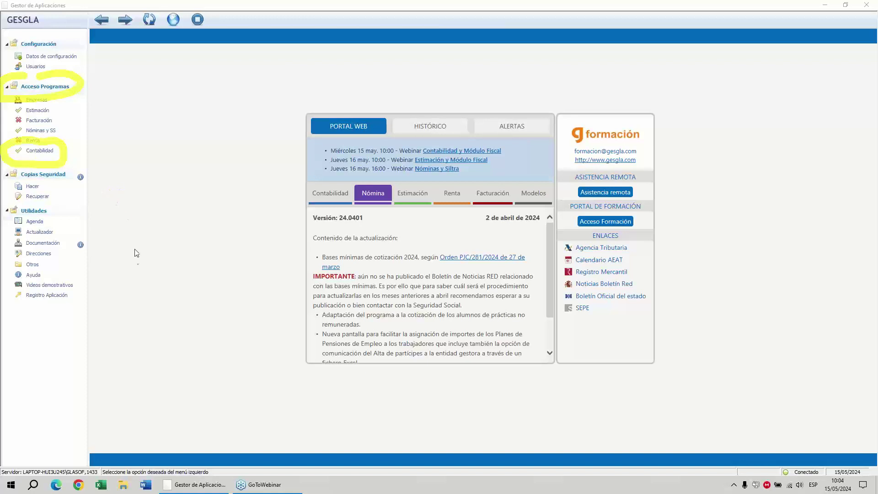
# Launch Contabilidad from Acceso Programas and start it for working year 2.024.
pyautogui.press('Escape')
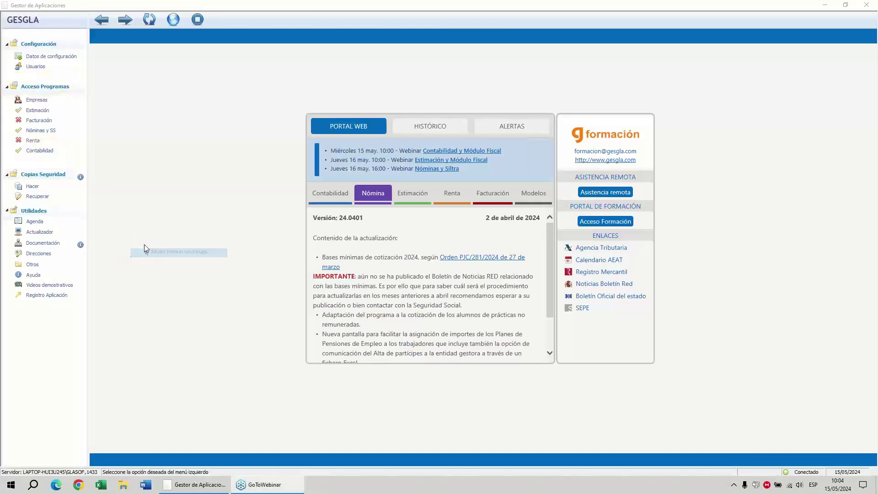
pyautogui.click(40, 151)
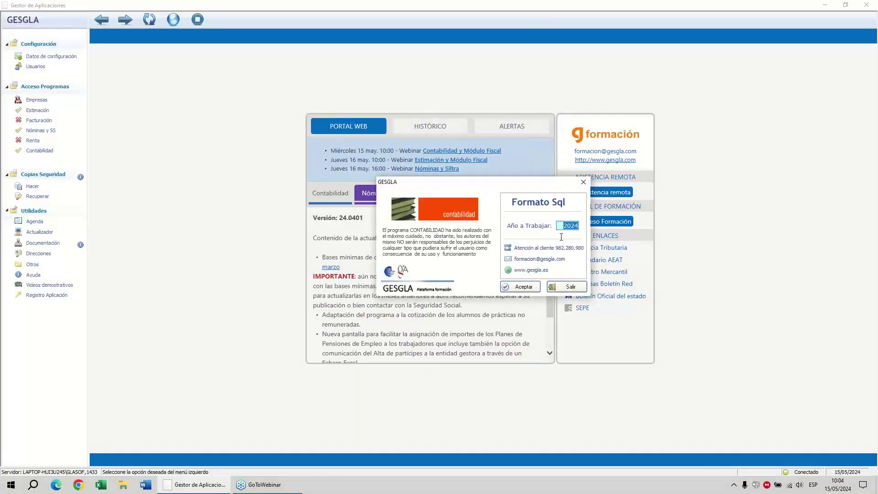
pyautogui.click(537, 289)
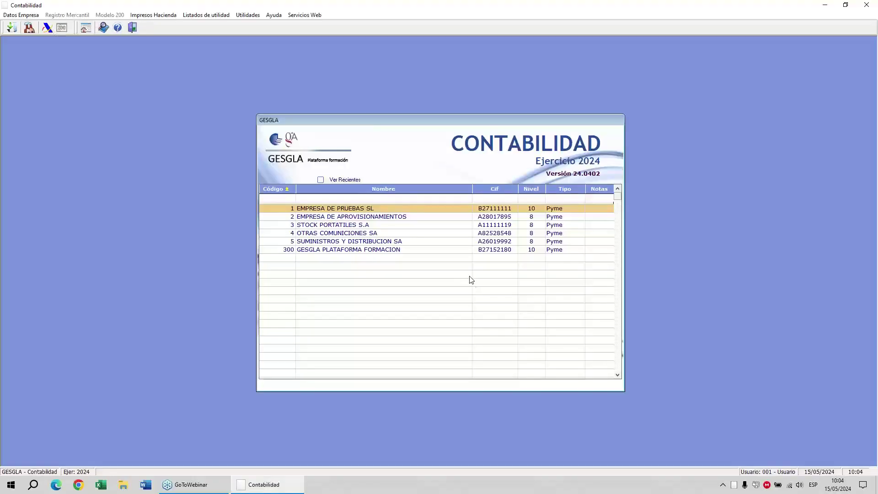
pyautogui.click(740, 118)
pyautogui.click(750, 151)
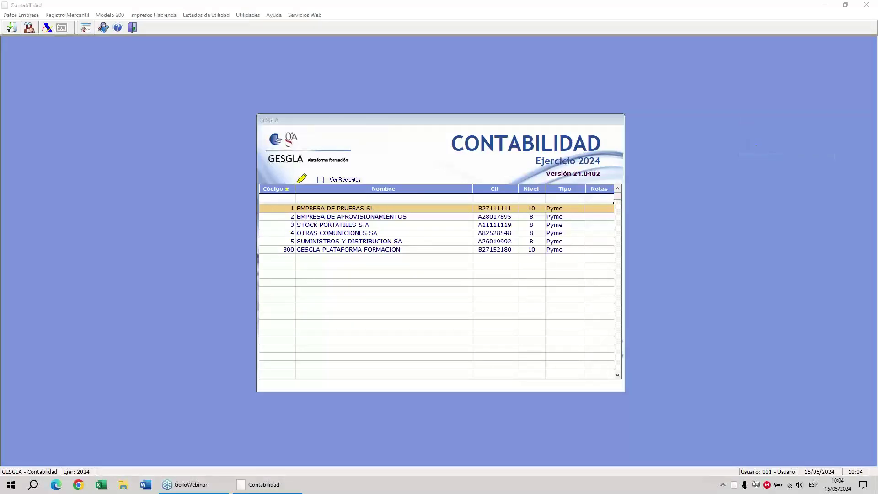
pyautogui.moveTo(298, 182)
pyautogui.mouseDown()
pyautogui.moveTo(251, 216)
pyautogui.moveTo(451, 300)
pyautogui.moveTo(598, 274)
pyautogui.moveTo(519, 175)
pyautogui.moveTo(295, 181)
pyautogui.mouseUp()
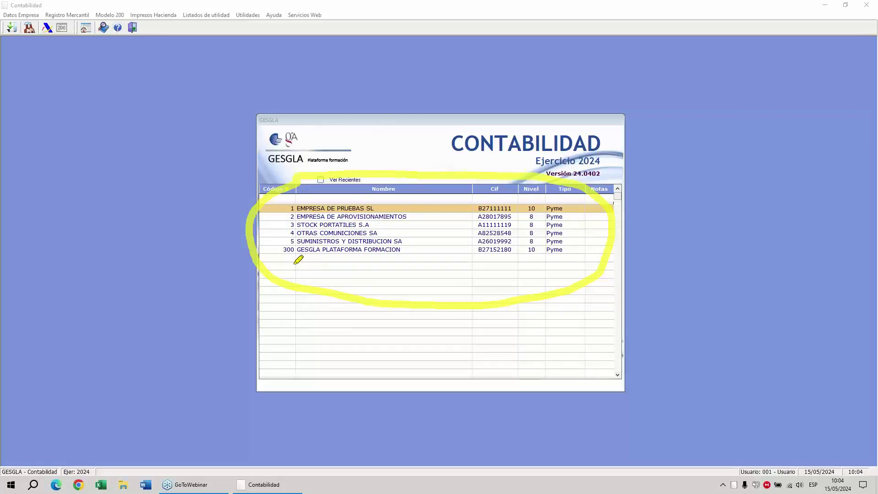
pyautogui.click(191, 263)
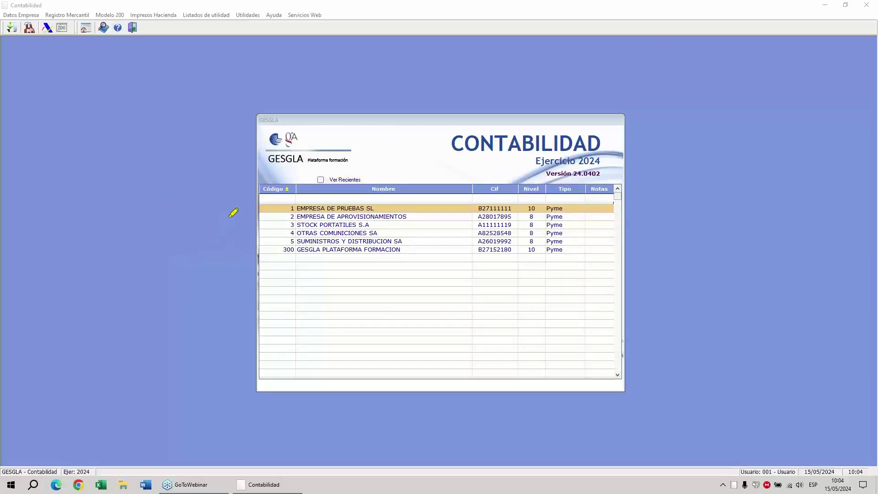
pyautogui.moveTo(257, 224)
pyautogui.mouseDown()
pyautogui.moveTo(180, 197)
pyautogui.moveTo(52, 91)
pyautogui.moveTo(36, 46)
pyautogui.moveTo(53, 44)
pyautogui.moveTo(29, 50)
pyautogui.mouseUp()
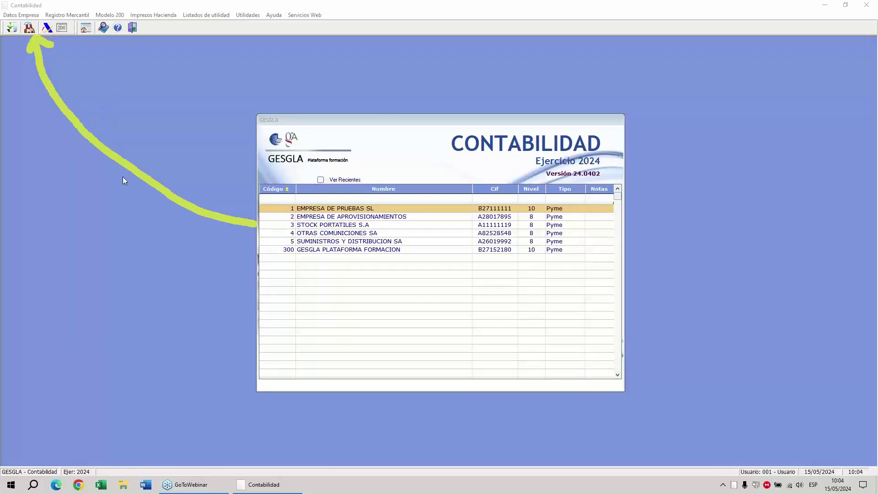
pyautogui.click(120, 160)
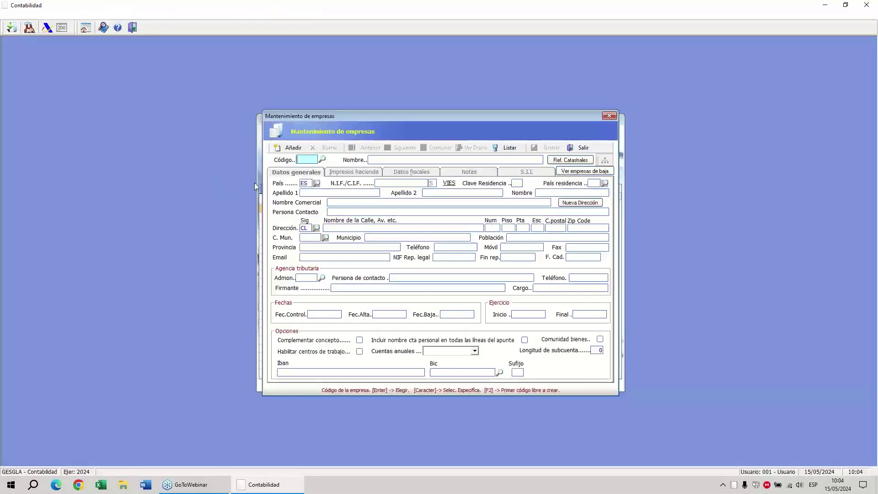
# Confirm in Selección de Empresas that 301 is the next free company code, then close the list.
pyautogui.click(323, 160)
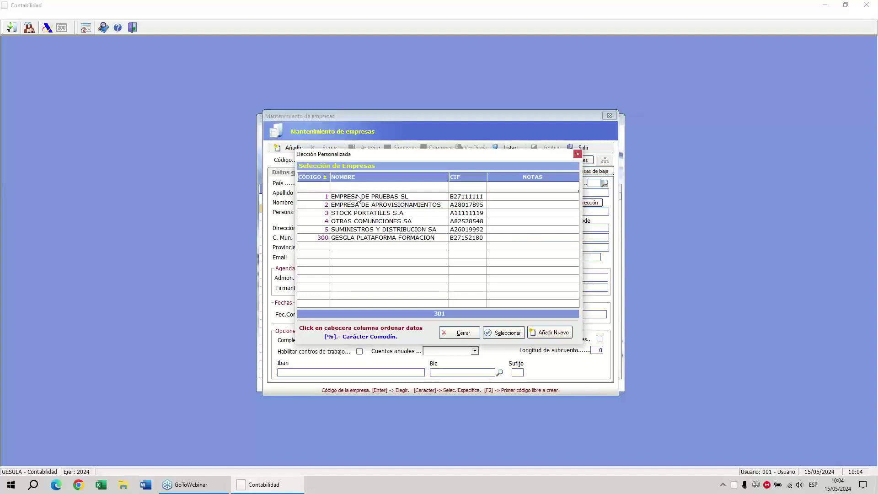
pyautogui.click(745, 122)
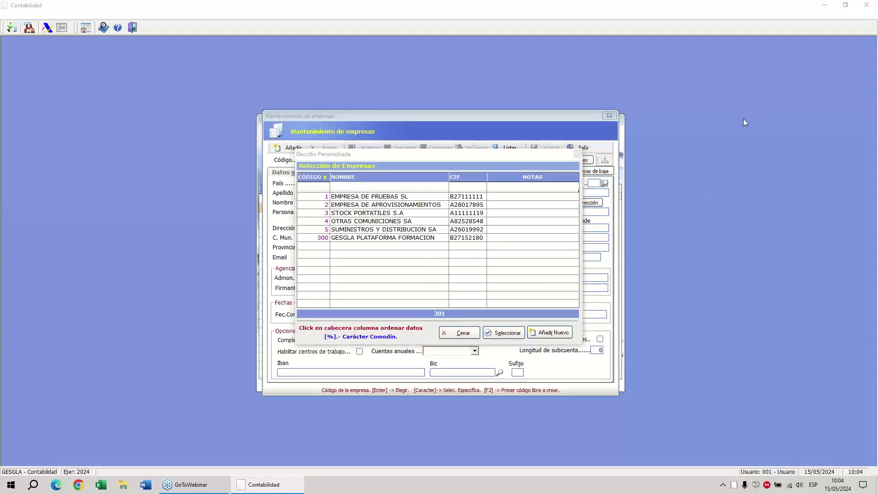
pyautogui.moveTo(547, 323)
pyautogui.mouseDown()
pyautogui.moveTo(564, 320)
pyautogui.moveTo(542, 356)
pyautogui.moveTo(537, 327)
pyautogui.mouseUp()
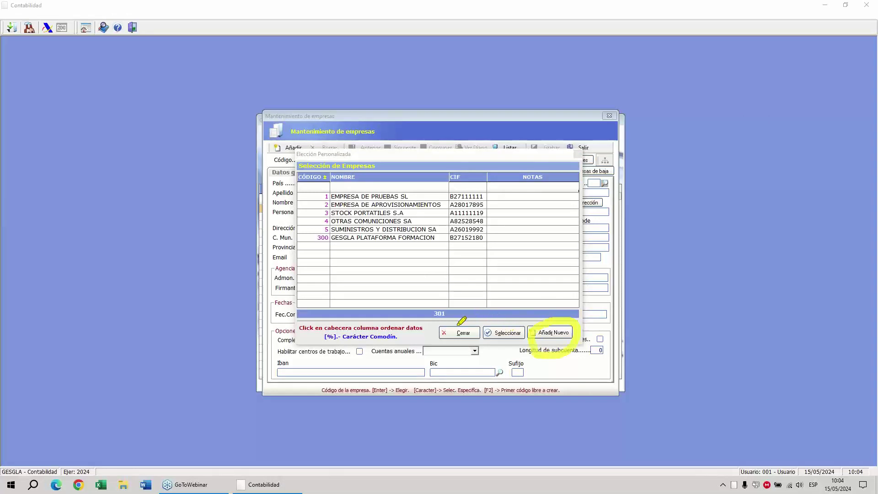
pyautogui.moveTo(438, 293)
pyautogui.mouseDown()
pyautogui.moveTo(465, 304)
pyautogui.moveTo(420, 287)
pyautogui.moveTo(434, 291)
pyautogui.mouseUp()
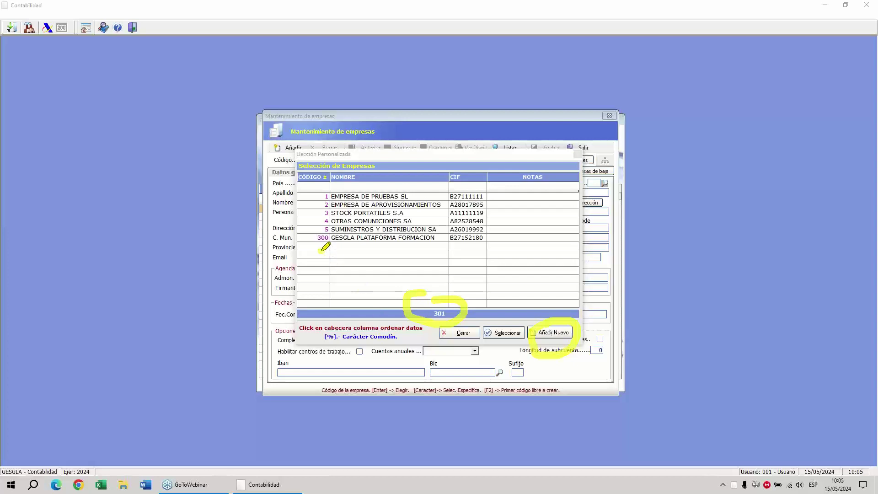
pyautogui.moveTo(320, 250)
pyautogui.mouseDown()
pyautogui.moveTo(394, 303)
pyautogui.moveTo(373, 312)
pyautogui.mouseUp()
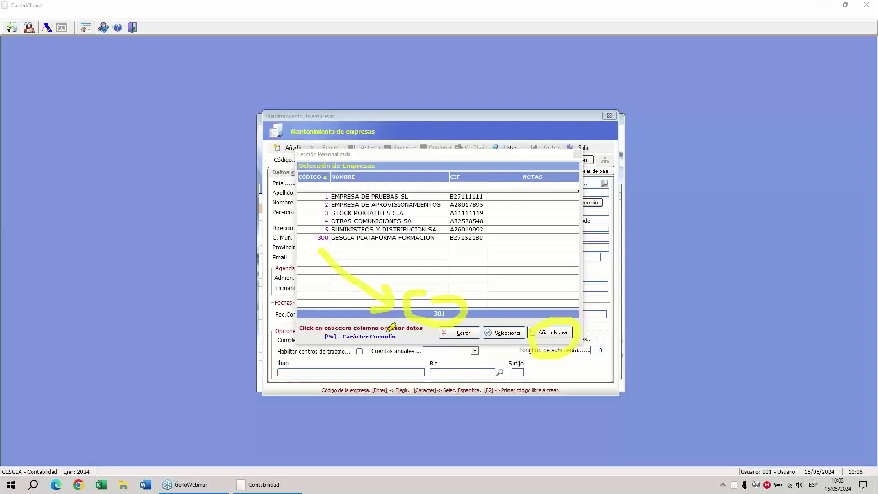
pyautogui.click(460, 333)
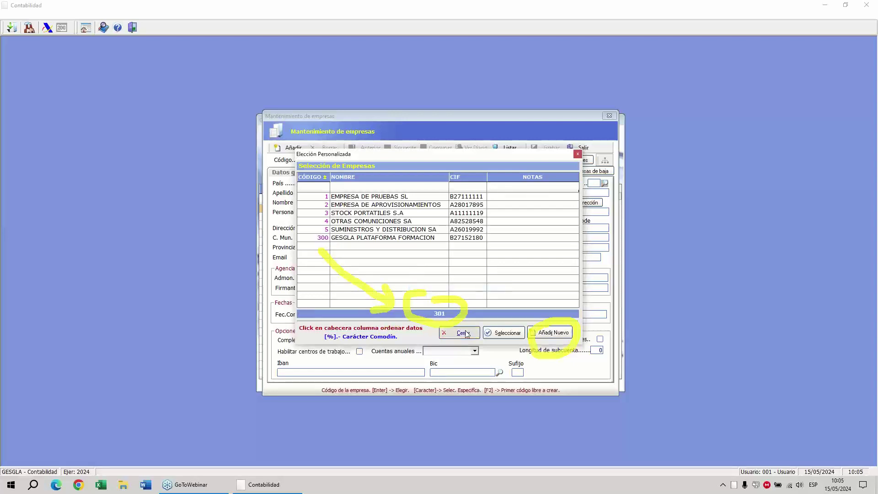
pyautogui.click(740, 126)
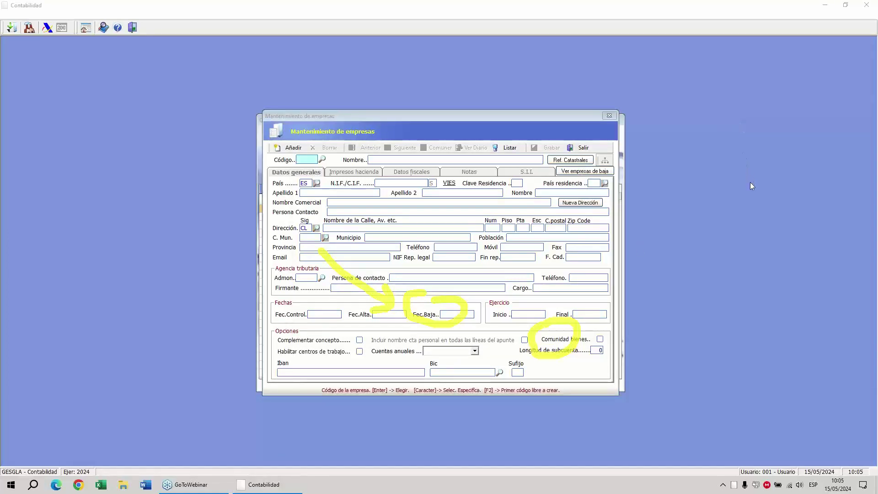
# Enter company code 50, discard that new record, and bring up the existing companies list.
pyautogui.write('5')
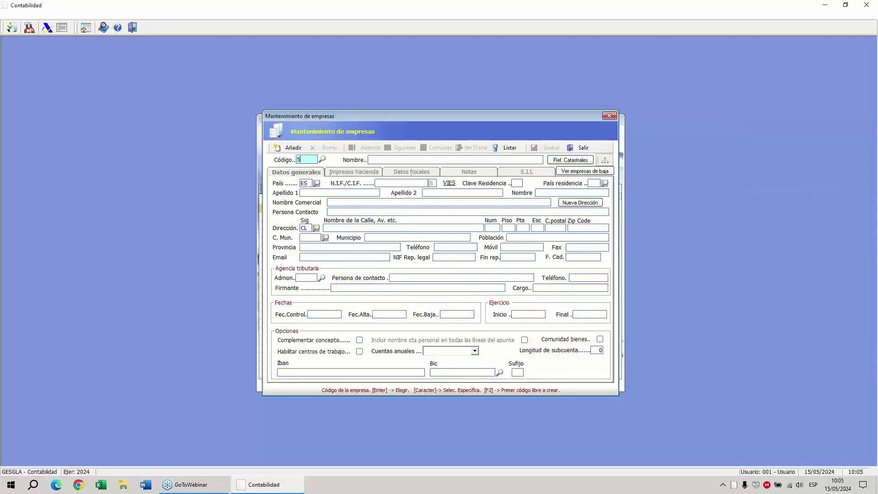
pyautogui.write('0')
pyautogui.press('Return')
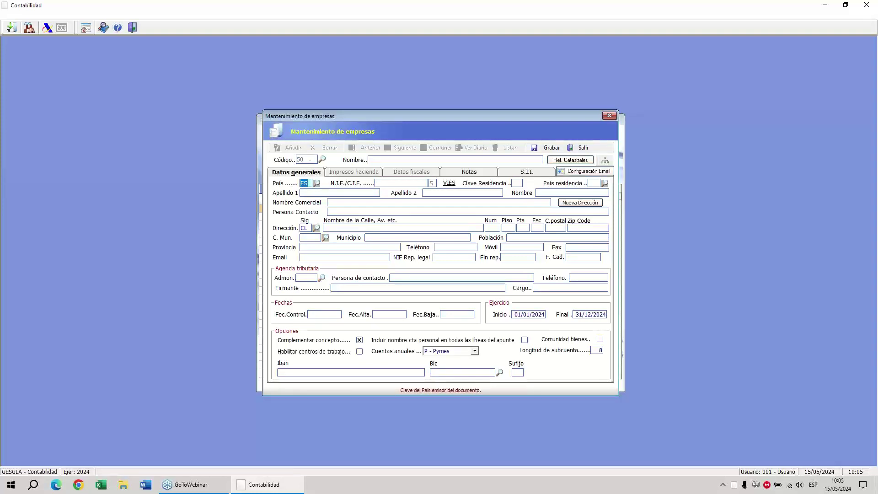
pyautogui.click(311, 160)
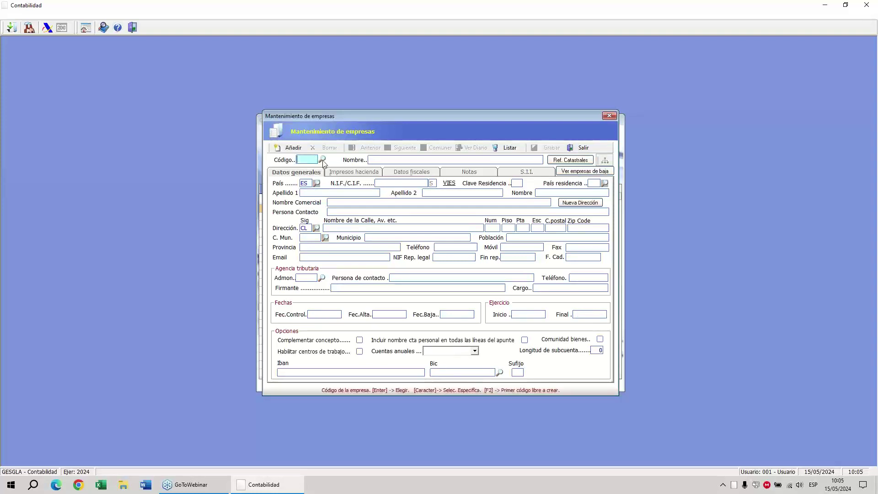
pyautogui.click(323, 160)
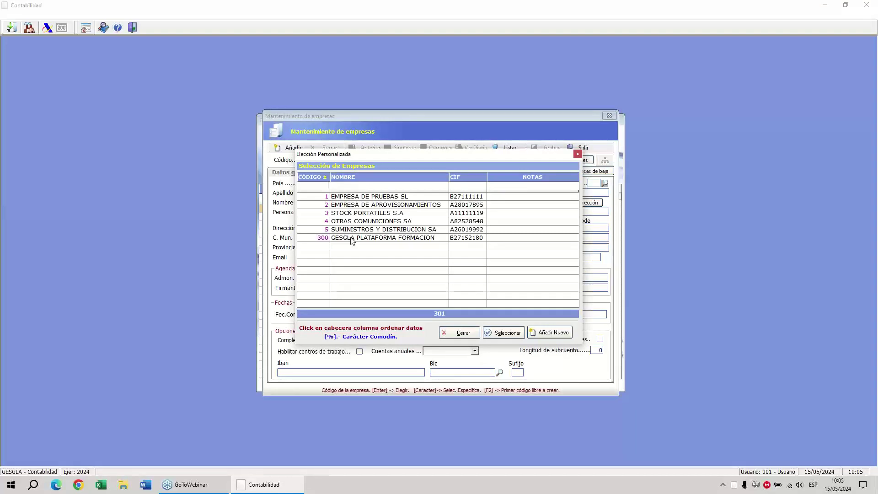
# Load company 300, GESGLA PLATAFORMA FORMACION, showing fiscal year 01/01/2024–31/12/2024 and P - Pymes accounts.
pyautogui.doubleClick(351, 239)
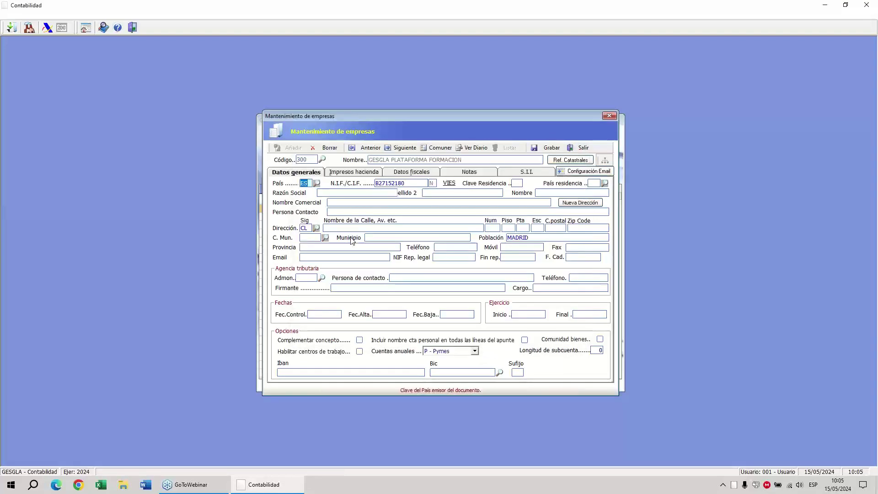
pyautogui.click(743, 120)
pyautogui.click(760, 158)
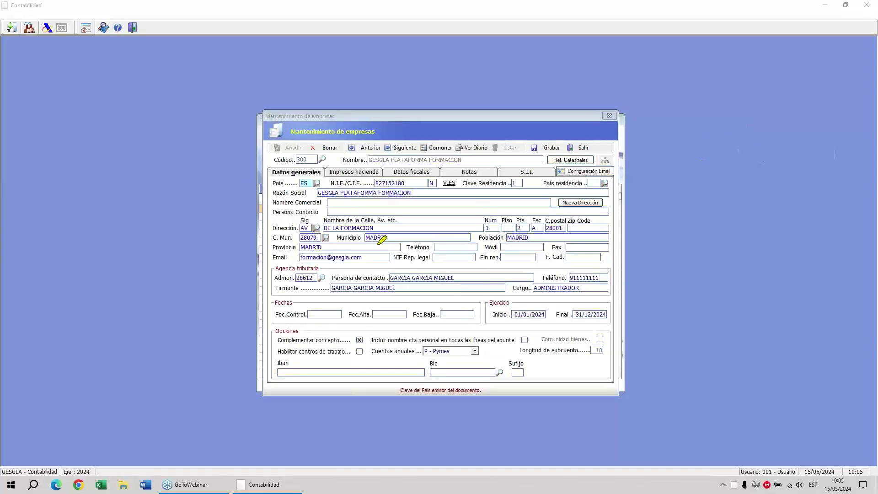
pyautogui.moveTo(293, 161)
pyautogui.mouseDown()
pyautogui.moveTo(322, 161)
pyautogui.moveTo(315, 183)
pyautogui.moveTo(253, 182)
pyautogui.moveTo(287, 149)
pyautogui.mouseUp()
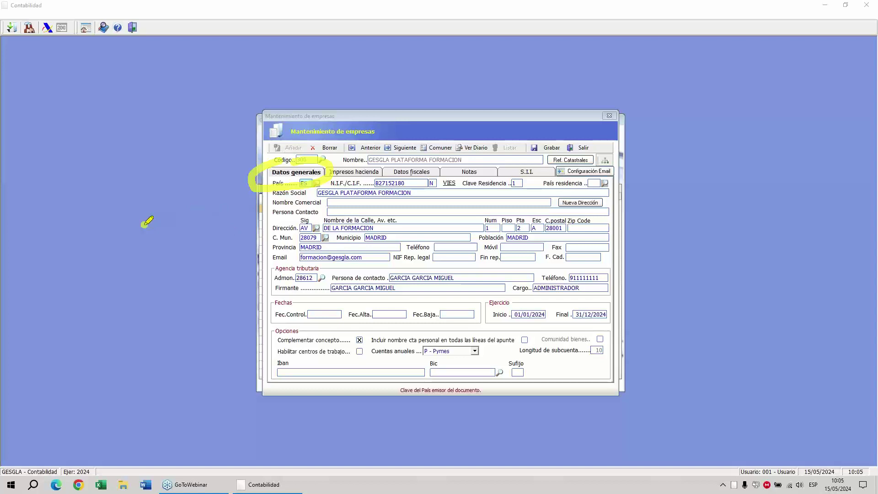
pyautogui.moveTo(142, 224)
pyautogui.mouseDown()
pyautogui.moveTo(259, 210)
pyautogui.moveTo(247, 208)
pyautogui.moveTo(245, 232)
pyautogui.mouseUp()
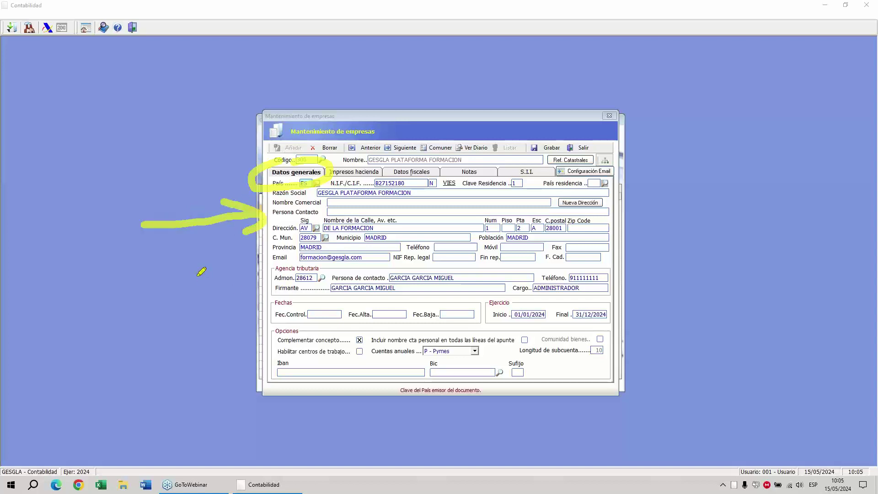
pyautogui.moveTo(188, 271)
pyautogui.mouseDown()
pyautogui.moveTo(269, 278)
pyautogui.moveTo(254, 295)
pyautogui.mouseUp()
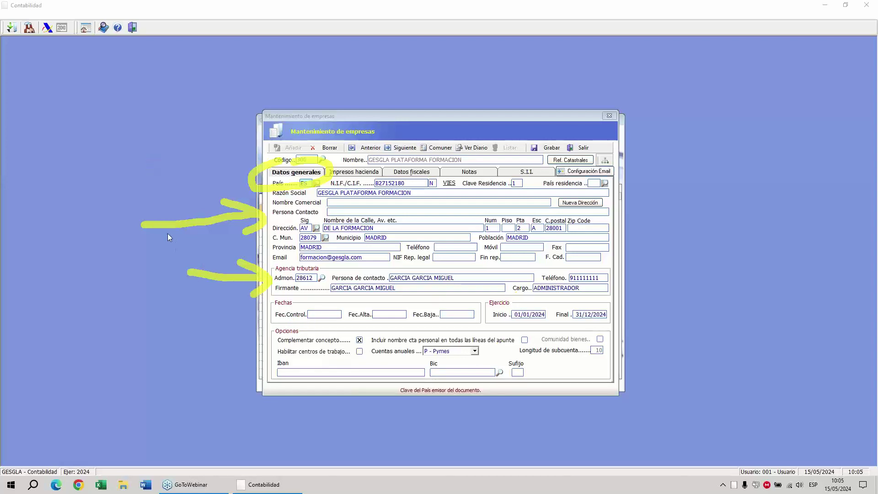
pyautogui.moveTo(504, 297)
pyautogui.mouseDown()
pyautogui.moveTo(485, 321)
pyautogui.moveTo(570, 334)
pyautogui.moveTo(627, 312)
pyautogui.moveTo(551, 293)
pyautogui.moveTo(505, 293)
pyautogui.mouseUp()
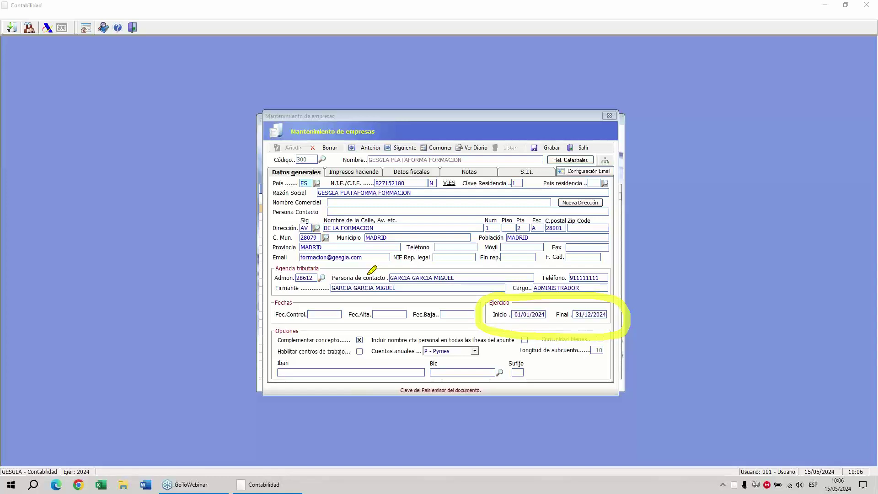
pyautogui.rightClick(455, 336)
pyautogui.click(472, 402)
pyautogui.moveTo(468, 328)
pyautogui.mouseDown()
pyautogui.moveTo(486, 341)
pyautogui.moveTo(466, 366)
pyautogui.moveTo(361, 351)
pyautogui.moveTo(433, 332)
pyautogui.mouseUp()
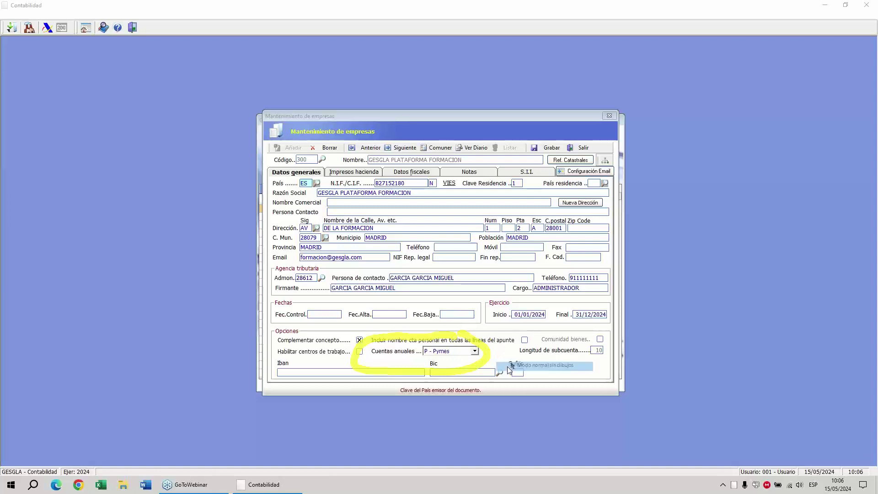
pyautogui.click(475, 352)
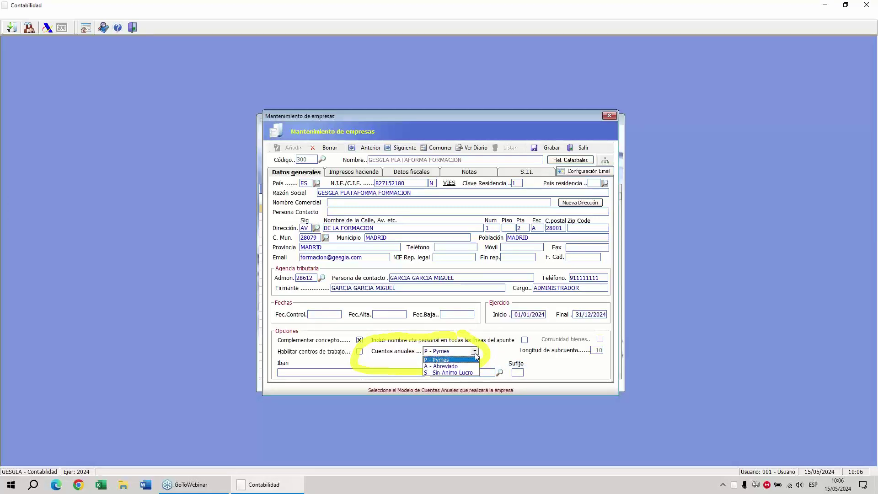
pyautogui.click(476, 356)
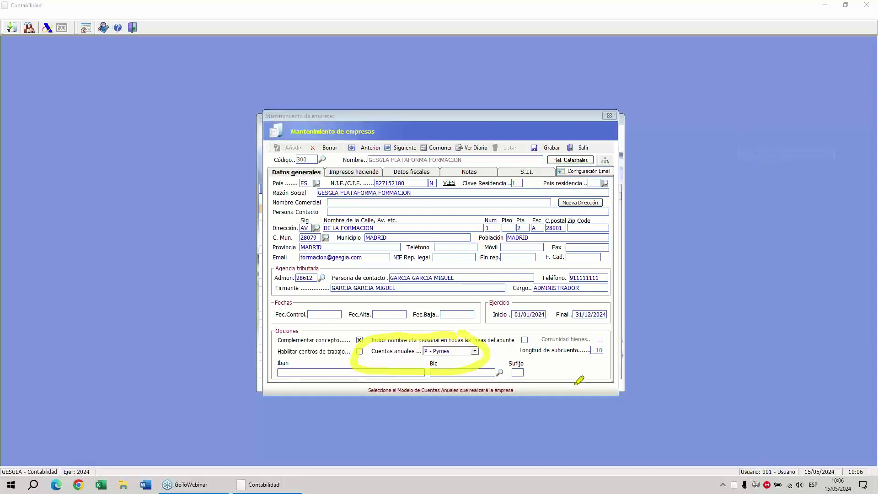
pyautogui.moveTo(596, 336)
pyautogui.mouseDown()
pyautogui.moveTo(615, 361)
pyautogui.moveTo(526, 334)
pyautogui.moveTo(589, 337)
pyautogui.mouseUp()
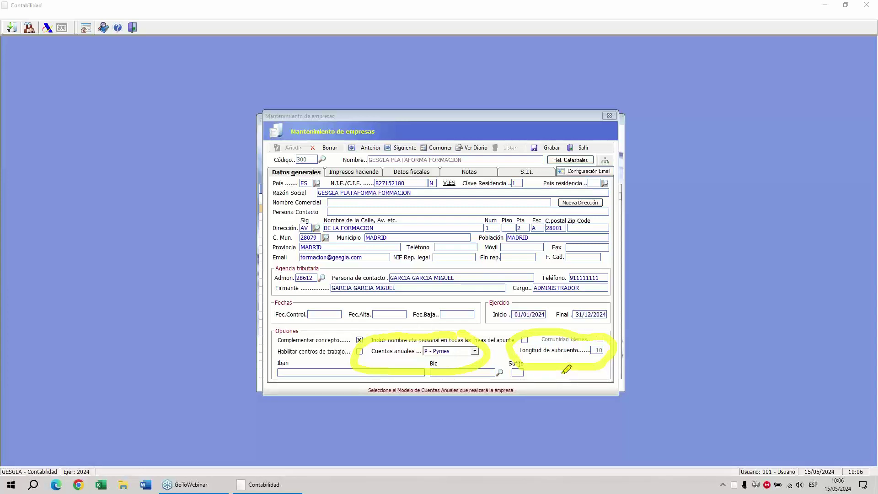
pyautogui.click(211, 304)
pyautogui.moveTo(343, 160)
pyautogui.mouseDown()
pyautogui.moveTo(384, 175)
pyautogui.moveTo(331, 165)
pyautogui.moveTo(342, 159)
pyautogui.mouseUp()
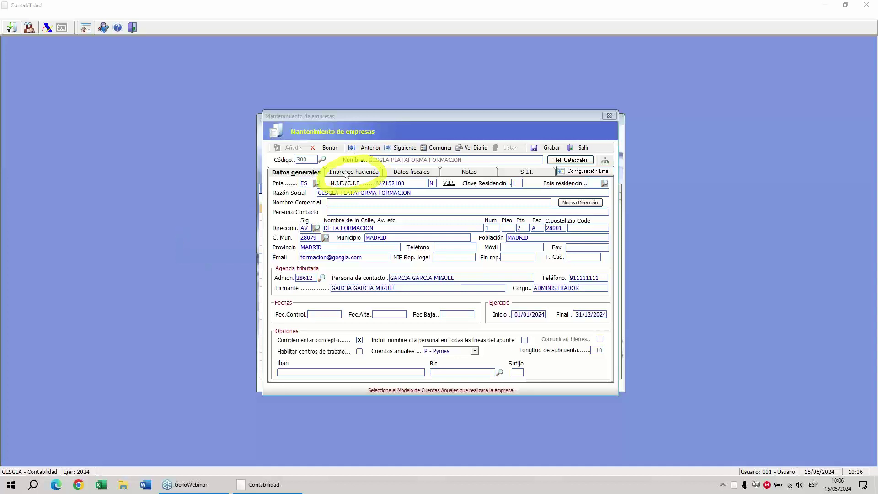
pyautogui.click(353, 172)
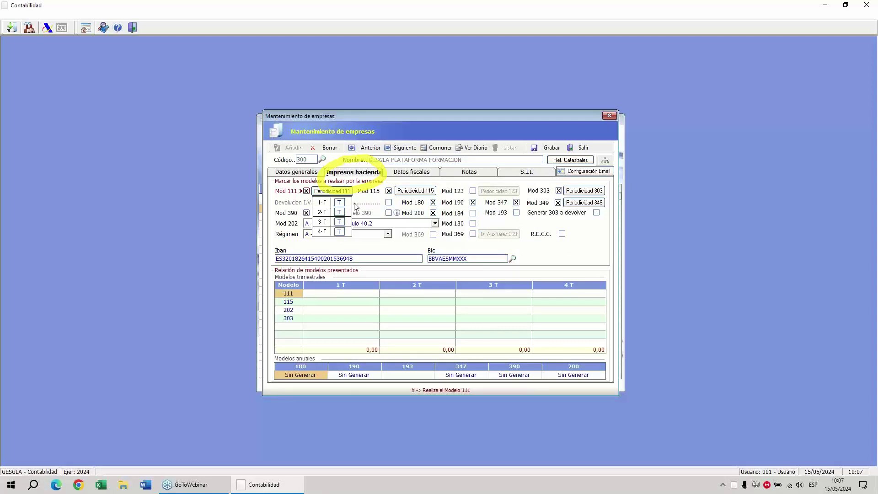
pyautogui.click(323, 193)
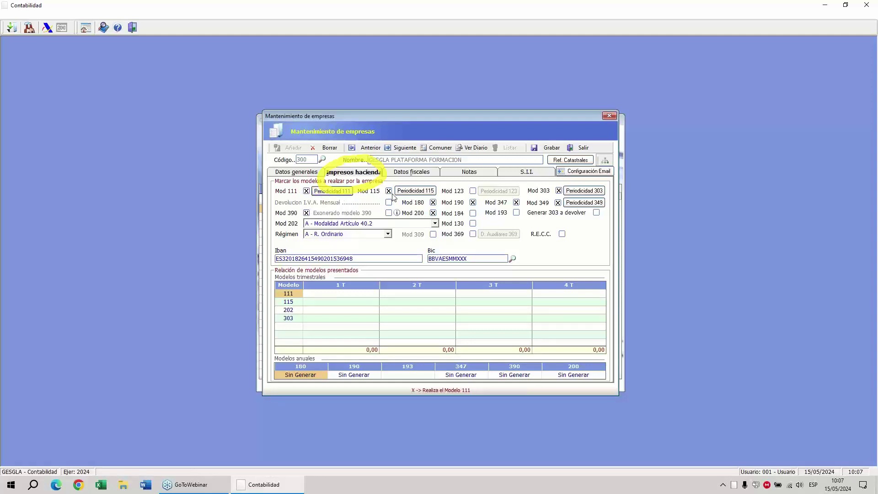
pyautogui.click(418, 192)
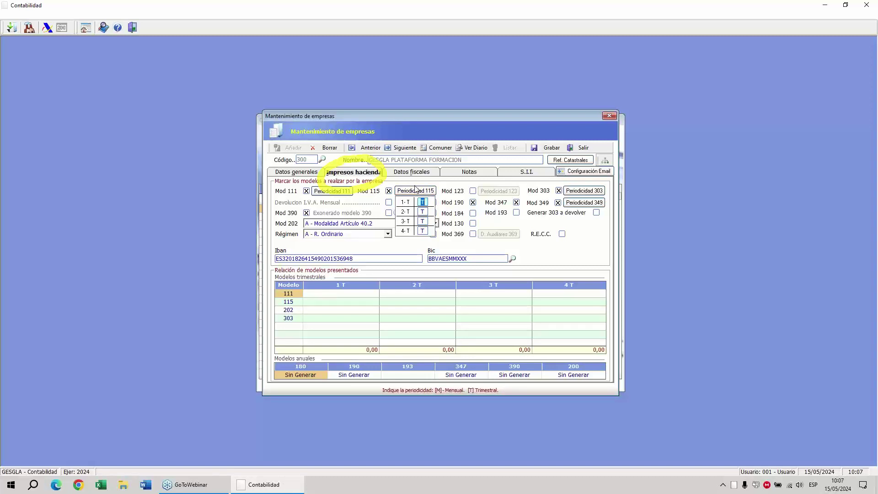
pyautogui.click(346, 197)
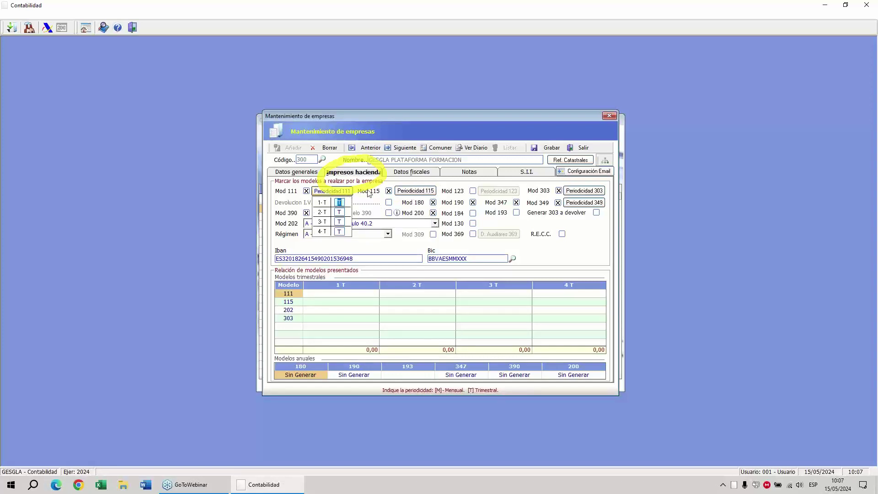
pyautogui.click(741, 122)
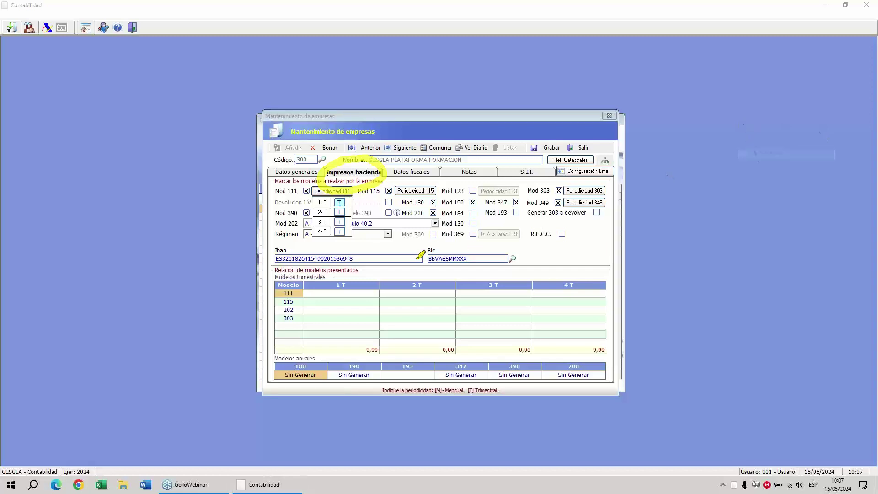
pyautogui.moveTo(431, 200); pyautogui.dragTo(430, 223)
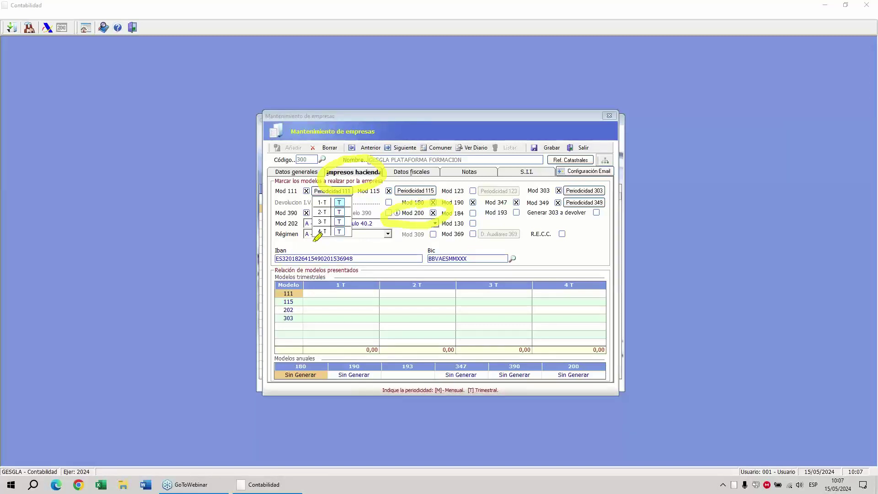
pyautogui.click(323, 195)
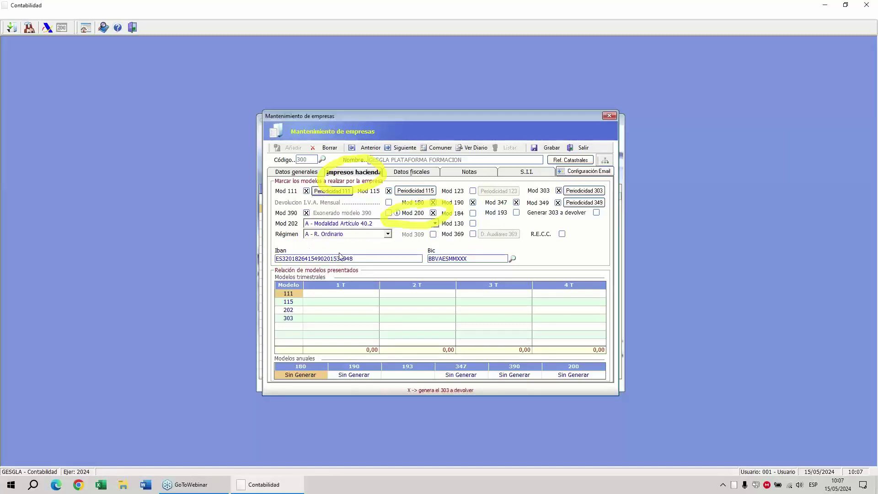
pyautogui.moveTo(277, 213)
pyautogui.mouseDown()
pyautogui.moveTo(320, 221)
pyautogui.moveTo(300, 238)
pyautogui.mouseUp()
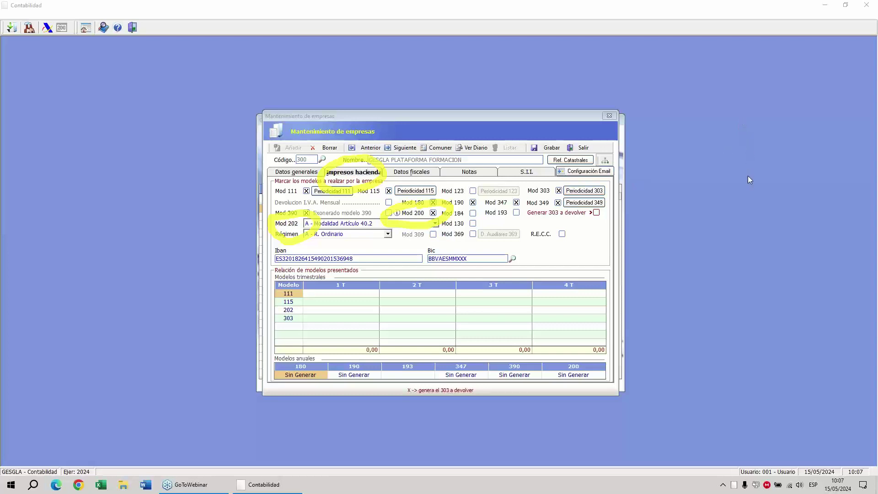
pyautogui.click(435, 223)
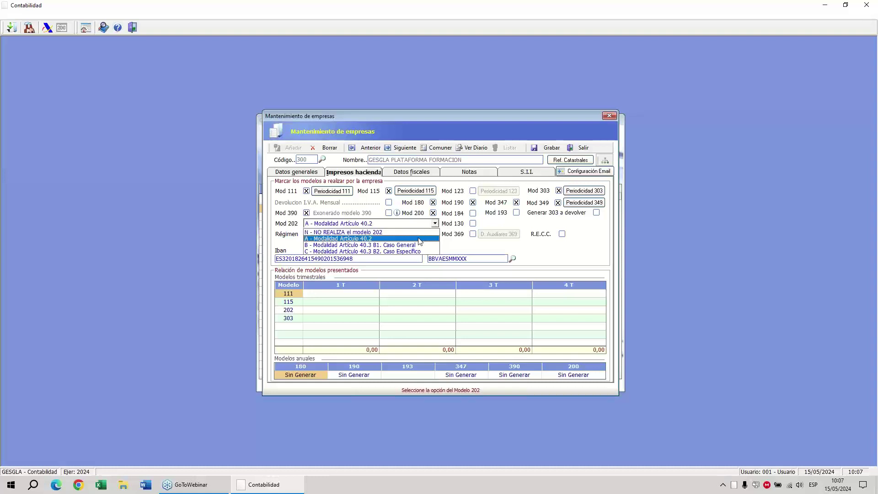
pyautogui.click(419, 238)
pyautogui.click(372, 259)
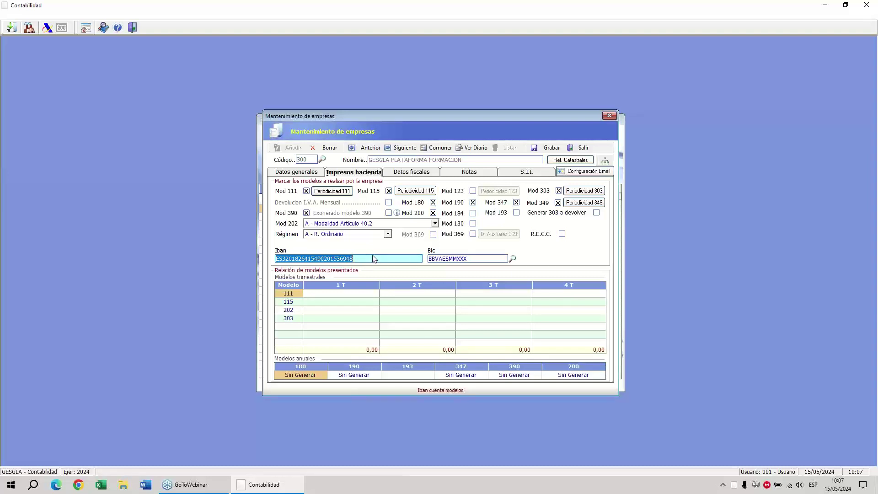
pyautogui.click(425, 172)
# Review company 300's Datos fiscales: two legal representatives, registry Tomo 1, Folio 145, Hoja 158, no prorrata.
pyautogui.click(738, 120)
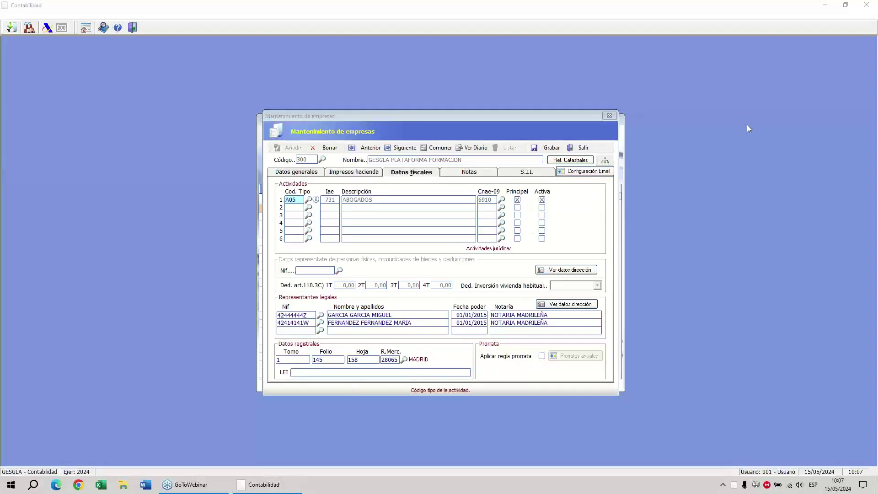
pyautogui.click(756, 151)
pyautogui.moveTo(399, 163)
pyautogui.mouseDown()
pyautogui.moveTo(457, 161)
pyautogui.moveTo(386, 179)
pyautogui.mouseUp()
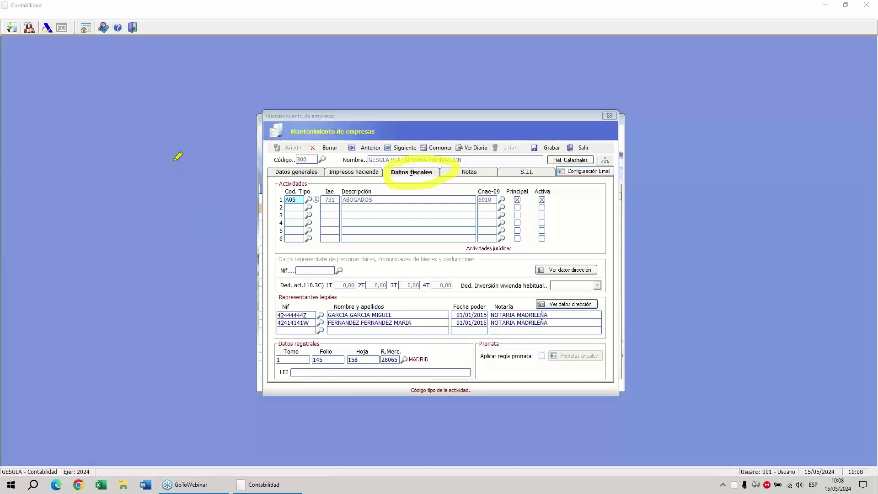
pyautogui.moveTo(174, 159)
pyautogui.mouseDown()
pyautogui.moveTo(263, 214)
pyautogui.moveTo(244, 227)
pyautogui.mouseUp()
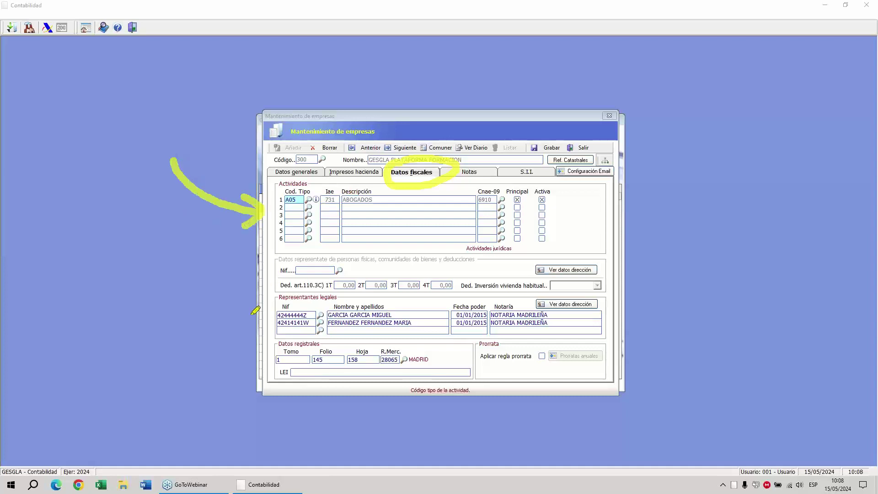
pyautogui.moveTo(194, 280)
pyautogui.mouseDown()
pyautogui.moveTo(263, 321)
pyautogui.moveTo(255, 312)
pyautogui.moveTo(241, 331)
pyautogui.mouseUp()
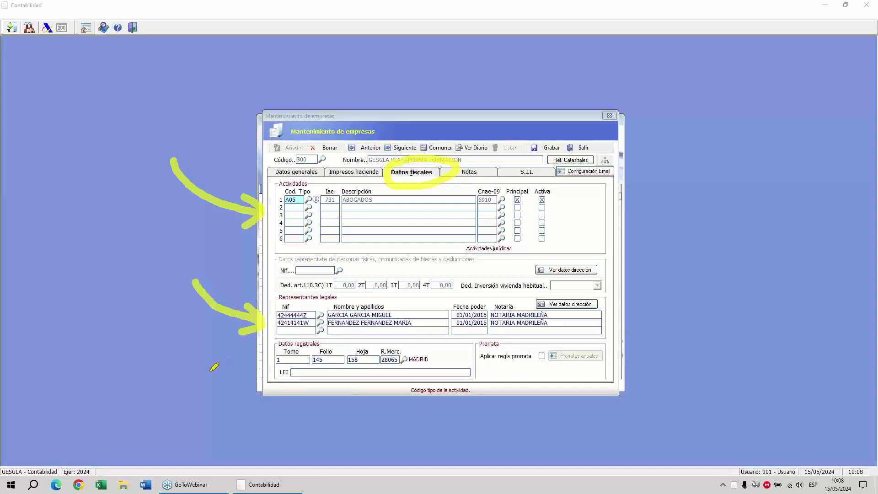
pyautogui.moveTo(185, 348)
pyautogui.mouseDown()
pyautogui.moveTo(220, 362)
pyautogui.moveTo(258, 359)
pyautogui.moveTo(253, 373)
pyautogui.mouseUp()
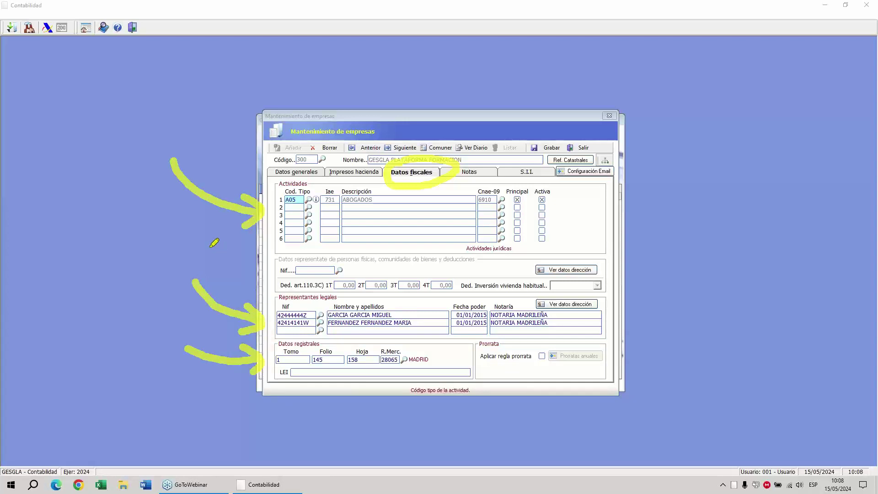
pyautogui.press('e')
pyautogui.moveTo(504, 337)
pyautogui.mouseDown()
pyautogui.moveTo(602, 337)
pyautogui.moveTo(612, 372)
pyautogui.moveTo(438, 372)
pyautogui.moveTo(496, 331)
pyautogui.moveTo(506, 352)
pyautogui.mouseUp()
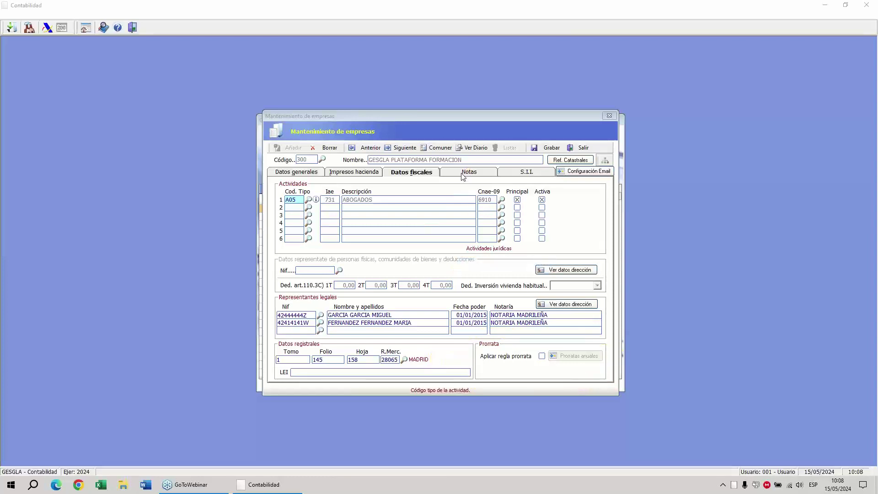
# Check the empty Notas tab and the S.I.I. settings, then close the company maintenance form.
pyautogui.click(463, 176)
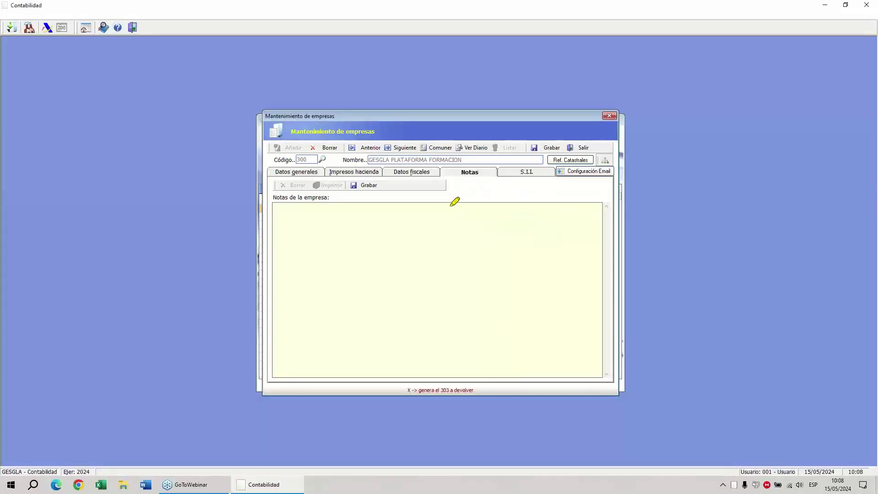
pyautogui.click(509, 174)
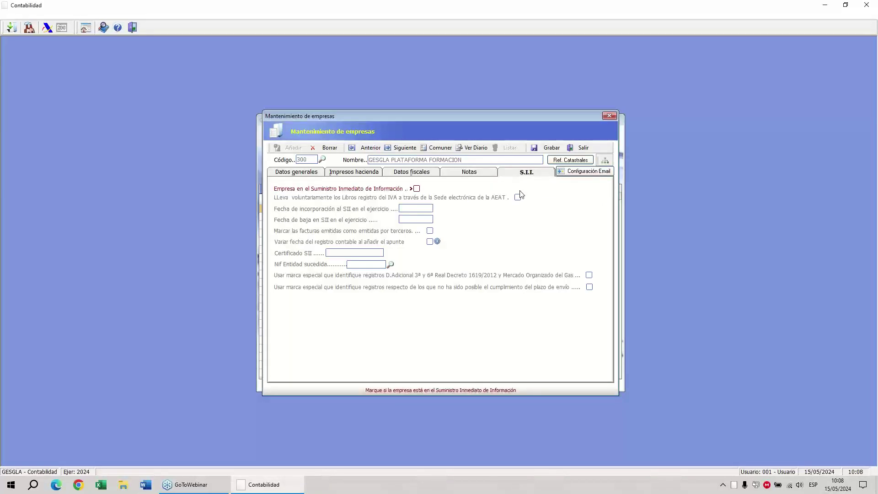
pyautogui.moveTo(531, 226); pyautogui.dragTo(529, 221)
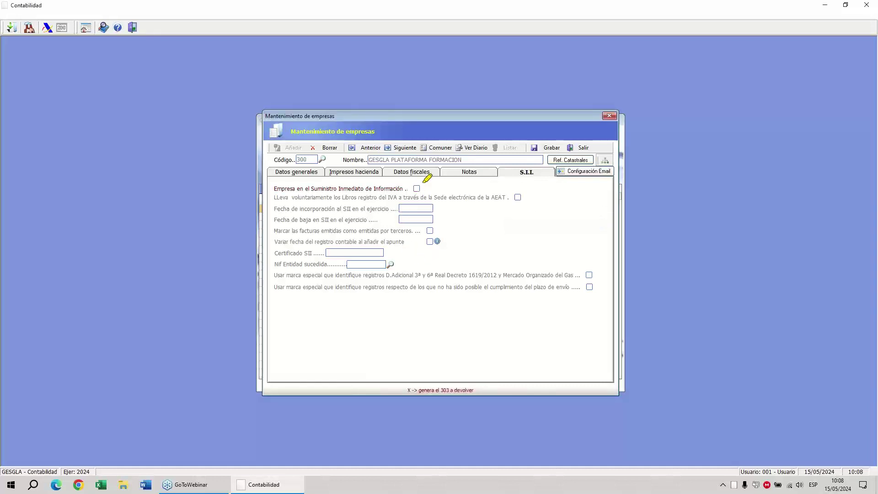
pyautogui.moveTo(423, 182)
pyautogui.mouseDown()
pyautogui.moveTo(416, 188)
pyautogui.moveTo(414, 180)
pyautogui.moveTo(425, 193)
pyautogui.mouseUp()
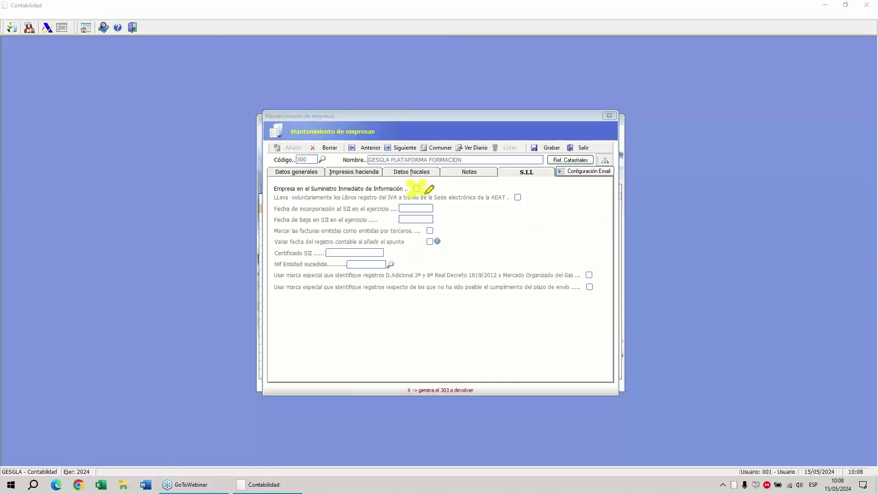
pyautogui.moveTo(525, 183)
pyautogui.mouseDown()
pyautogui.moveTo(512, 201)
pyautogui.moveTo(512, 189)
pyautogui.moveTo(523, 204)
pyautogui.mouseUp()
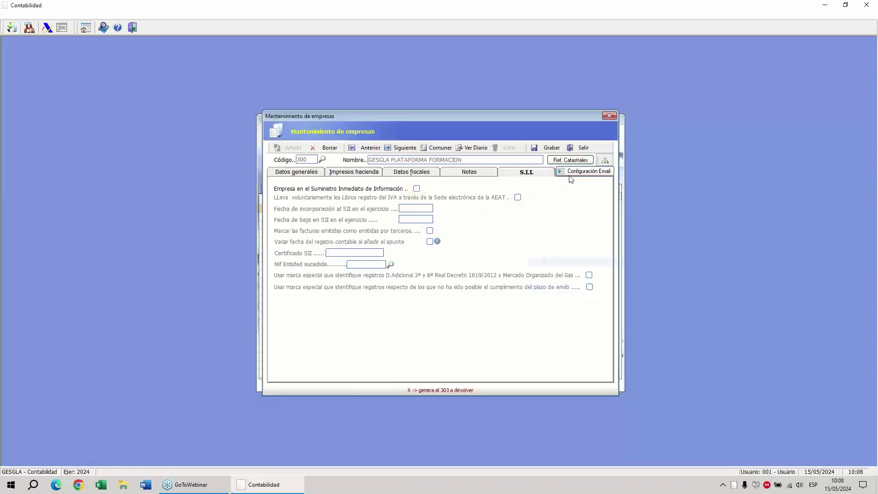
pyautogui.click(583, 150)
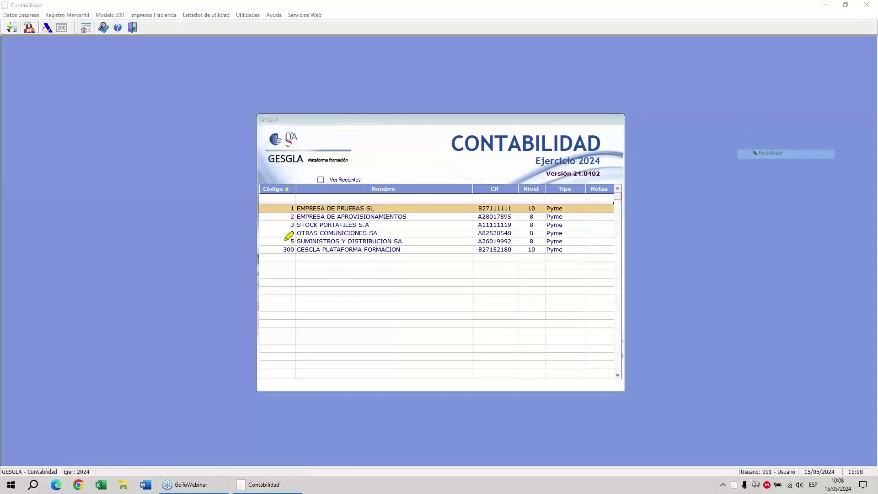
# Open company 300's Contabilidad del ejercicio to show its 2024 journal.
pyautogui.moveTo(44, 227); pyautogui.dragTo(263, 236)
pyautogui.moveTo(233, 219); pyautogui.dragTo(238, 247)
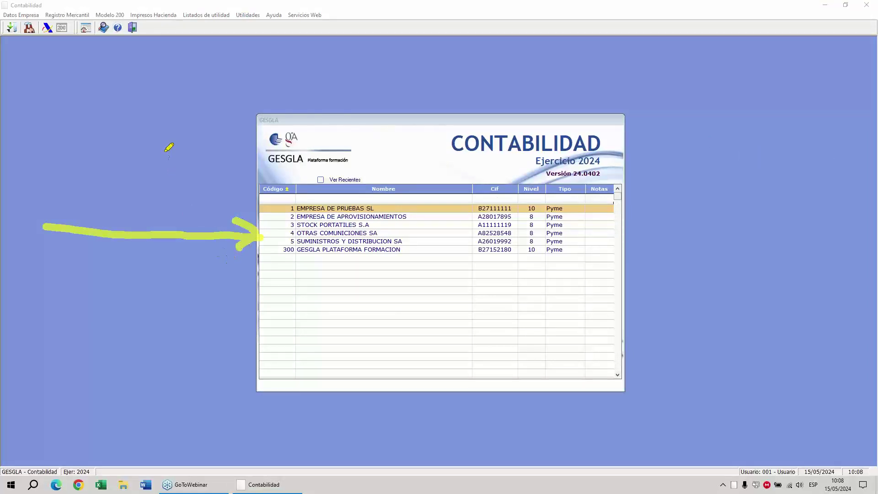
pyautogui.press('e')
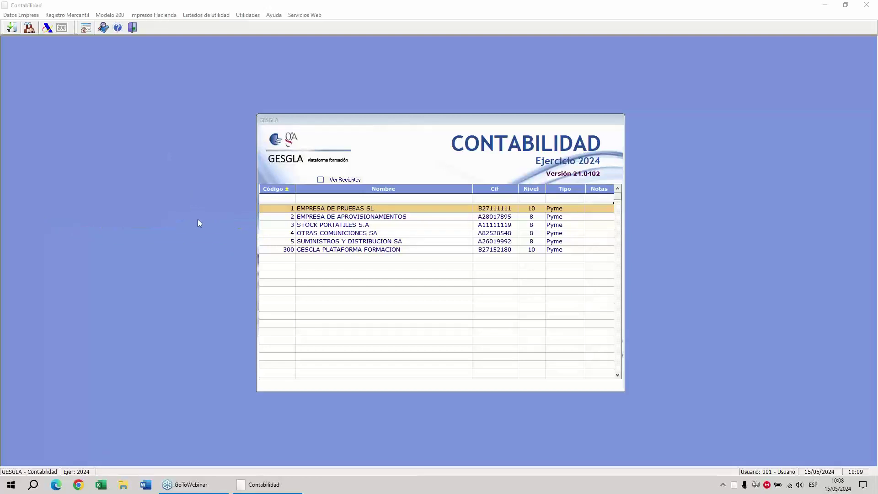
pyautogui.press('Escape')
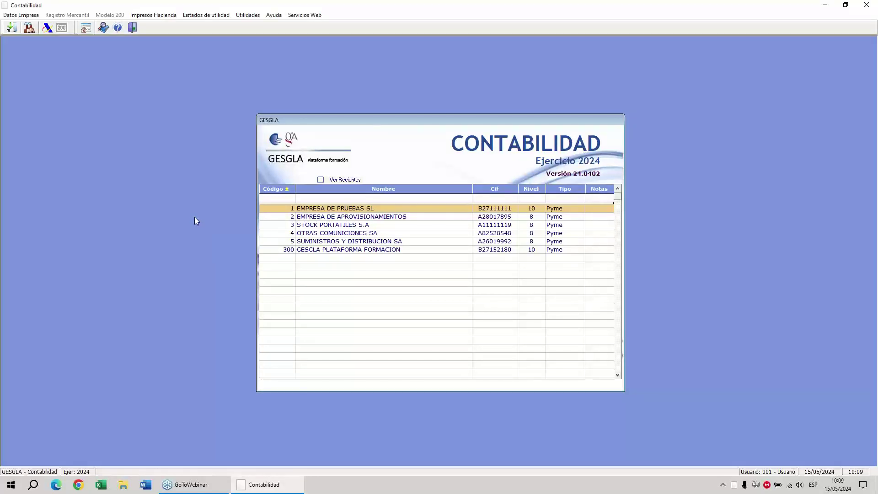
pyautogui.click(296, 254)
pyautogui.press('Return')
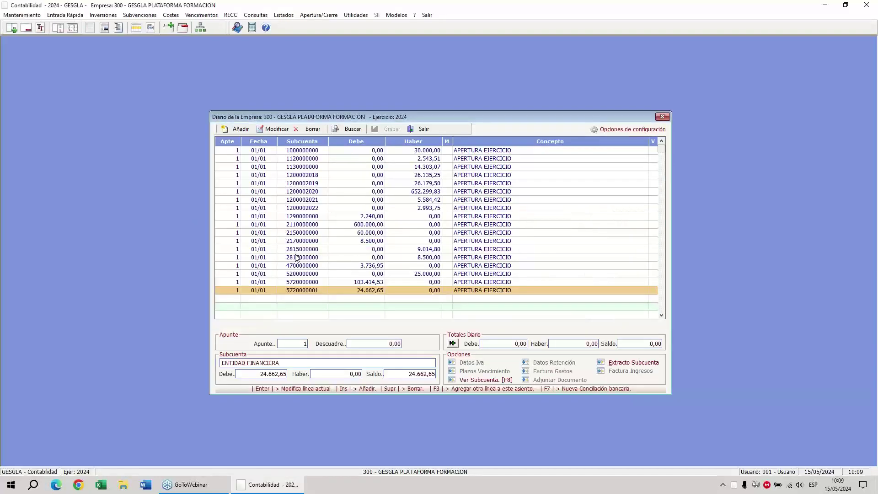
pyautogui.click(743, 118)
pyautogui.click(749, 152)
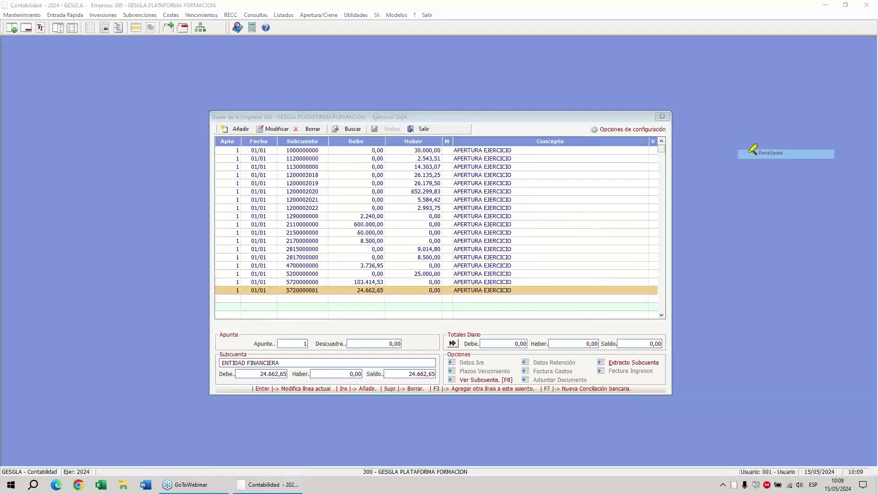
pyautogui.moveTo(11, 330)
pyautogui.mouseDown()
pyautogui.moveTo(157, 253)
pyautogui.moveTo(224, 232)
pyautogui.moveTo(201, 219)
pyautogui.moveTo(219, 249)
pyautogui.mouseUp()
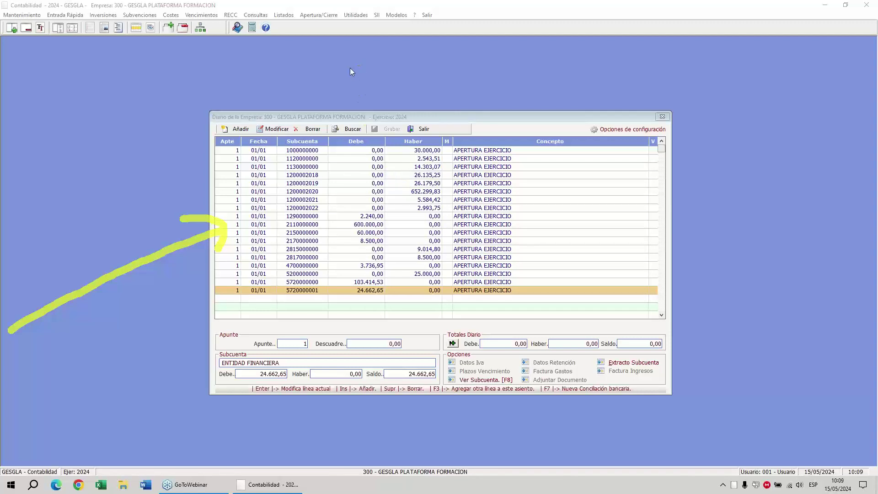
pyautogui.click(328, 15)
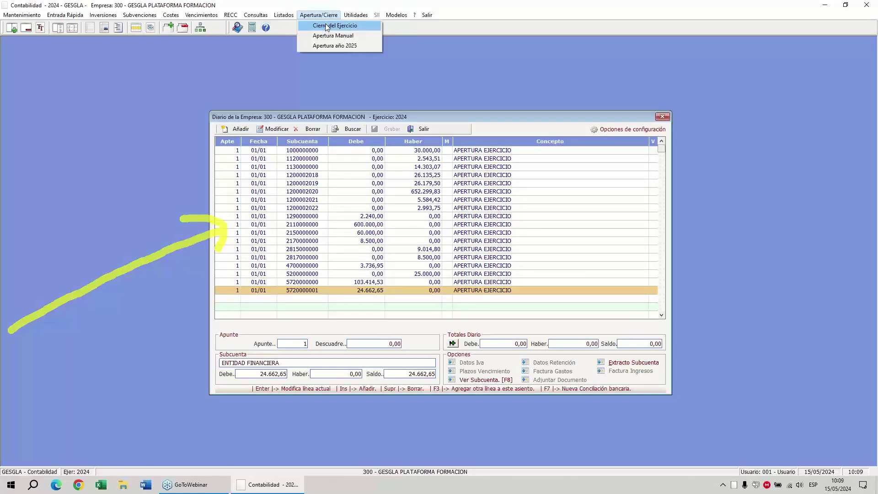
pyautogui.click(229, 91)
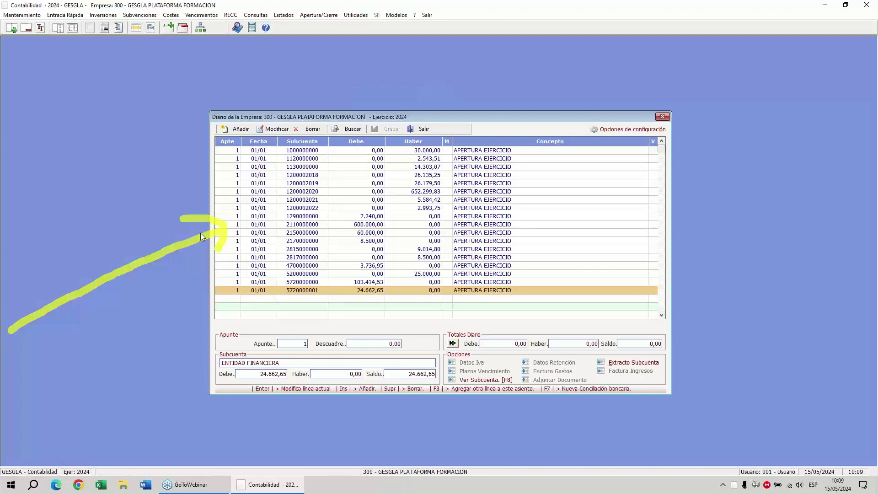
pyautogui.click(745, 116)
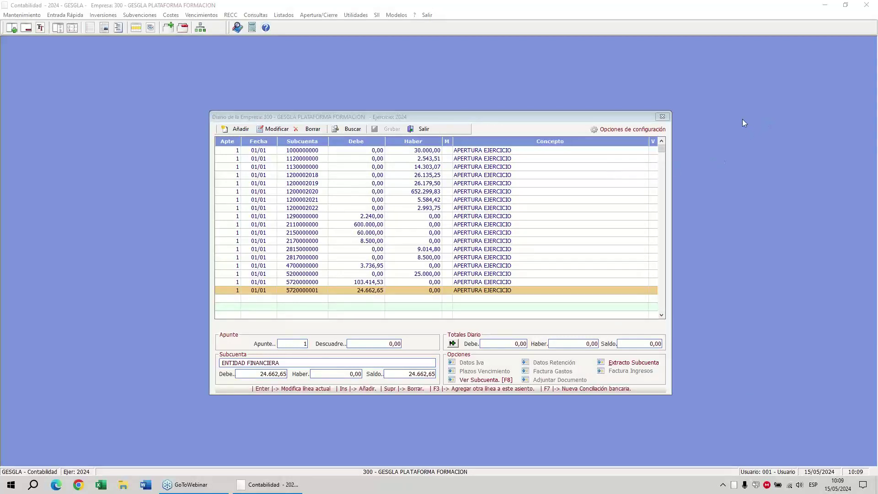
pyautogui.click(752, 154)
pyautogui.moveTo(4, 16)
pyautogui.mouseDown()
pyautogui.moveTo(21, 15)
pyautogui.moveTo(38, 42)
pyautogui.moveTo(5, 40)
pyautogui.moveTo(2, 21)
pyautogui.mouseUp()
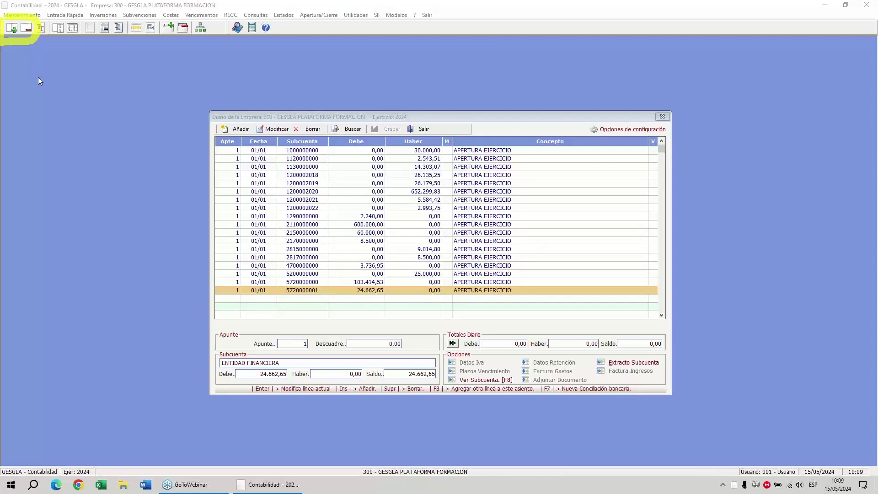
pyautogui.click(59, 140)
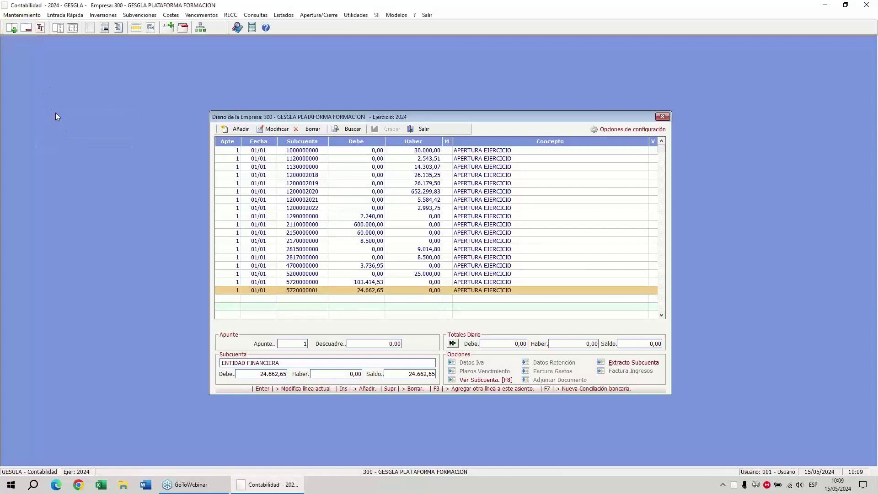
# Add a new invoice in Facturas de Gastos with entry date 31/01.
pyautogui.click(26, 28)
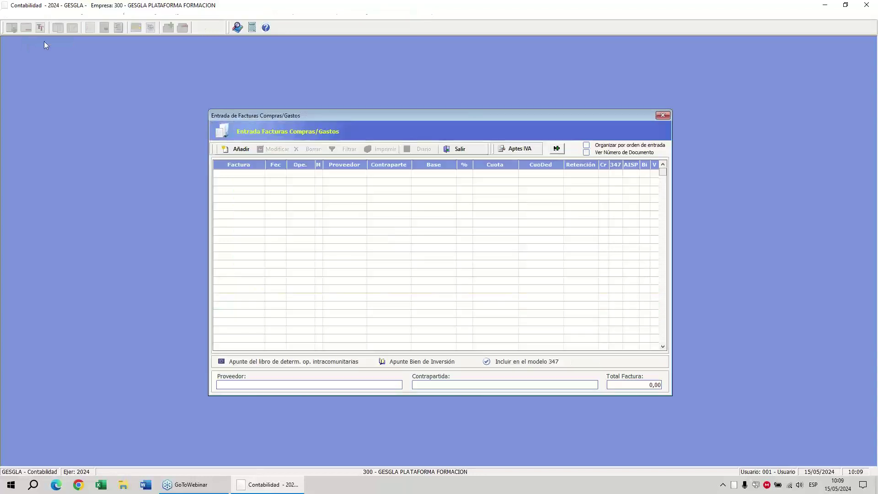
pyautogui.click(233, 149)
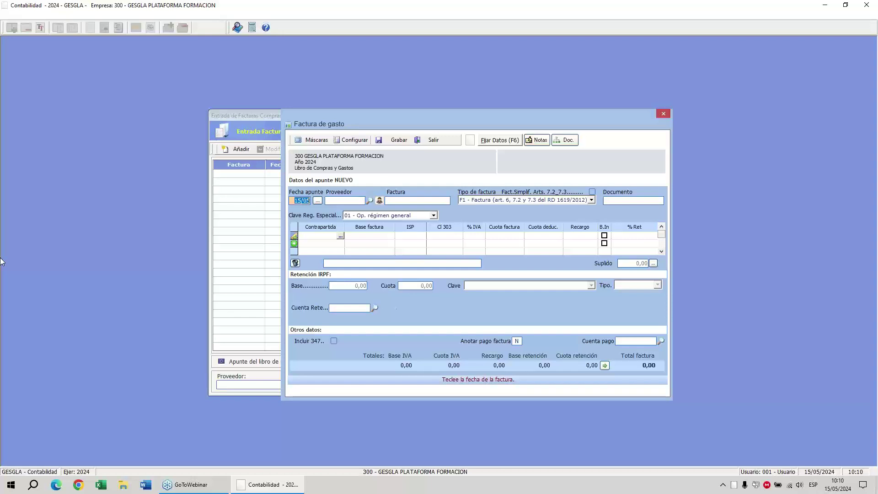
pyautogui.write('3101')
pyautogui.press('Return')
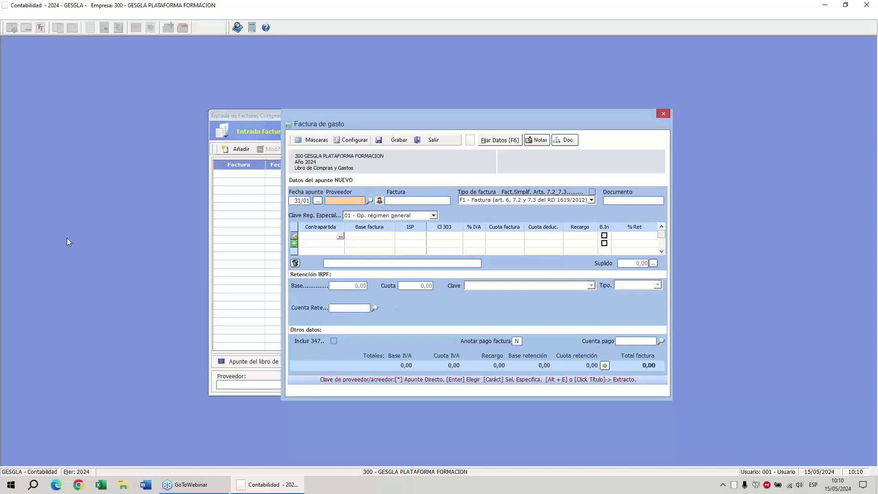
# Browse the supplier subaccounts and search names starting with EMP, closing the results unchosen.
pyautogui.press('Return')
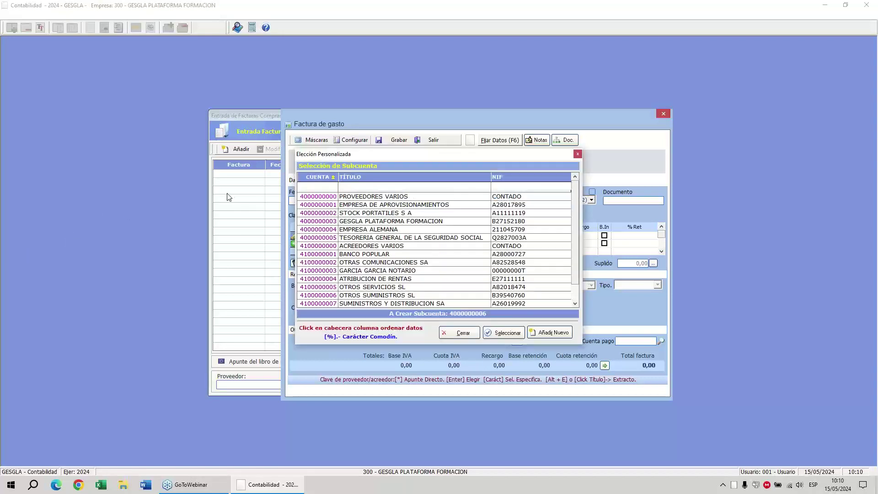
pyautogui.press('Escape')
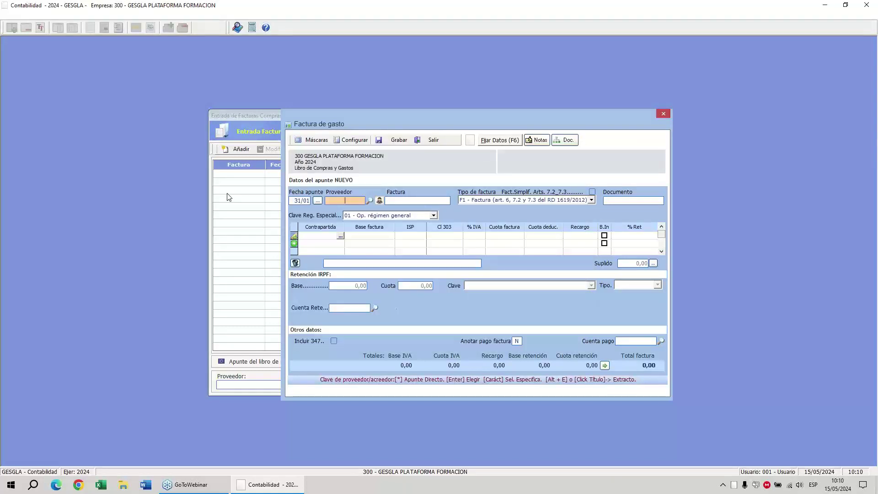
pyautogui.write('EMP')
pyautogui.press('Return')
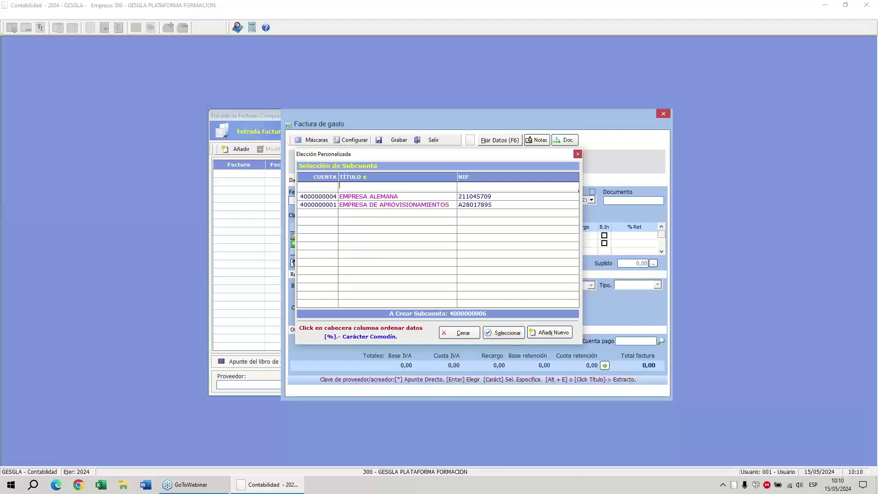
pyautogui.click(356, 204)
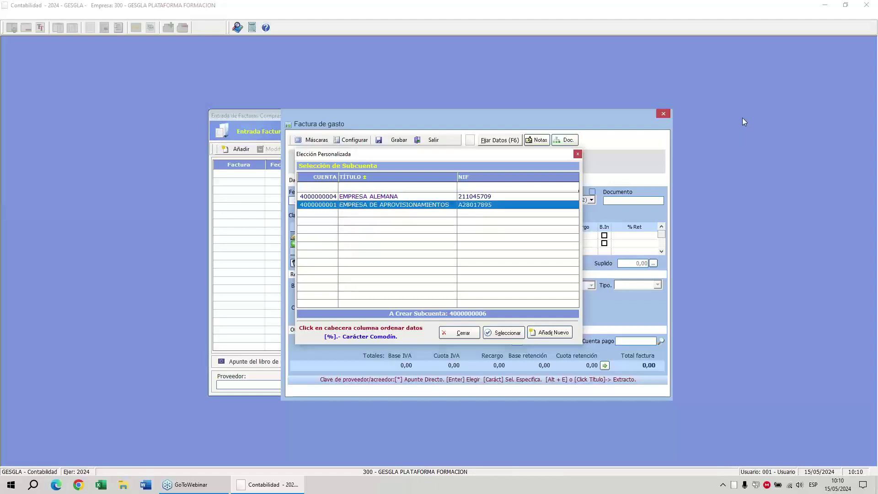
pyautogui.click(751, 151)
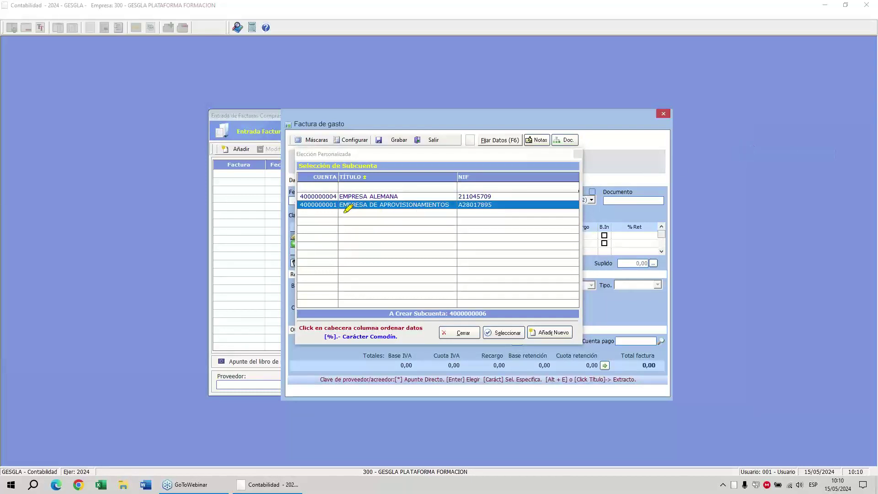
pyautogui.moveTo(345, 211)
pyautogui.mouseDown()
pyautogui.moveTo(391, 195)
pyautogui.moveTo(372, 218)
pyautogui.moveTo(380, 200)
pyautogui.mouseUp()
pyautogui.rightClick(408, 249)
pyautogui.click(424, 267)
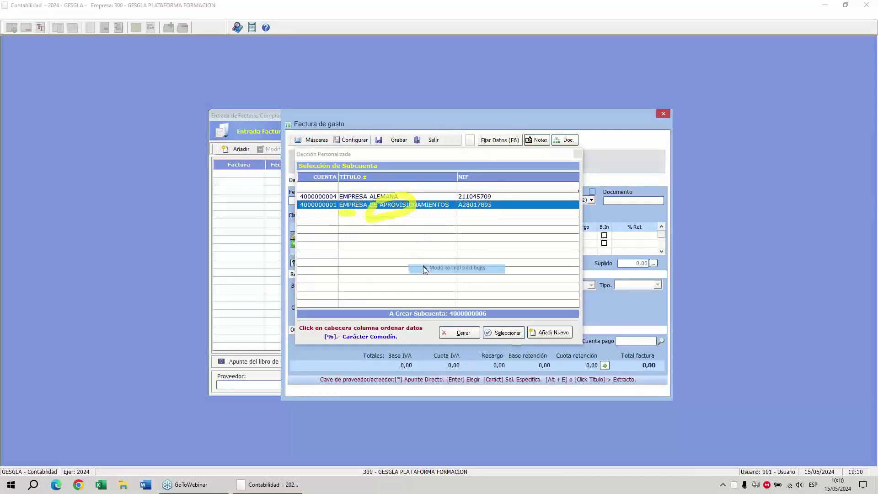
pyautogui.click(465, 333)
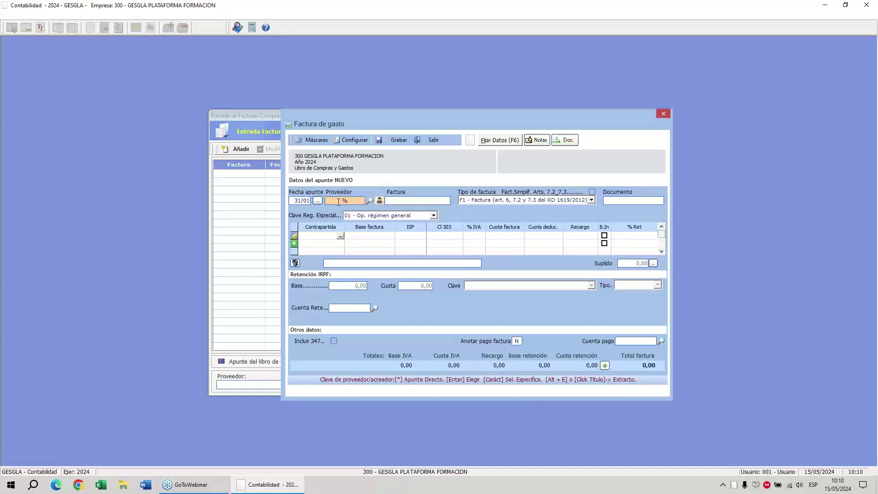
pyautogui.write('APRO')
pyautogui.press('Return')
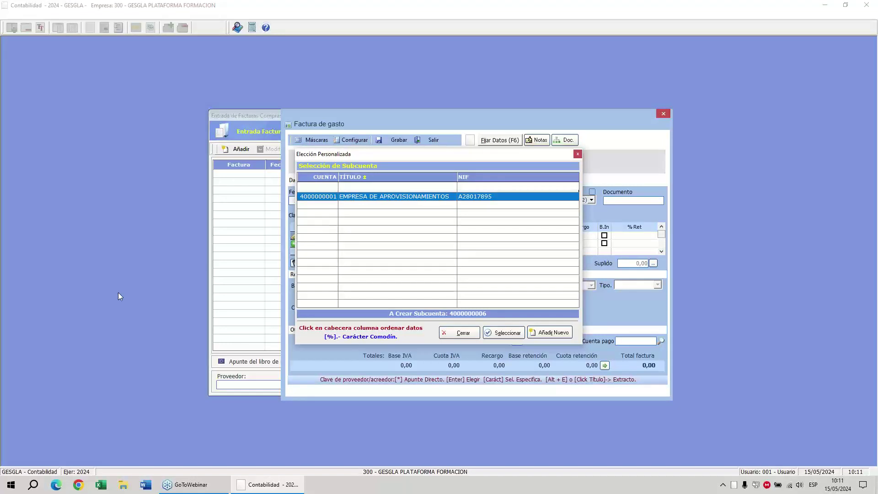
pyautogui.press('Return')
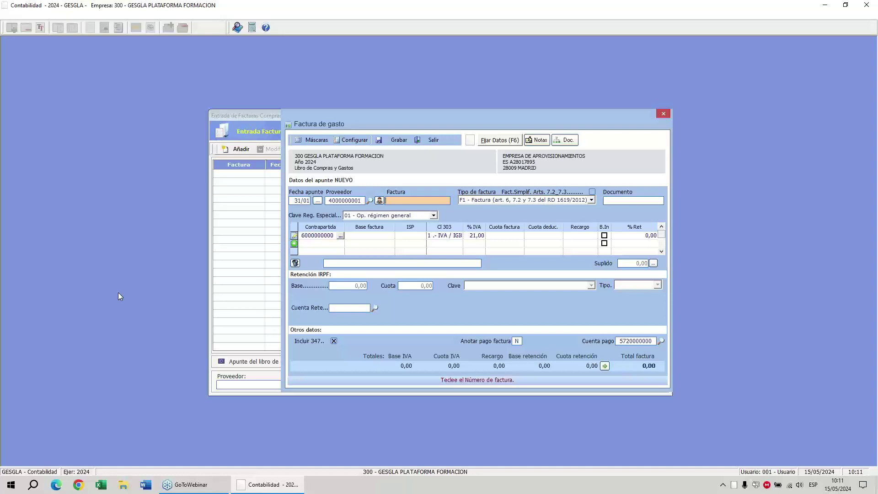
# Enter invoice number 1 with a taxable base of 100,00.
pyautogui.write('1')
pyautogui.press('Return')
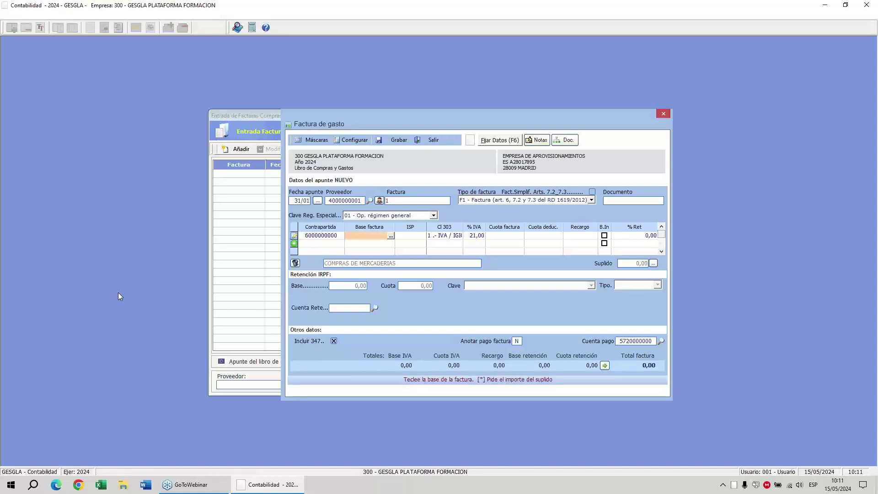
pyautogui.write('100')
pyautogui.press('Return')
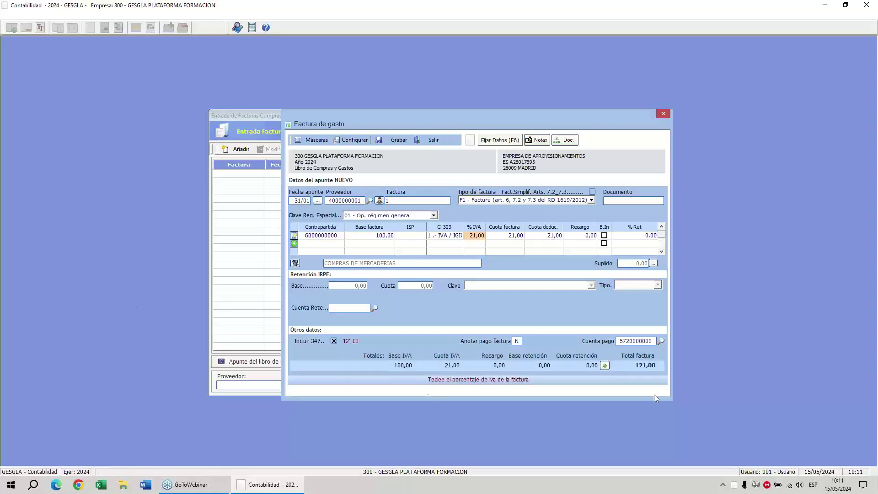
# Save invoice 1 at 21% IVA totalling 121,00, accepting the date for the next invoice.
pyautogui.click(747, 120)
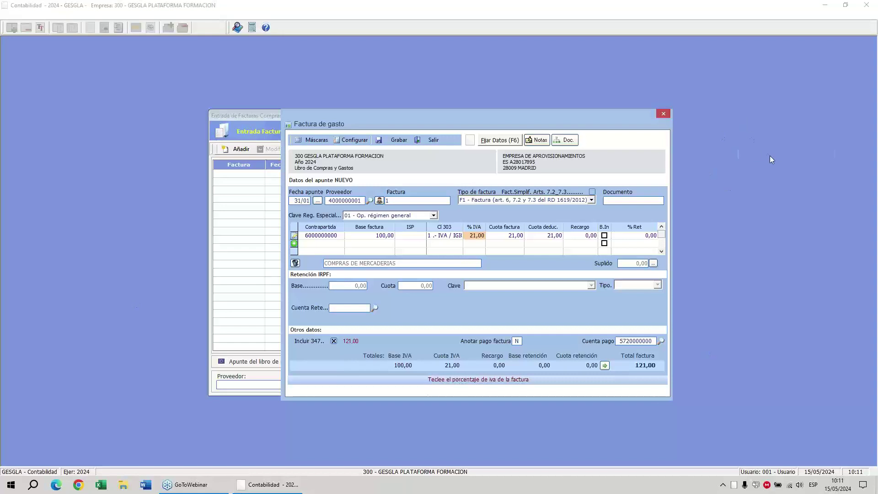
pyautogui.click(770, 156)
pyautogui.moveTo(646, 348)
pyautogui.mouseDown()
pyautogui.moveTo(659, 346)
pyautogui.moveTo(615, 386)
pyautogui.moveTo(647, 338)
pyautogui.moveTo(624, 330)
pyautogui.moveTo(415, 165)
pyautogui.moveTo(399, 136)
pyautogui.moveTo(414, 139)
pyautogui.moveTo(372, 146)
pyautogui.moveTo(387, 129)
pyautogui.mouseUp()
pyautogui.moveTo(51, 259)
pyautogui.mouseDown()
pyautogui.moveTo(36, 297)
pyautogui.moveTo(51, 258)
pyautogui.moveTo(48, 288)
pyautogui.moveTo(79, 273)
pyautogui.moveTo(105, 296)
pyautogui.mouseUp()
pyautogui.moveTo(91, 254)
pyautogui.mouseDown()
pyautogui.moveTo(120, 257)
pyautogui.moveTo(111, 272)
pyautogui.mouseUp()
pyautogui.moveTo(125, 269); pyautogui.dragTo(120, 298)
pyautogui.moveTo(122, 284)
pyautogui.mouseDown()
pyautogui.moveTo(133, 280)
pyautogui.moveTo(138, 295)
pyautogui.moveTo(160, 281)
pyautogui.moveTo(152, 320)
pyautogui.mouseUp()
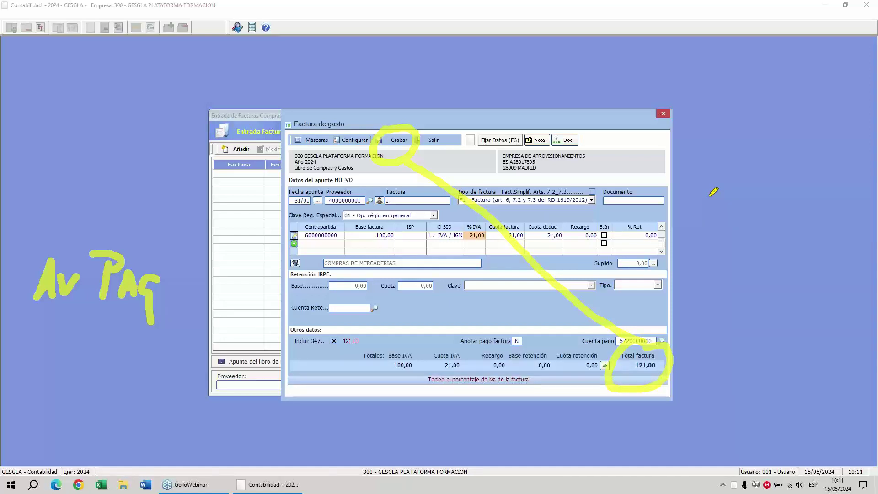
pyautogui.click(695, 257)
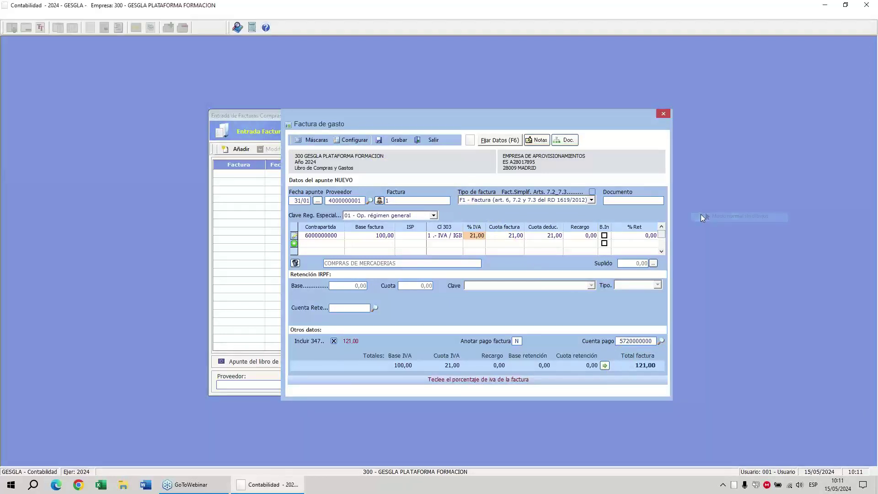
pyautogui.click(396, 140)
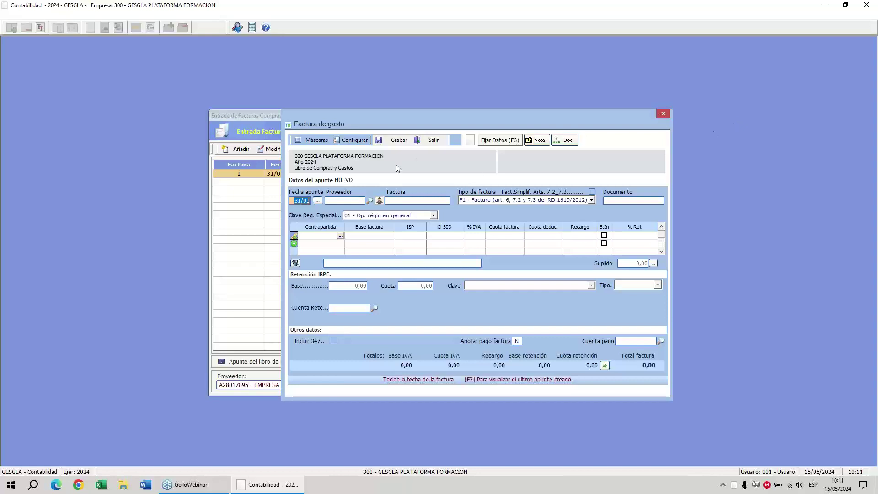
pyautogui.press('Return')
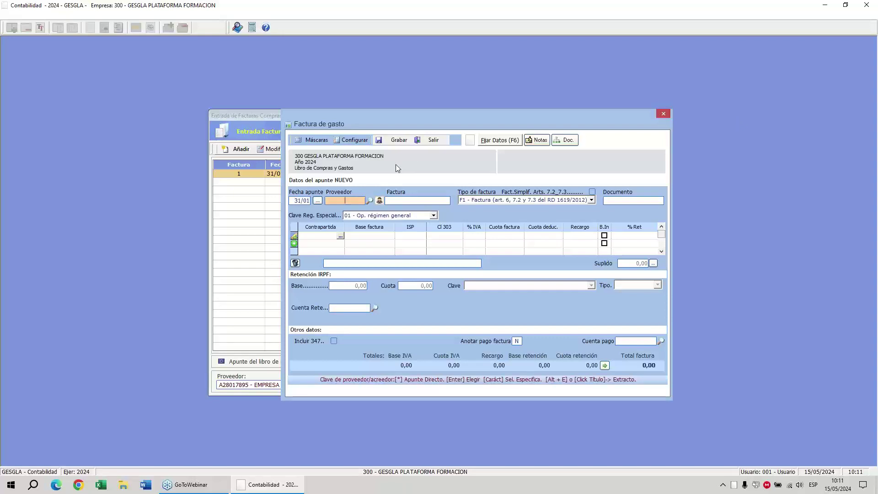
pyautogui.write('emp')
pyautogui.press('Return')
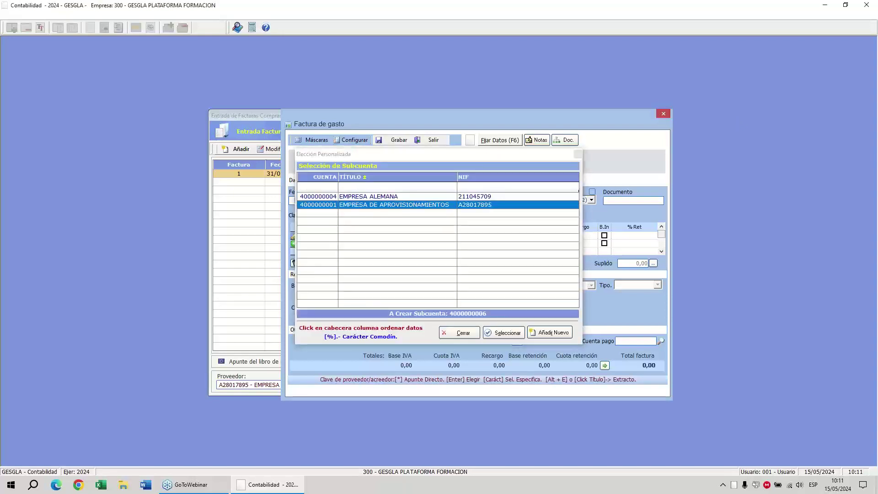
pyautogui.press('Return')
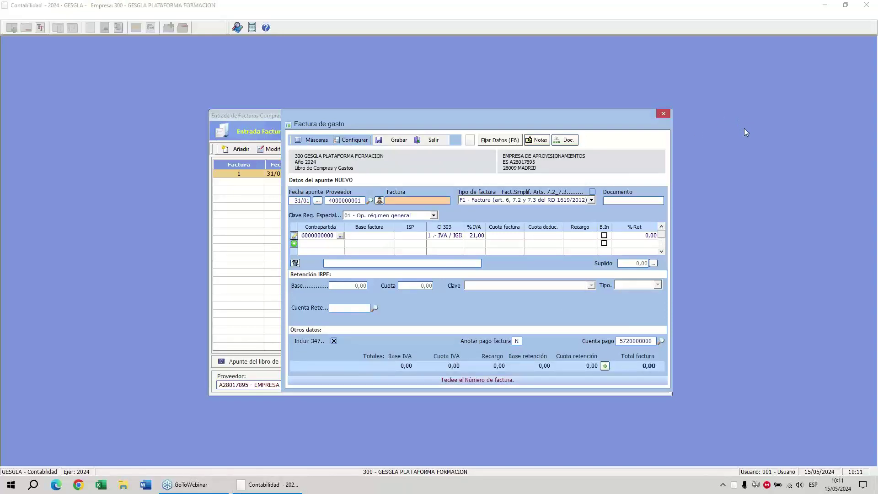
pyautogui.click(591, 201)
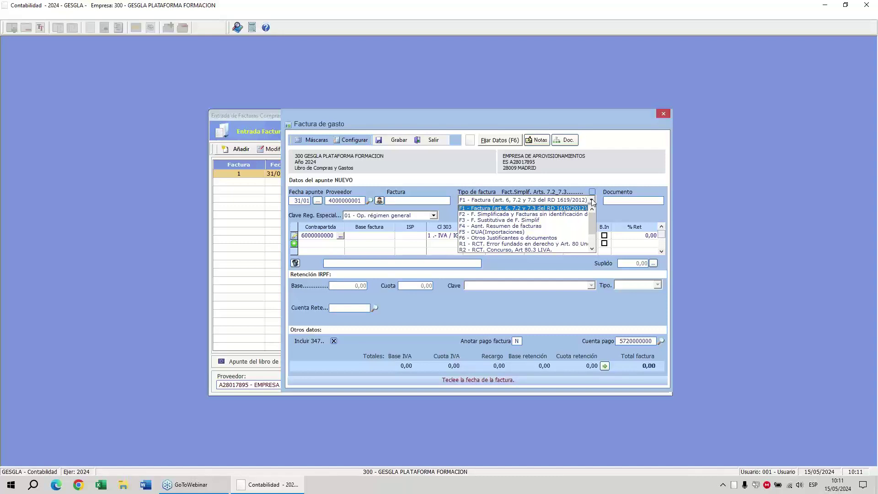
pyautogui.scroll(-1, 521, 228)
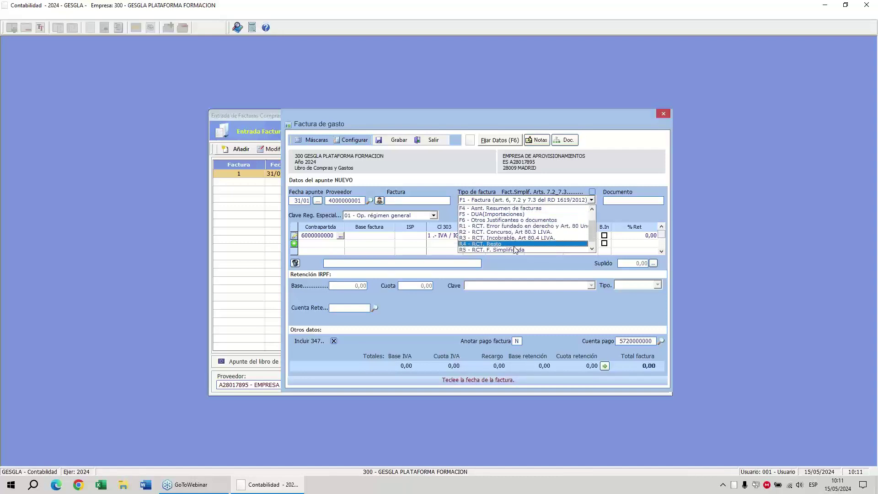
pyautogui.scroll(1, 516, 238)
pyautogui.click(490, 210)
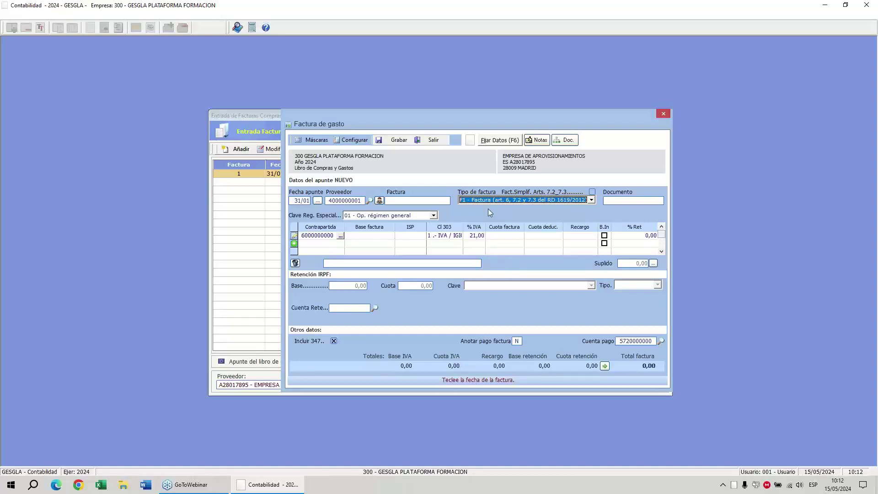
pyautogui.click(434, 216)
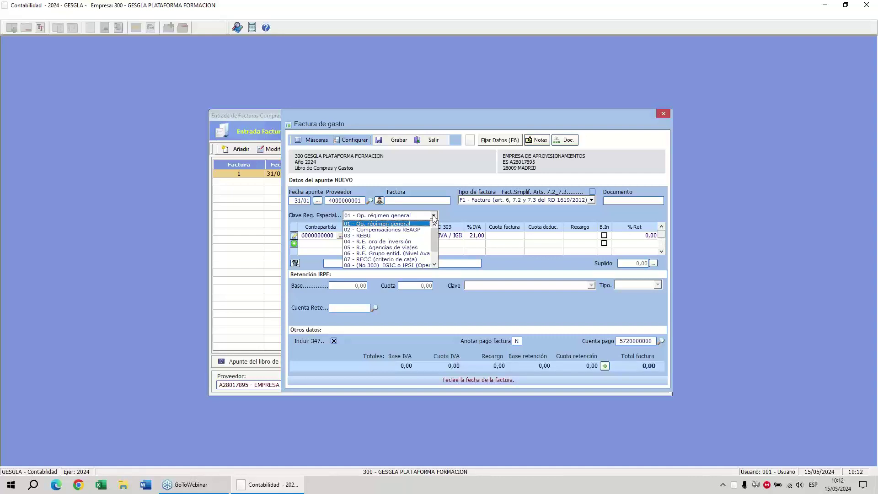
pyautogui.scroll(-1, 389, 245)
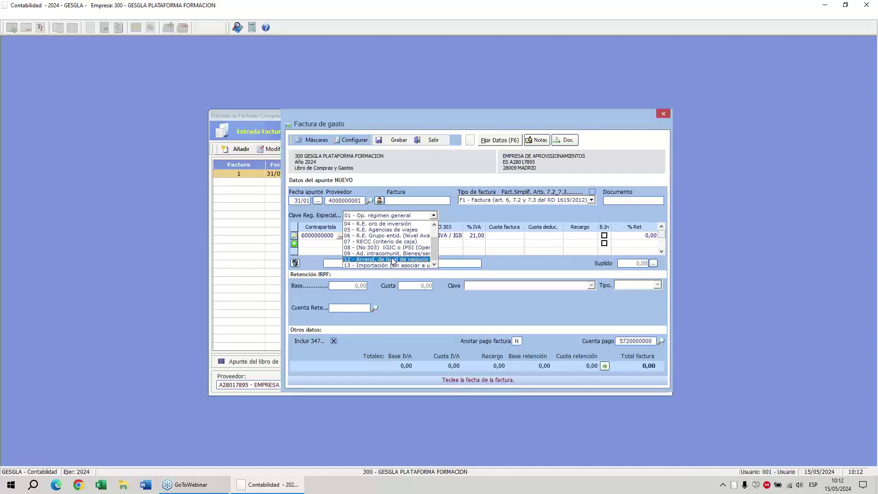
pyautogui.scroll(1, 392, 261)
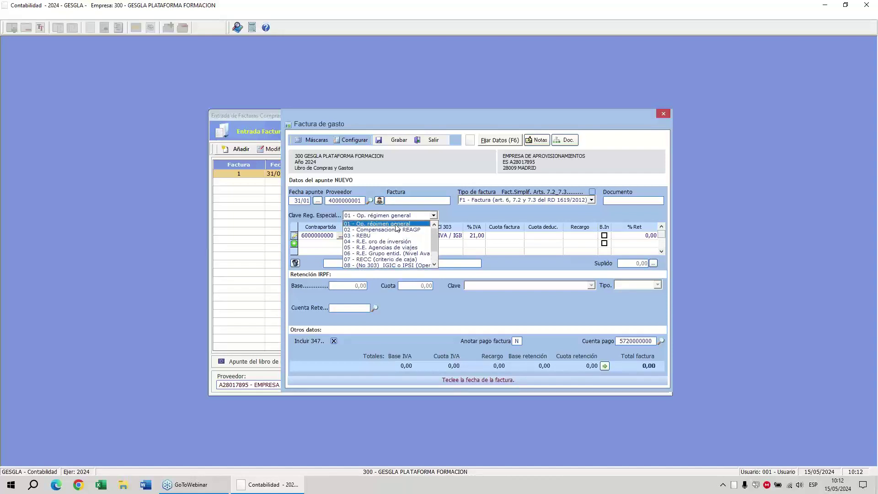
pyautogui.click(394, 223)
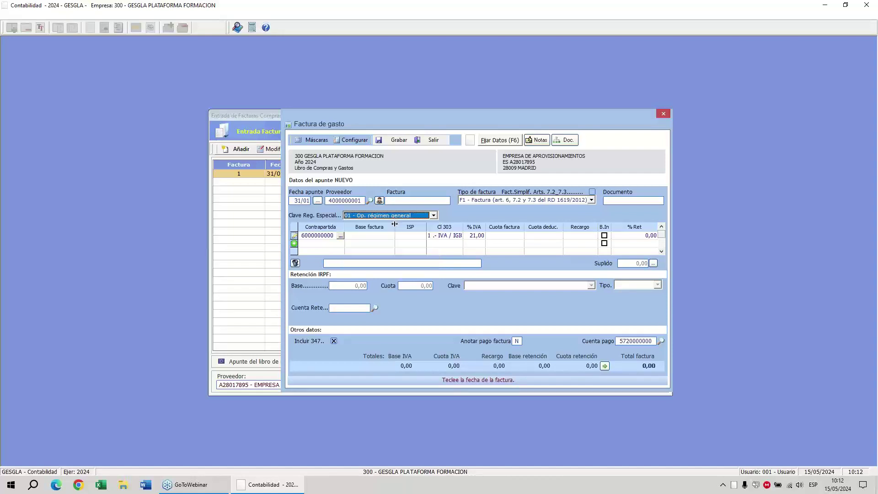
pyautogui.click(327, 239)
pyautogui.click(324, 238)
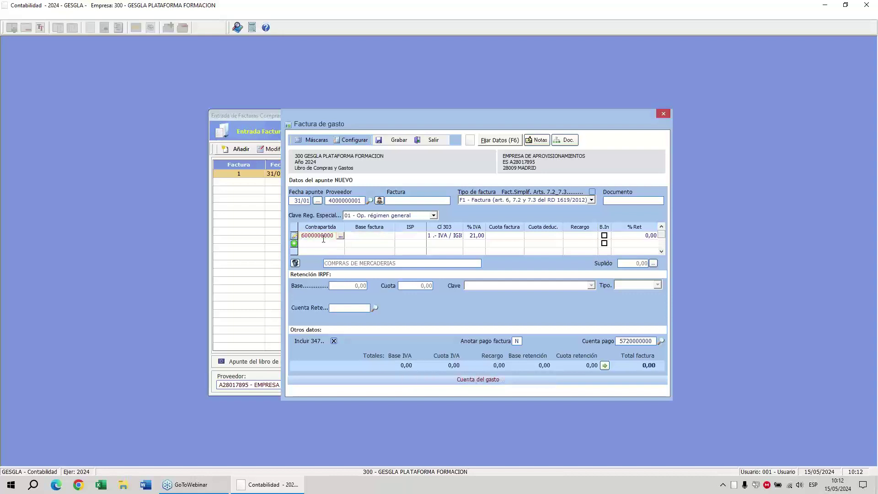
pyautogui.click(452, 237)
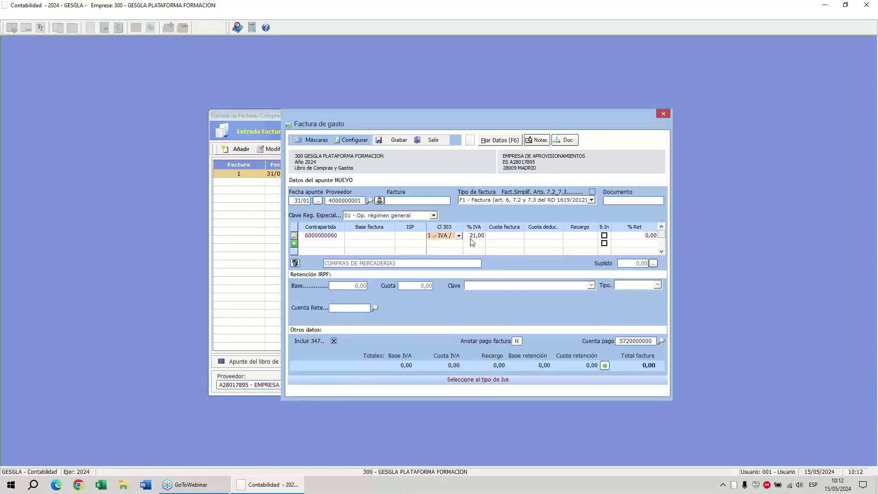
pyautogui.click(471, 238)
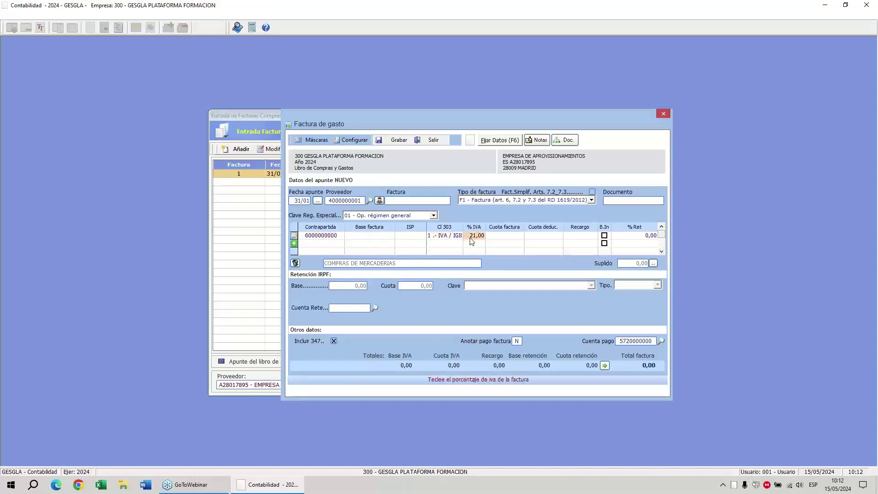
pyautogui.click(643, 239)
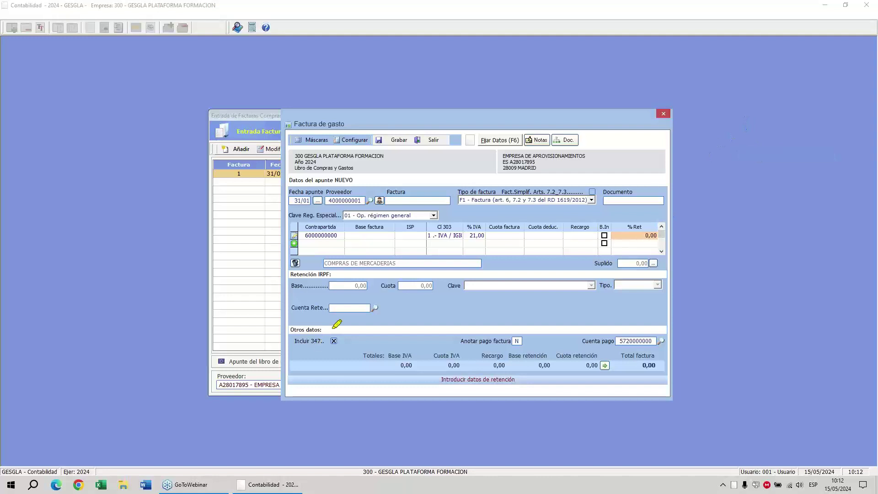
pyautogui.moveTo(331, 326)
pyautogui.mouseDown()
pyautogui.moveTo(356, 326)
pyautogui.moveTo(286, 352)
pyautogui.moveTo(333, 327)
pyautogui.mouseUp()
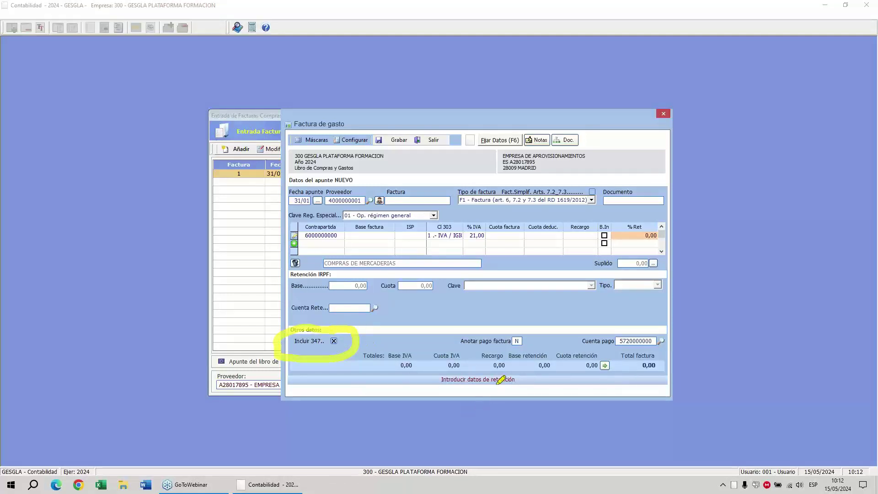
pyautogui.moveTo(507, 327)
pyautogui.mouseDown()
pyautogui.moveTo(527, 321)
pyautogui.moveTo(534, 355)
pyautogui.moveTo(438, 338)
pyautogui.moveTo(505, 329)
pyautogui.moveTo(495, 295)
pyautogui.moveTo(516, 288)
pyautogui.mouseUp()
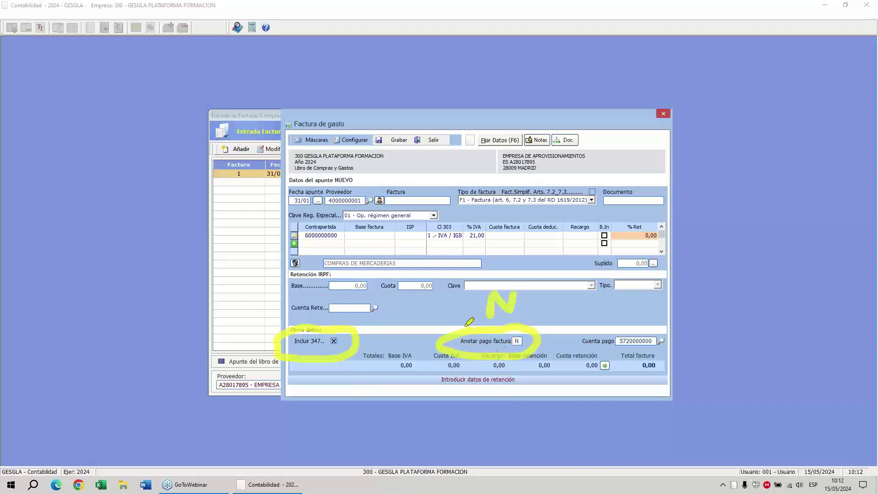
pyautogui.click(461, 377)
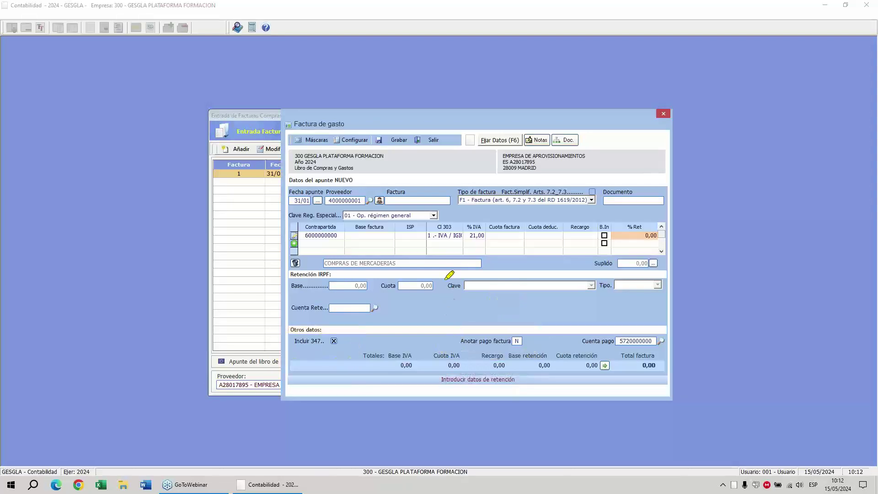
pyautogui.moveTo(377, 191)
pyautogui.mouseDown()
pyautogui.moveTo(387, 216)
pyautogui.moveTo(371, 194)
pyautogui.mouseUp()
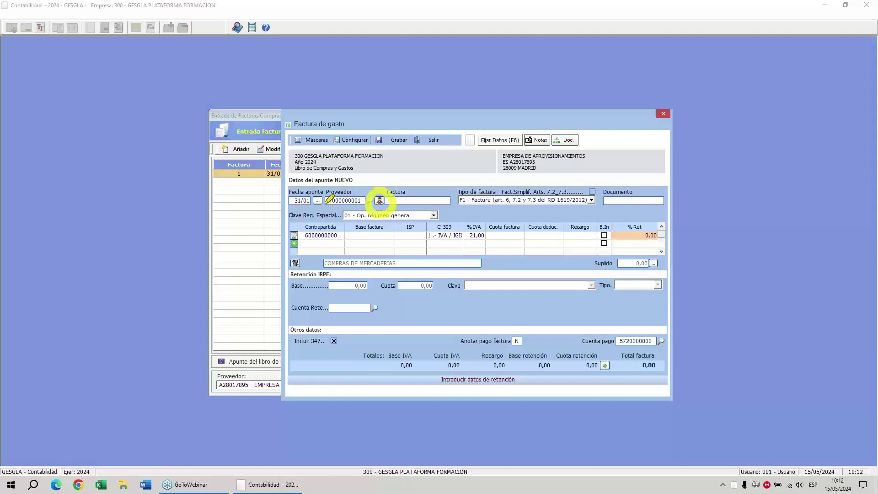
pyautogui.moveTo(328, 200); pyautogui.dragTo(365, 197)
pyautogui.moveTo(502, 159); pyautogui.dragTo(546, 156)
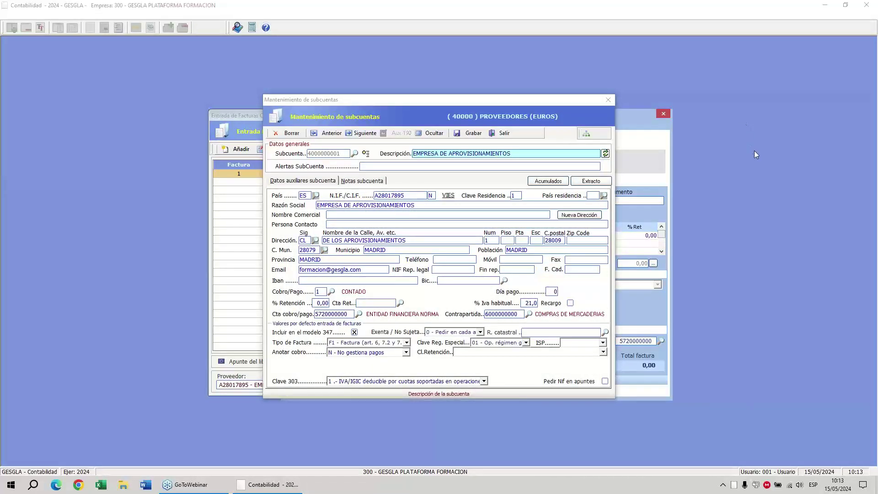
pyautogui.moveTo(510, 133)
pyautogui.mouseDown()
pyautogui.moveTo(455, 170)
pyautogui.moveTo(471, 129)
pyautogui.mouseUp()
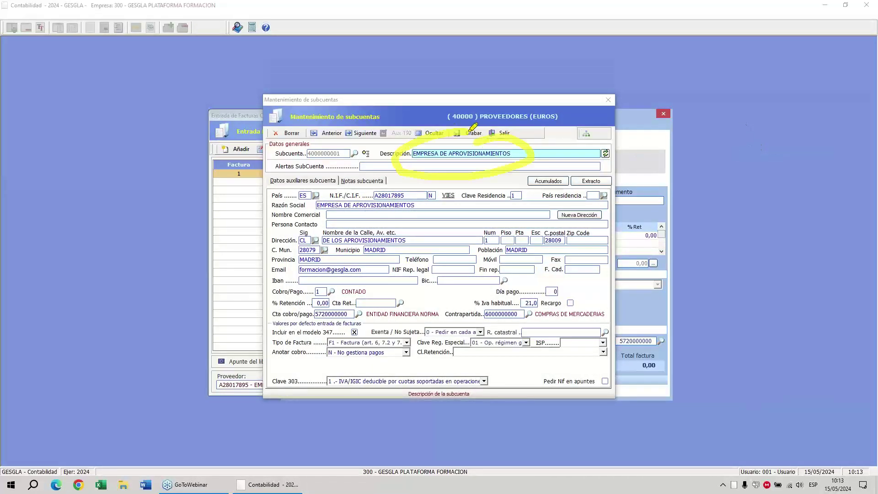
pyautogui.moveTo(335, 183)
pyautogui.mouseDown()
pyautogui.moveTo(263, 206)
pyautogui.moveTo(327, 288)
pyautogui.moveTo(619, 265)
pyautogui.moveTo(435, 184)
pyautogui.moveTo(338, 182)
pyautogui.mouseUp()
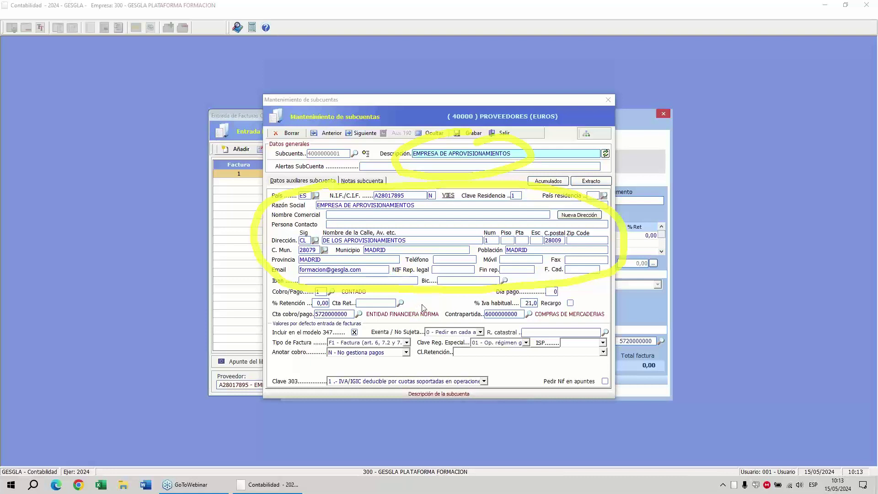
pyautogui.click(431, 373)
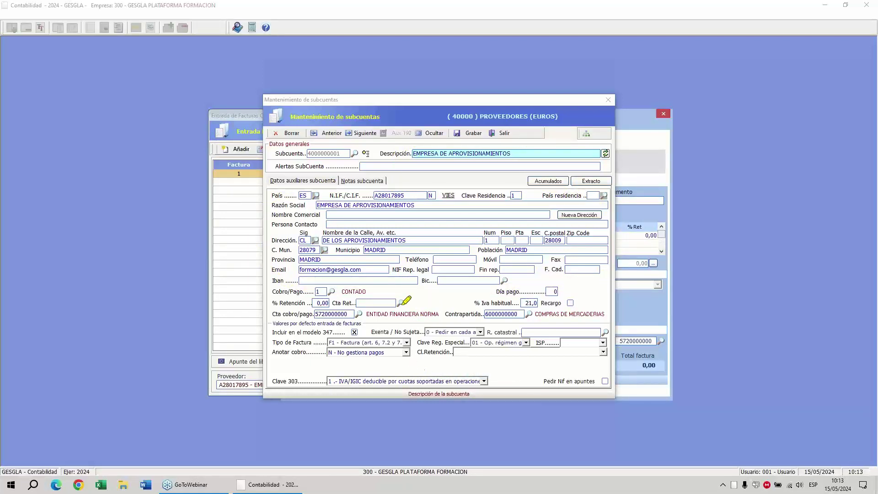
pyautogui.moveTo(428, 145); pyautogui.dragTo(407, 150)
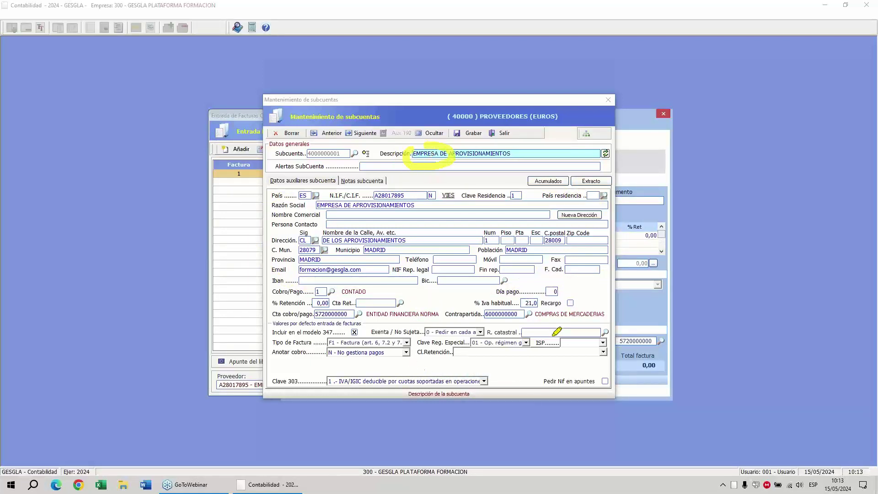
pyautogui.moveTo(532, 295)
pyautogui.mouseDown()
pyautogui.moveTo(547, 297)
pyautogui.moveTo(526, 311)
pyautogui.moveTo(524, 295)
pyautogui.moveTo(527, 320)
pyautogui.moveTo(484, 297)
pyautogui.moveTo(517, 323)
pyautogui.moveTo(510, 332)
pyautogui.mouseUp()
pyautogui.moveTo(352, 320)
pyautogui.mouseDown()
pyautogui.moveTo(369, 334)
pyautogui.moveTo(353, 342)
pyautogui.moveTo(342, 335)
pyautogui.moveTo(328, 351)
pyautogui.moveTo(341, 352)
pyautogui.mouseUp()
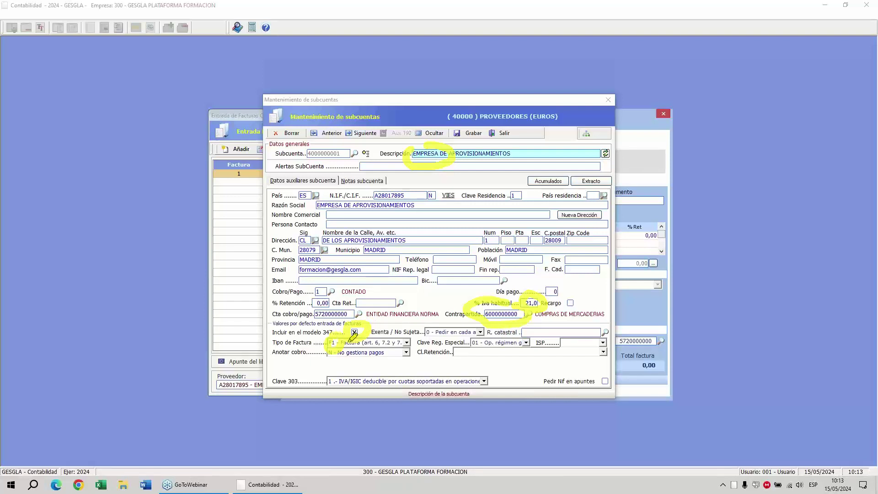
pyautogui.moveTo(485, 335)
pyautogui.mouseDown()
pyautogui.moveTo(524, 342)
pyautogui.moveTo(471, 344)
pyautogui.moveTo(486, 334)
pyautogui.mouseUp()
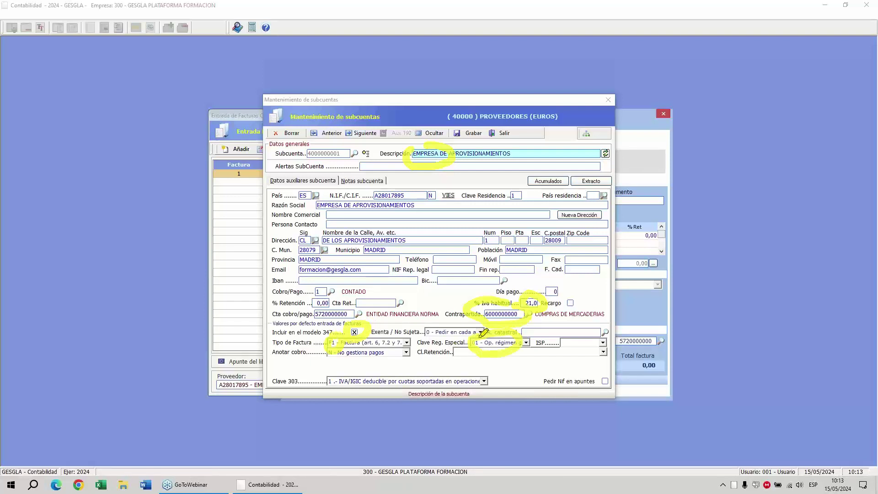
pyautogui.moveTo(345, 341)
pyautogui.mouseDown()
pyautogui.moveTo(368, 359)
pyautogui.moveTo(322, 363)
pyautogui.moveTo(325, 347)
pyautogui.mouseUp()
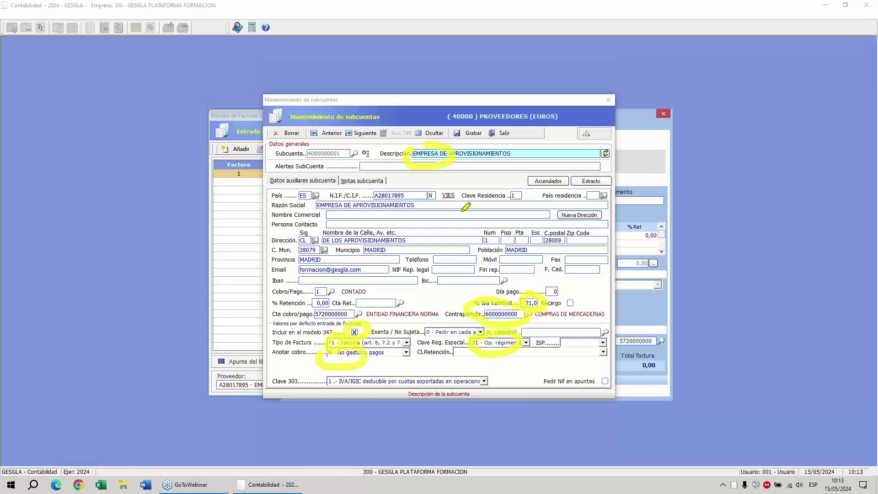
pyautogui.click(492, 248)
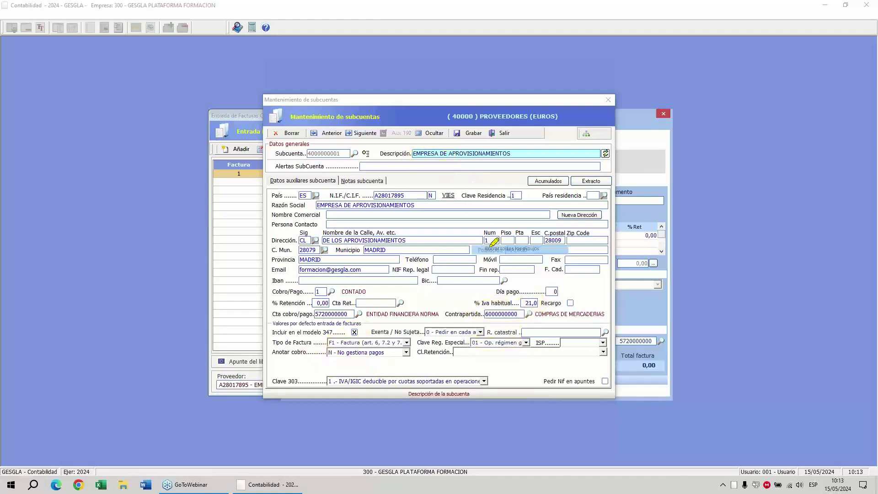
pyautogui.rightClick(491, 184)
# Close the supplier record and save invoice 2 with a 40,50 base at 21% VAT, total 49,01.
pyautogui.click(504, 134)
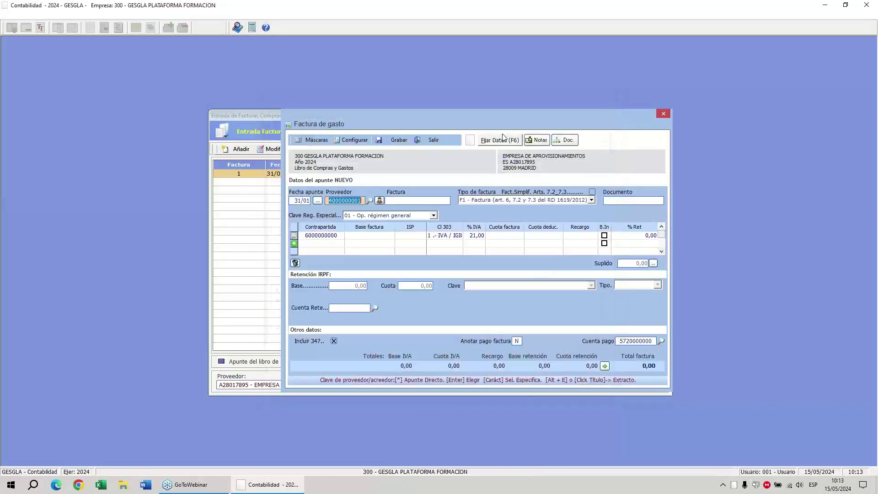
pyautogui.press('Return')
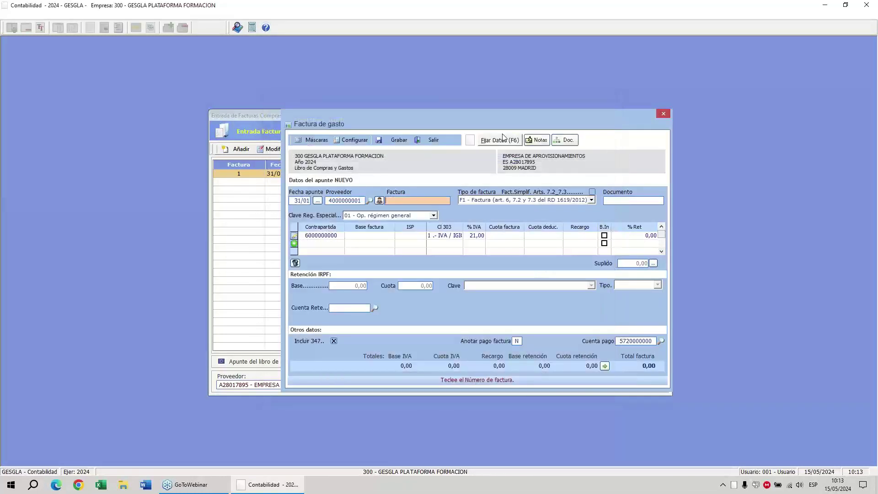
pyautogui.press('Return')
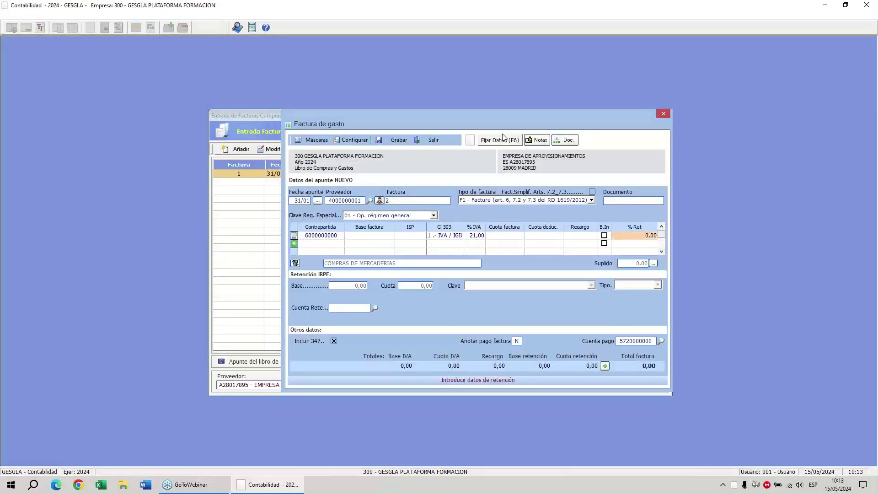
pyautogui.click(382, 237)
pyautogui.write('40,50')
pyautogui.press('Return')
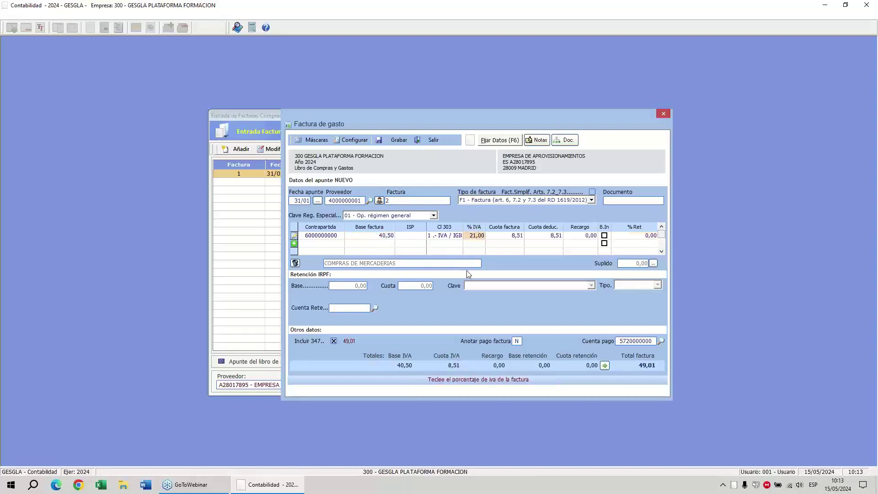
pyautogui.click(404, 142)
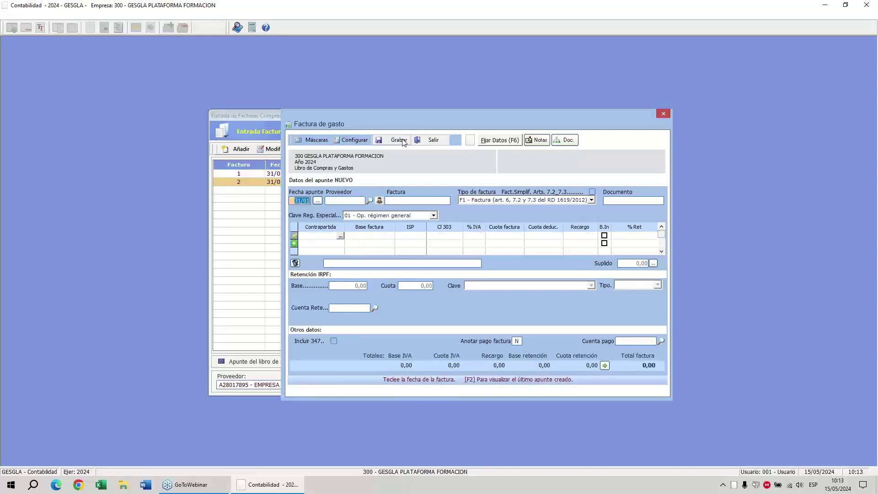
pyautogui.press('Return')
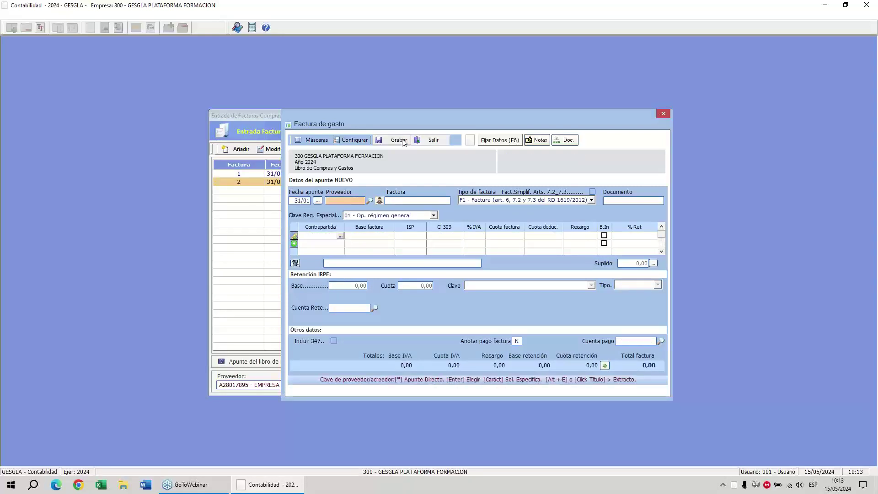
pyautogui.press('Return')
pyautogui.press('Down')
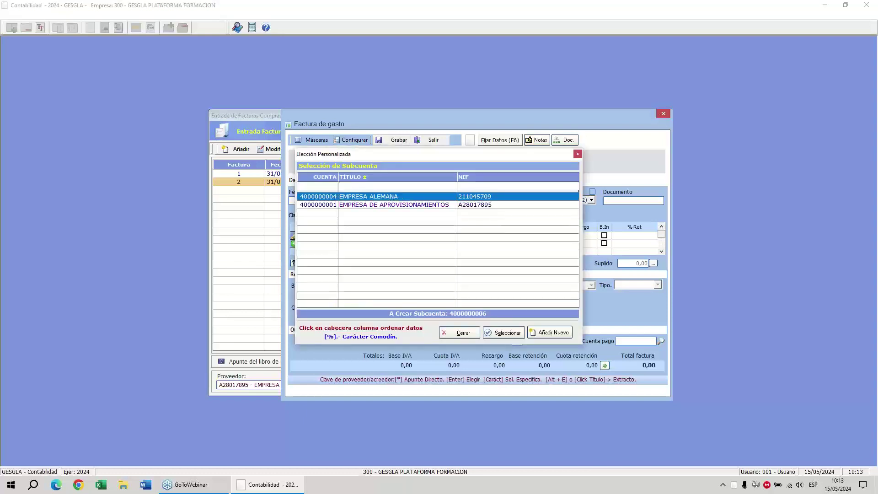
pyautogui.press('Return')
pyautogui.write('3')
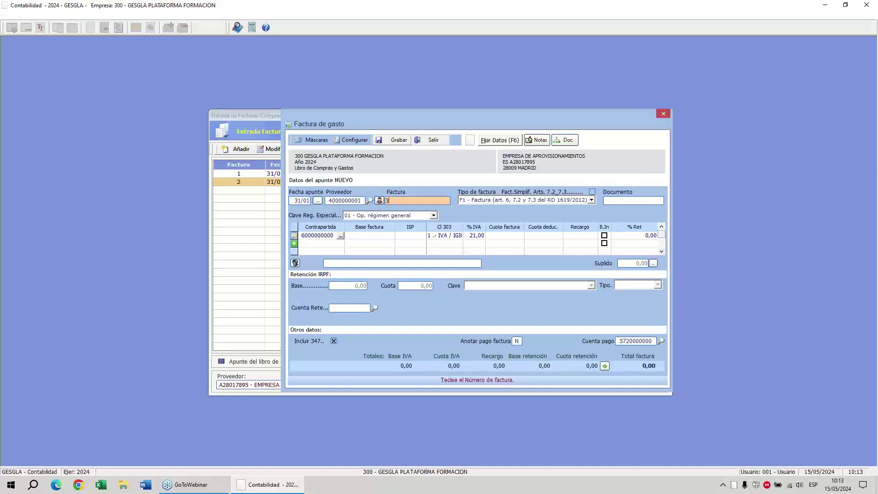
pyautogui.press('Return')
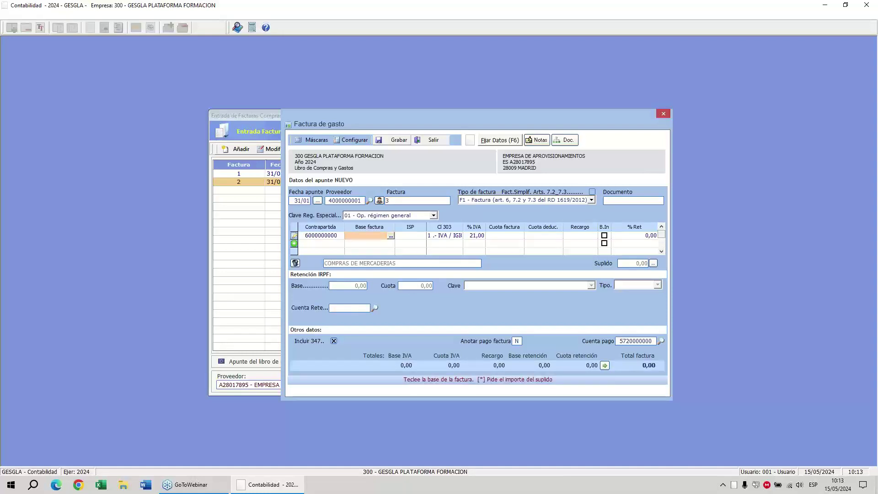
pyautogui.click(317, 236)
pyautogui.write('62200')
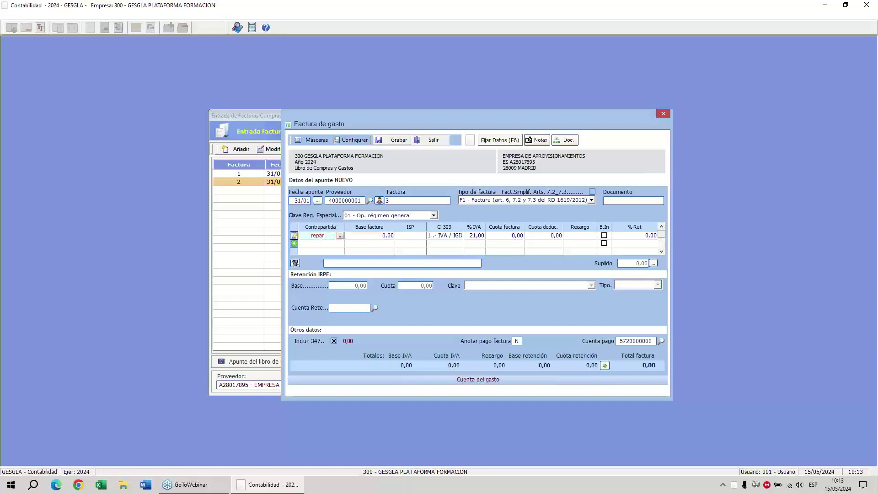
pyautogui.press('Return')
pyautogui.press('Return')
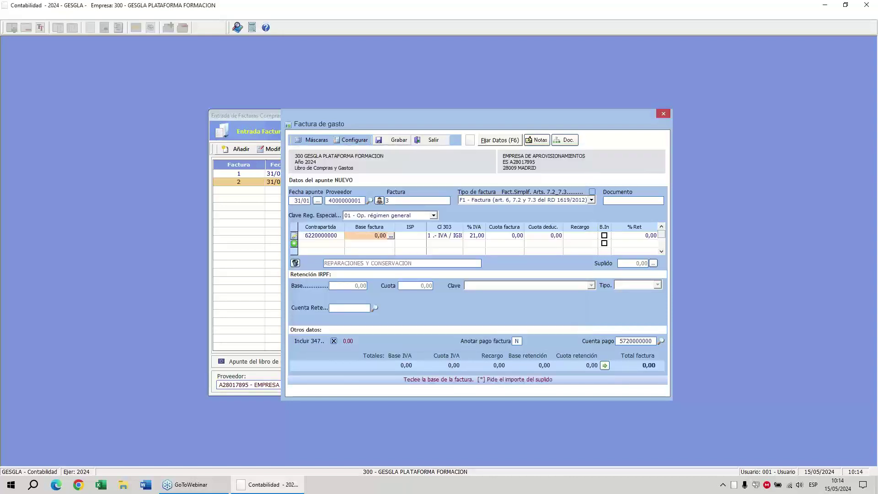
pyautogui.write('85')
pyautogui.press('Return')
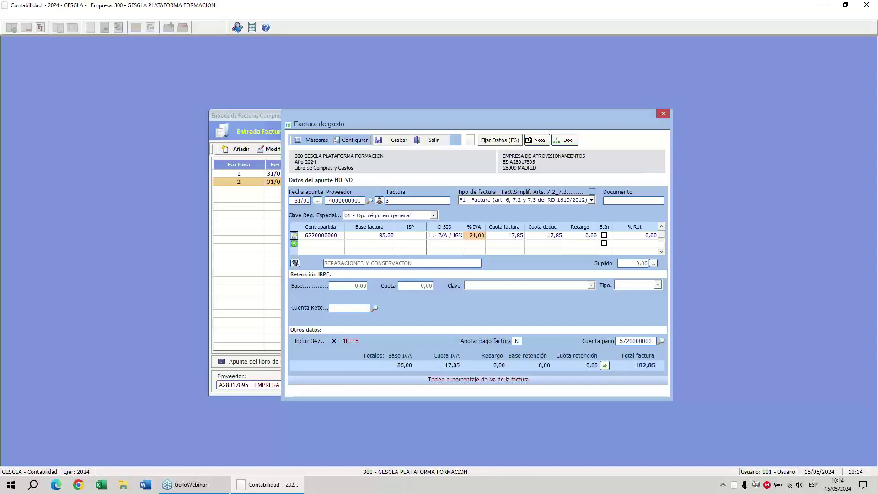
pyautogui.click(398, 141)
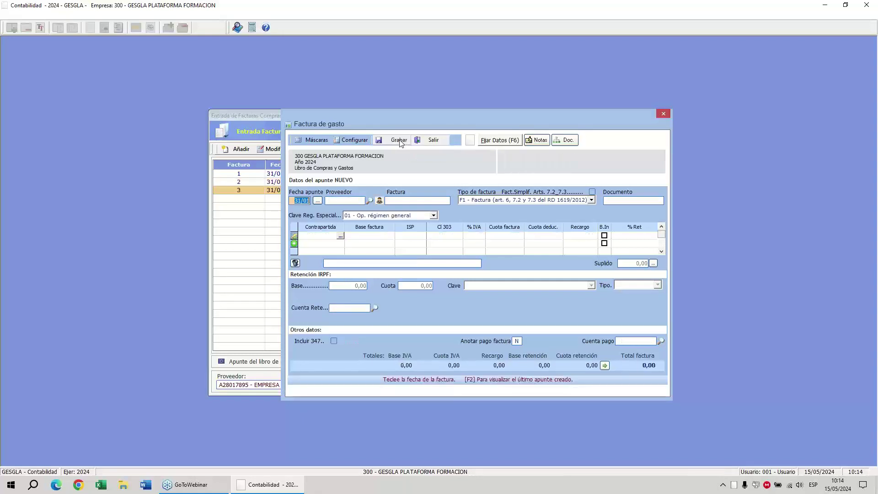
# Start invoice 4 for supplier EMPRESA DE APROVISIONAMIENTOS.
pyautogui.press('Return')
pyautogui.write('emp')
pyautogui.press('Return')
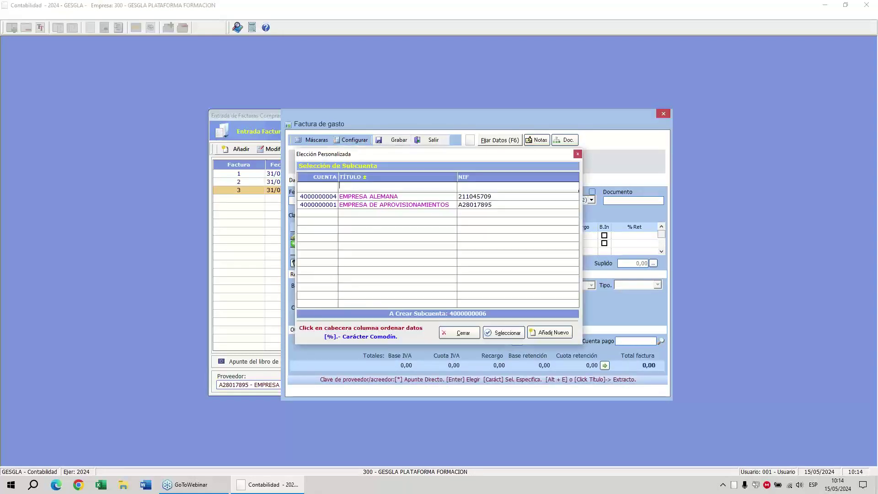
pyautogui.press('Down')
pyautogui.press('Return')
pyautogui.write('4')
pyautogui.press('Return')
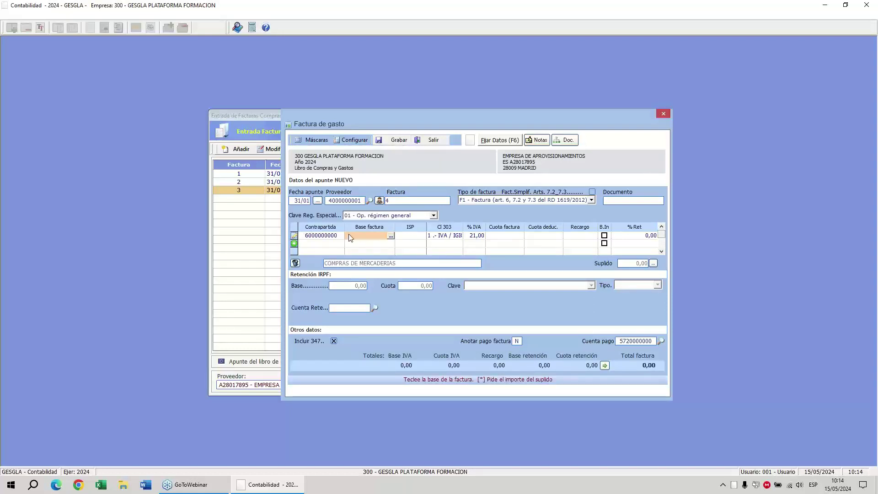
# Add invoice lines with base 100 at 21% VAT and base 200 at 10% VAT.
pyautogui.write('100')
pyautogui.press('Return')
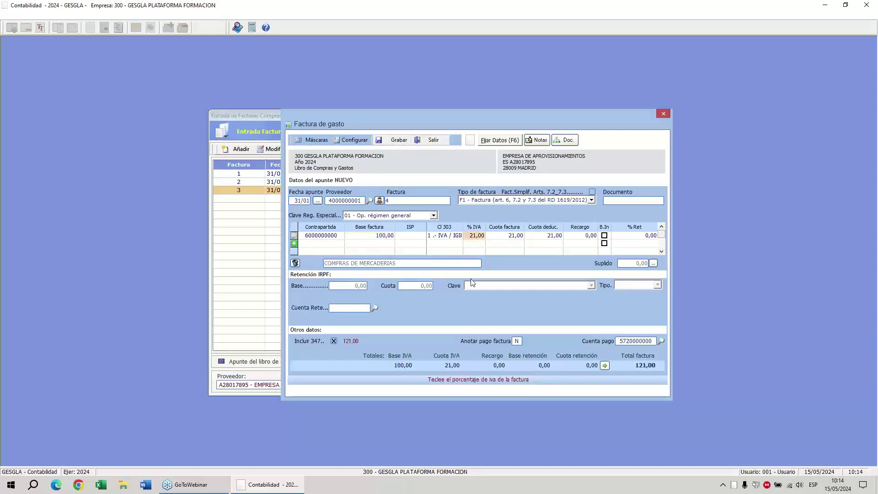
pyautogui.press('Return')
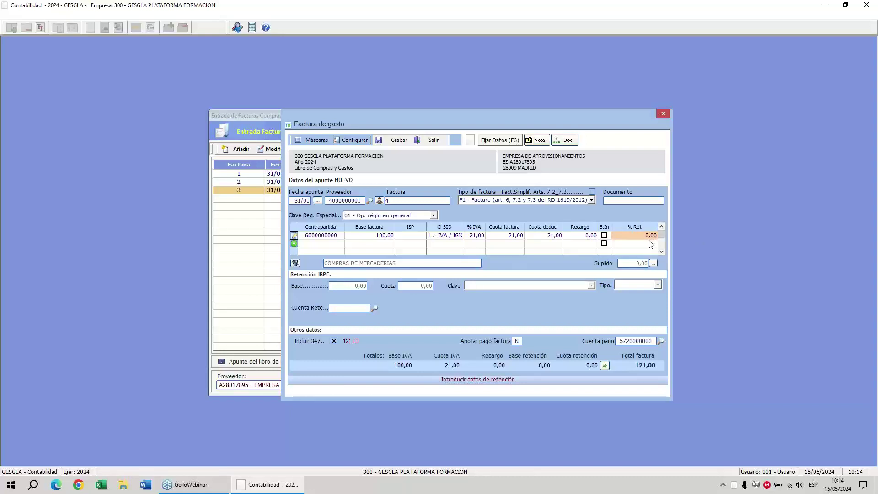
pyautogui.press('Return')
pyautogui.press('Return')
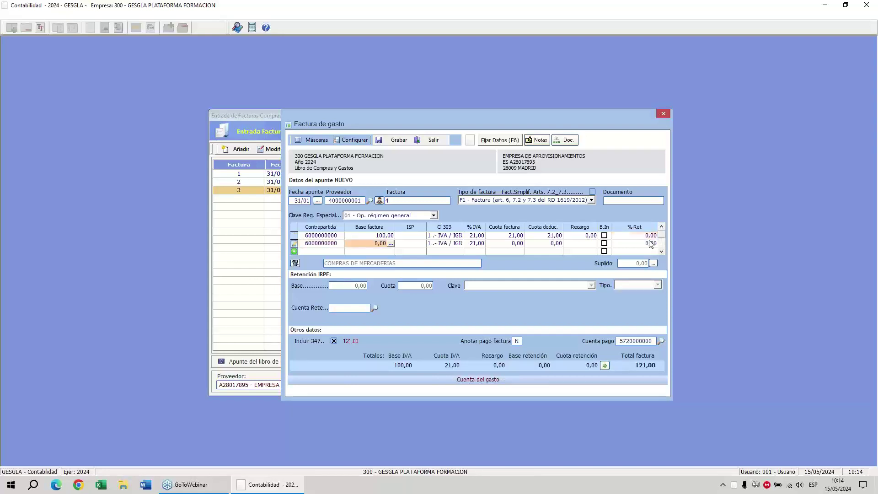
pyautogui.write('200')
pyautogui.press('Return')
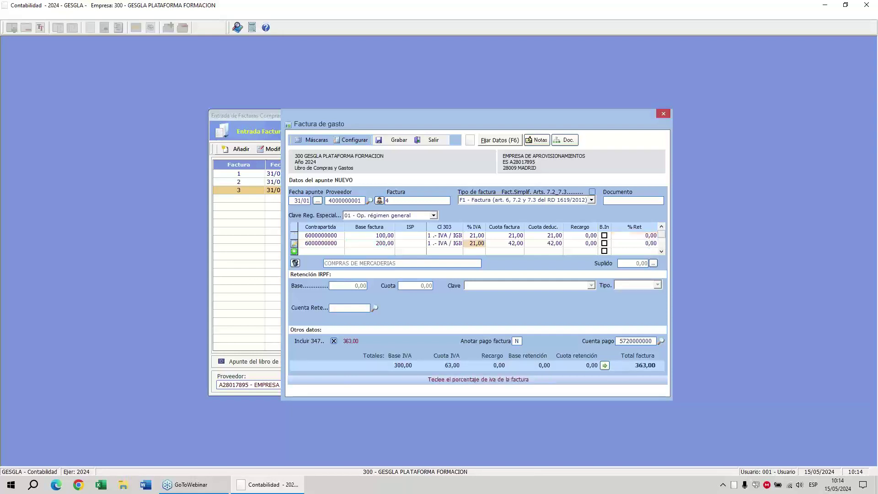
pyautogui.write('10')
pyautogui.press('Return')
pyautogui.press('Return')
pyautogui.press('Return')
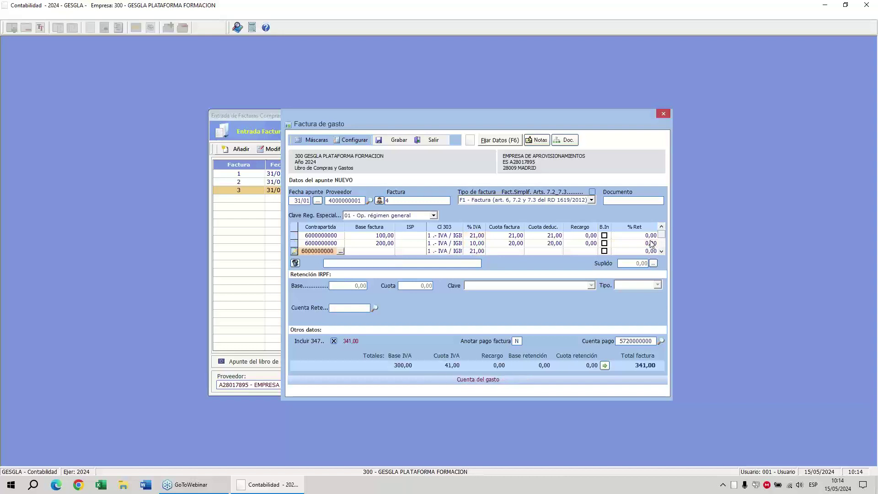
pyautogui.write('300')
pyautogui.press('Return')
pyautogui.write('4')
pyautogui.press('Return')
pyautogui.press('Return')
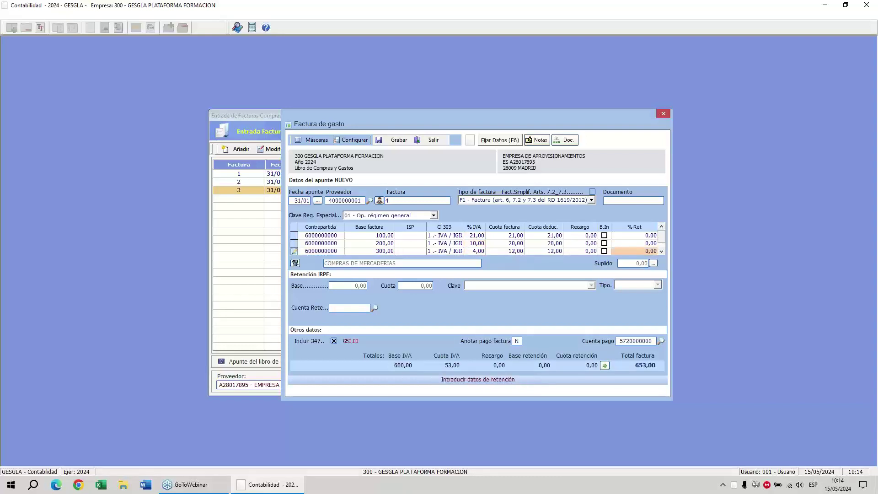
pyautogui.press('Return')
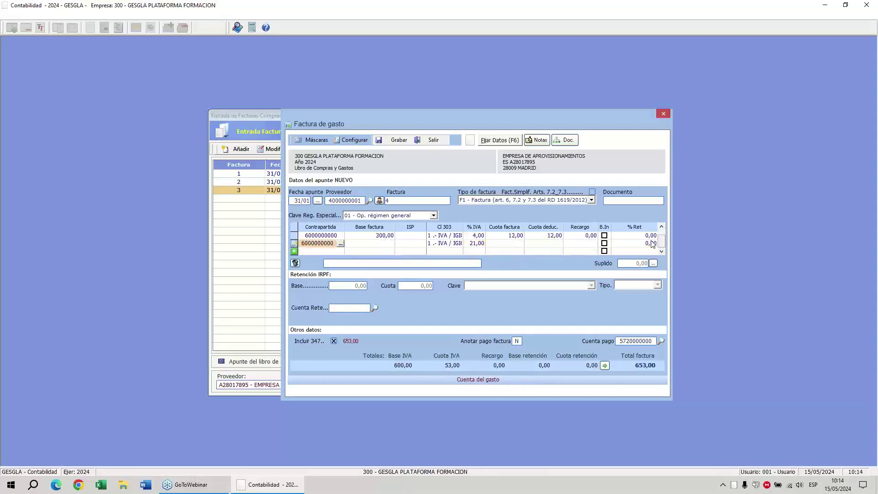
pyautogui.write('622')
pyautogui.press('Return')
pyautogui.press('Return')
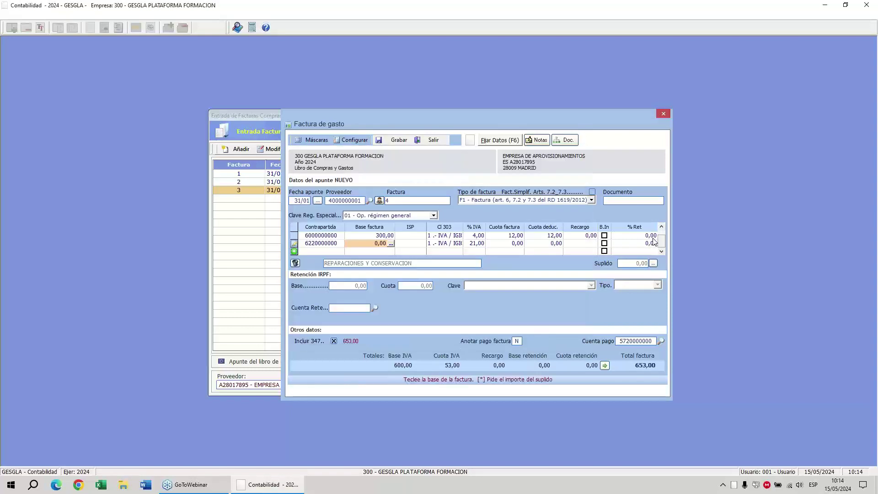
pyautogui.write('450')
pyautogui.press('Return')
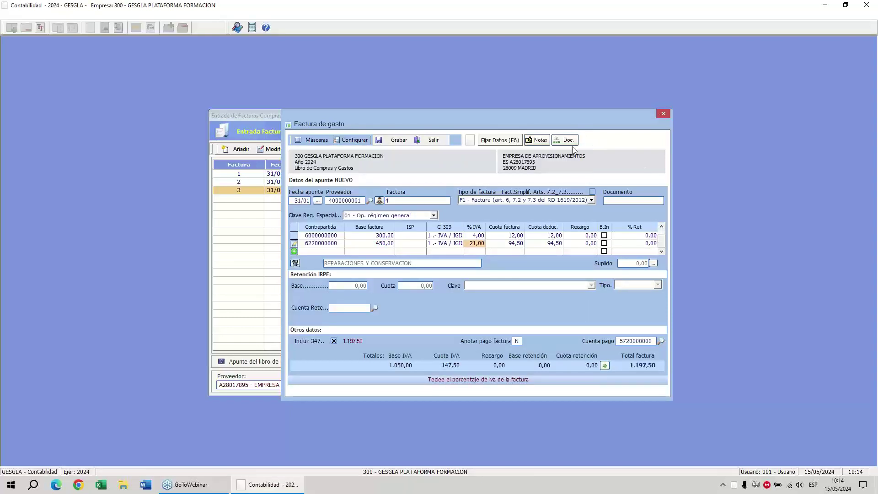
pyautogui.click(406, 145)
# Check in the Diario that invoice 4 posted as journal entry 5, then return to the register.
pyautogui.click(433, 141)
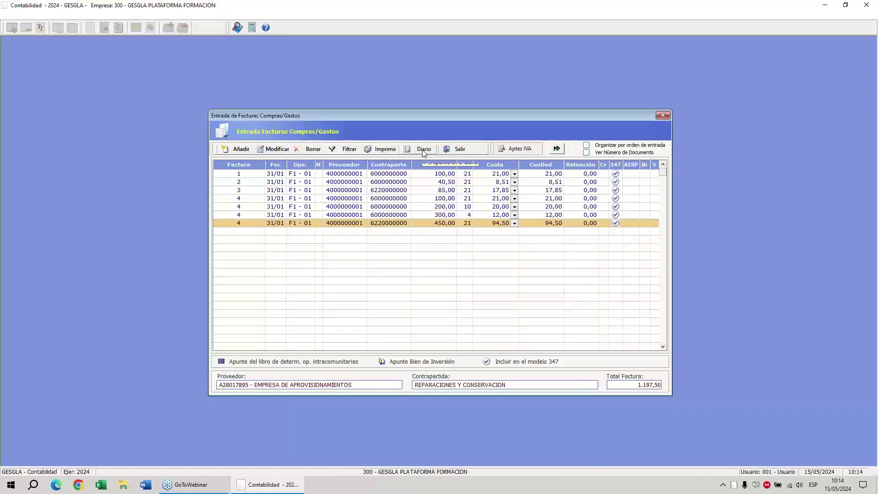
pyautogui.click(421, 148)
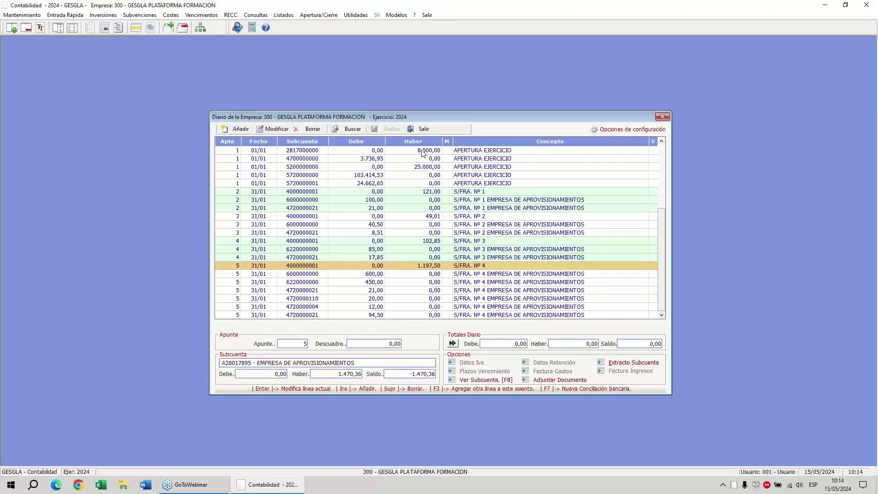
pyautogui.press('Down')
pyautogui.press('Down')
pyautogui.press('Down')
pyautogui.press('Down')
pyautogui.press('Down')
pyautogui.press('Down')
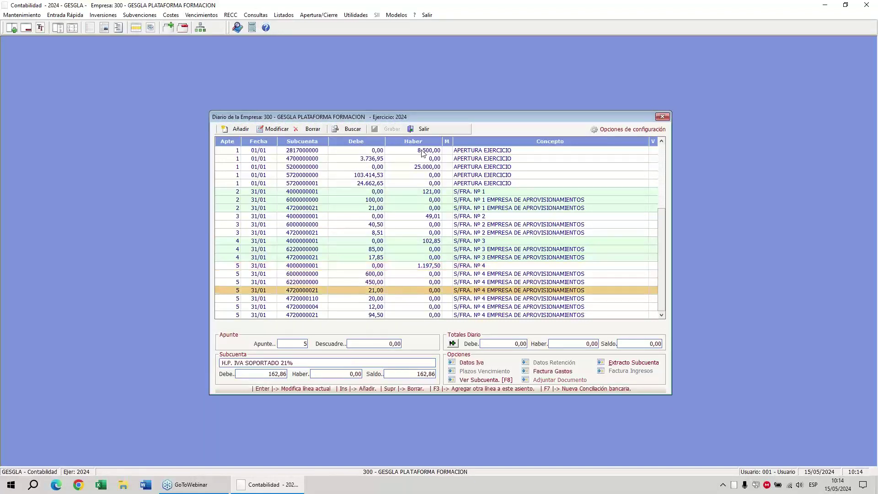
pyautogui.press('Up')
pyautogui.press('Up')
pyautogui.press('Up')
pyautogui.press('Up')
pyautogui.press('Up')
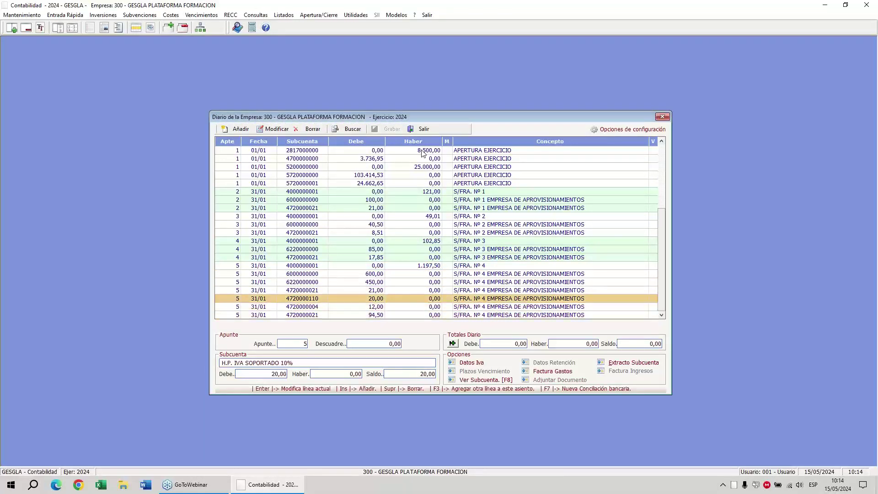
pyautogui.click(27, 27)
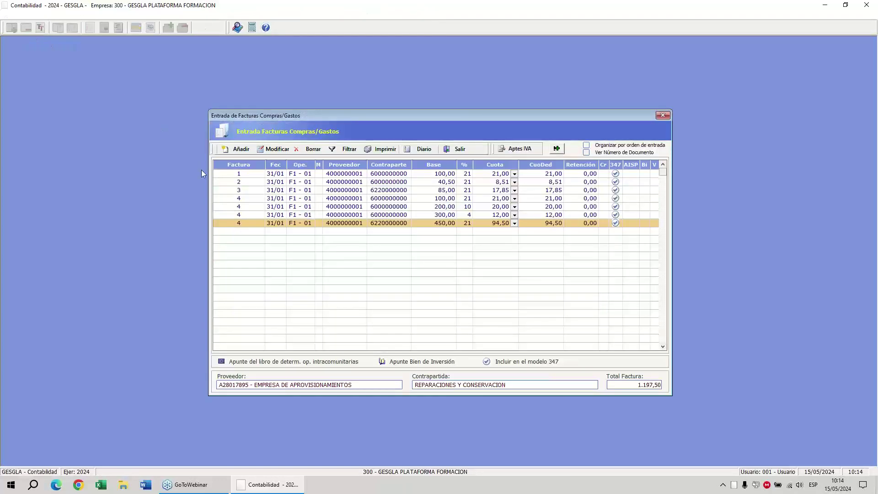
pyautogui.click(237, 151)
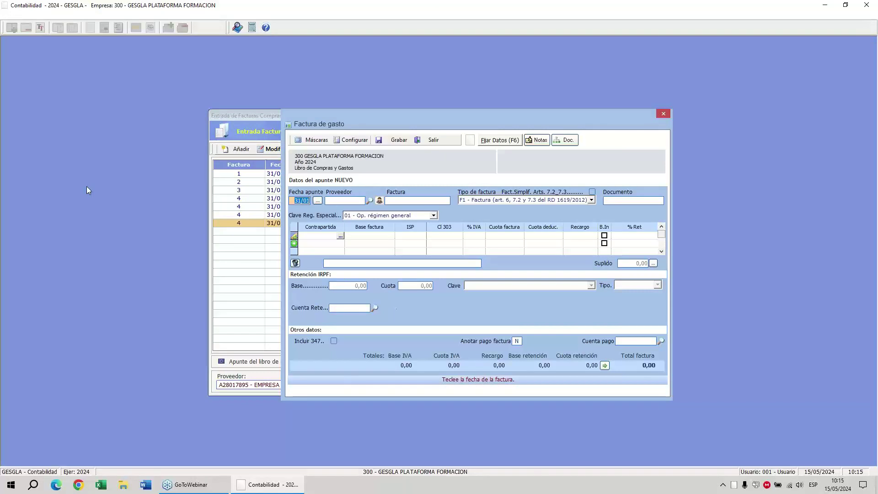
pyautogui.press('Return')
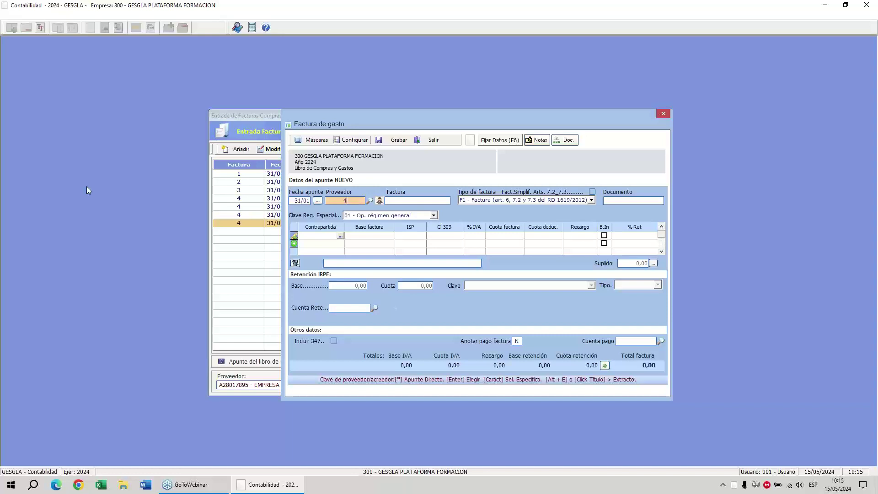
pyautogui.press('Return')
pyautogui.press('Down')
pyautogui.press('Down')
pyautogui.press('Down')
pyautogui.press('Down')
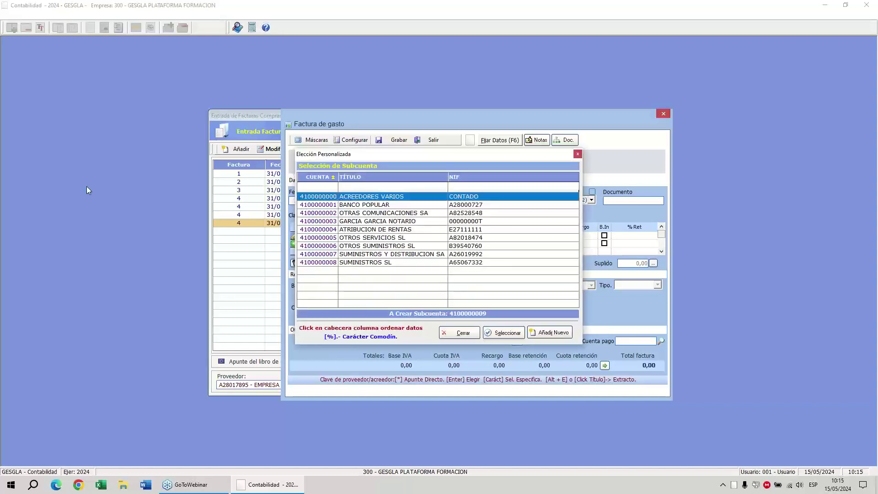
pyautogui.press('Return')
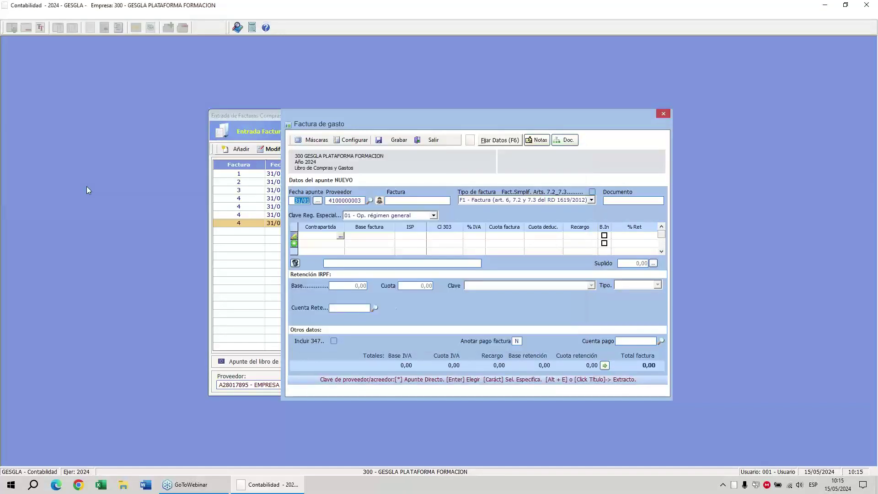
pyautogui.click(379, 201)
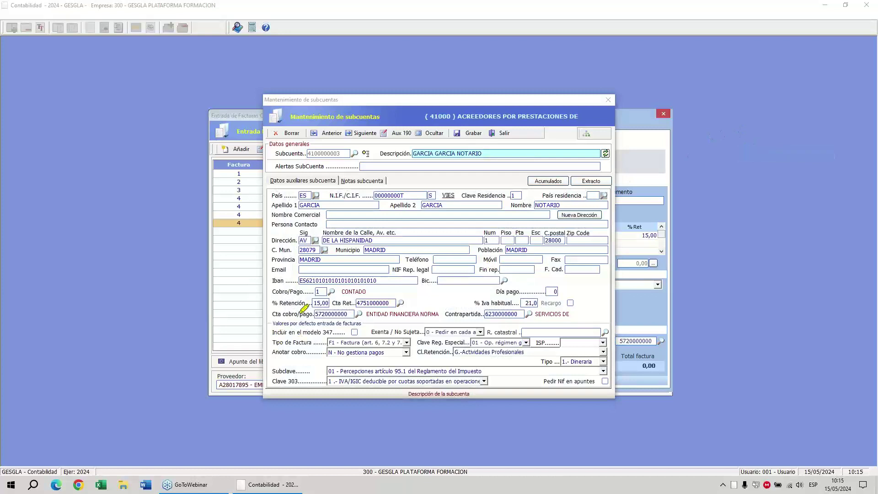
pyautogui.moveTo(321, 292)
pyautogui.mouseDown()
pyautogui.moveTo(341, 300)
pyautogui.moveTo(303, 299)
pyautogui.moveTo(314, 293)
pyautogui.moveTo(326, 304)
pyautogui.moveTo(332, 294)
pyautogui.moveTo(599, 258)
pyautogui.moveTo(642, 242)
pyautogui.moveTo(628, 219)
pyautogui.moveTo(657, 244)
pyautogui.moveTo(630, 218)
pyautogui.mouseUp()
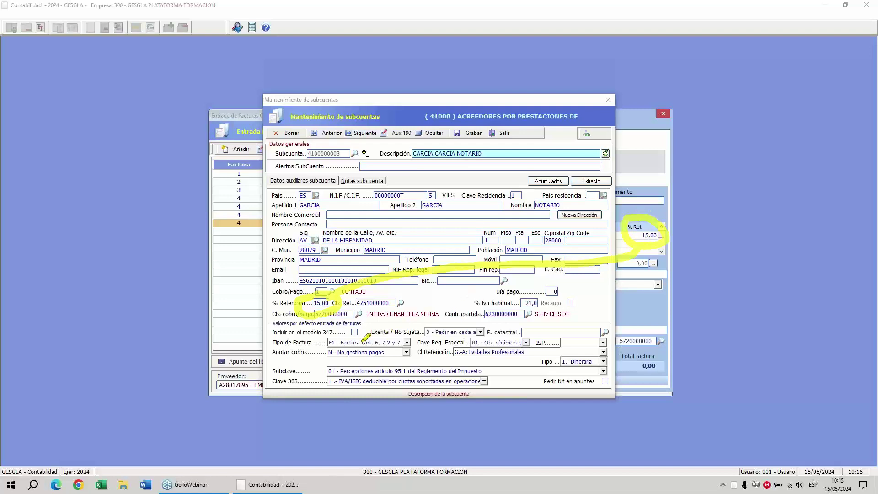
pyautogui.moveTo(340, 299); pyautogui.dragTo(425, 353)
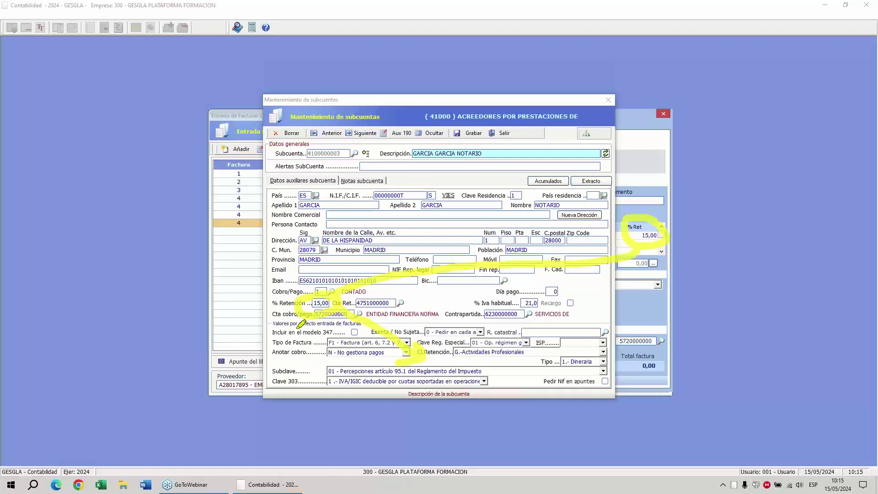
pyautogui.moveTo(303, 319)
pyautogui.mouseDown()
pyautogui.moveTo(301, 344)
pyautogui.moveTo(315, 374)
pyautogui.moveTo(300, 386)
pyautogui.mouseUp()
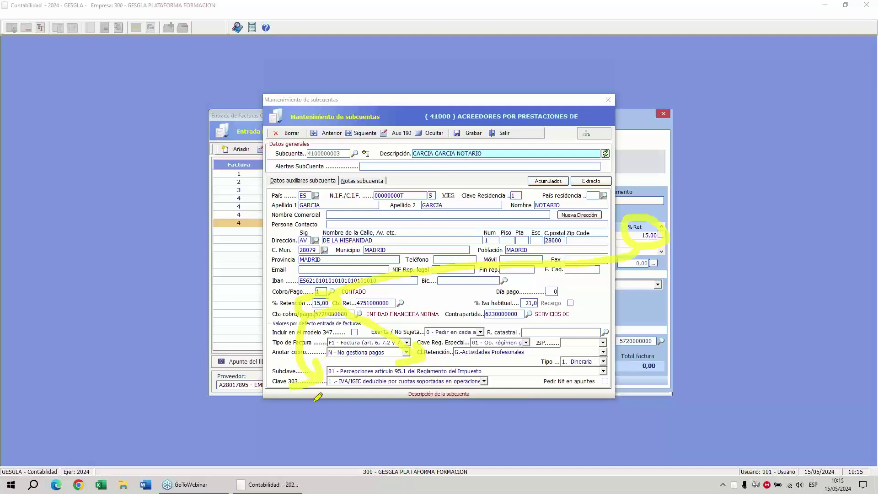
pyautogui.rightClick(421, 178)
pyautogui.click(434, 246)
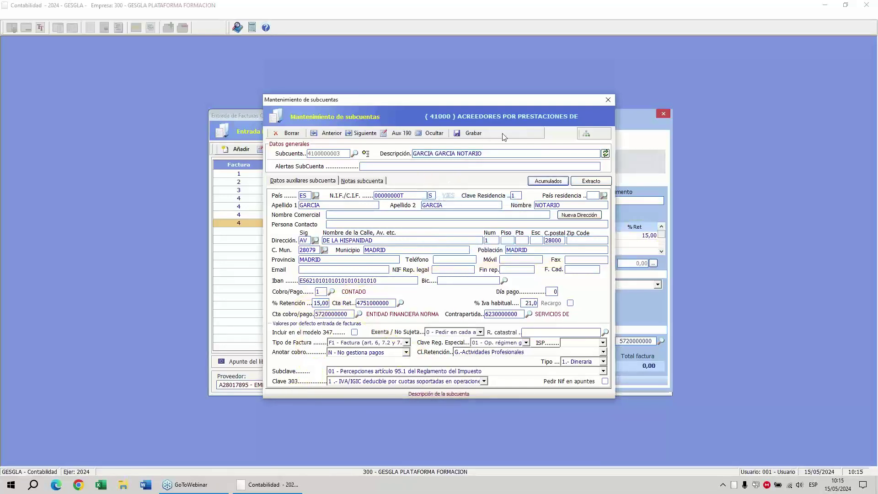
pyautogui.click(504, 137)
# Enter invoice 1 with a 100,00 base, 21% VAT and 15% retention.
pyautogui.write('1')
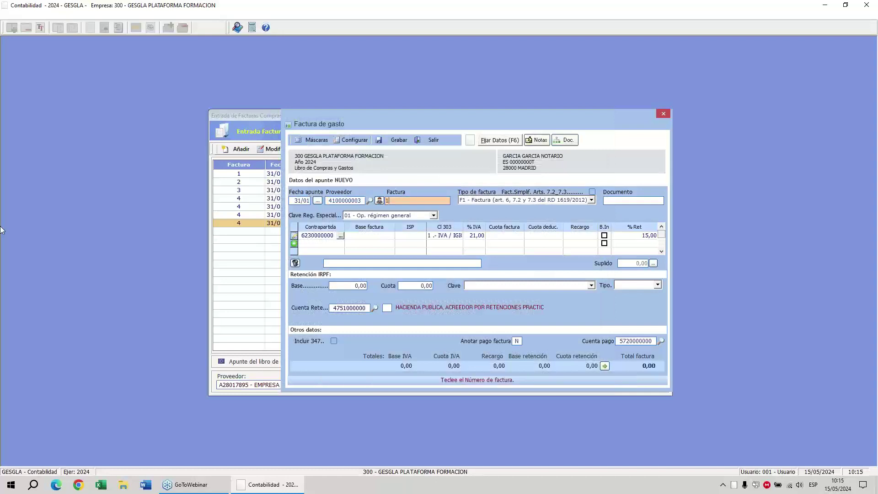
pyautogui.press('Return')
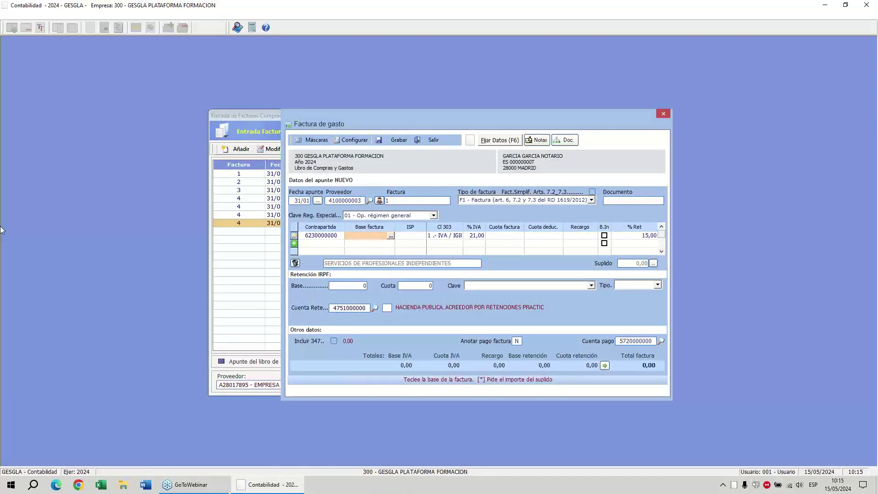
pyautogui.write('100')
pyautogui.press('Return')
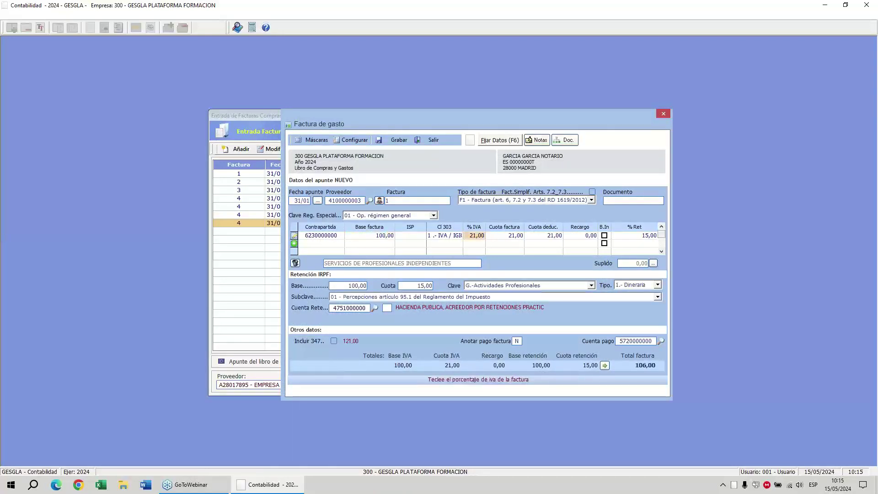
pyautogui.press('Return')
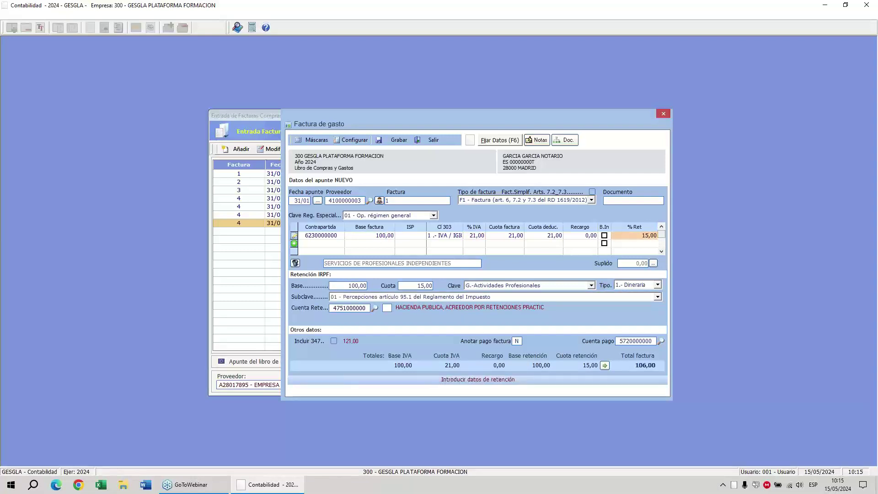
pyautogui.press('Return')
pyautogui.press('Return')
pyautogui.press('Return')
pyautogui.press('Return')
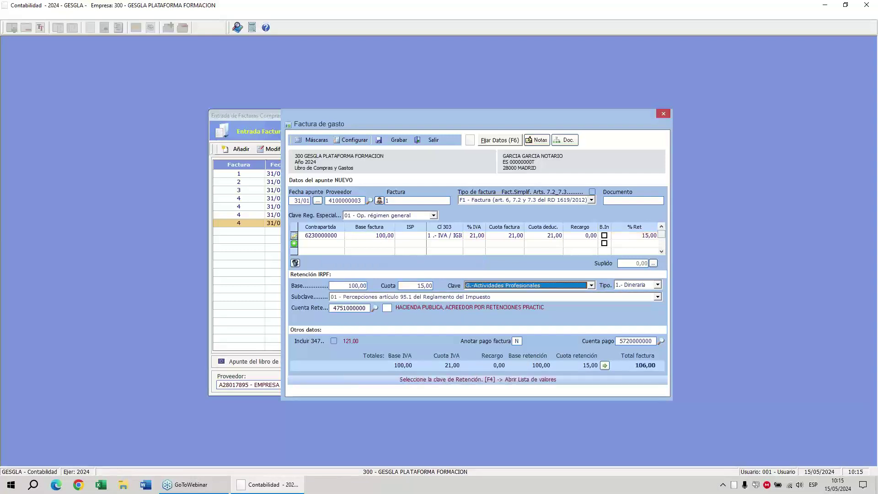
# Set the retention key to G - Actividades Profesionales and save the invoice, total 106,00.
pyautogui.press('Return')
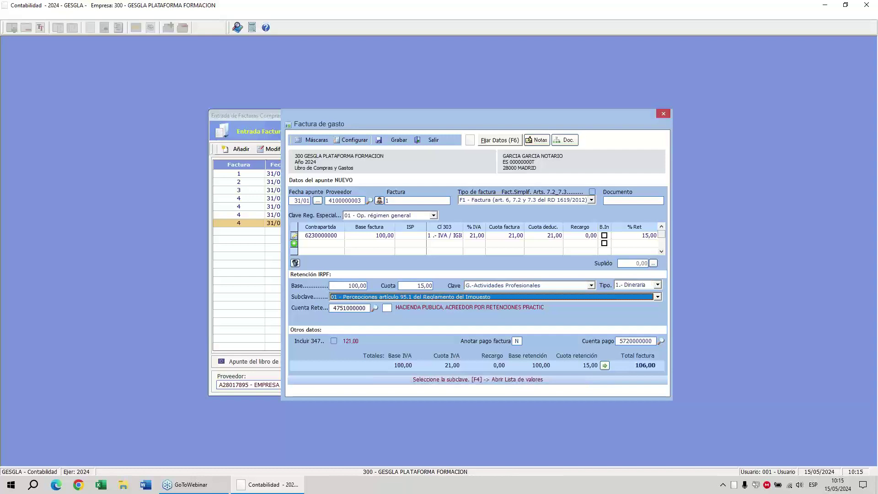
pyautogui.hotkey('shift', 'Tab')
pyautogui.hotkey('shift', 'Tab')
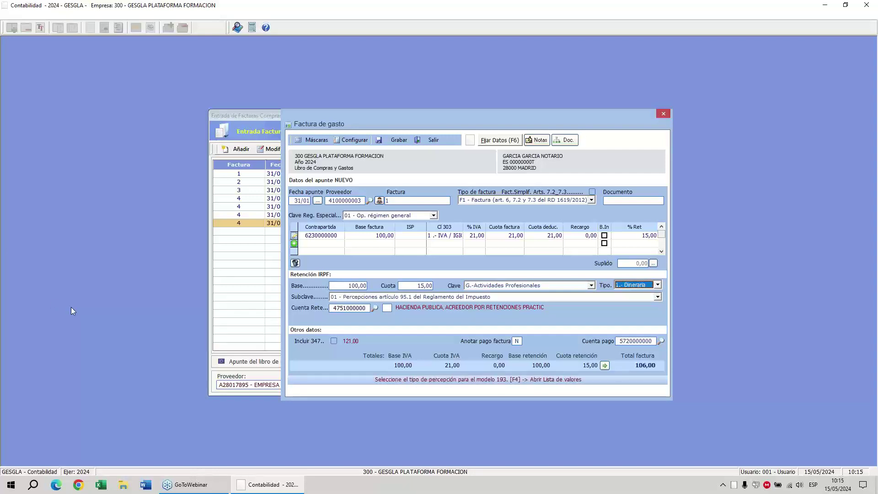
pyautogui.press('F4')
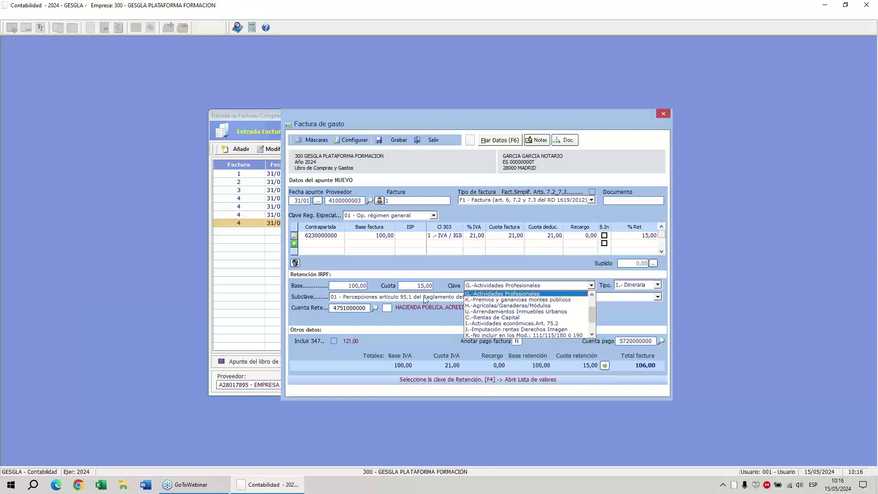
pyautogui.click(475, 293)
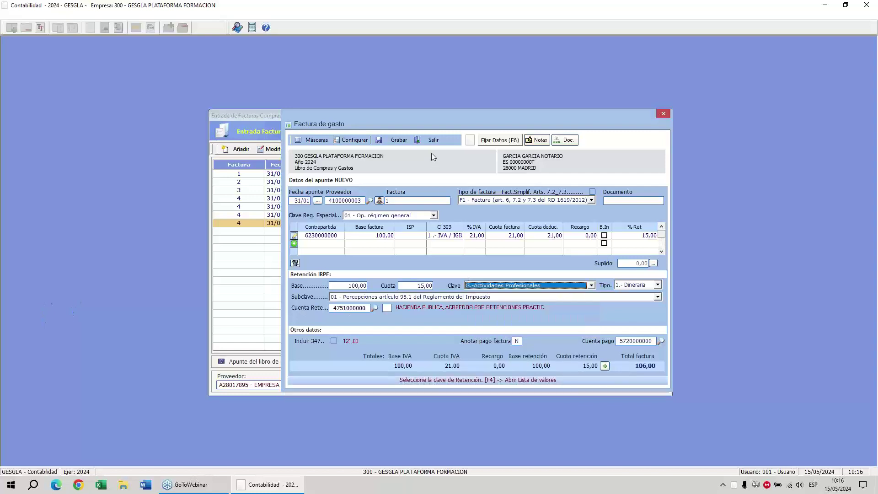
pyautogui.click(399, 140)
pyautogui.press('Return')
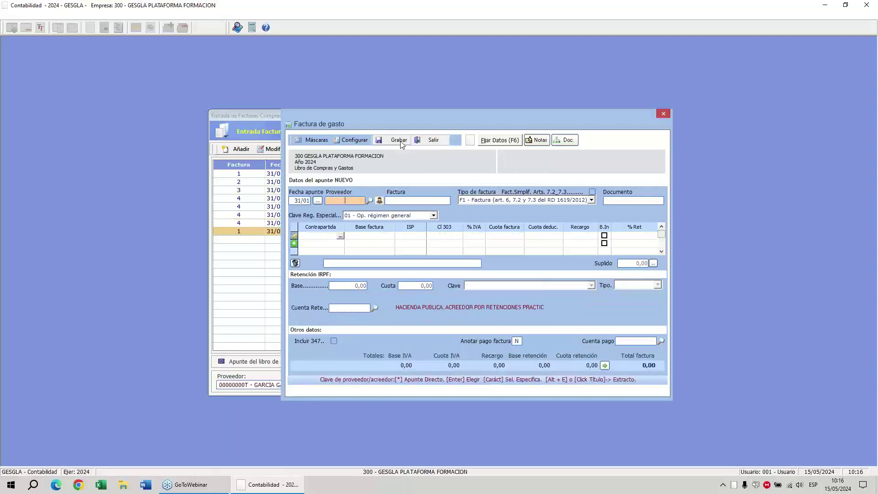
pyautogui.press('Return')
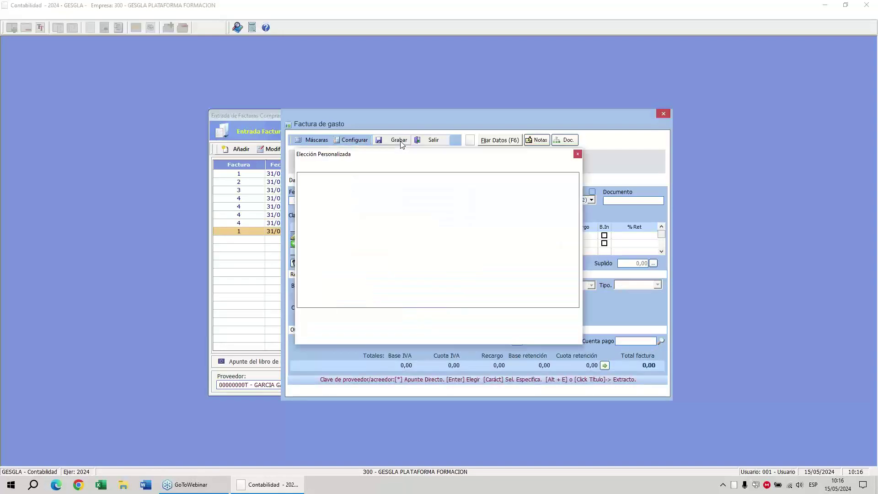
pyautogui.press('Down')
pyautogui.press('Down')
pyautogui.press('Down')
pyautogui.press('Return')
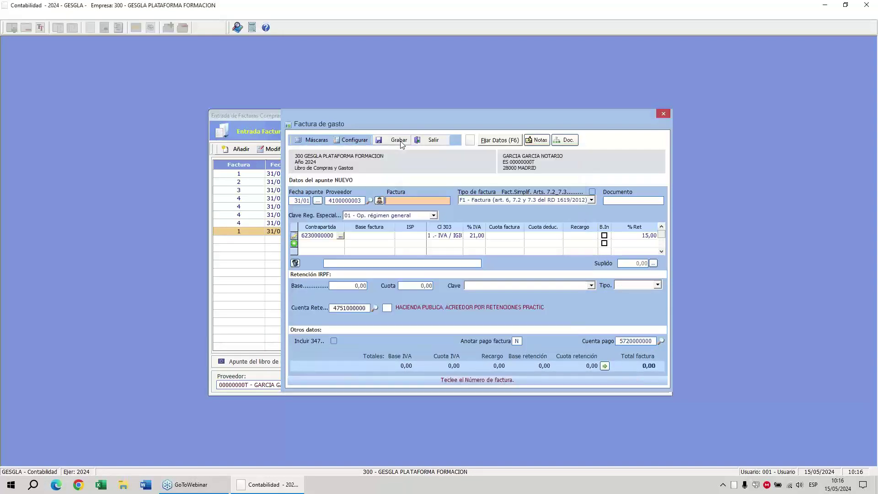
pyautogui.write('2')
pyautogui.press('Return')
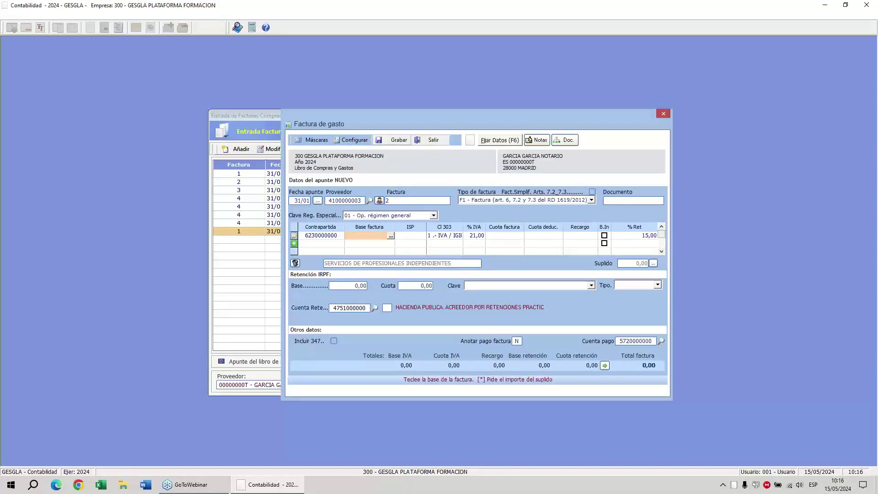
# Enter a 200 base and a 75 retention base, then save, total 230,75.
pyautogui.write('200')
pyautogui.press('Return')
pyautogui.press('Return')
pyautogui.press('Return')
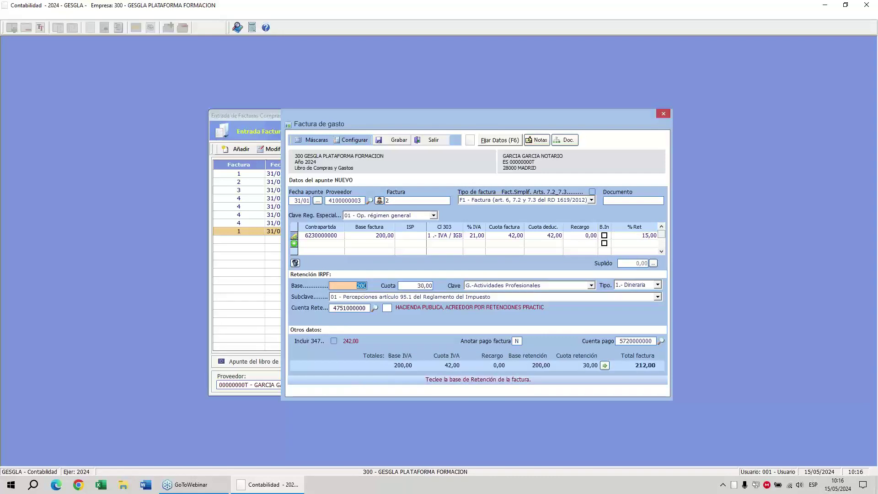
pyautogui.write('75')
pyautogui.press('Return')
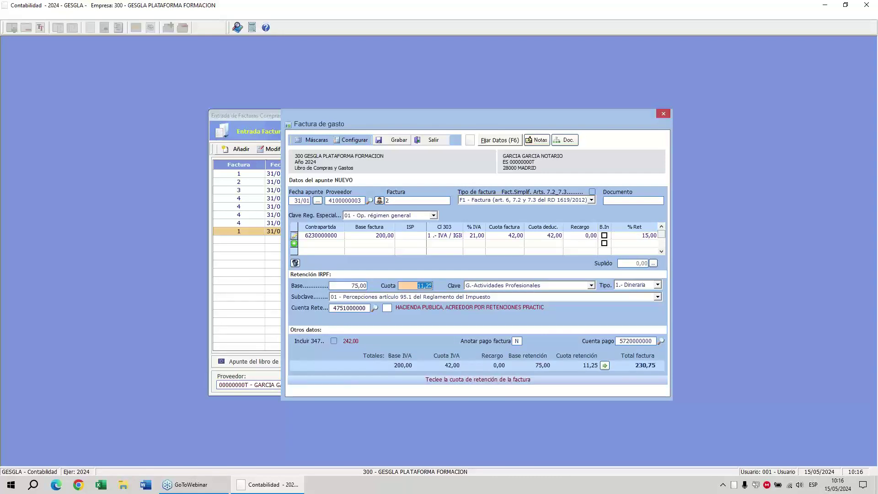
pyautogui.press('Return')
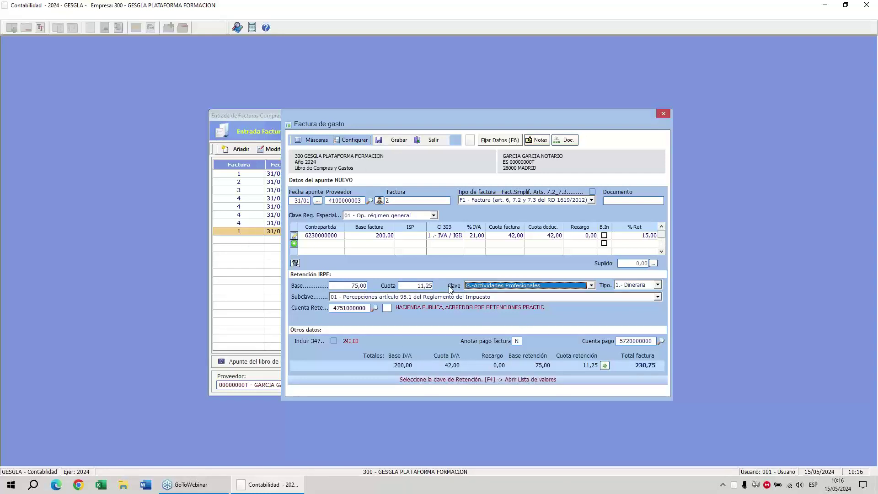
pyautogui.click(399, 140)
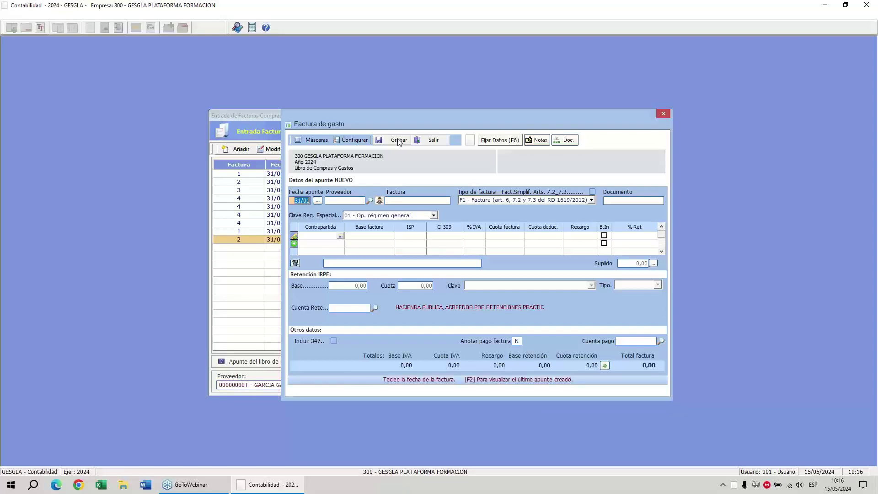
pyautogui.press('Return')
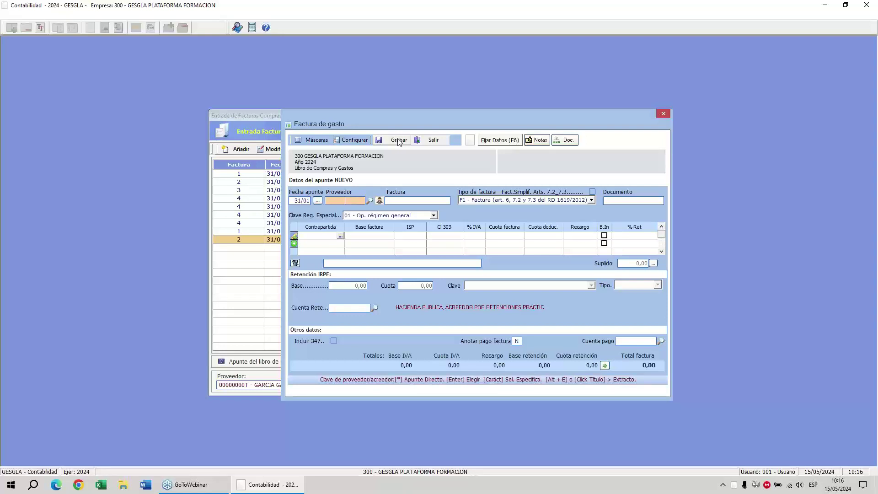
# Create supplier subaccount 400 with its tax ID, residence key 1 and name EMPRESA DE PRUEBAS SA.
pyautogui.write('400')
pyautogui.press('Return')
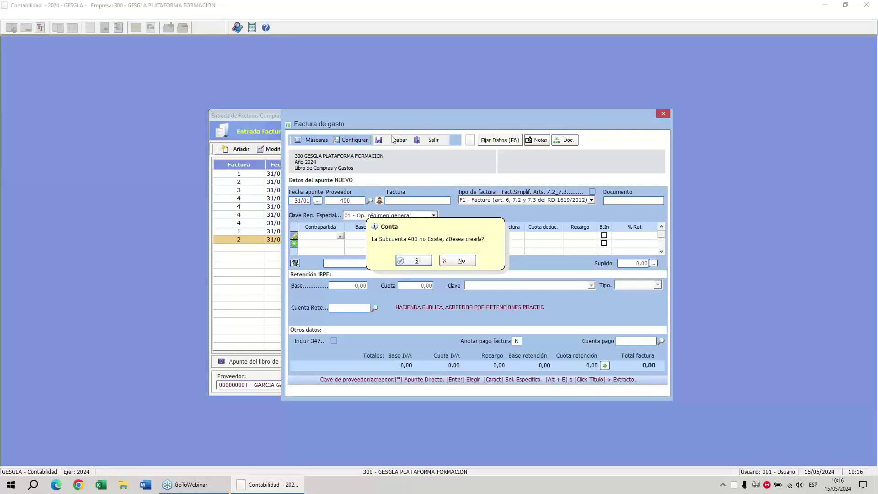
pyautogui.click(414, 263)
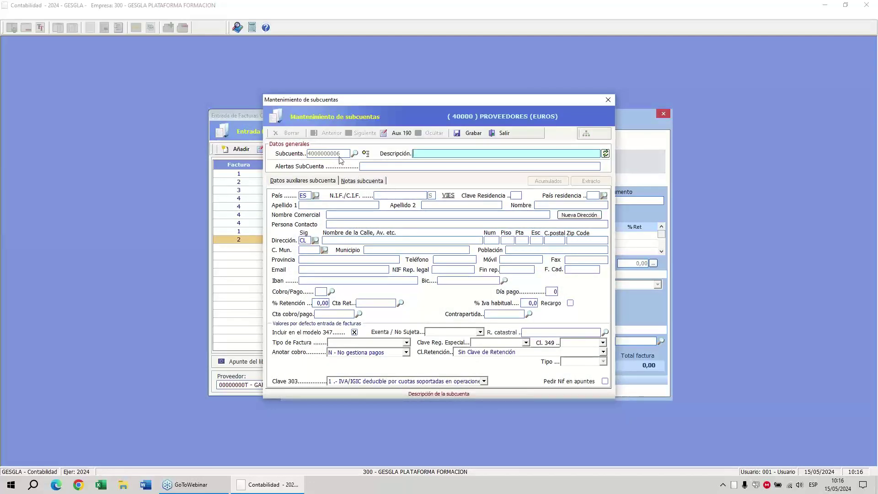
pyautogui.press('Tab')
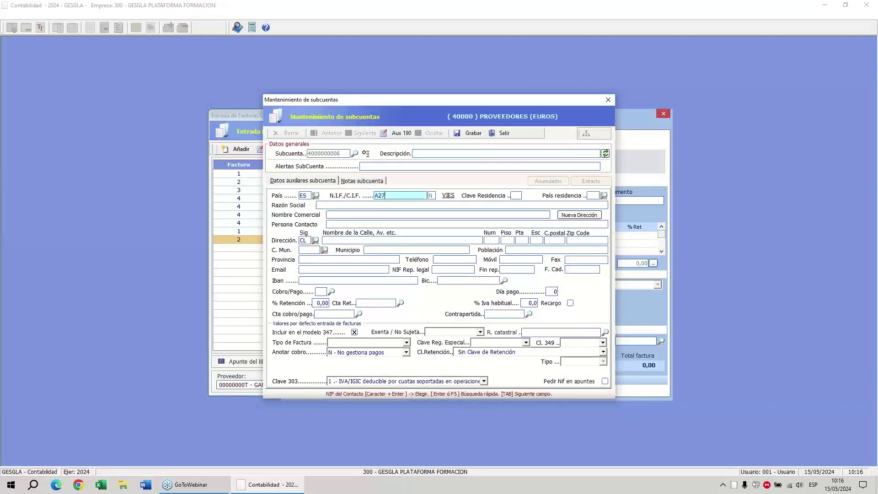
pyautogui.press('Tab')
pyautogui.press('Down')
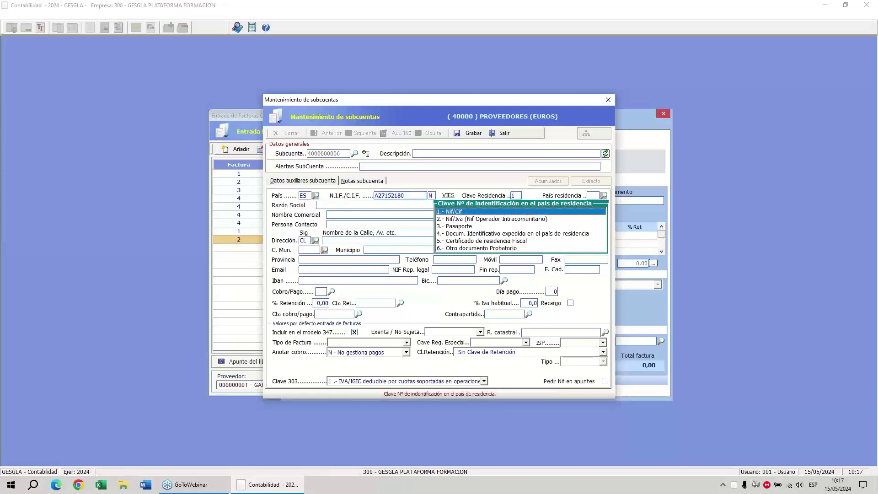
pyautogui.press('Return')
pyautogui.write('EMPRESA ')
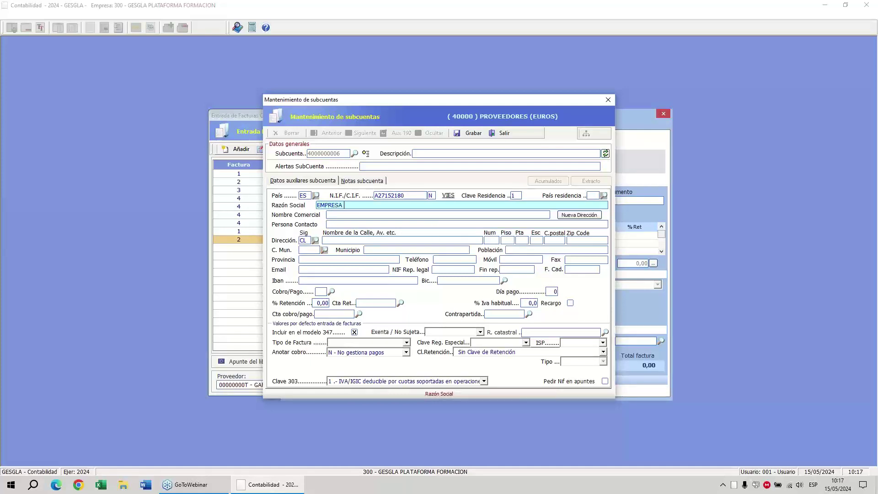
pyautogui.write('DE PRUEBAS SA')
pyautogui.press('Tab')
pyautogui.press('Tab')
# Fill in the supplier's street, postcode 28001 and municipality 28079 MADRID.
pyautogui.press('Tab')
pyautogui.write('DE EMPRESA')
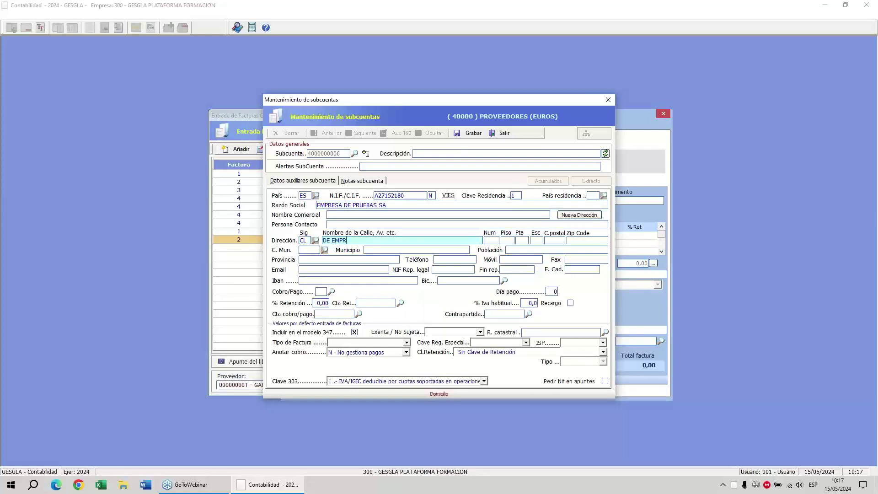
pyautogui.press('Tab')
pyautogui.press('Tab')
pyautogui.press('Tab')
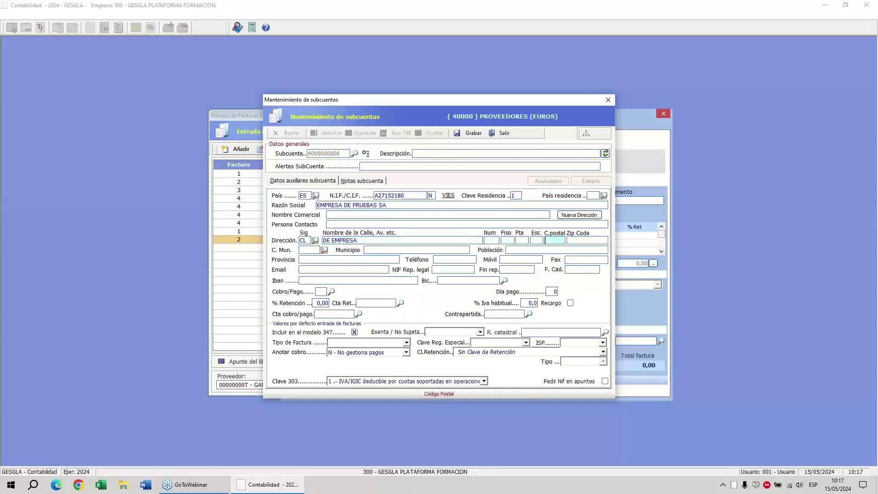
pyautogui.write('28001')
pyautogui.press('Tab')
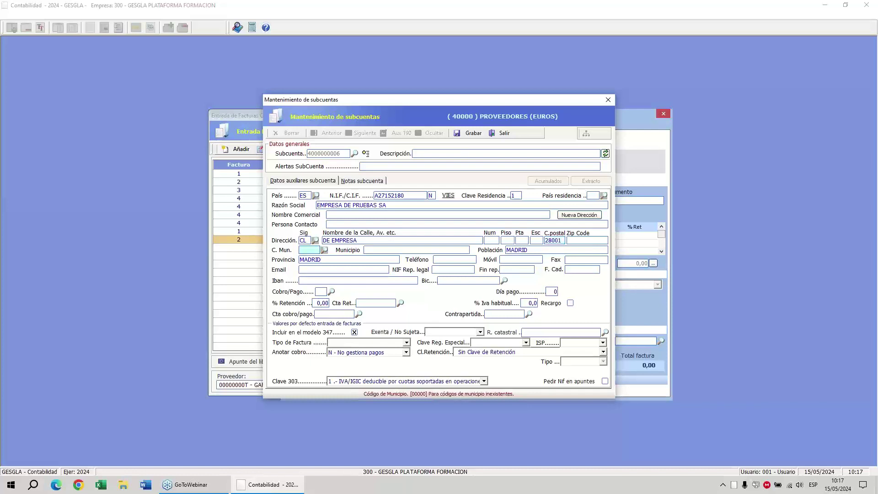
pyautogui.write('MAD')
pyautogui.press('Tab')
pyautogui.press('Return')
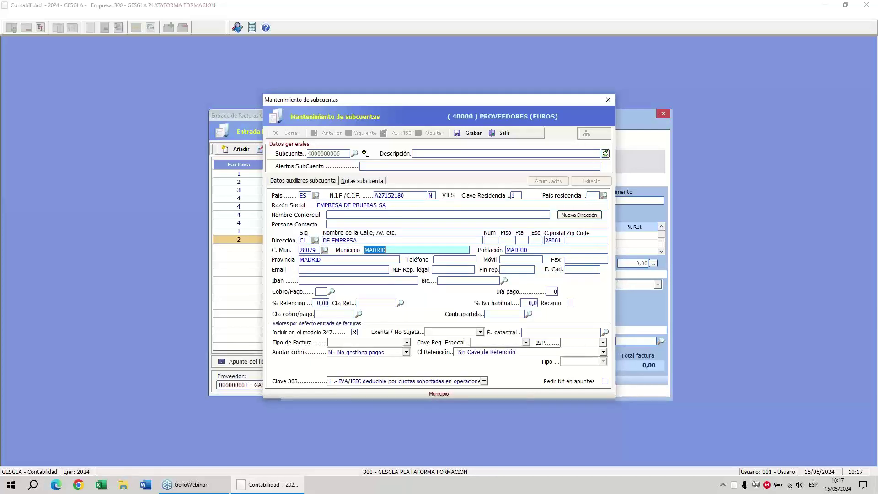
# Set payment method 1 CONTADO, retention 0,00 and a 21% usual VAT rate.
pyautogui.press('Tab')
pyautogui.press('Tab')
pyautogui.press('Tab')
pyautogui.press('Tab')
pyautogui.press('Tab')
pyautogui.press('Tab')
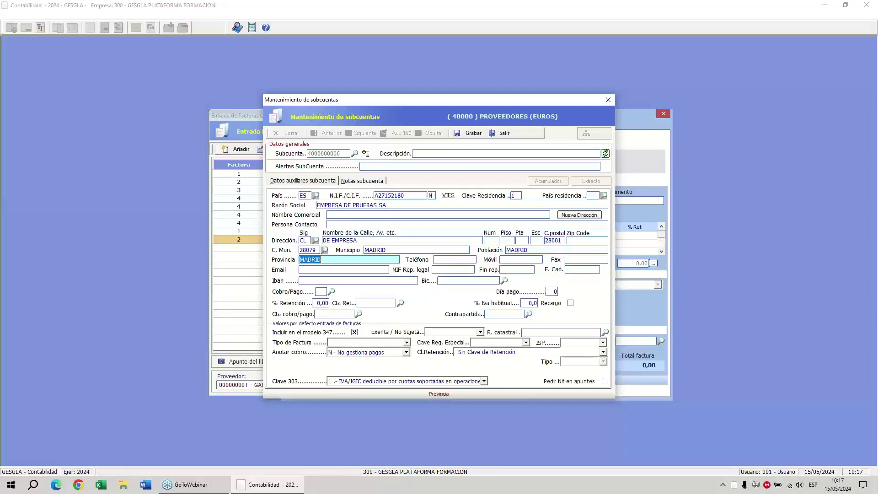
pyautogui.press('Tab')
pyautogui.press('Tab')
pyautogui.press('Tab')
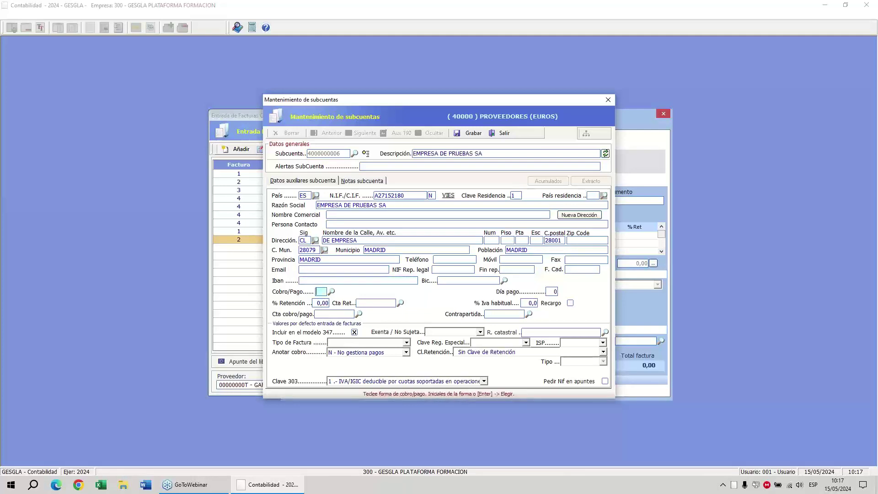
pyautogui.press('Tab')
pyautogui.press('Return')
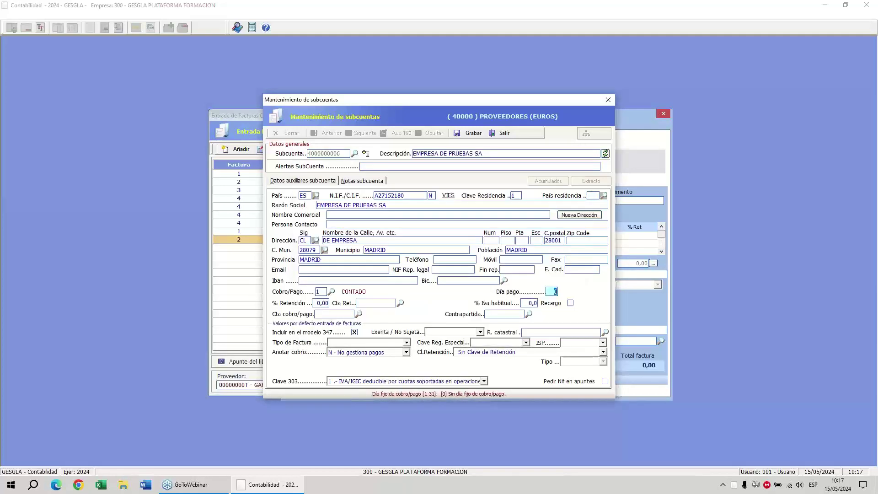
pyautogui.press('Tab')
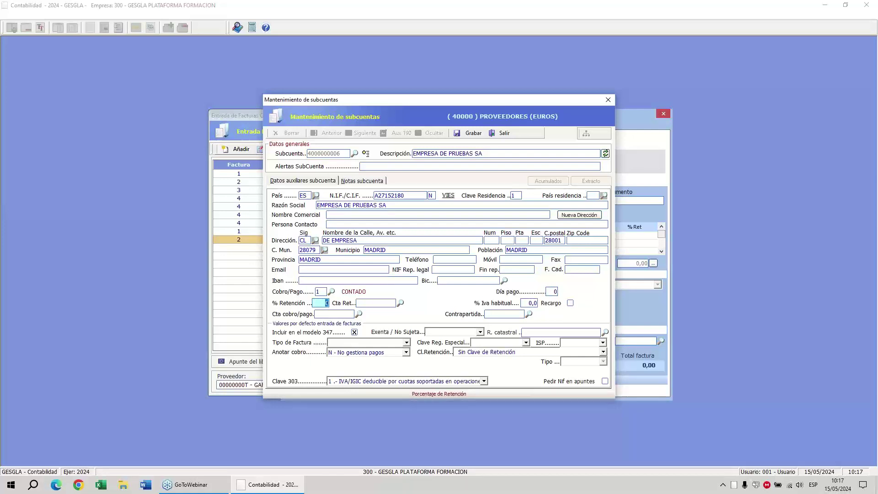
pyautogui.press('Tab')
pyautogui.write('21')
pyautogui.press('Tab')
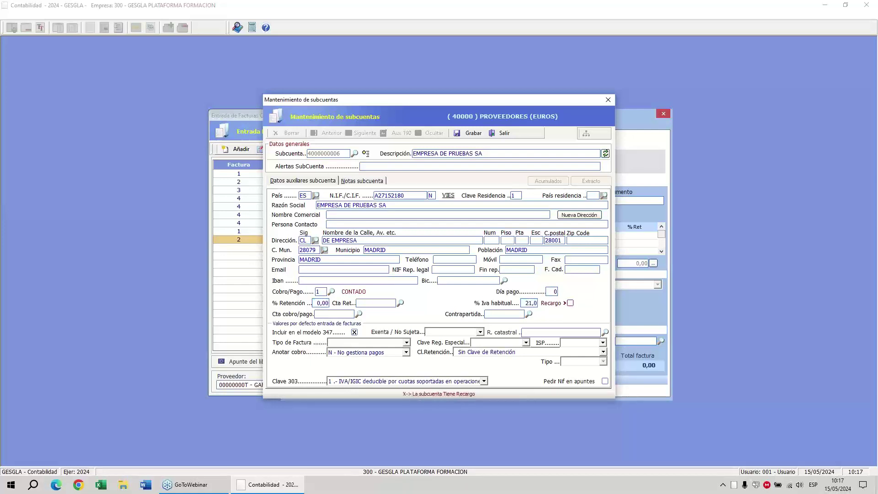
pyautogui.press('Tab')
pyautogui.write('572')
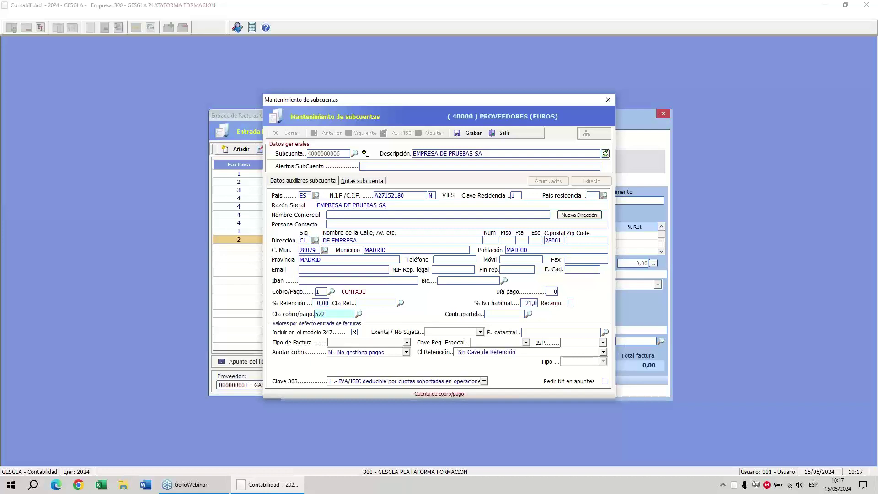
pyautogui.press('Return')
pyautogui.press('Down')
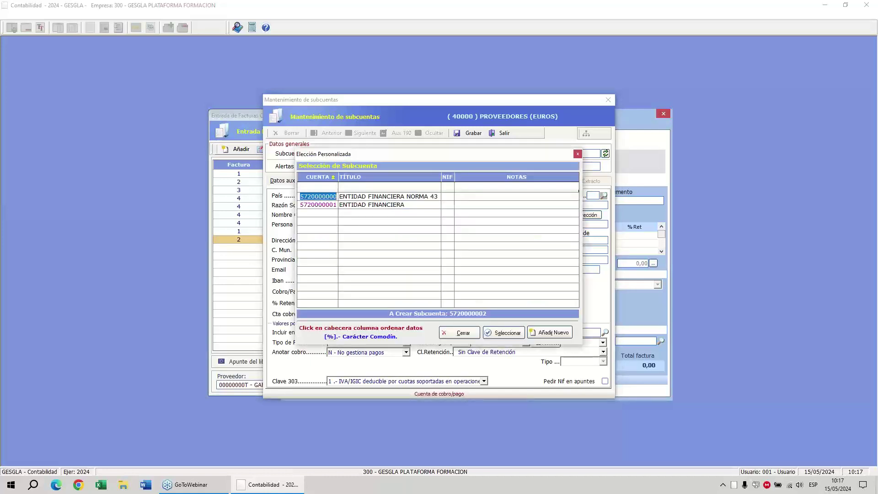
pyautogui.press('Return')
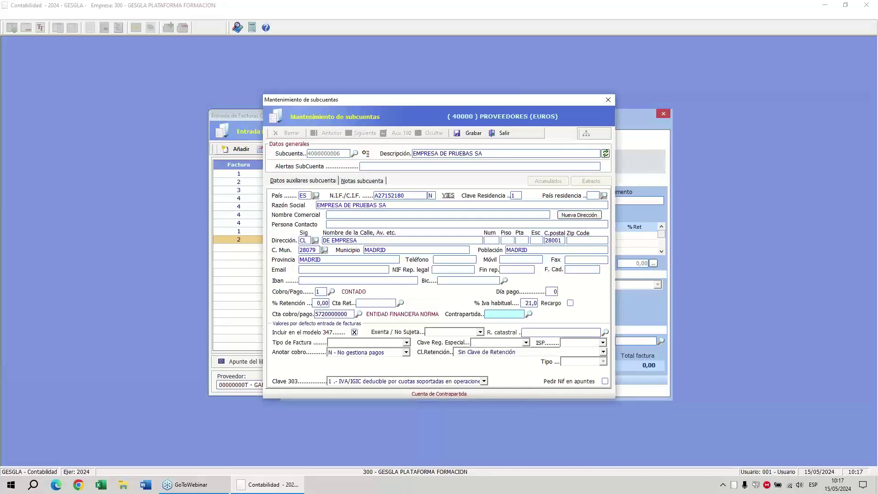
pyautogui.write('622')
pyautogui.press('Return')
pyautogui.press('Down')
pyautogui.press('Return')
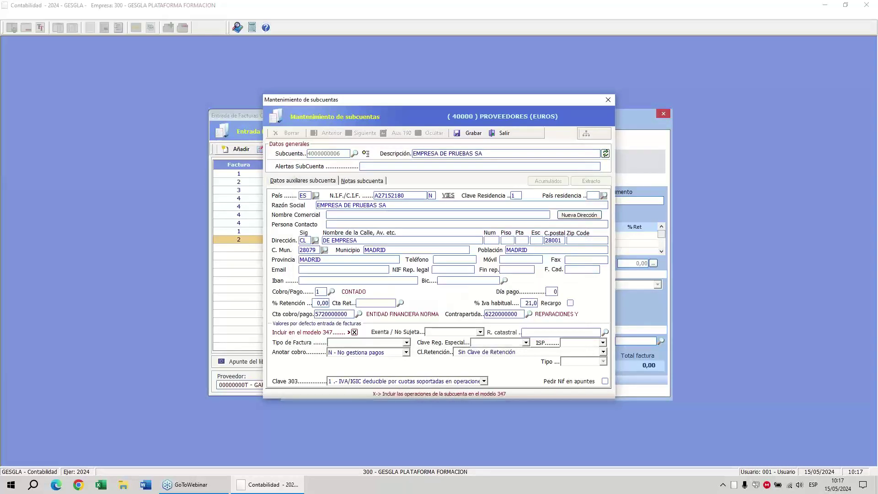
# Default to invoice type F1, regime key 01 and recording payments with invoices, then save.
pyautogui.press('Tab')
pyautogui.press('Tab')
pyautogui.press('Tab')
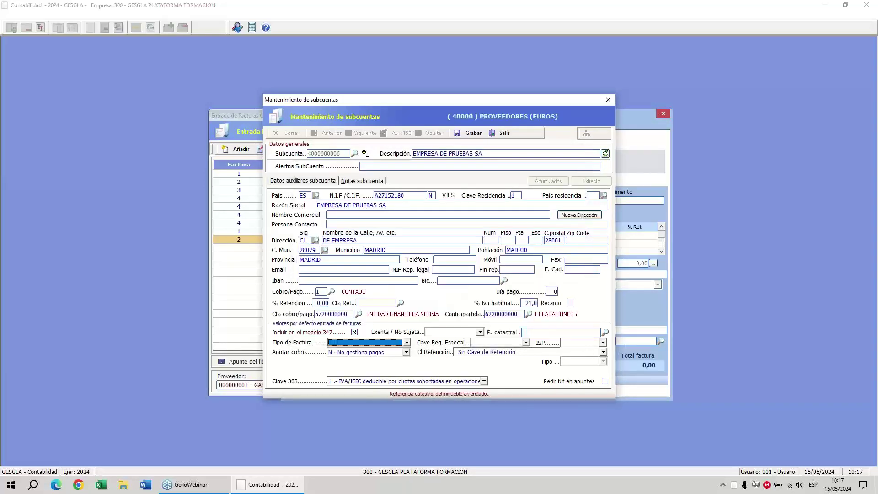
pyautogui.press('Down')
pyautogui.press('Tab')
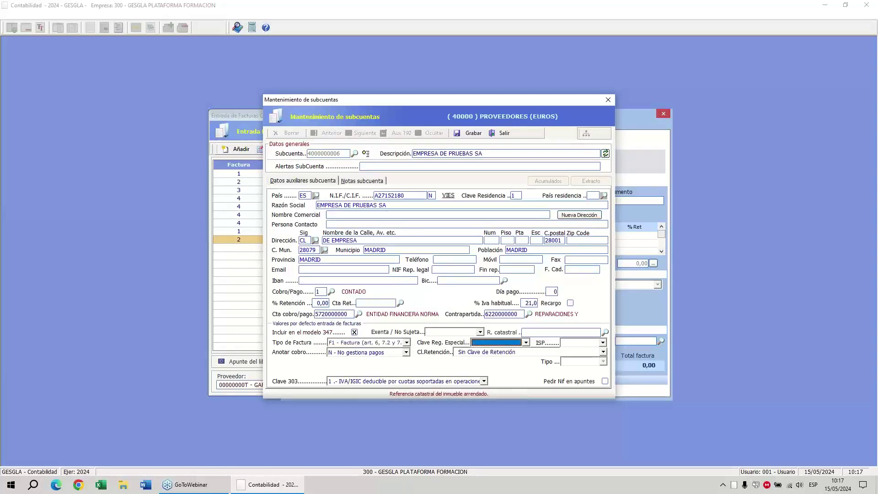
pyautogui.press('Down')
pyautogui.press('Tab')
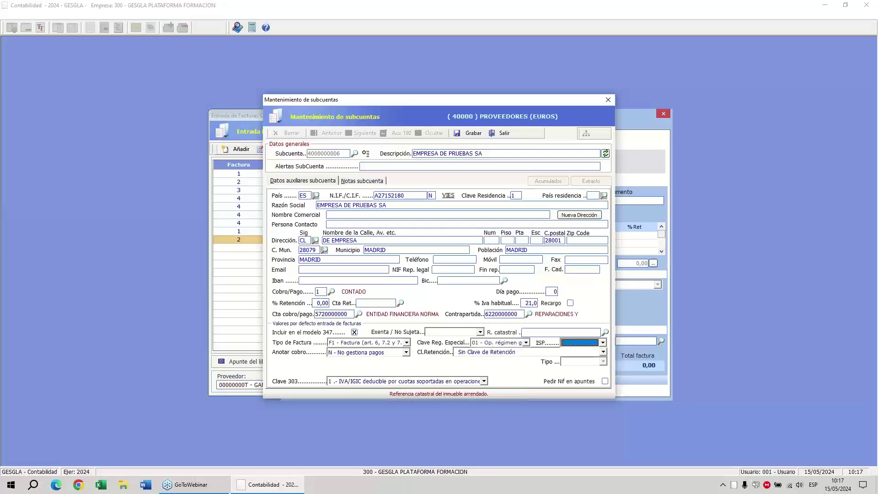
pyautogui.press('Tab')
pyautogui.press('Down')
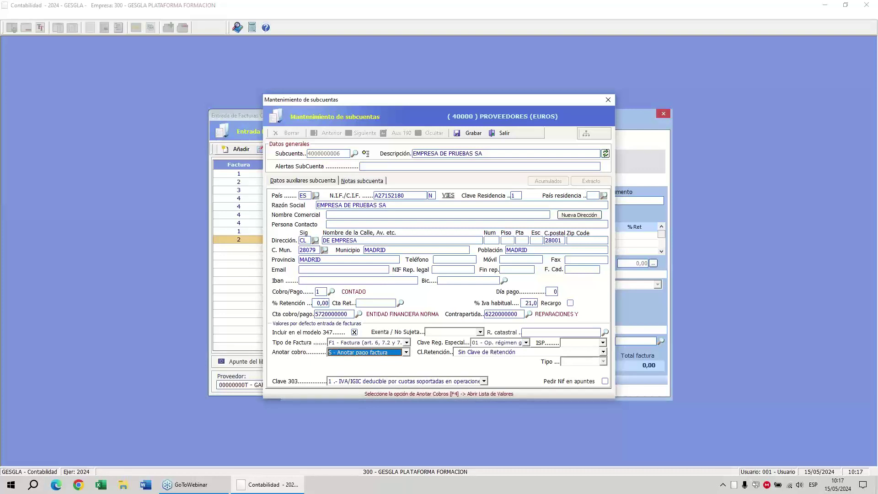
pyautogui.press('Return')
pyautogui.press('Return')
pyautogui.press('Return')
pyautogui.press('Return')
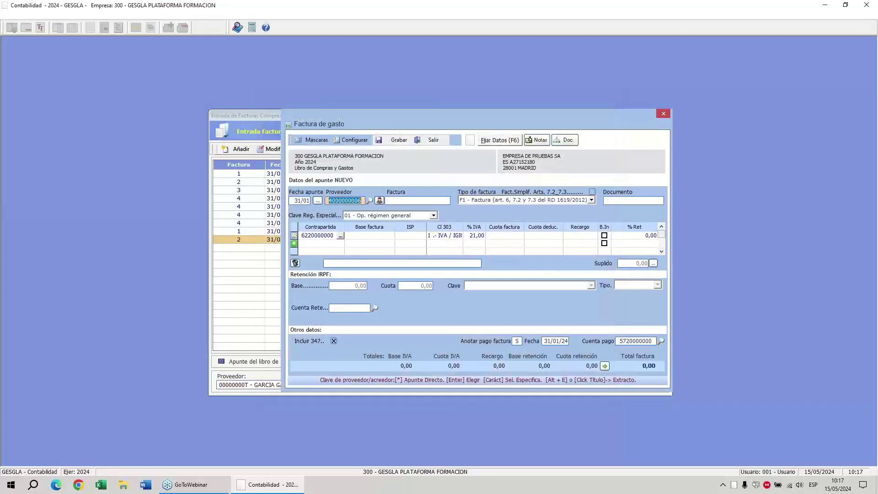
# Enter invoice number 1 with a 96,25 base, accepting the 21% VAT.
pyautogui.press('Return')
pyautogui.write('1')
pyautogui.press('Return')
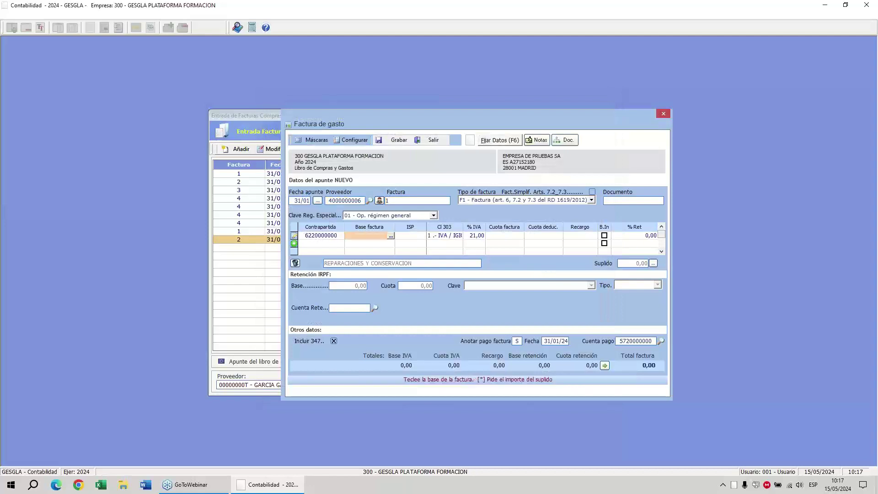
pyautogui.write('96,25')
pyautogui.press('Return')
pyautogui.press('Return')
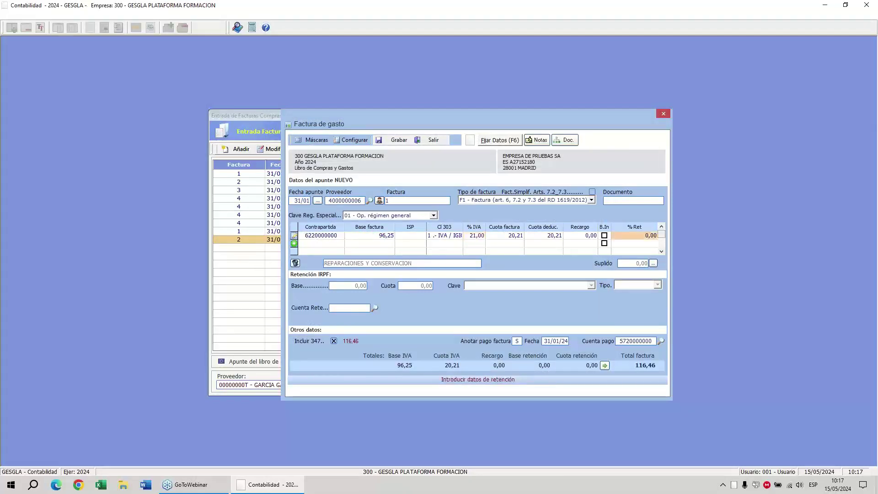
pyautogui.press('Return')
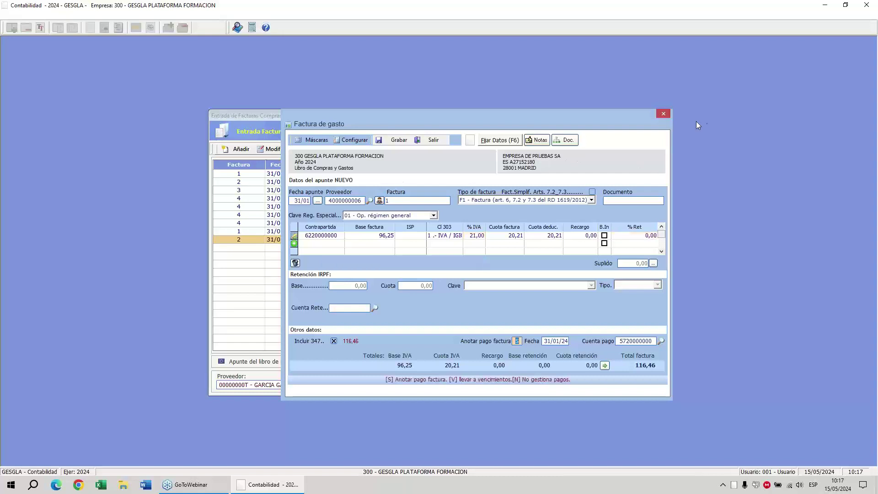
# Adjust the invoice form and save invoice 1 totalling 116,46.
pyautogui.click(744, 119)
pyautogui.click(757, 155)
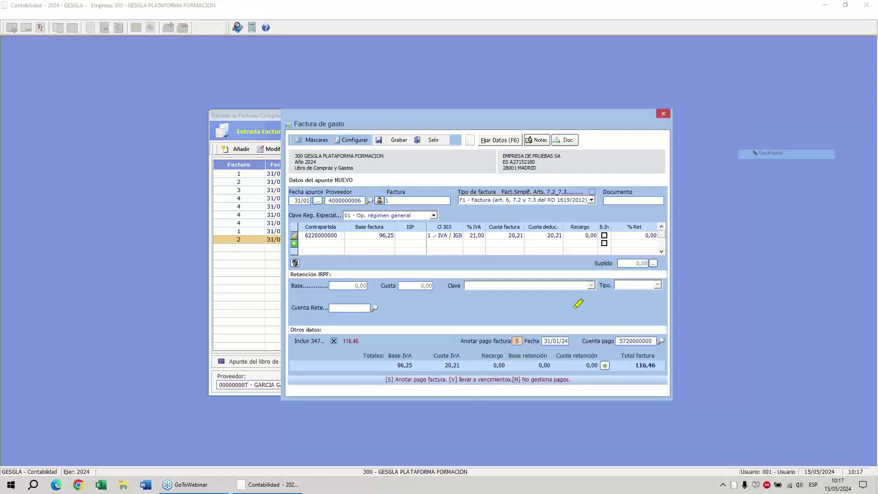
pyautogui.moveTo(493, 304); pyautogui.dragTo(508, 334)
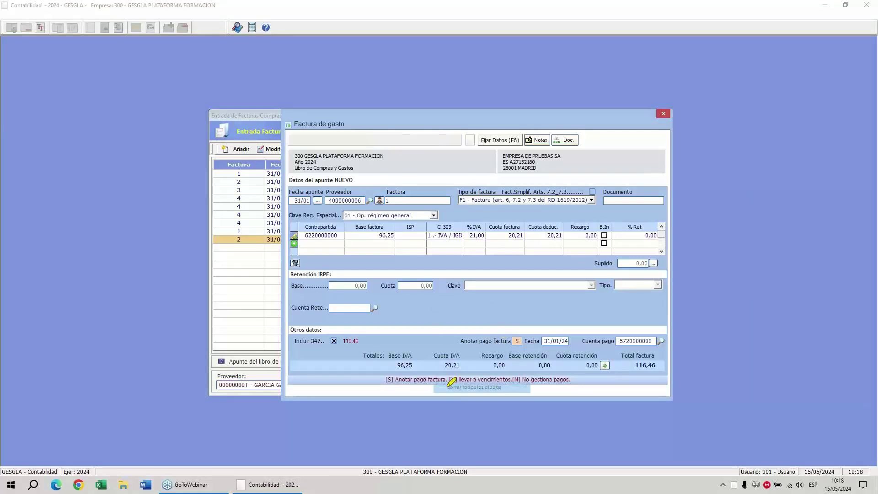
pyautogui.click(451, 384)
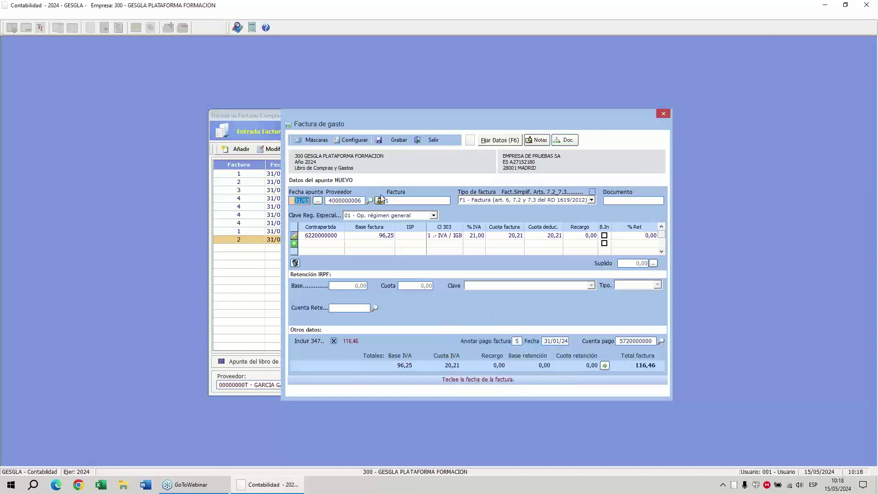
pyautogui.click(402, 140)
# Review journal entry 8's expense, VAT and bank payment lines, then return to the purchase invoice list.
pyautogui.click(433, 140)
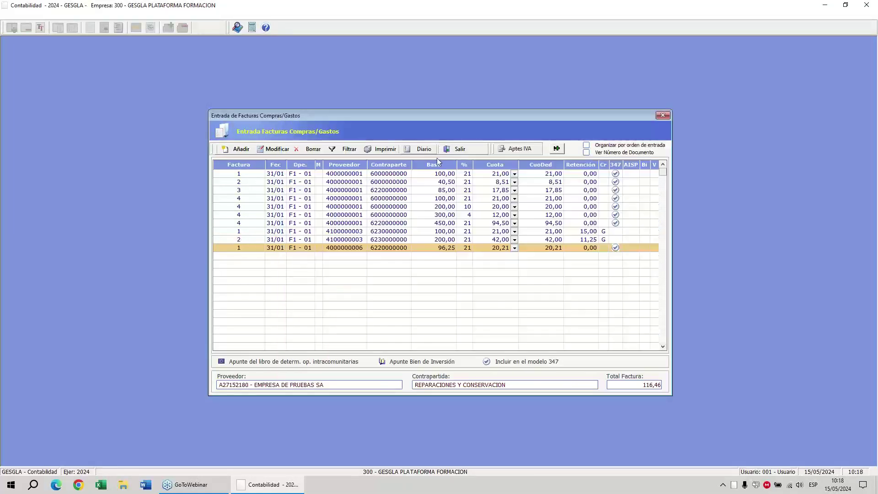
pyautogui.click(423, 149)
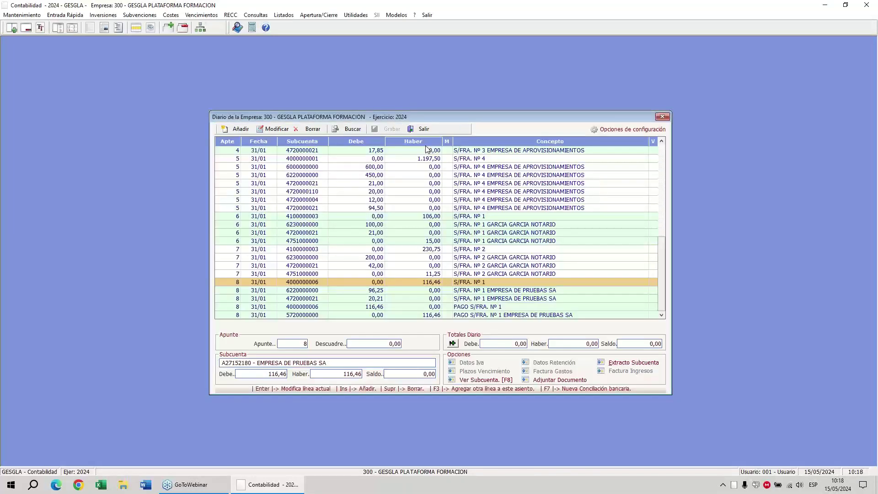
pyautogui.press('Down')
pyautogui.press('Down')
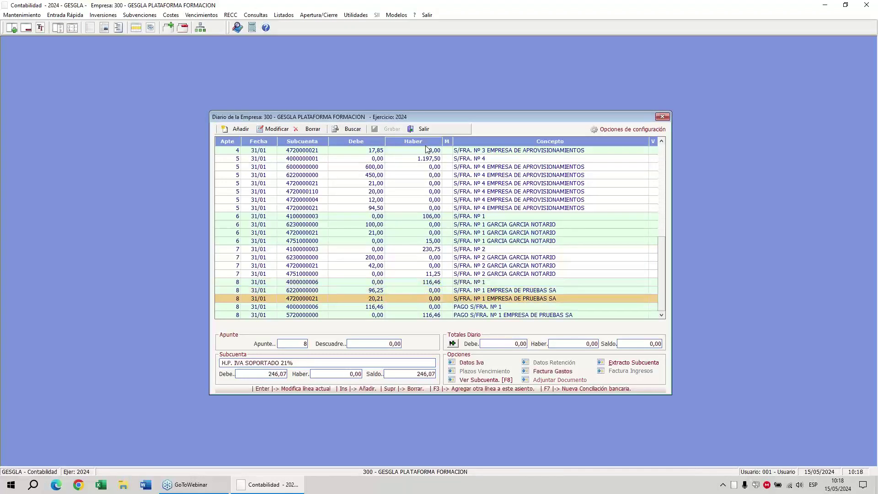
pyautogui.press('Down')
pyautogui.press('Down')
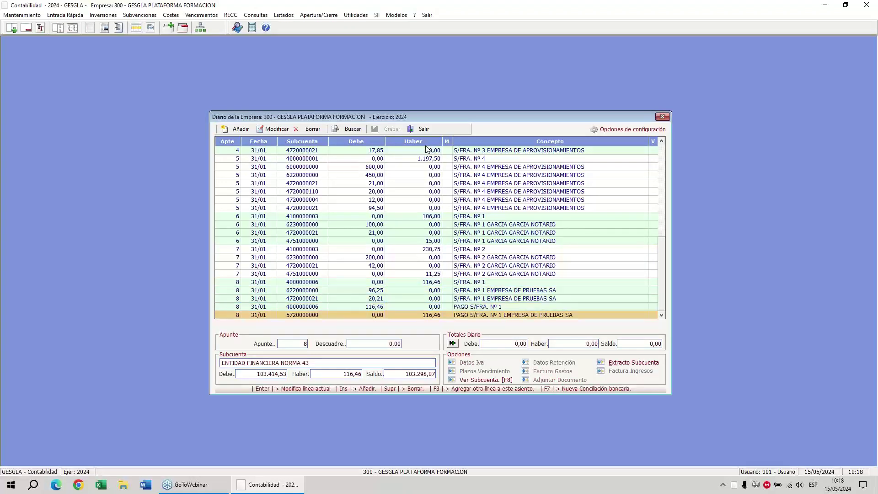
pyautogui.press('Up')
pyautogui.press('Down')
pyautogui.press('Up')
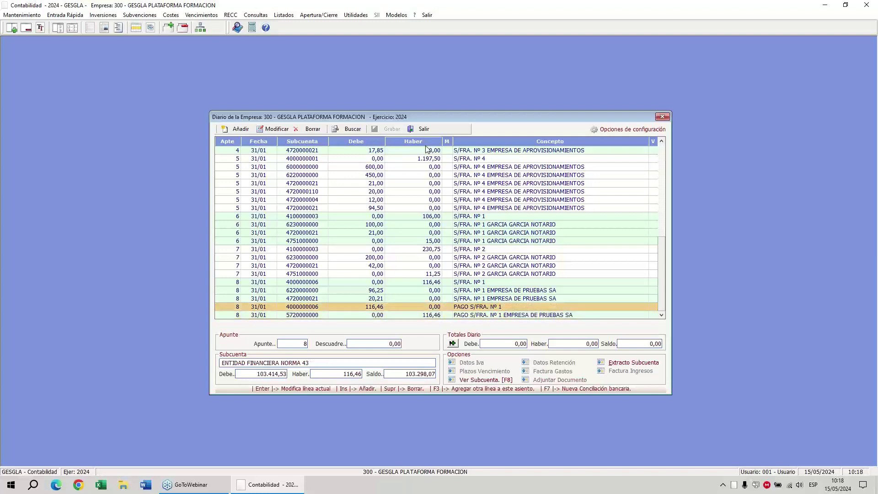
pyautogui.press('Down')
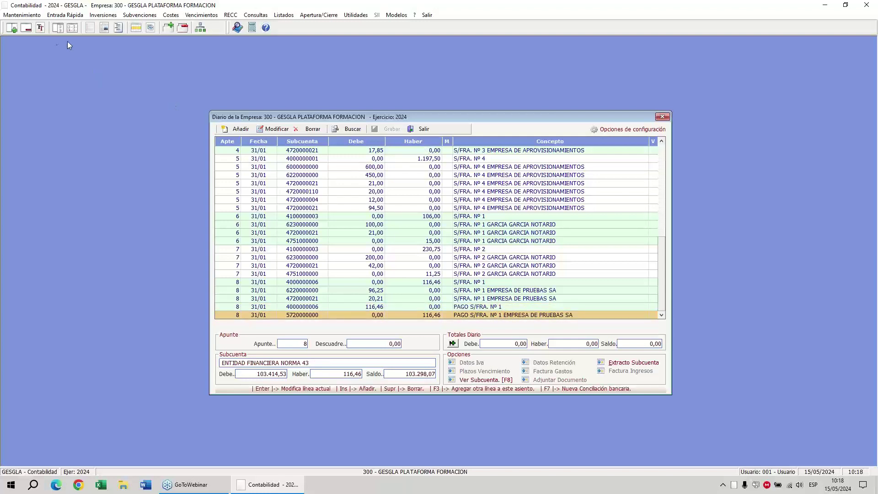
pyautogui.click(26, 28)
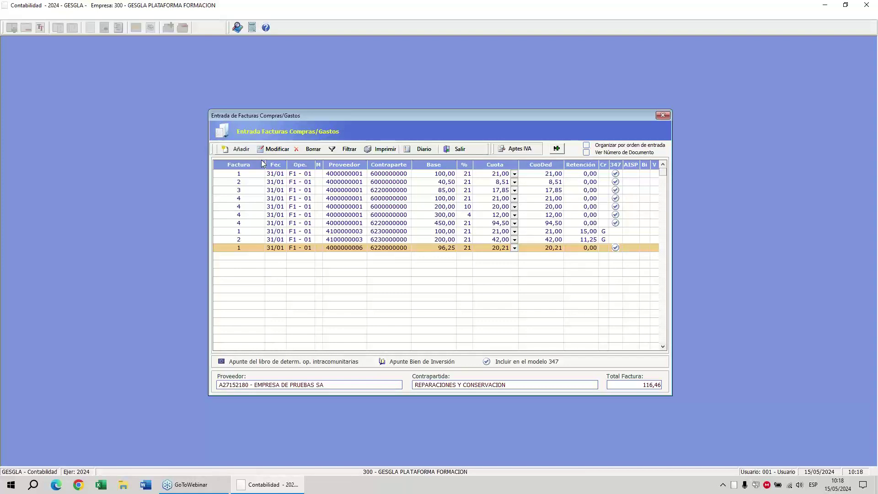
# Start a new expense invoice number 2 from supplier EMPRESA DE PRUEBAS SA.
pyautogui.click(228, 153)
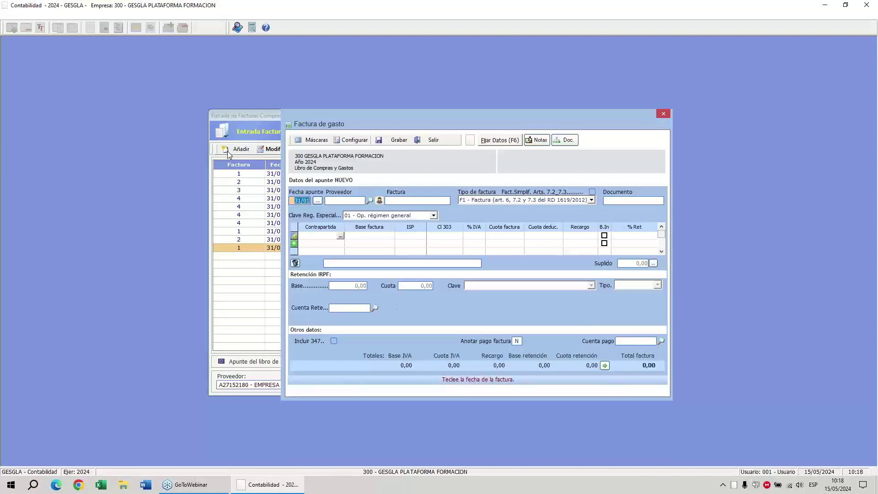
pyautogui.press('Return')
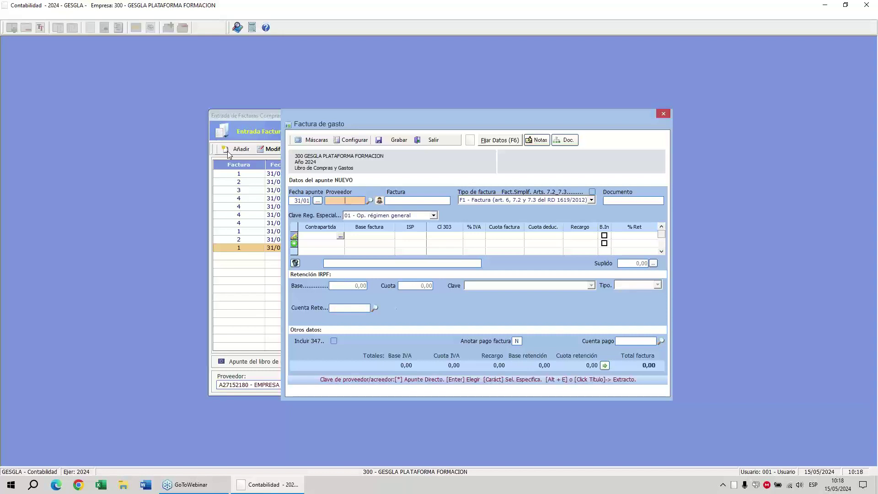
pyautogui.press('Return')
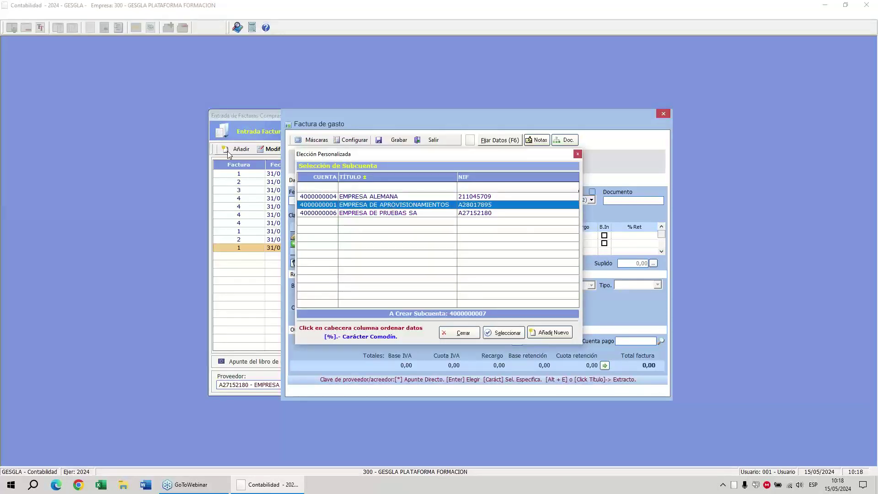
pyautogui.press('Down')
pyautogui.press('Return')
pyautogui.write('2')
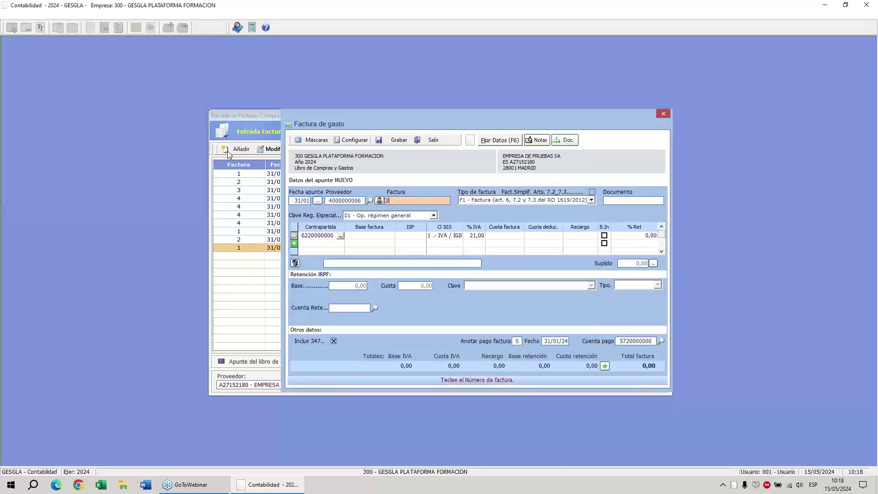
pyautogui.press('Return')
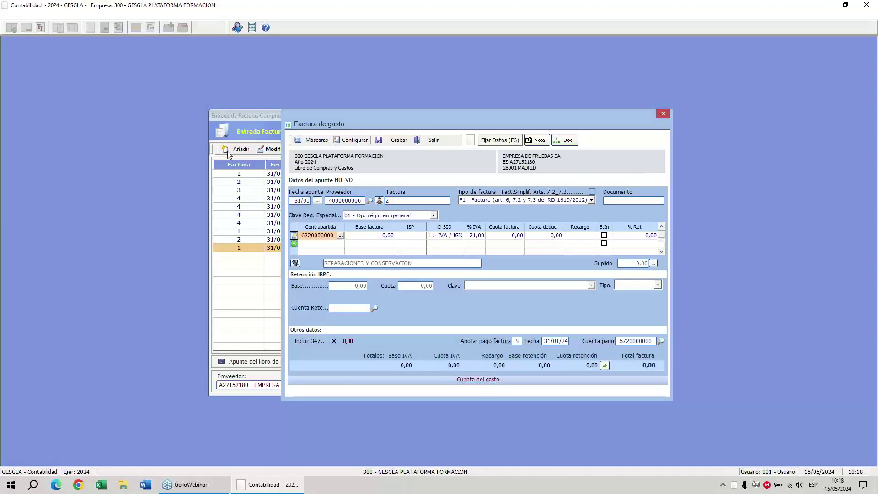
pyautogui.write('217')
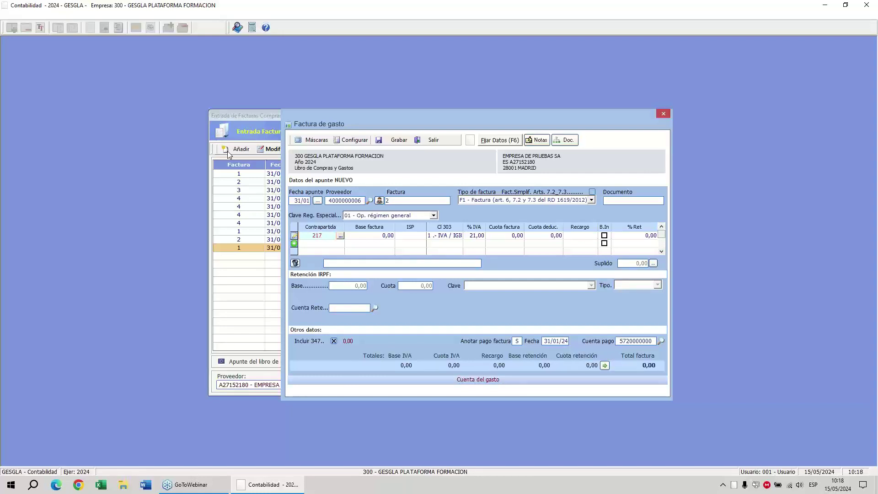
pyautogui.press('Return')
pyautogui.press('Right')
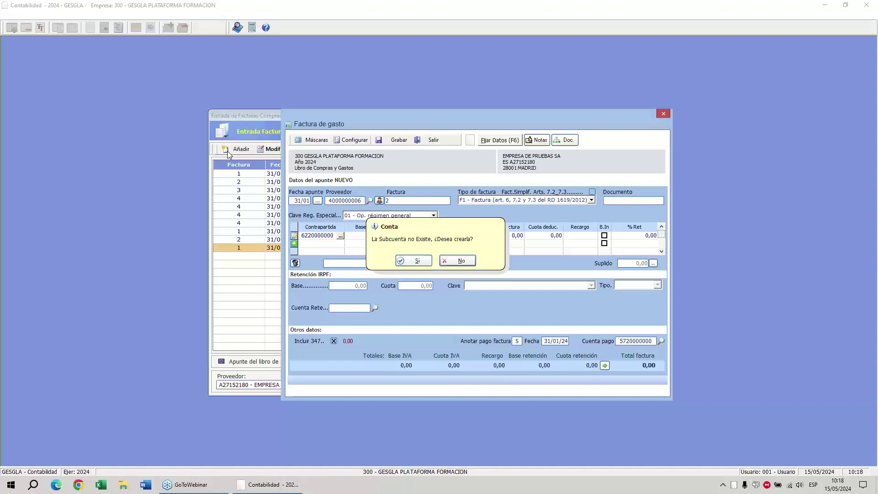
pyautogui.press('Left')
pyautogui.press('Return')
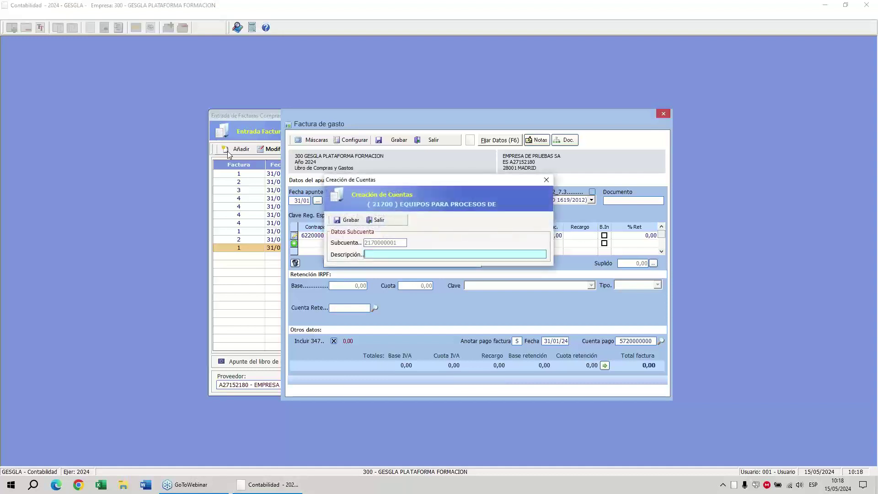
pyautogui.write('SERVIDOR OFICINA 2')
pyautogui.write('2')
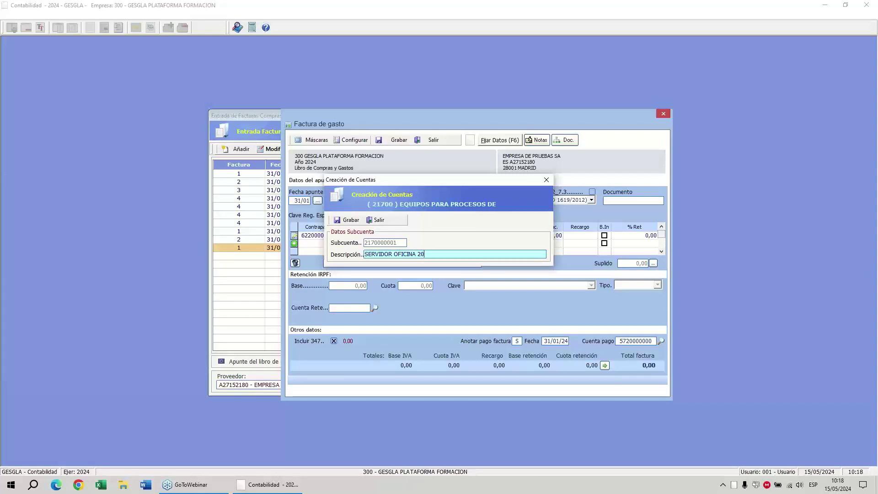
pyautogui.write('24')
pyautogui.press('Return')
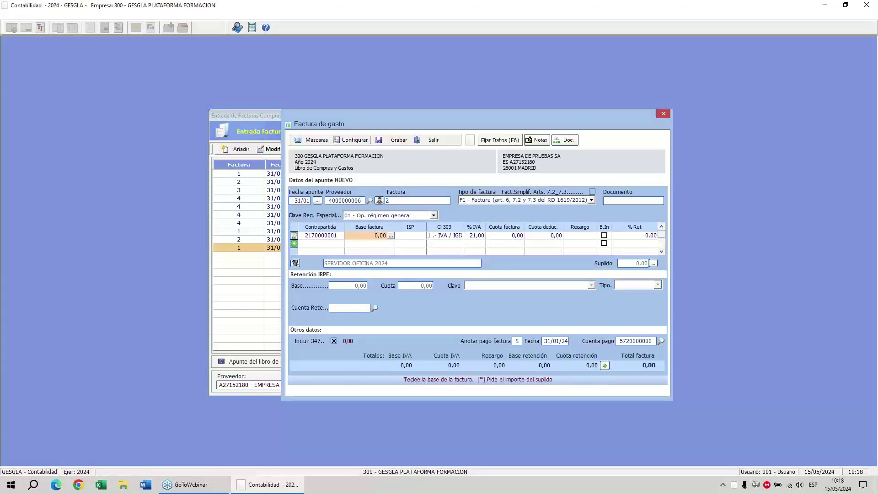
pyautogui.write('3000')
pyautogui.press('Return')
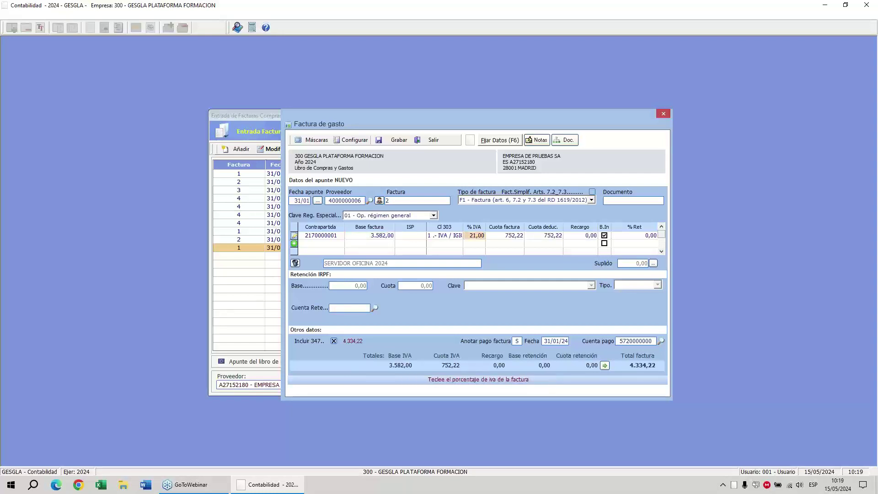
pyautogui.press('Return')
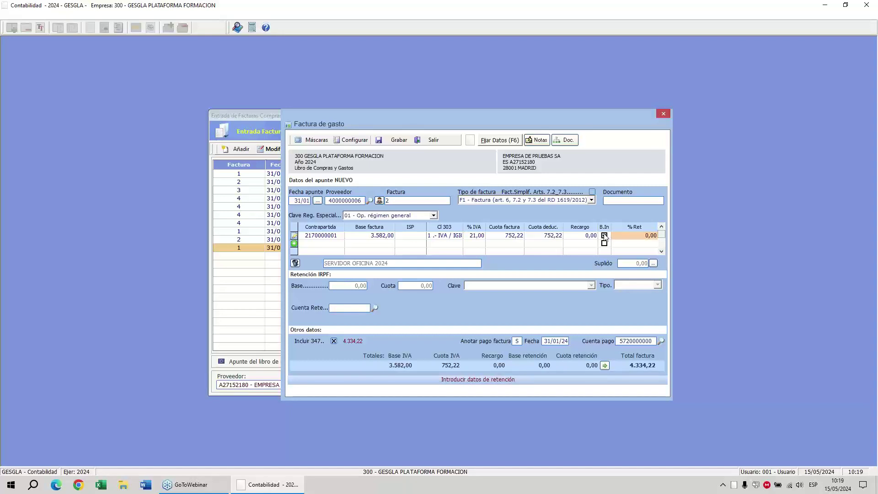
# Flag the invoice line as an investment and save to reach the Datos Inversión form.
pyautogui.click(605, 236)
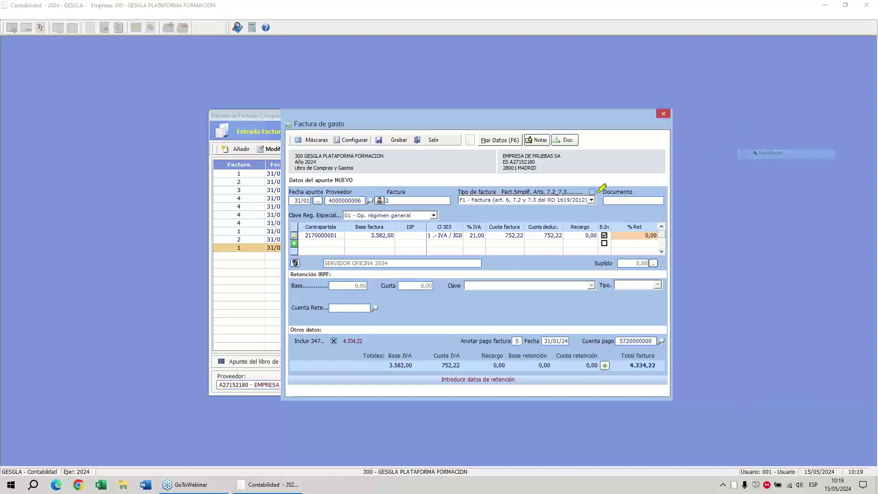
pyautogui.moveTo(579, 201); pyautogui.dragTo(605, 224)
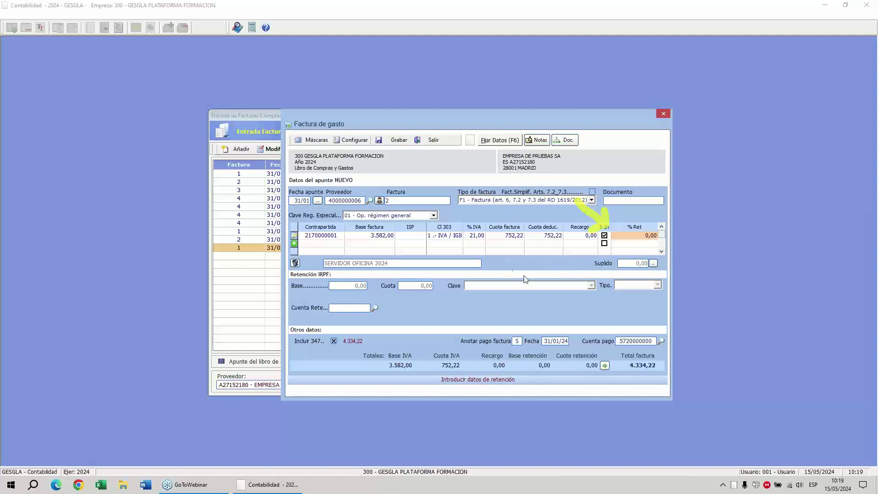
pyautogui.click(394, 140)
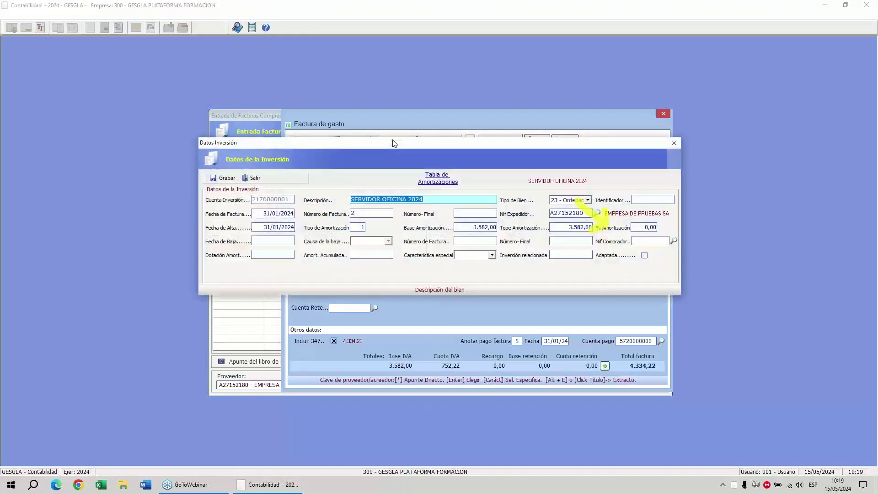
pyautogui.click(742, 120)
pyautogui.click(424, 198)
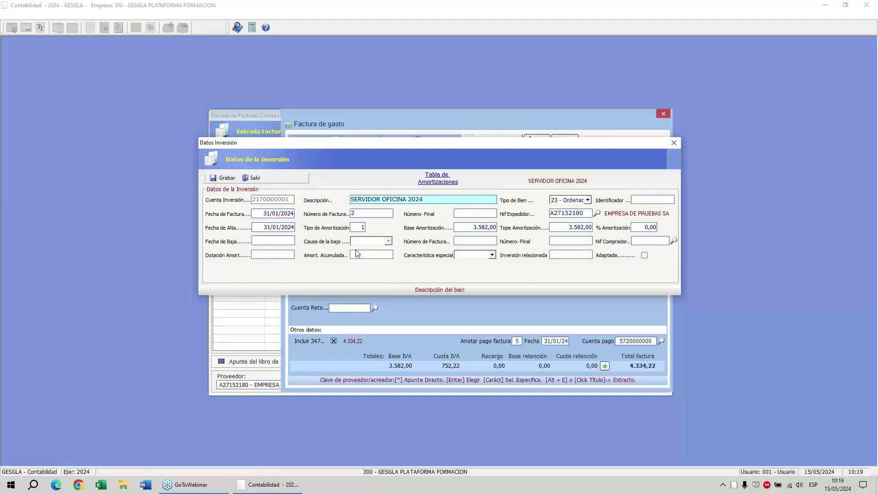
# Set asset type 23, start date 31/01/2024 and annual amortization type 1.
pyautogui.press('Tab')
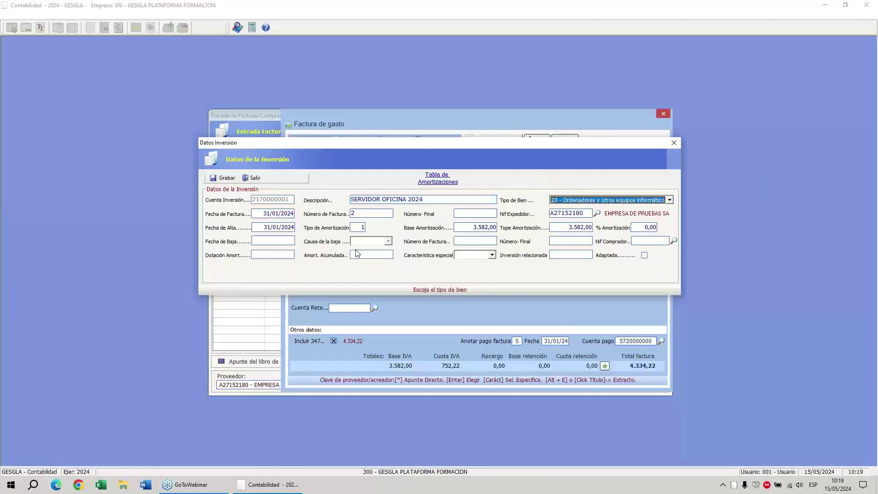
pyautogui.press('Tab')
pyautogui.press('Tab')
pyautogui.press('Tab')
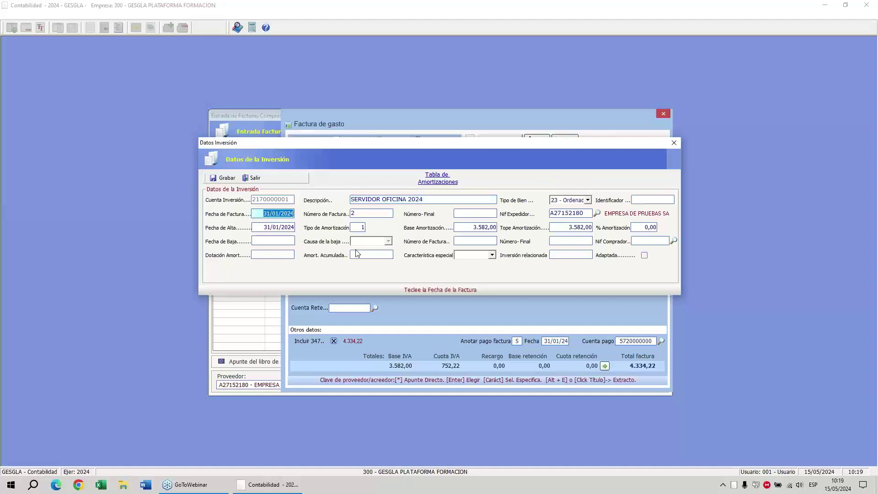
pyautogui.press('Tab')
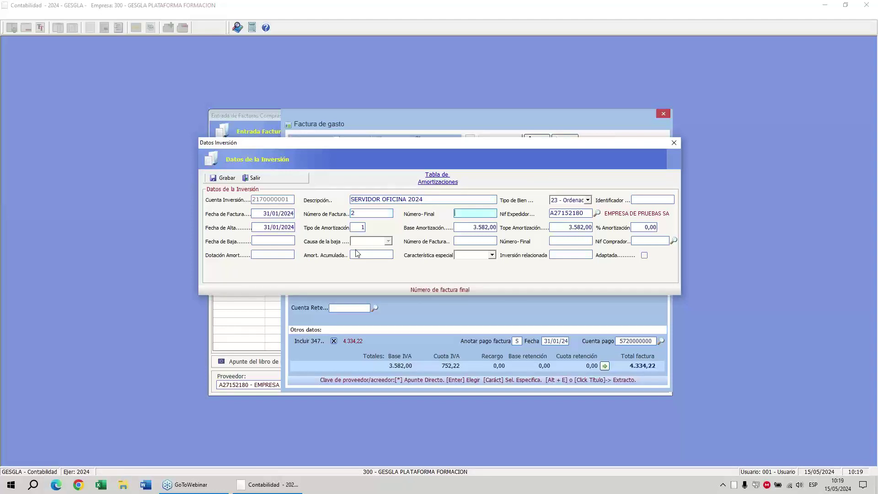
pyautogui.press('Tab')
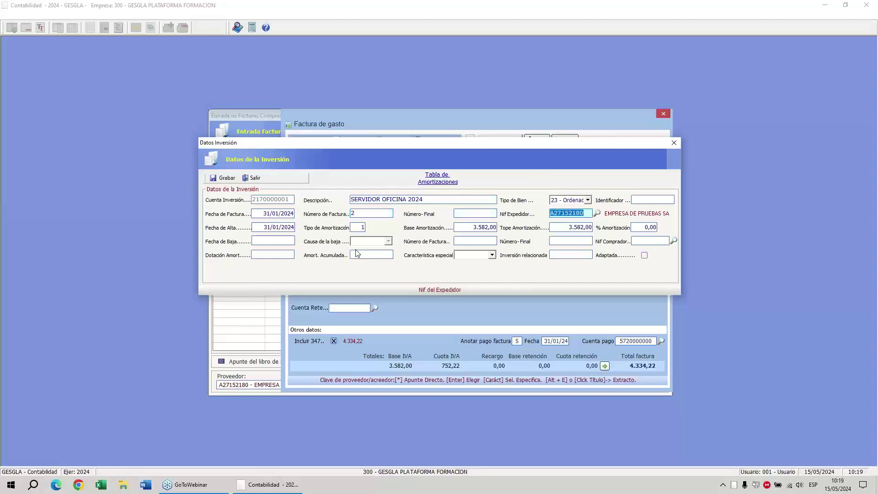
pyautogui.press('Tab')
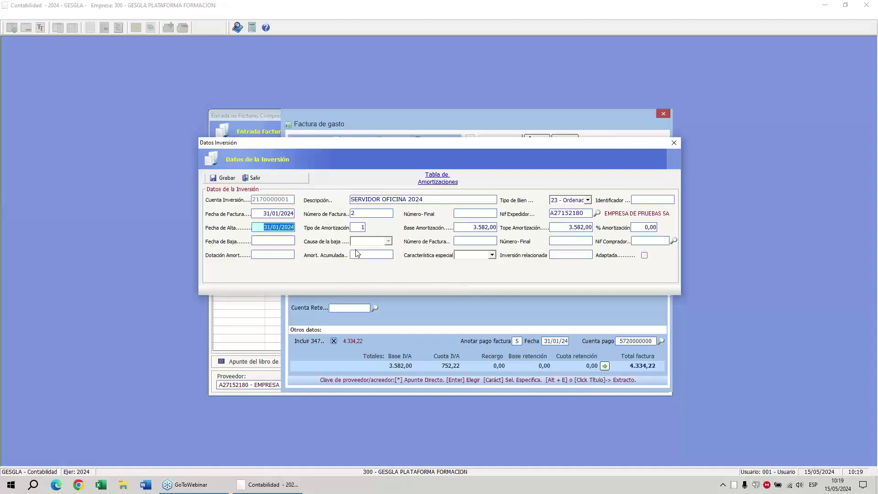
pyautogui.press('Tab')
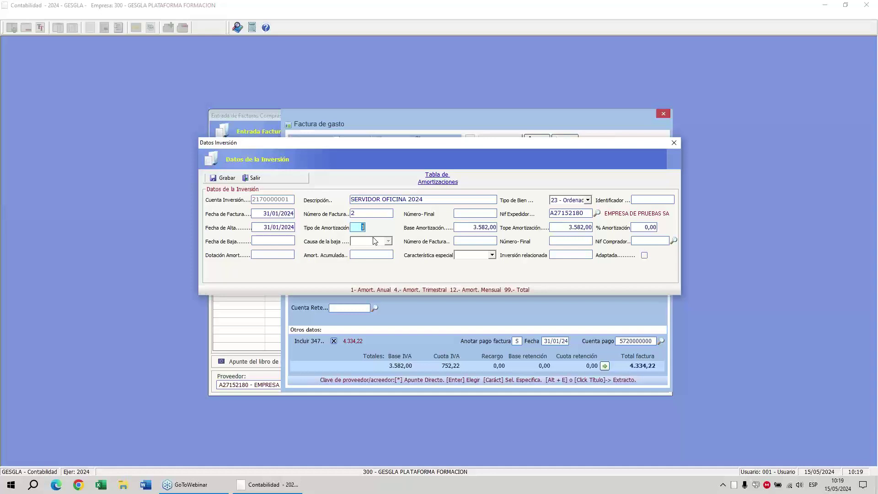
pyautogui.press('Return')
pyautogui.press('Return')
pyautogui.press('Return')
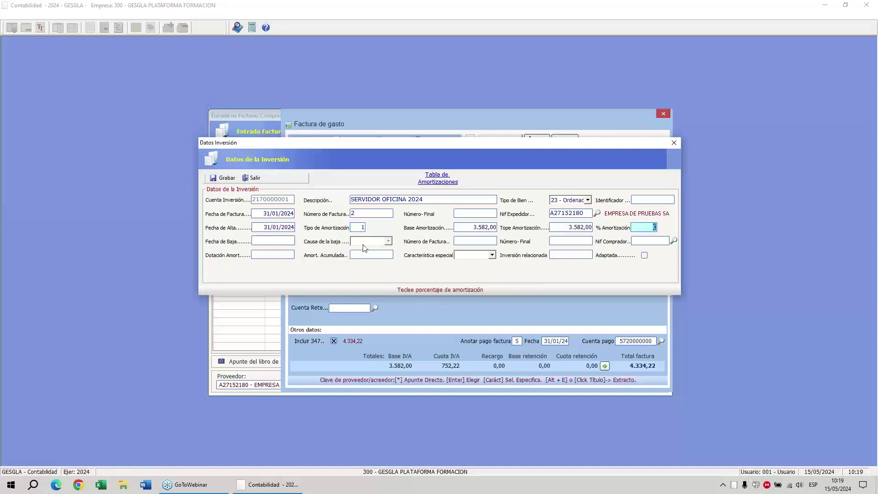
# View the Tabla de Amortizaciones PDF full screen and mark the information-processing equipment row.
pyautogui.click(438, 182)
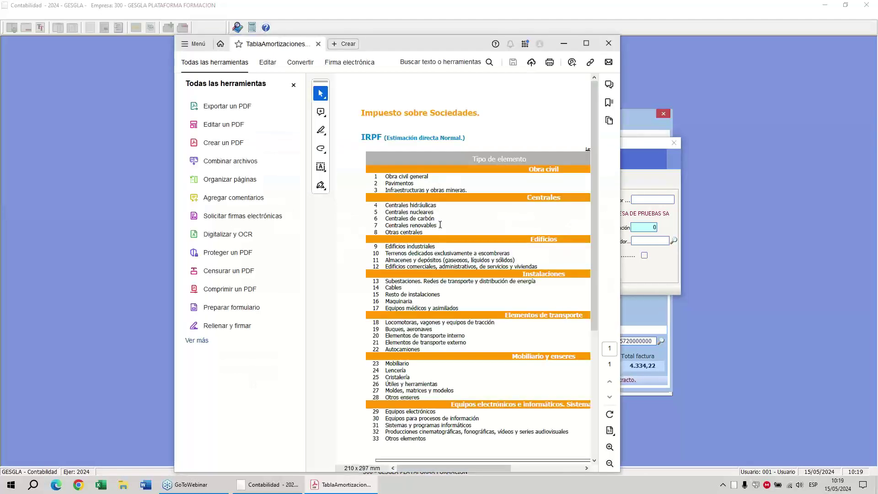
pyautogui.click(584, 42)
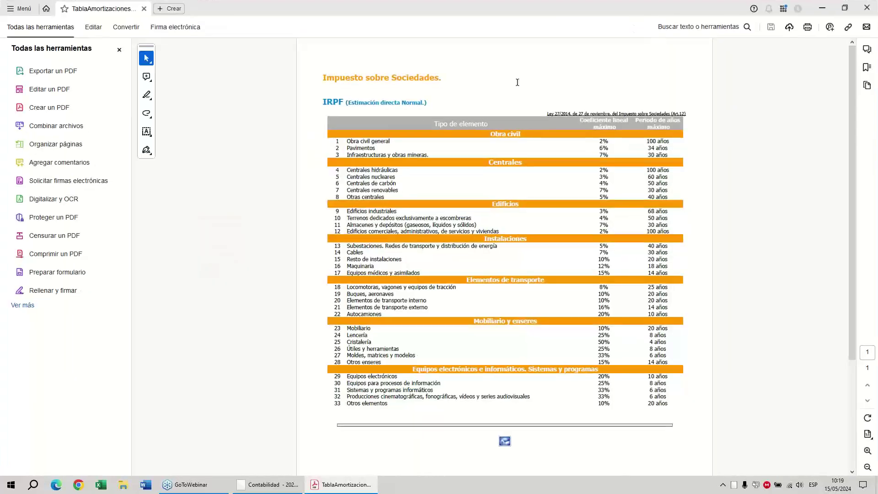
pyautogui.scroll(-2, 511, 216)
pyautogui.scroll(2, 499, 228)
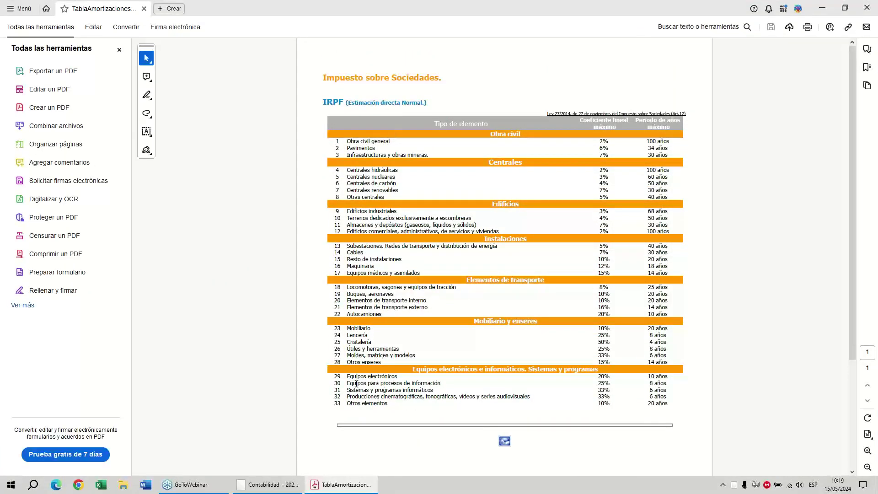
pyautogui.moveTo(347, 384); pyautogui.dragTo(441, 383)
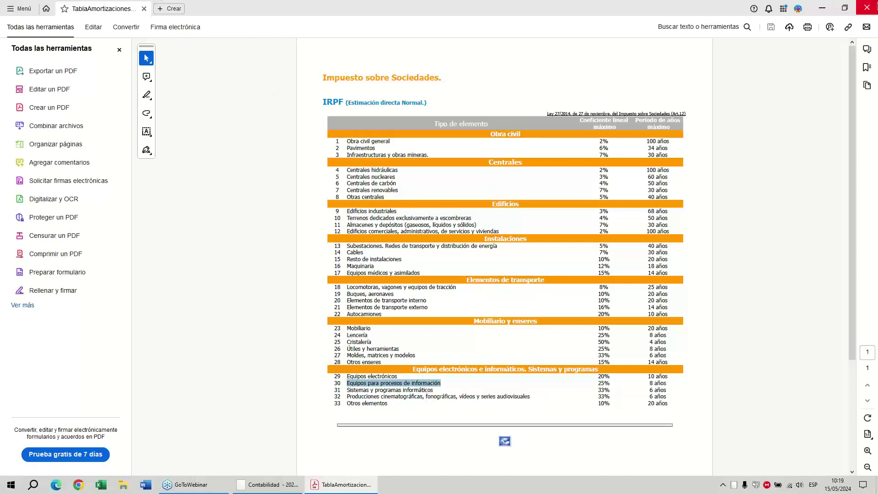
pyautogui.click(855, 6)
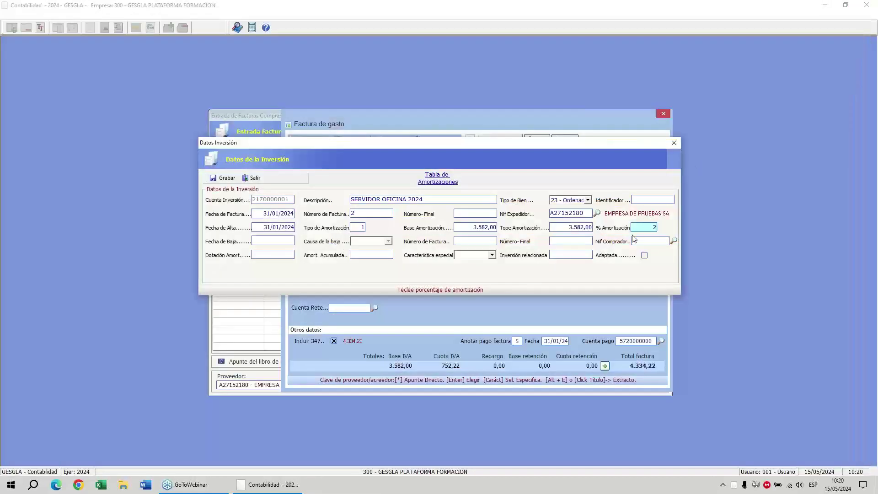
pyautogui.press('Return')
pyautogui.press('Return')
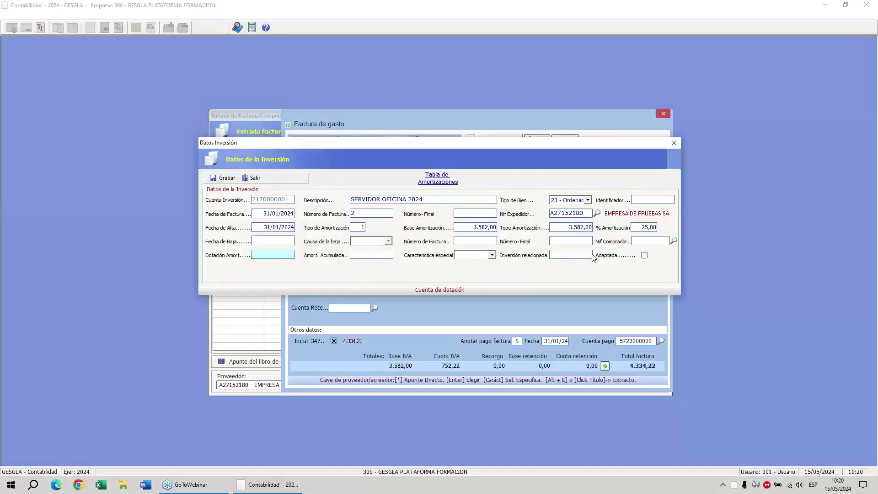
pyautogui.press('Return')
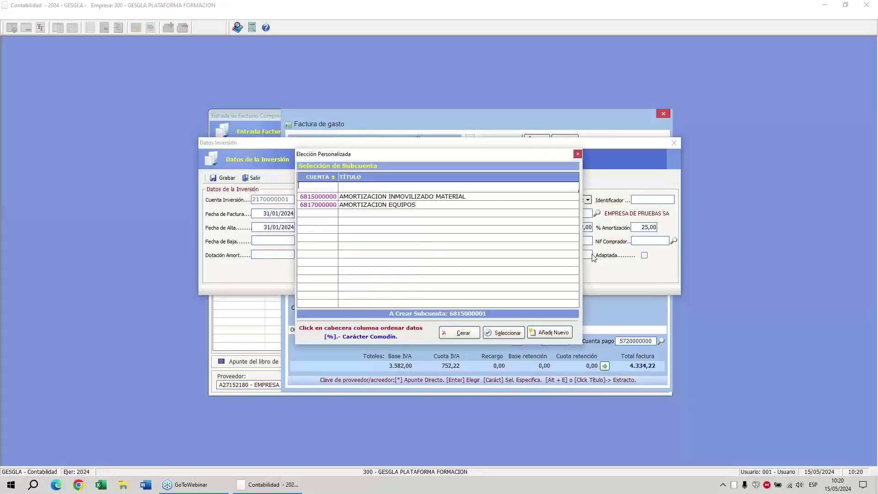
pyautogui.press('Down')
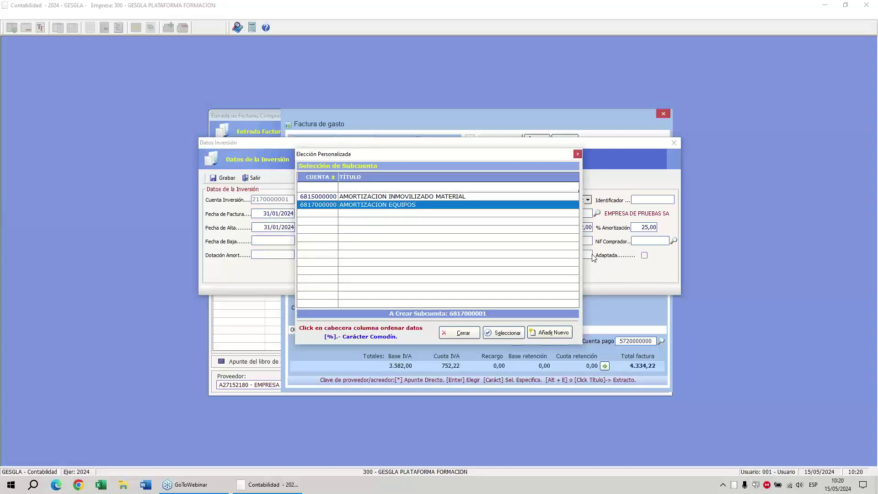
pyautogui.press('Return')
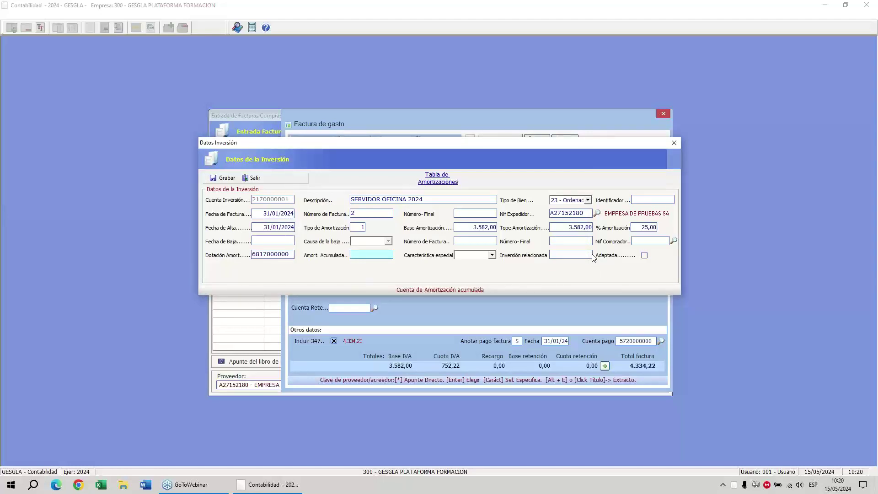
pyautogui.write('2817')
pyautogui.press('Return')
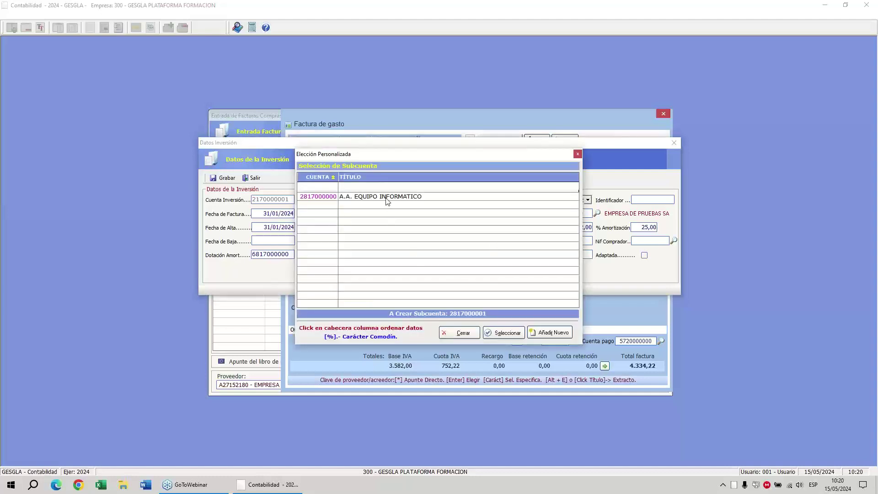
pyautogui.click(555, 333)
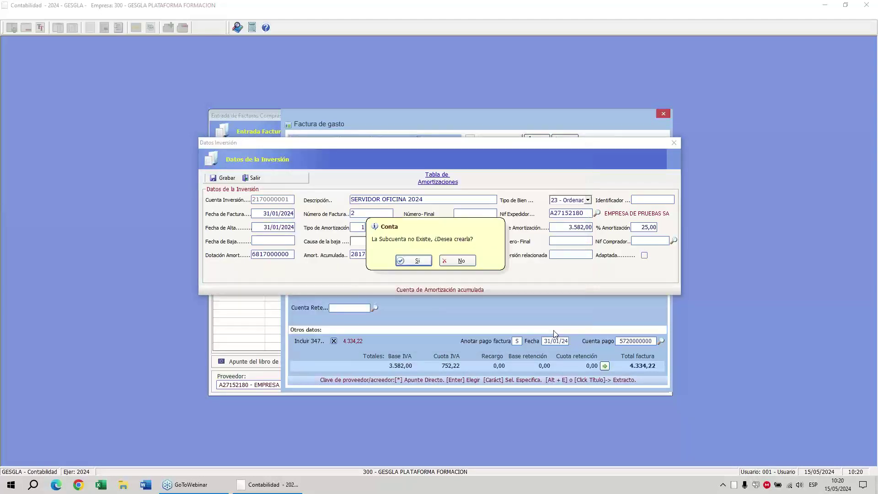
pyautogui.click(405, 264)
pyautogui.write('A.A.')
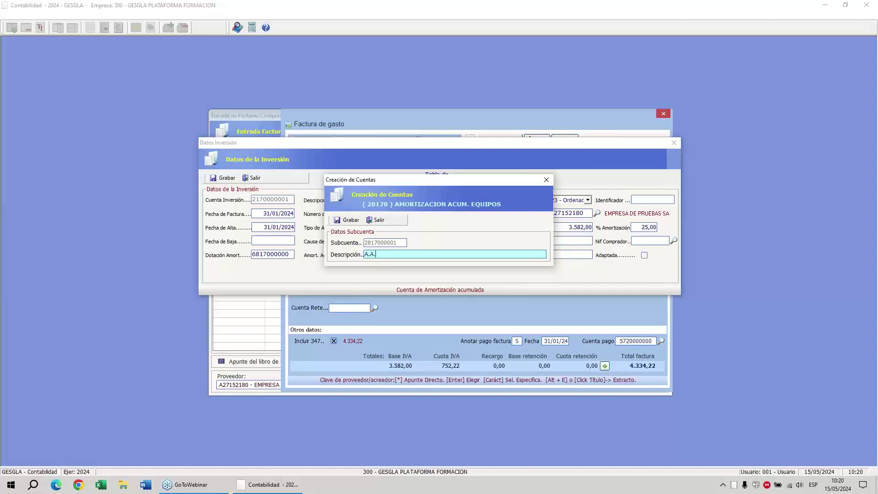
pyautogui.write(' SERVIDOR OFICINA 2024')
pyautogui.press('Return')
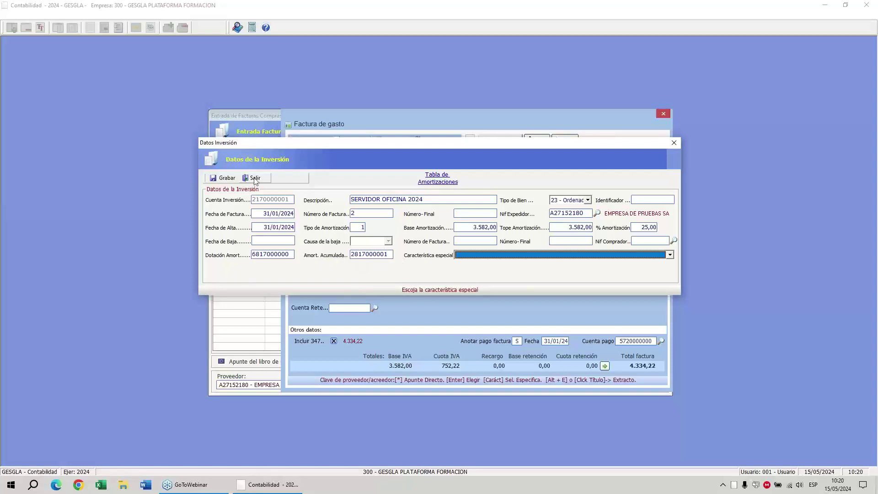
pyautogui.click(224, 179)
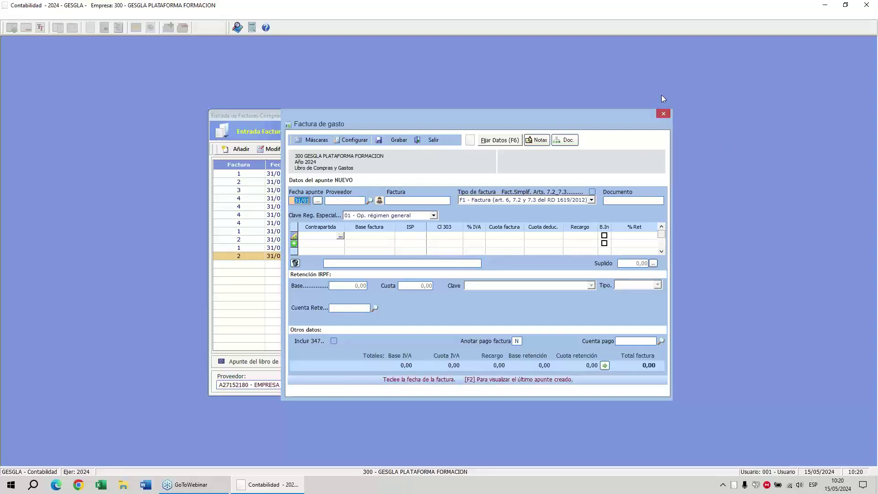
# In a new expense invoice, create supplier subaccount 400 described as GOOGLE.
pyautogui.press('Return')
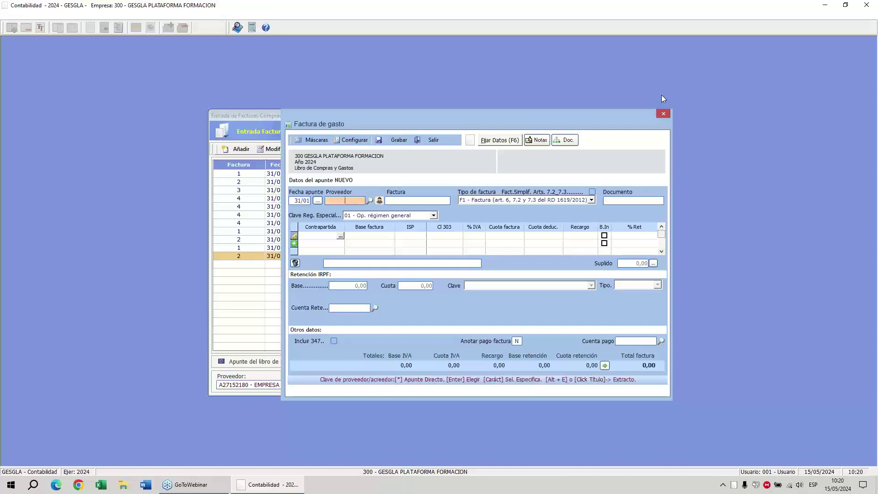
pyautogui.write('400')
pyautogui.press('Return')
pyautogui.press('Return')
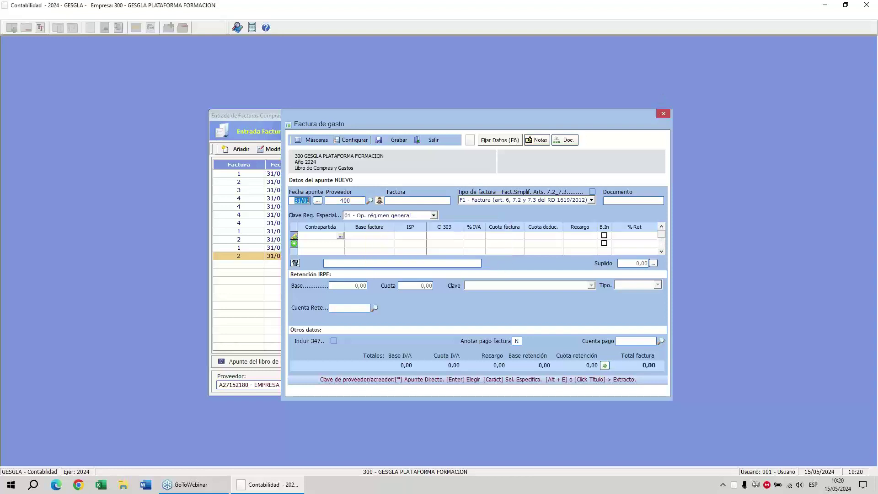
pyautogui.write('GOOGLE')
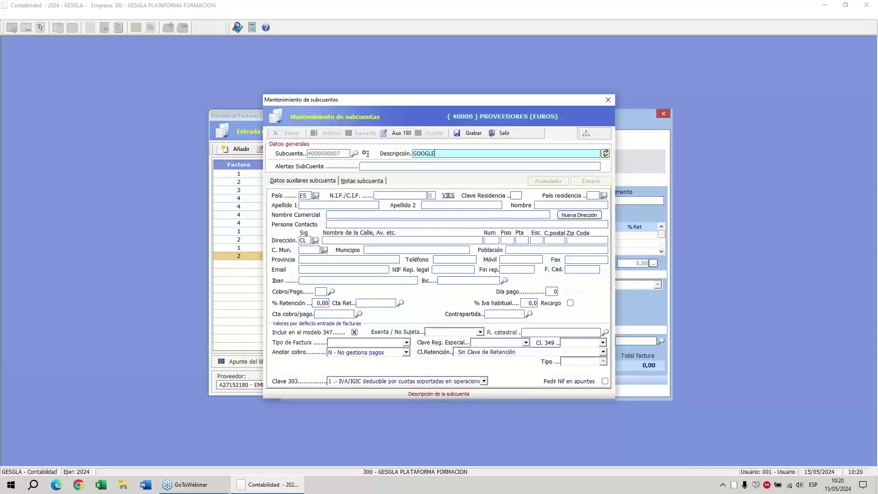
pyautogui.press('Return')
# Set the supplier's country to IE and enter its tax ID.
pyautogui.press('BackSpace')
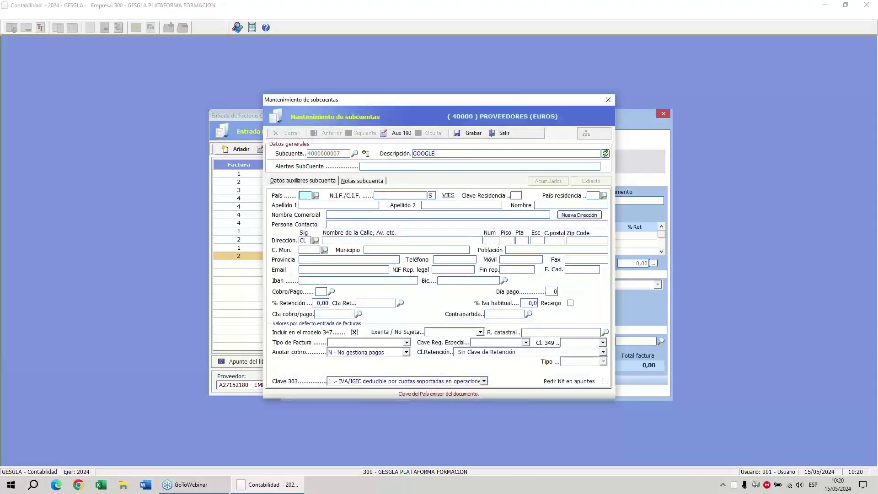
pyautogui.write('IE')
pyautogui.press('Return')
pyautogui.write('12')
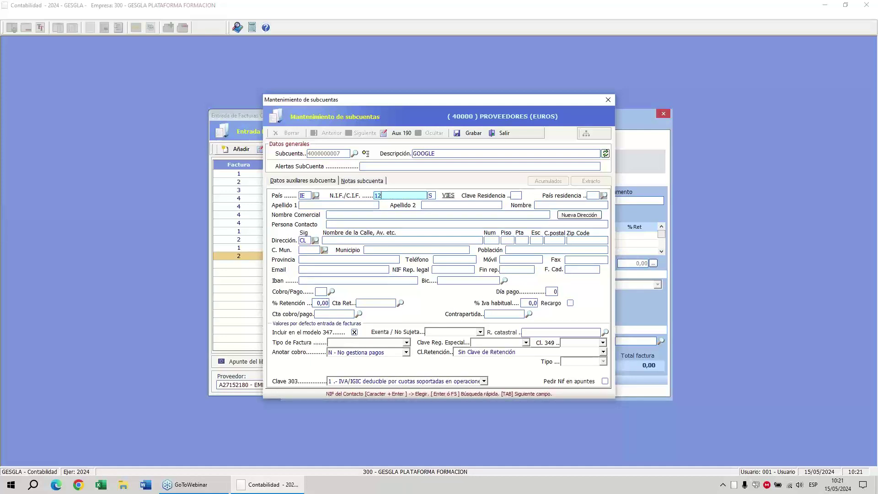
pyautogui.write('34567898')
pyautogui.press('Return')
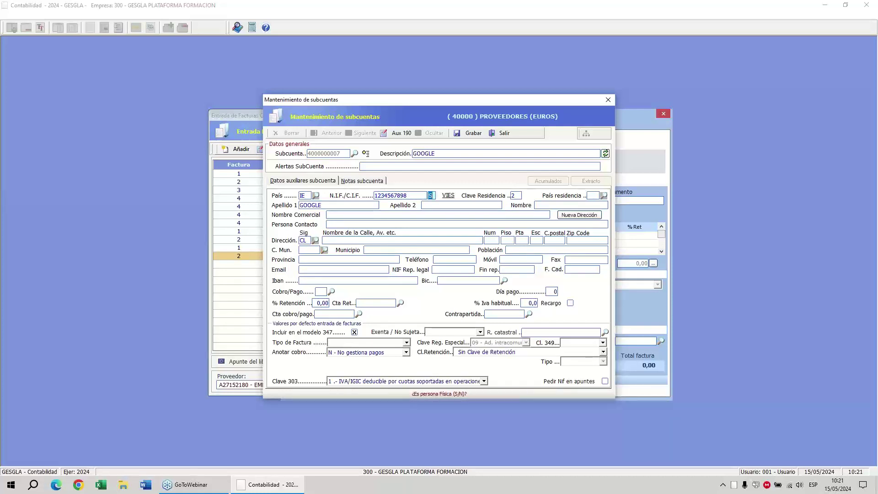
pyautogui.press('Return')
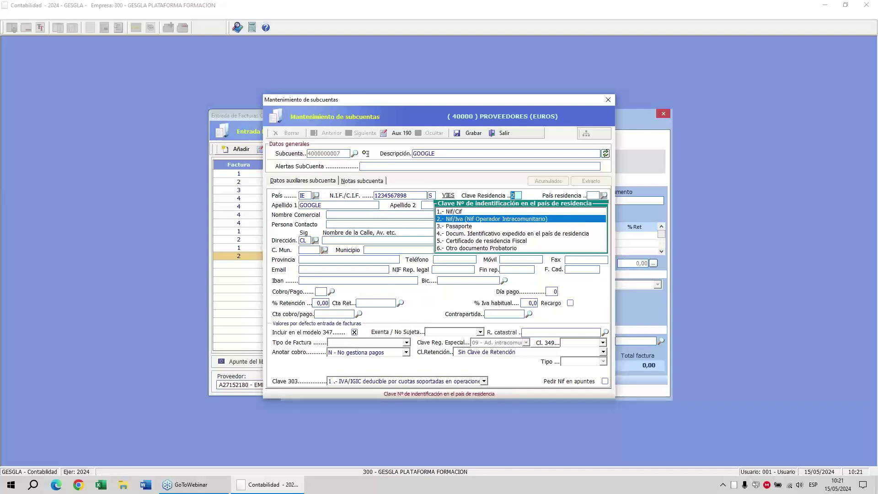
# Give the GOOGLE supplier residence code 2, country IE, payment method 1 and habitual VAT 21%.
pyautogui.press('Return')
pyautogui.write('IE')
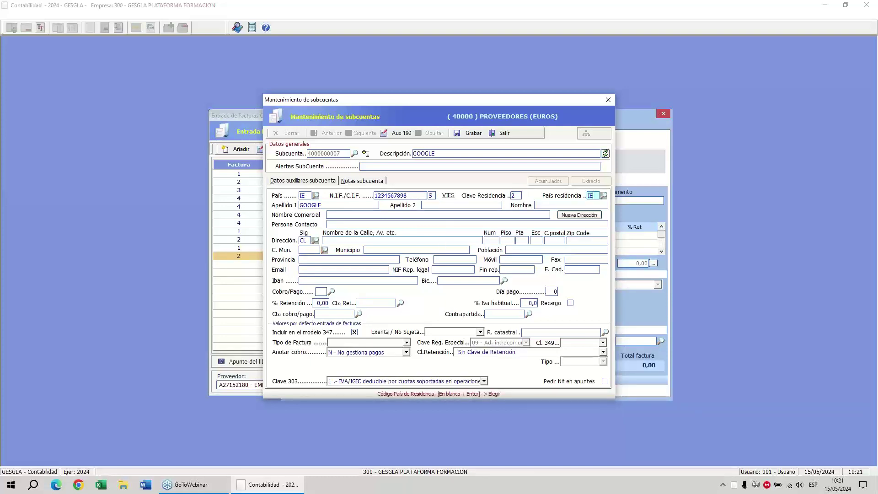
pyautogui.press('Return')
pyautogui.press('Return')
pyautogui.press('Return')
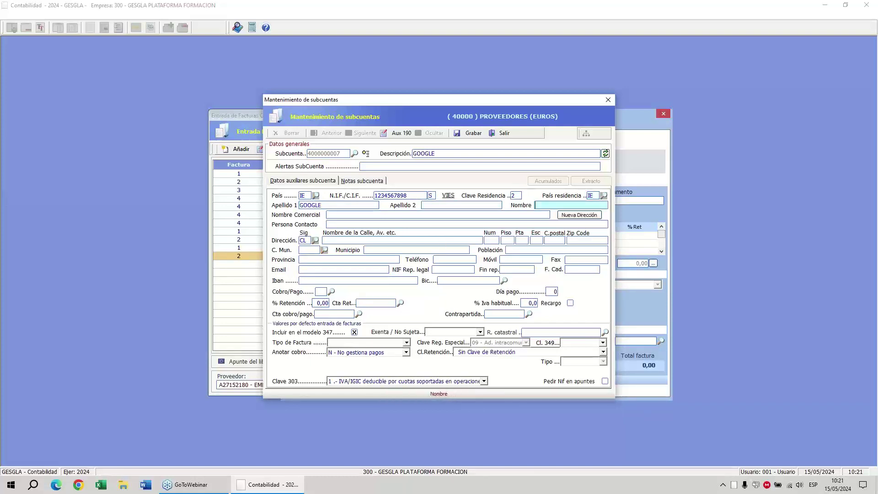
pyautogui.press('Return')
pyautogui.press('Return')
pyautogui.press('Return')
pyautogui.press('Return')
pyautogui.press('Return')
pyautogui.press('Return')
pyautogui.press('Return')
pyautogui.press('Return')
pyautogui.press('Return')
pyautogui.press('Return')
pyautogui.press('Return')
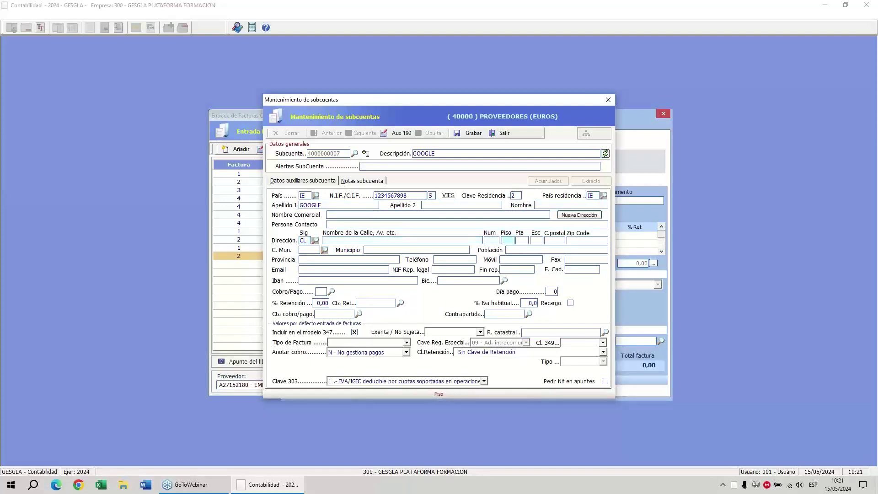
pyautogui.press('Return')
pyautogui.press('Return')
pyautogui.press('Return')
pyautogui.press('Return')
pyautogui.press('Return')
pyautogui.press('Return')
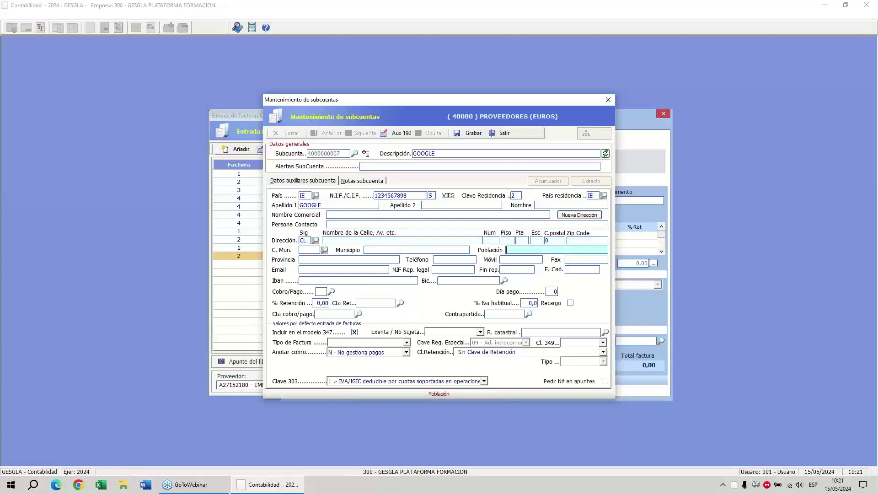
pyautogui.press('Return')
pyautogui.press('Return')
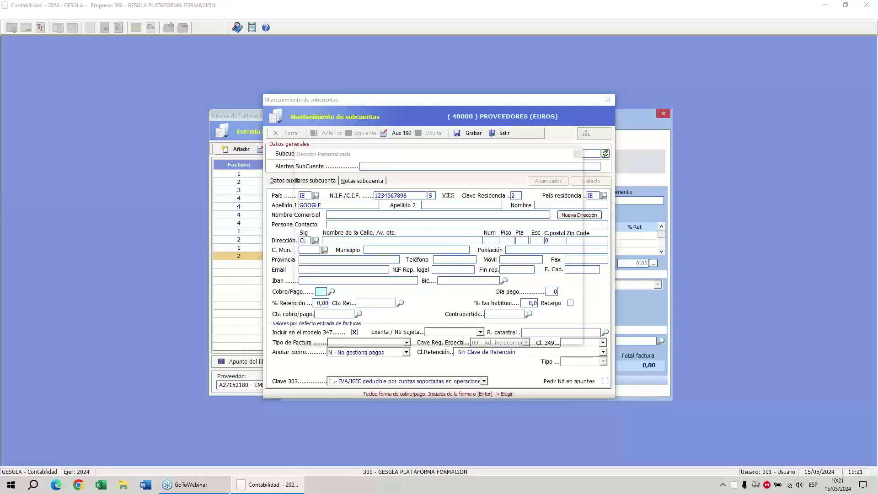
pyautogui.write('1')
pyautogui.press('Return')
pyautogui.press('Return')
pyautogui.press('Return')
pyautogui.press('Return')
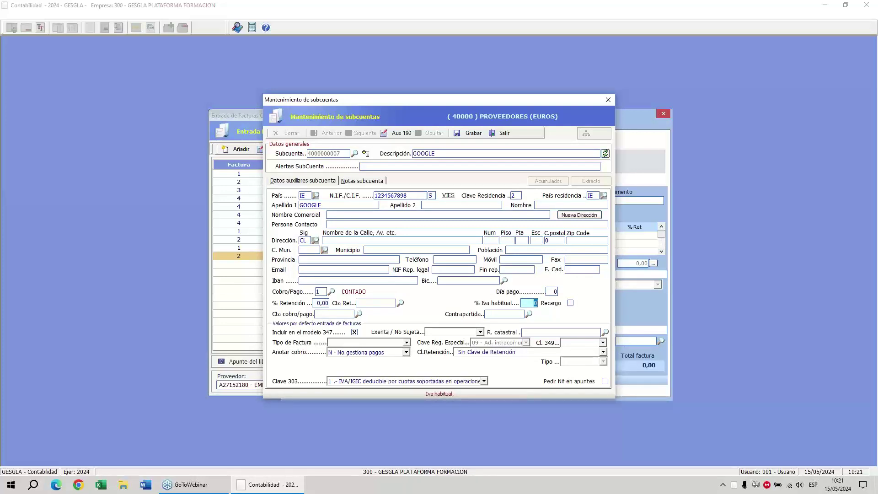
pyautogui.write('21')
pyautogui.press('Return')
pyautogui.press('Return')
pyautogui.press('Return')
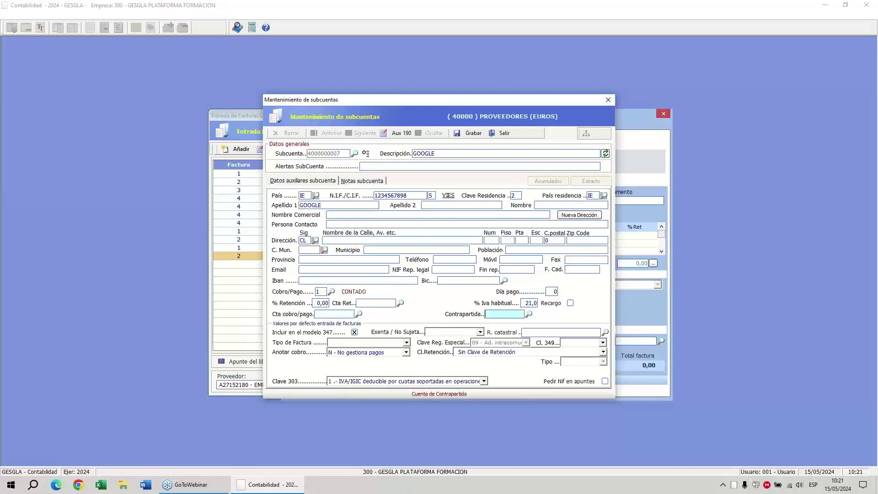
pyautogui.write('600')
pyautogui.press('Return')
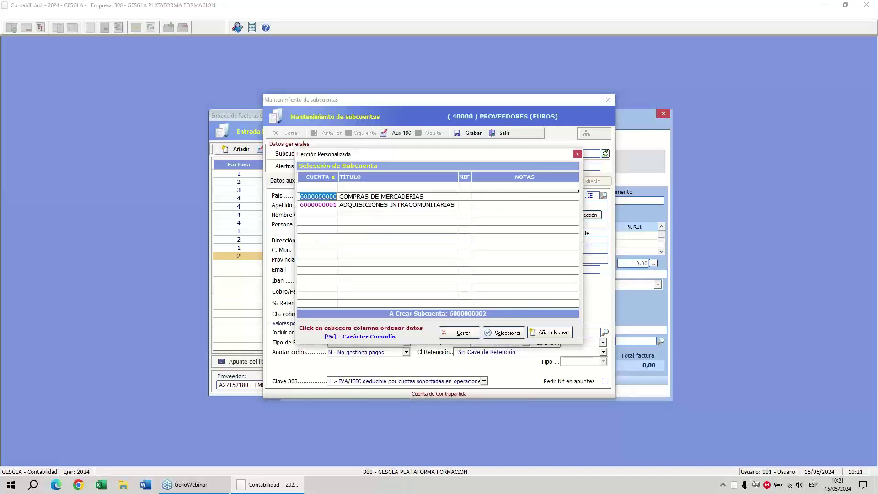
pyautogui.press('Down')
pyautogui.press('Up')
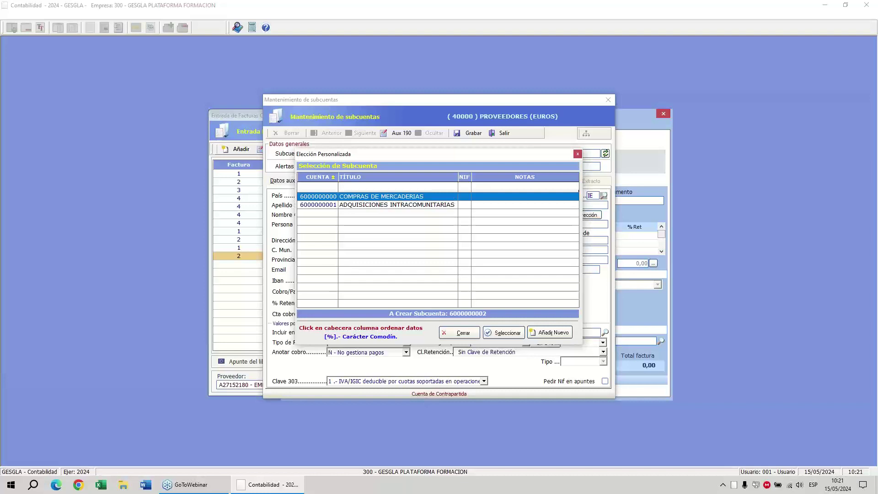
pyautogui.press('Return')
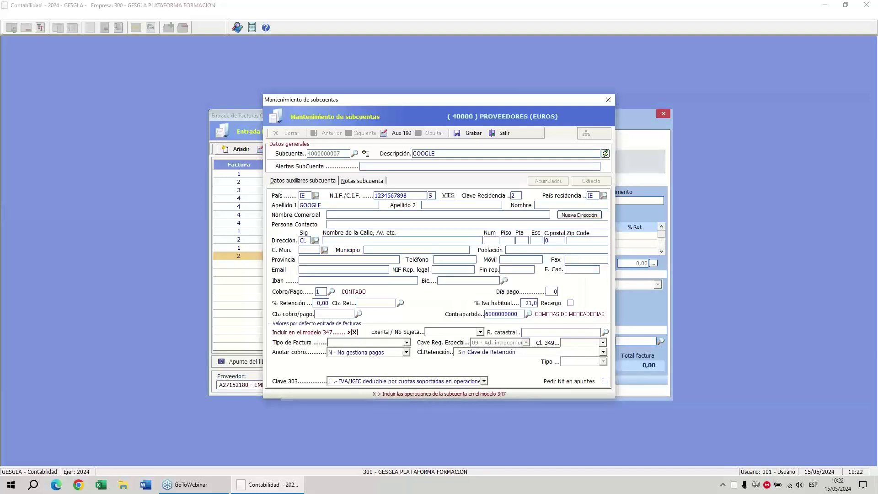
# Set invoice type F1, 349 key A - Adquisición, 303 key 3, and save the supplier.
pyautogui.press('Tab')
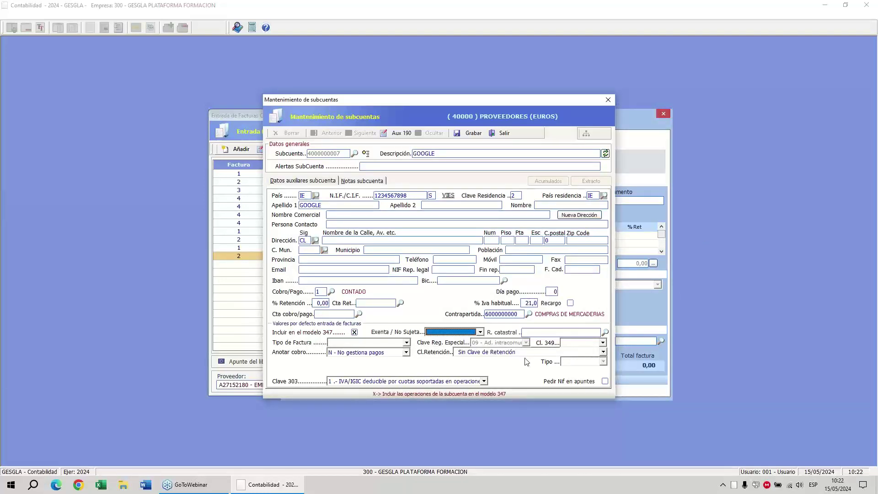
pyautogui.press('Tab')
pyautogui.press('Tab')
pyautogui.click(406, 343)
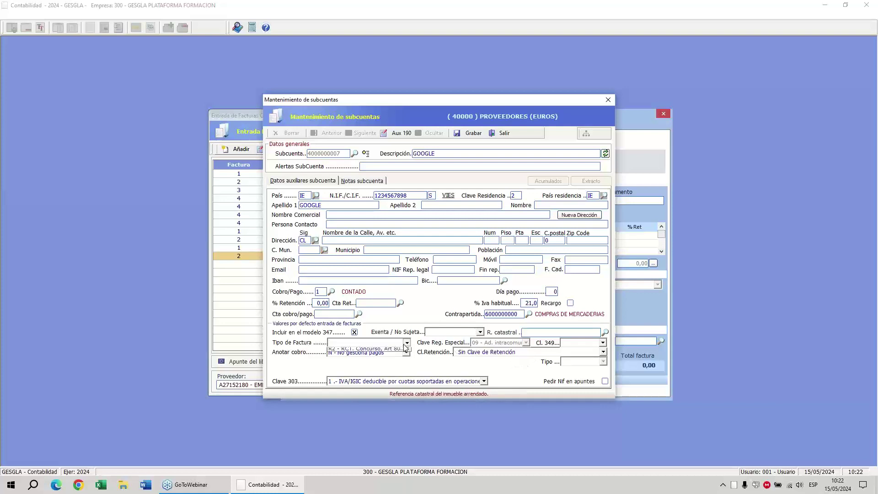
pyautogui.click(397, 354)
pyautogui.press('Tab')
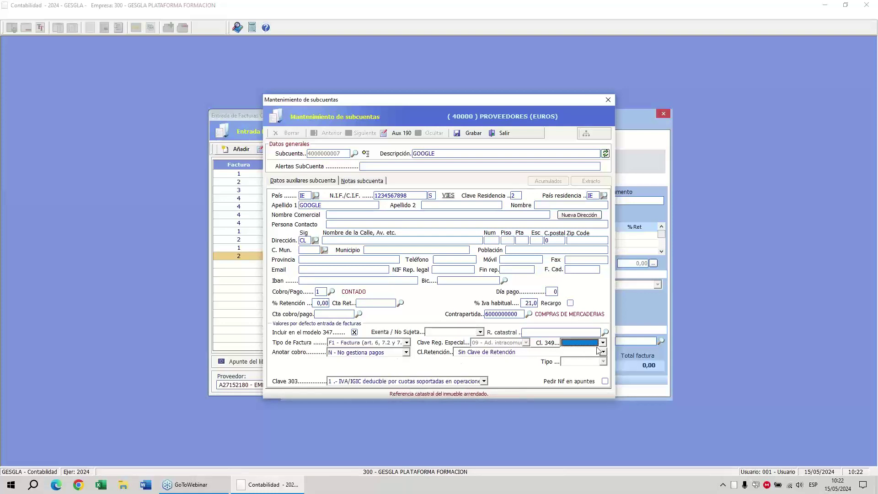
pyautogui.click(603, 346)
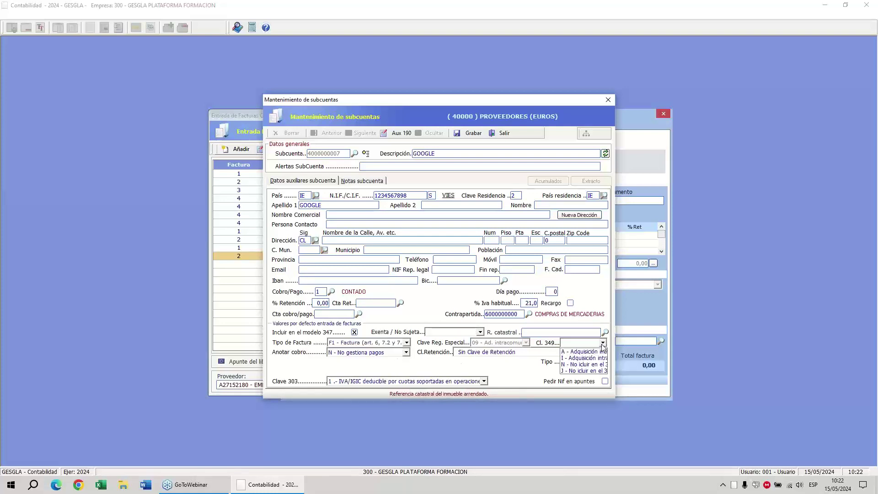
pyautogui.click(578, 352)
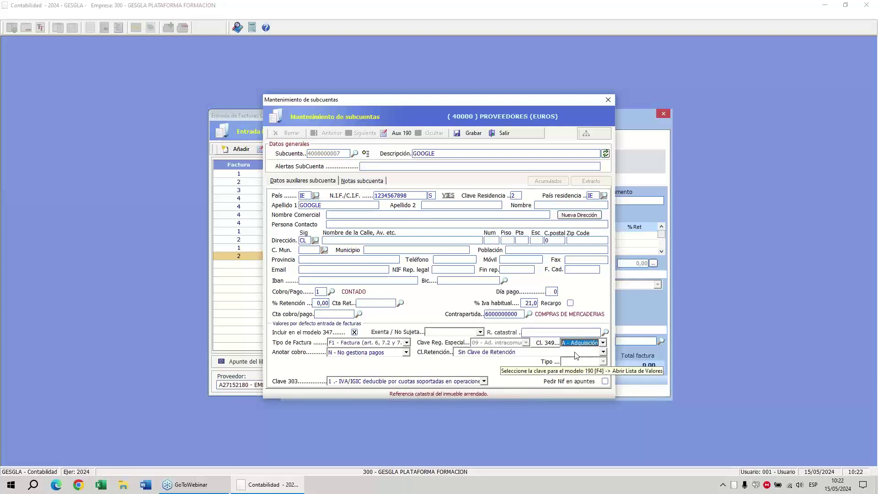
pyautogui.press('Tab')
pyautogui.press('Tab')
pyautogui.press('Tab')
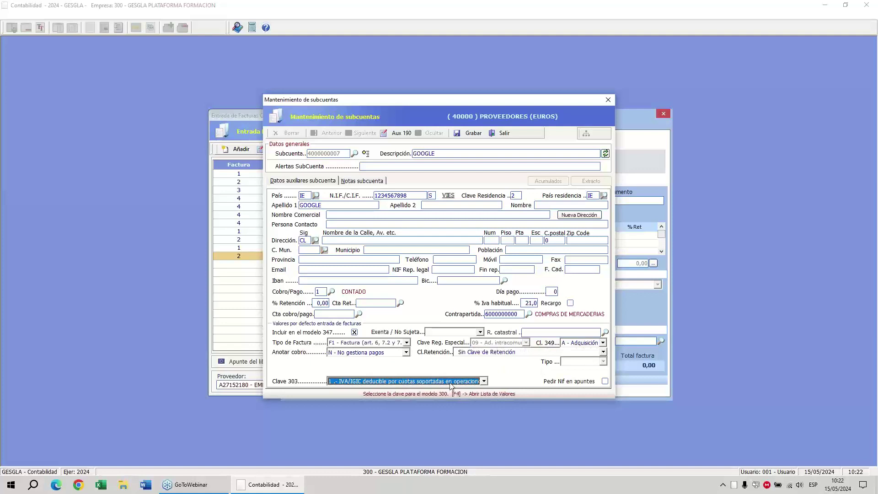
pyautogui.click(452, 386)
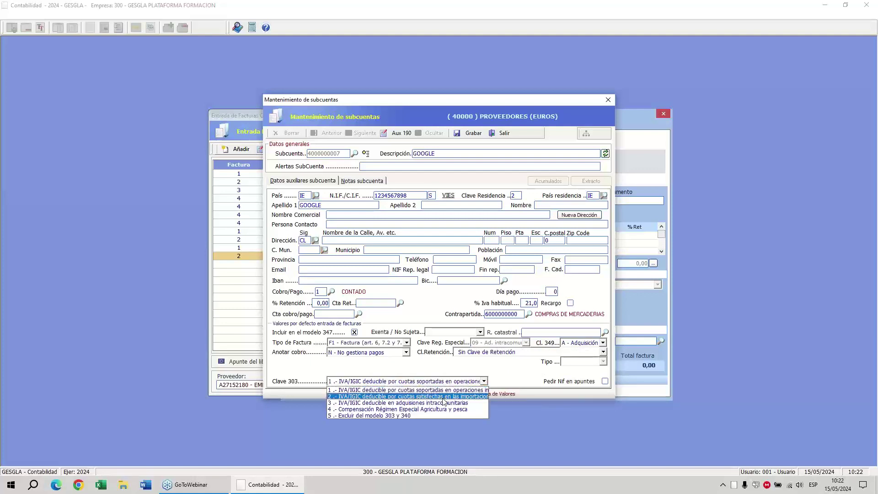
pyautogui.click(442, 404)
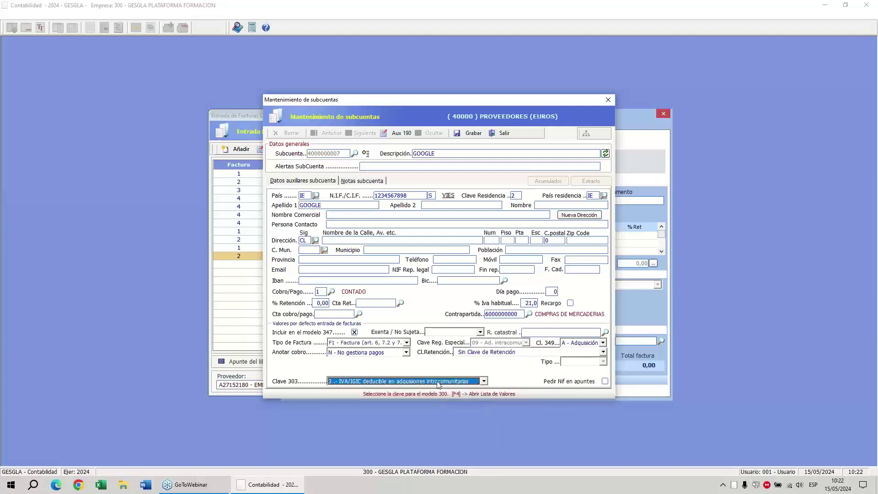
pyautogui.click(469, 134)
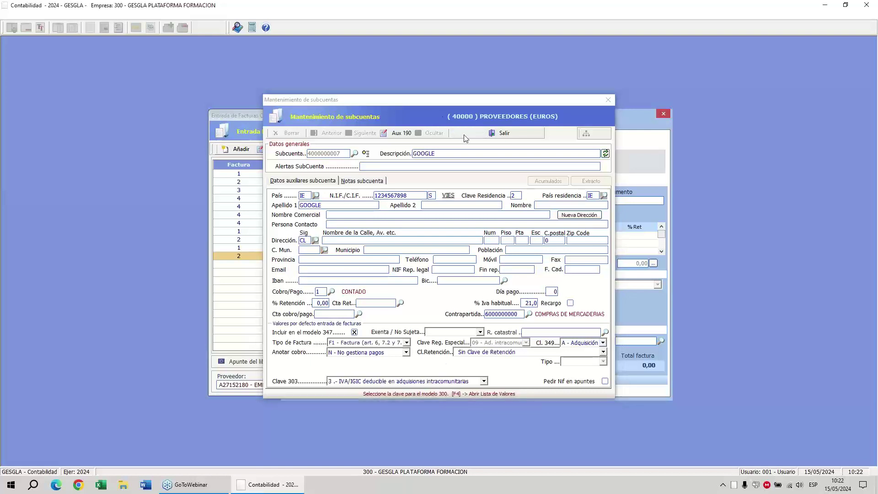
# Save GOOGLE expense invoice number 1 with a 3.000,00 base and 630,00 self-assessed VAT.
pyautogui.press('Return')
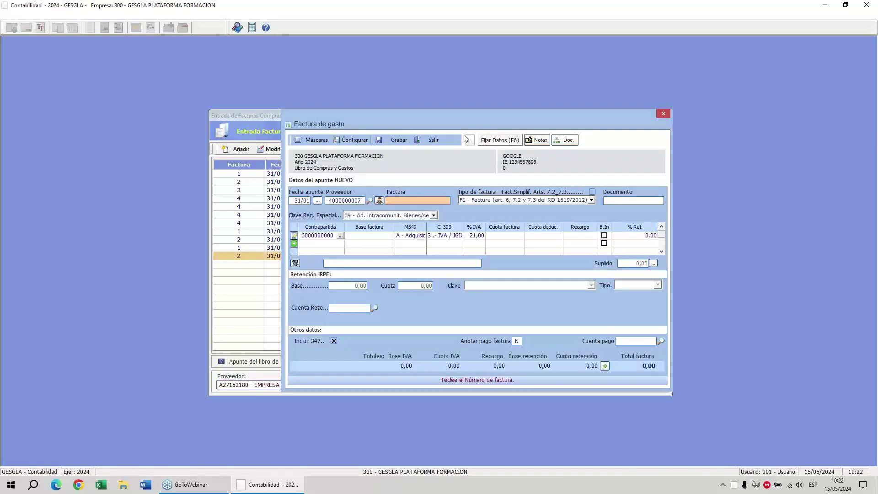
pyautogui.write('1')
pyautogui.press('Return')
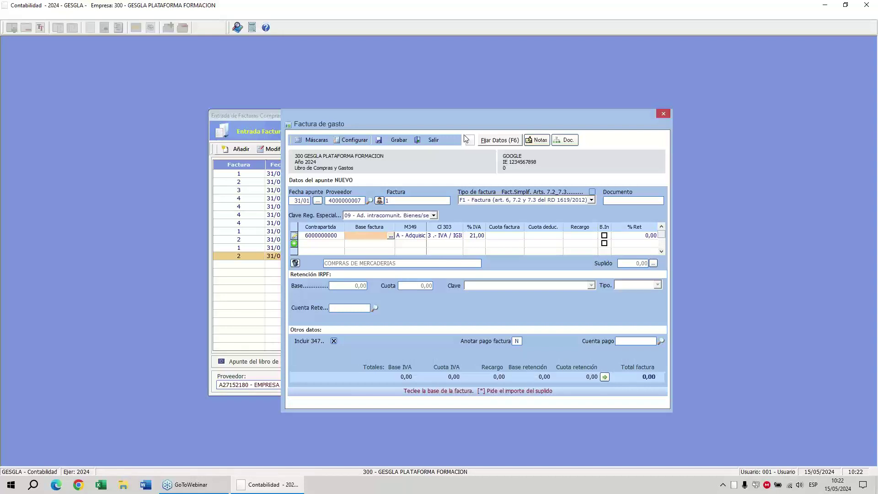
pyautogui.write('3000')
pyautogui.press('Return')
pyautogui.press('Return')
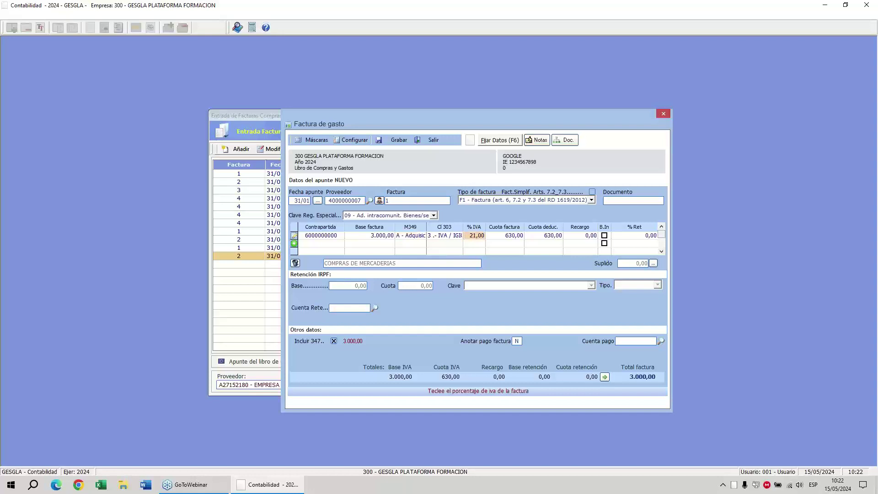
pyautogui.click(747, 118)
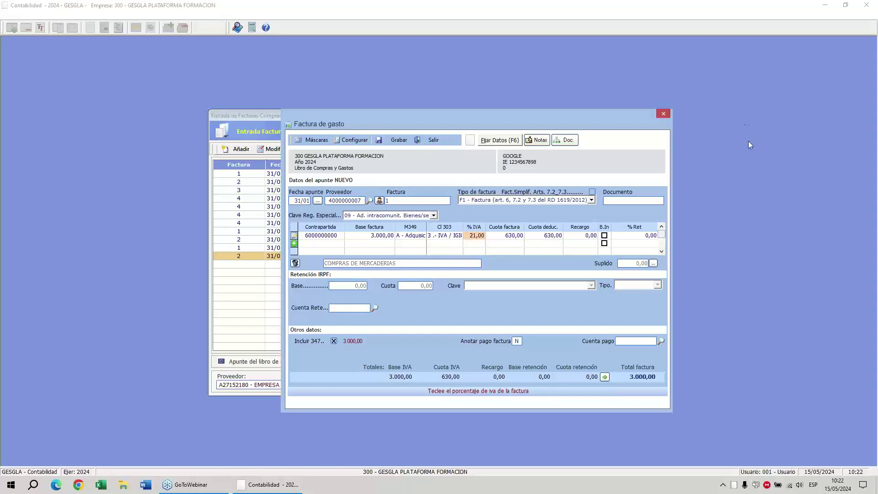
pyautogui.click(756, 156)
pyautogui.moveTo(526, 223)
pyautogui.mouseDown()
pyautogui.moveTo(550, 221)
pyautogui.moveTo(510, 231)
pyautogui.mouseUp()
pyautogui.moveTo(554, 210); pyautogui.dragTo(516, 265)
pyautogui.moveTo(526, 216); pyautogui.dragTo(541, 255)
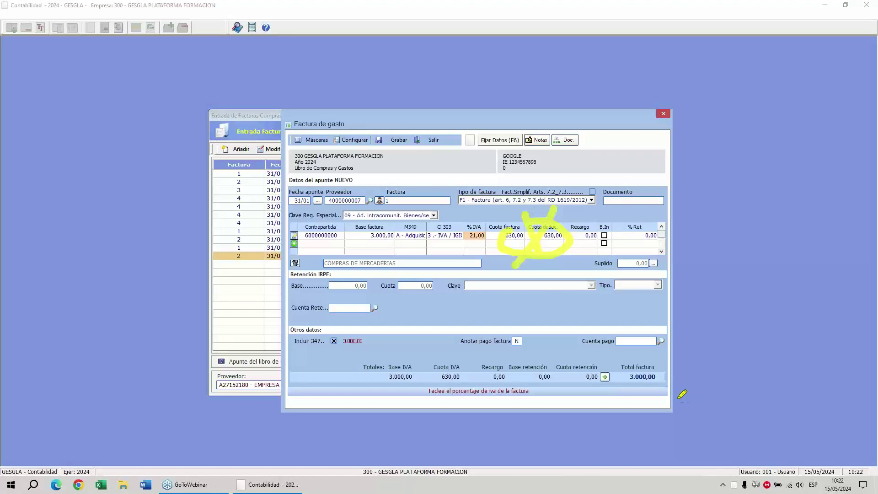
pyautogui.moveTo(639, 355)
pyautogui.mouseDown()
pyautogui.moveTo(611, 383)
pyautogui.moveTo(362, 254)
pyautogui.moveTo(361, 216)
pyautogui.moveTo(350, 238)
pyautogui.mouseUp()
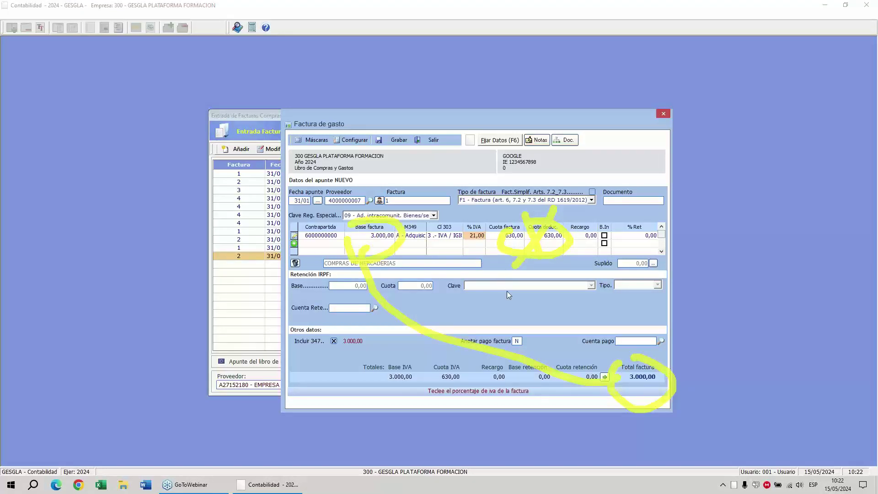
pyautogui.moveTo(531, 222)
pyautogui.mouseDown()
pyautogui.moveTo(487, 249)
pyautogui.moveTo(528, 219)
pyautogui.mouseUp()
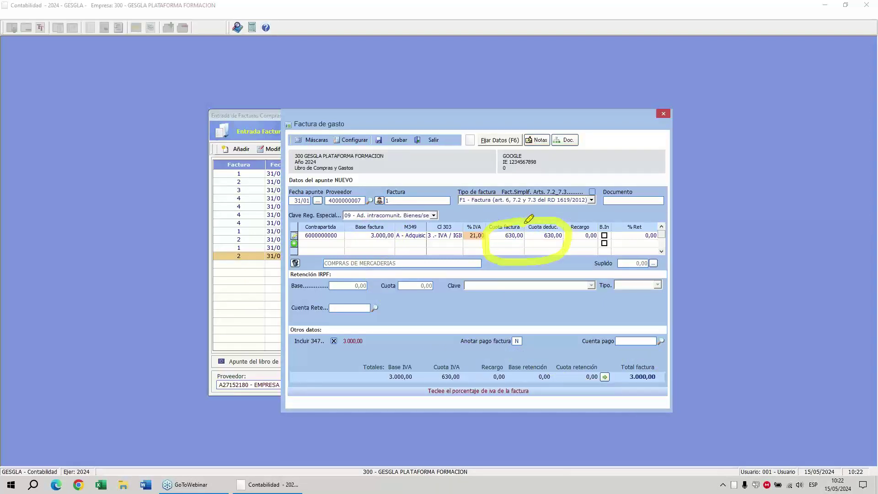
pyautogui.click(408, 142)
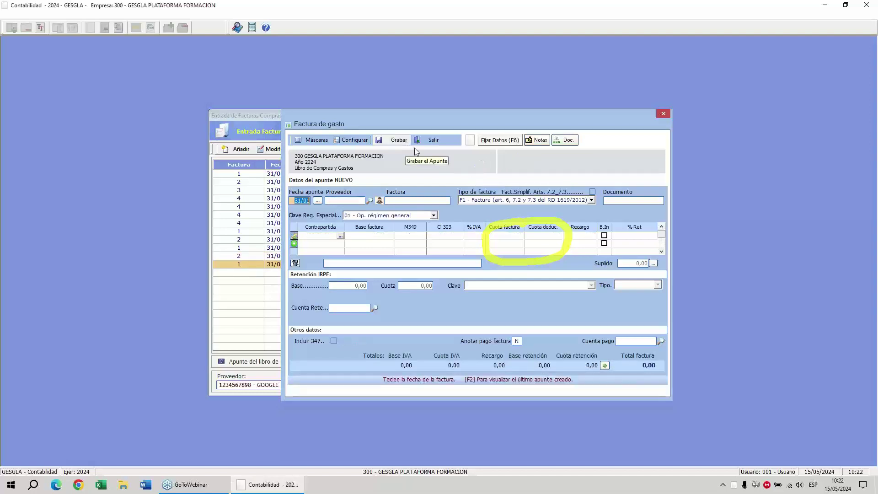
# Confirm the GOOGLE invoice appears as journal entry 10, then go to Facturas de Ingresos.
pyautogui.click(433, 142)
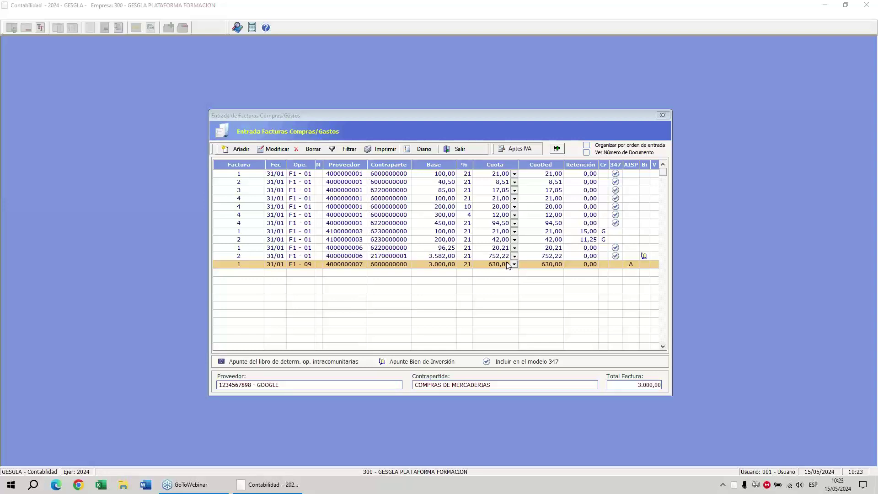
pyautogui.click(423, 149)
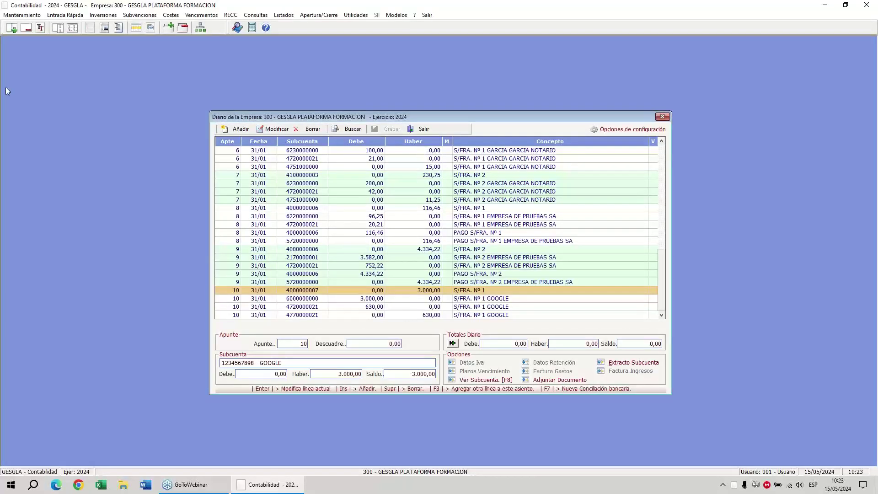
pyautogui.click(10, 30)
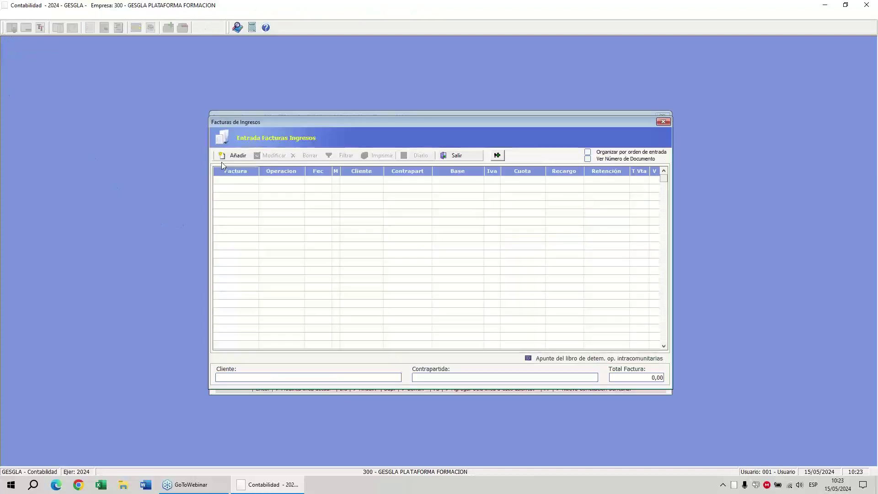
# Record sales invoice 1 to GESGLA PLATAFORMA FORMACION: base 8.000,00, 21% VAT, no withholding.
pyautogui.click(229, 156)
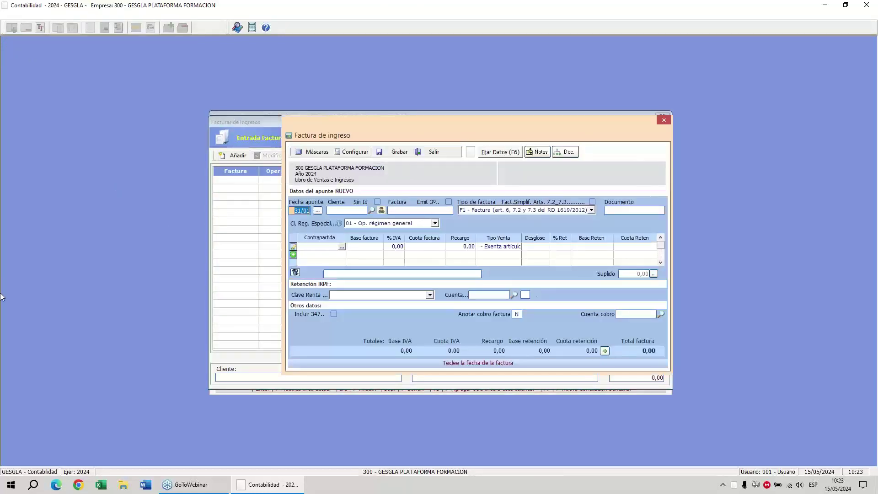
pyautogui.press('Return')
pyautogui.write('GESGL')
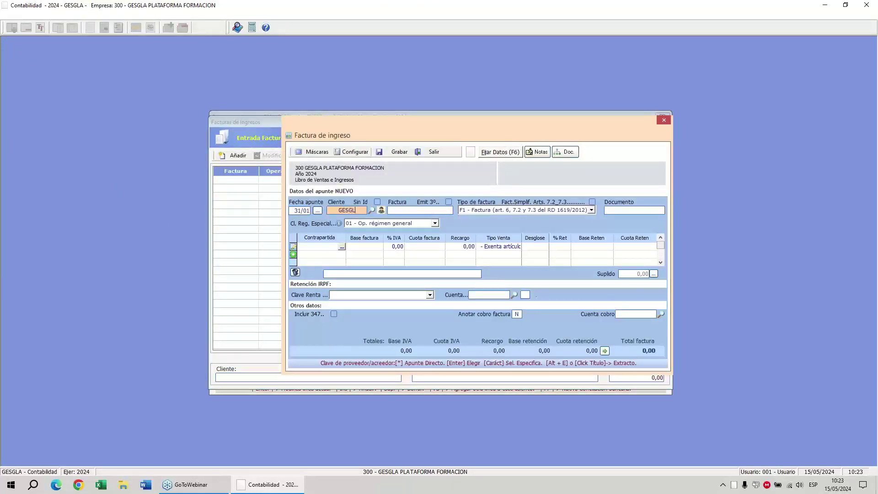
pyautogui.press('Return')
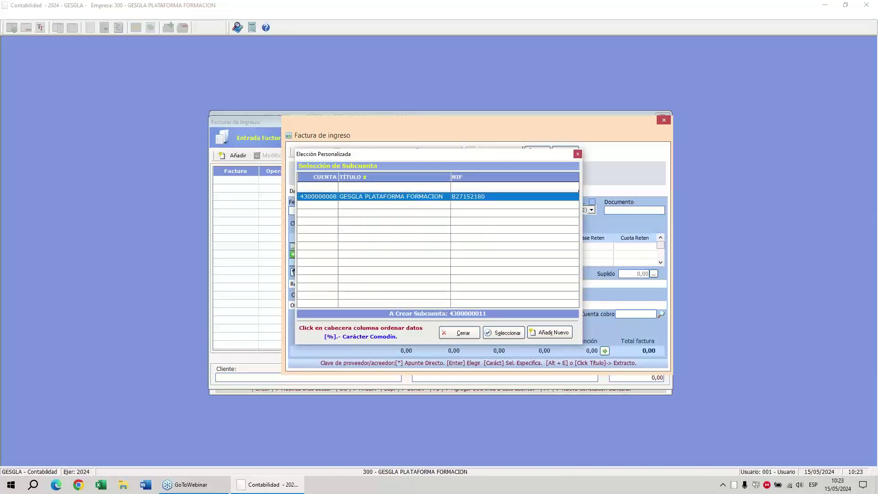
pyautogui.press('Return')
pyautogui.write('1')
pyautogui.press('Return')
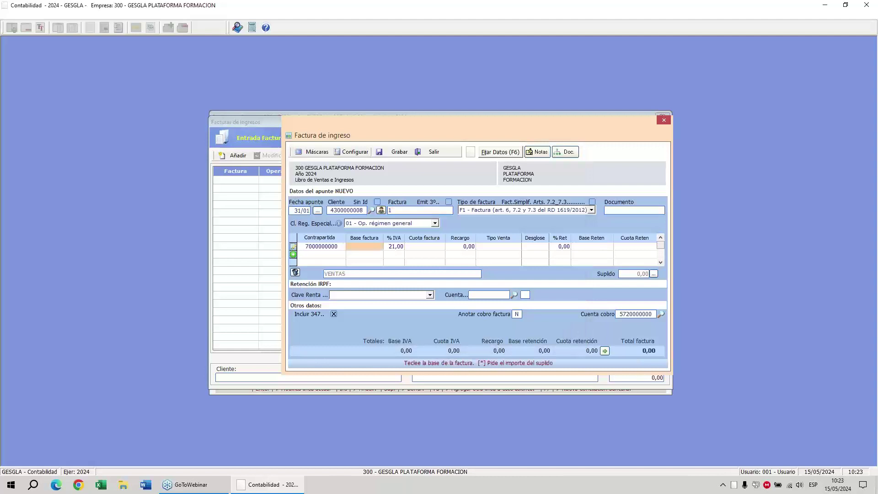
pyautogui.write('8000')
pyautogui.press('Return')
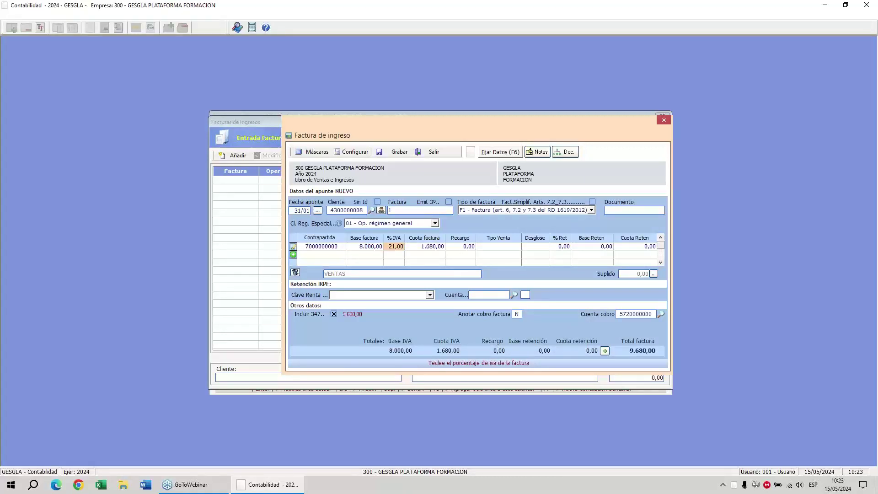
pyautogui.press('Return')
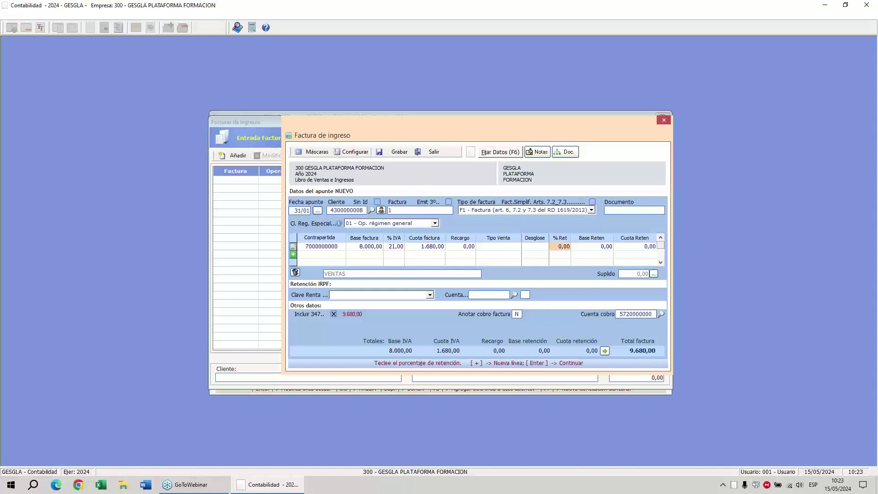
pyautogui.press('Return')
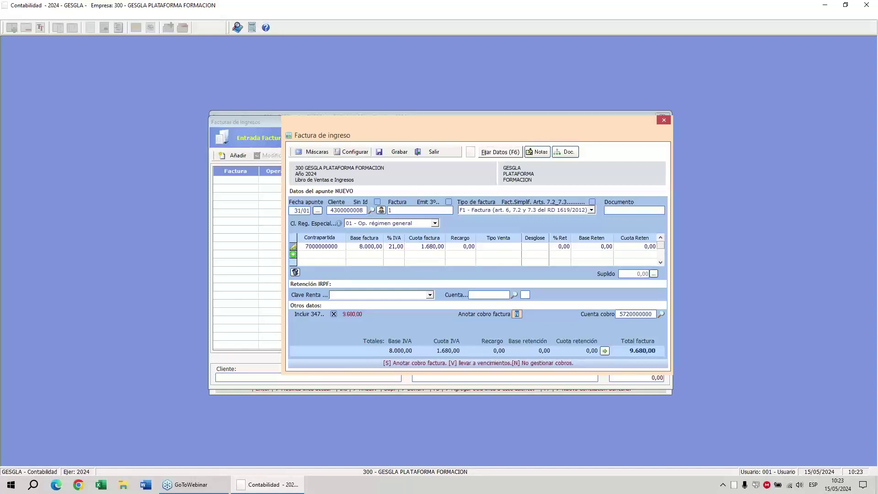
pyautogui.press('Return')
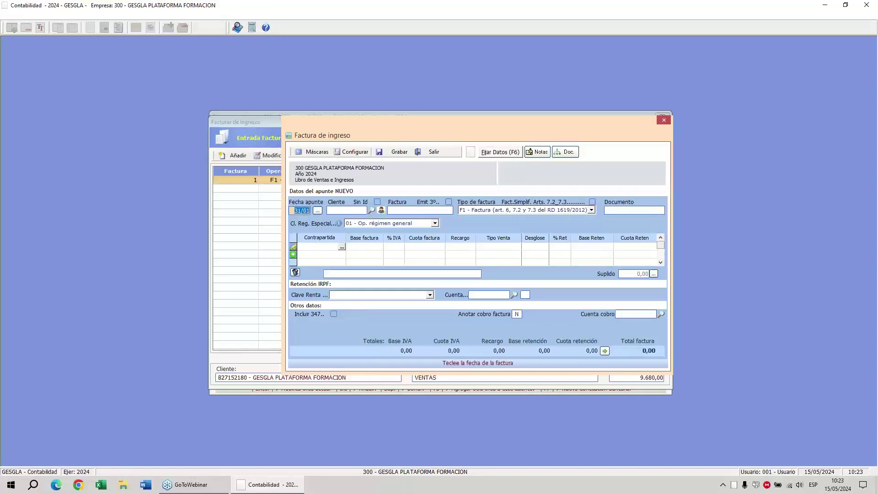
# Enter invoice 2 for the individual client with a 1.000,00 base and 15% withholding.
pyautogui.press('Return')
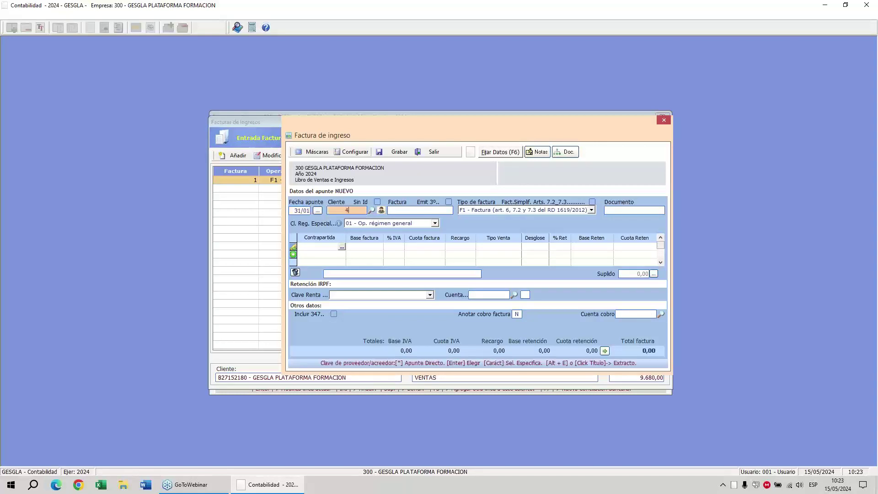
pyautogui.press('Return')
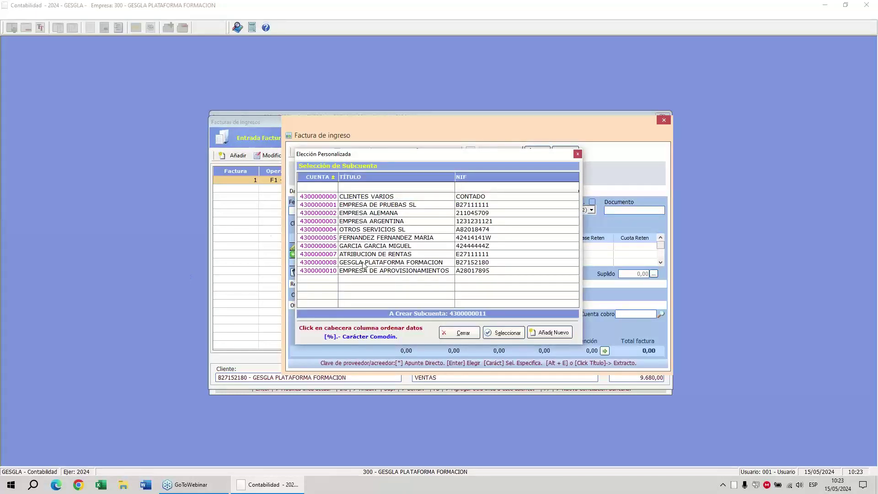
pyautogui.click(375, 238)
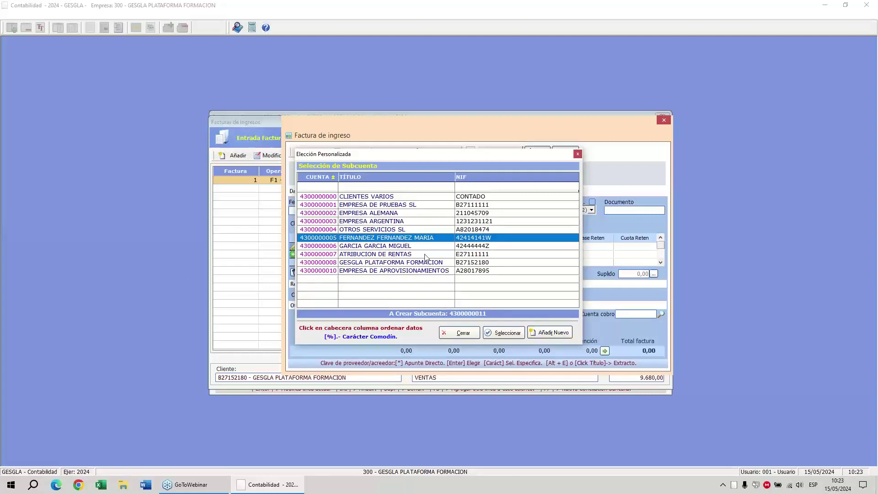
pyautogui.doubleClick(410, 241)
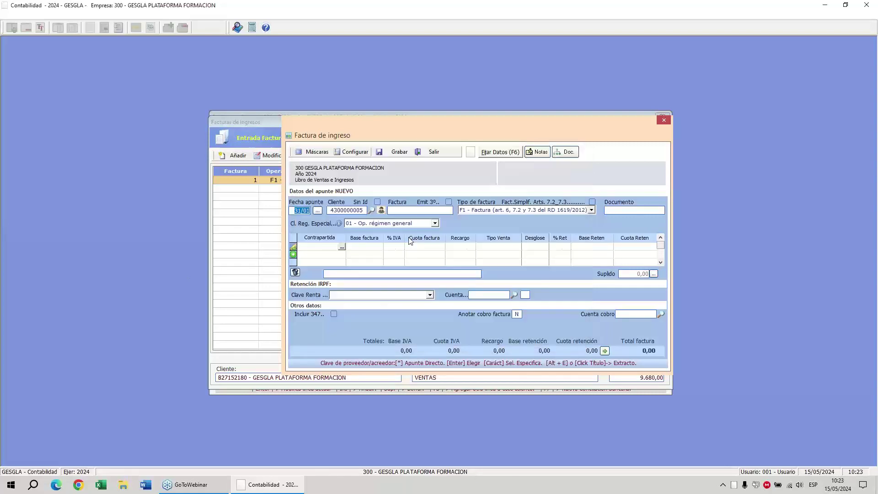
pyautogui.write('2')
pyautogui.press('Return')
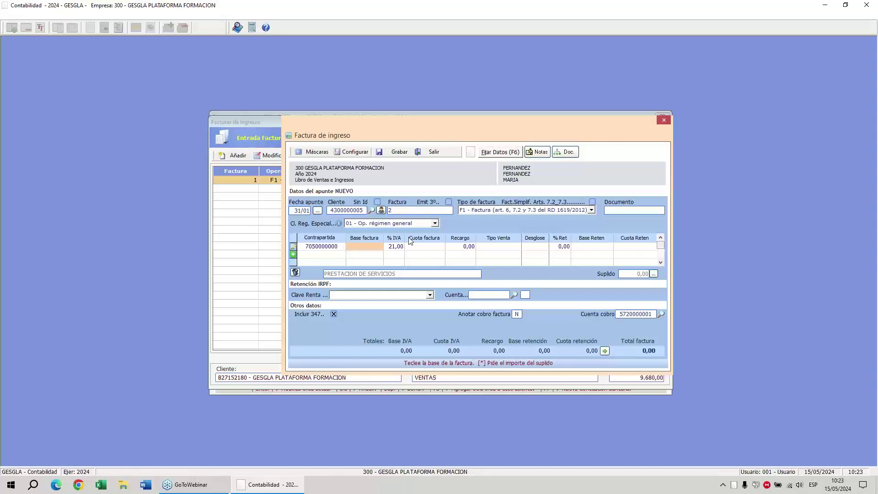
pyautogui.write('1000')
pyautogui.press('Return')
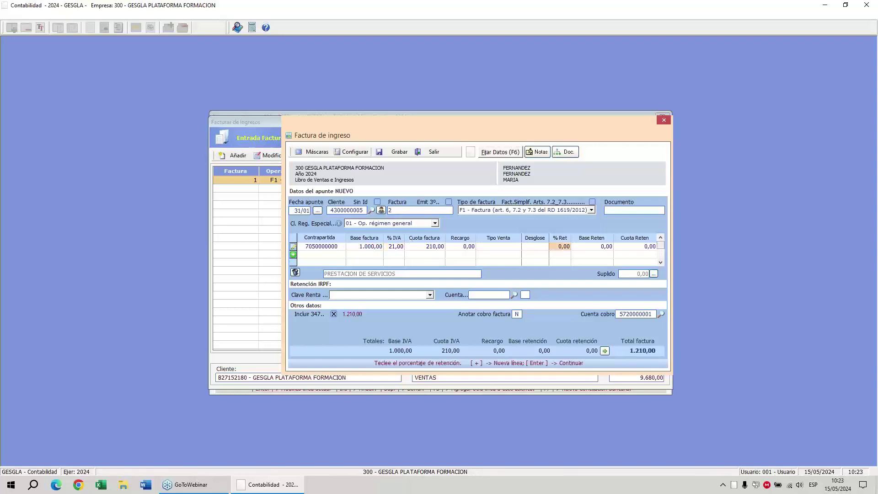
pyautogui.write('15')
pyautogui.press('Return')
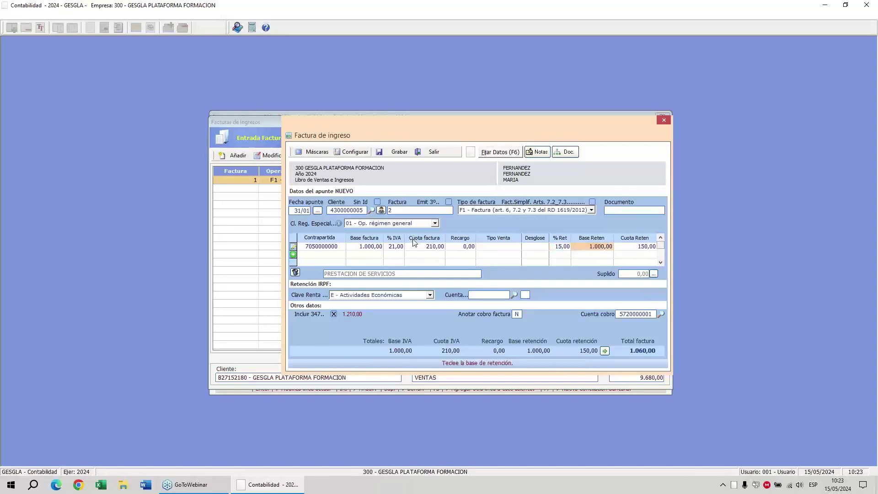
pyautogui.press('Return')
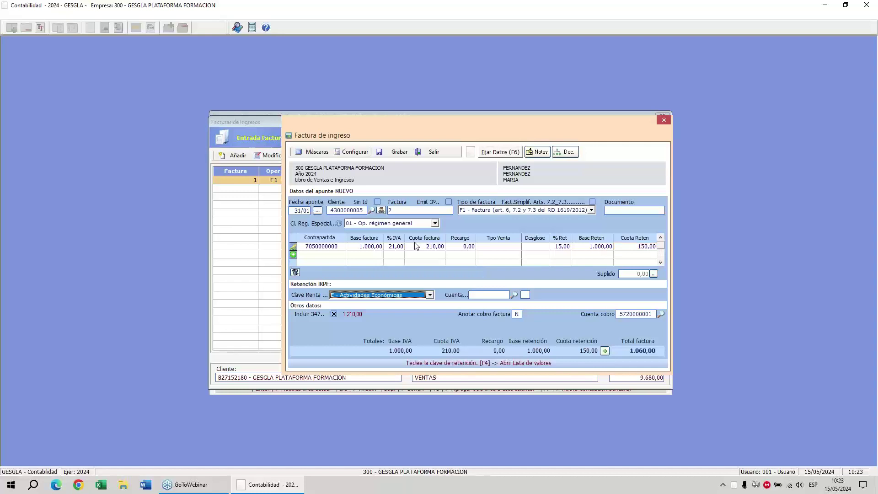
pyautogui.click(430, 295)
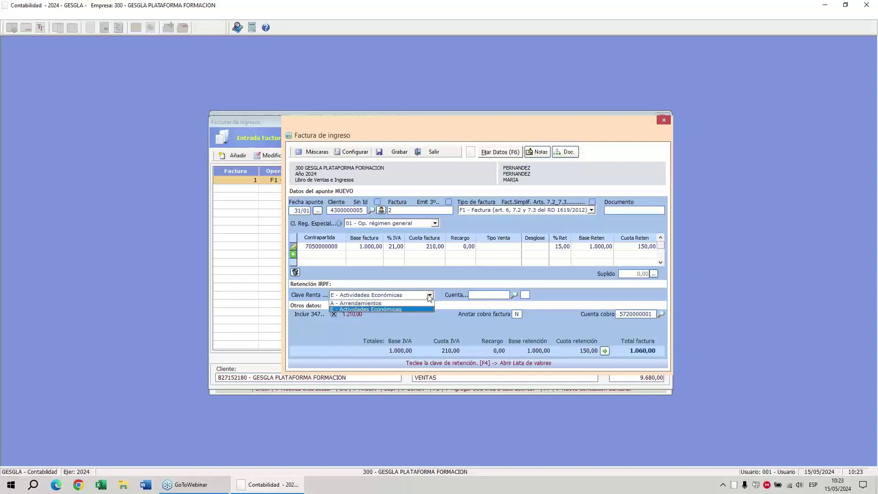
pyautogui.click(400, 309)
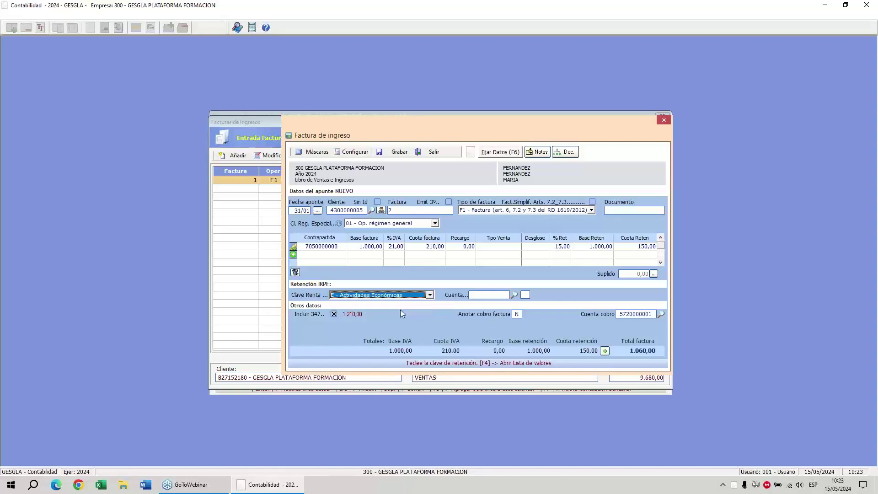
pyautogui.press('Return')
pyautogui.press('Return')
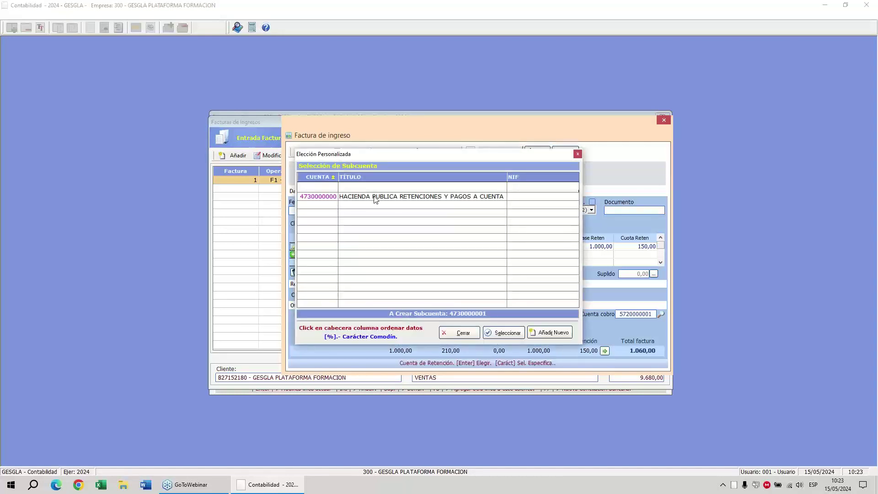
pyautogui.click(376, 198)
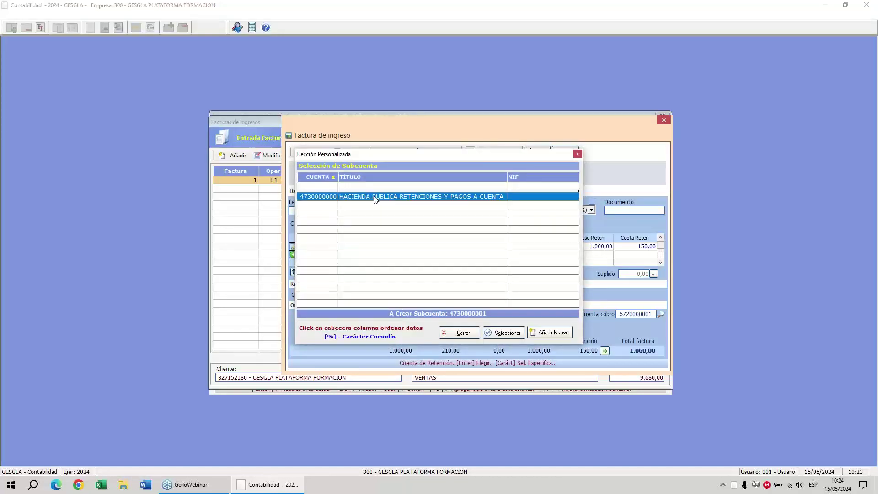
pyautogui.doubleClick(375, 198)
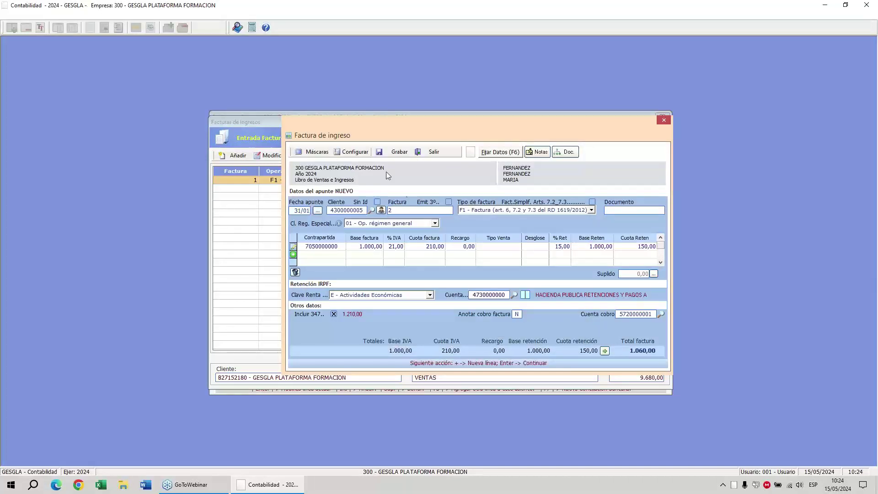
pyautogui.click(397, 153)
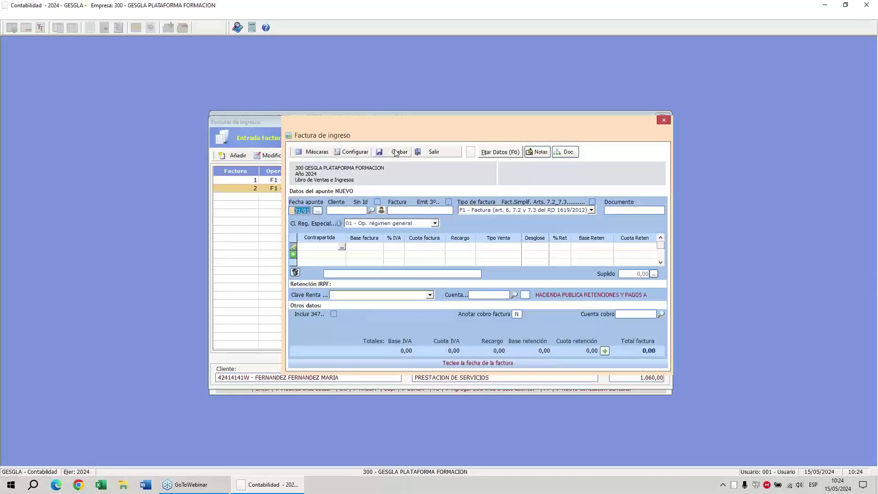
# Enter invoice 3 for EMPRESA DE PRUEBAS SL with a 5.000,00 base and 0% VAT.
pyautogui.press('Return')
pyautogui.write('430')
pyautogui.press('Return')
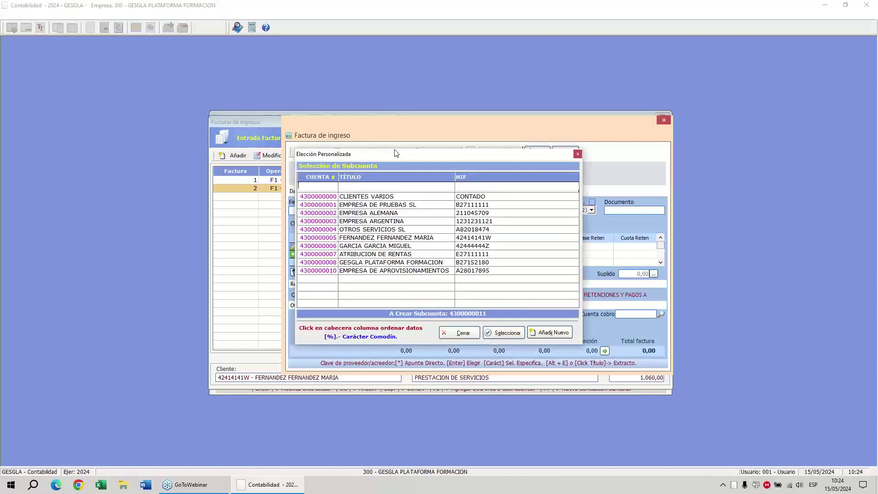
pyautogui.press('Down')
pyautogui.press('Down')
pyautogui.press('Return')
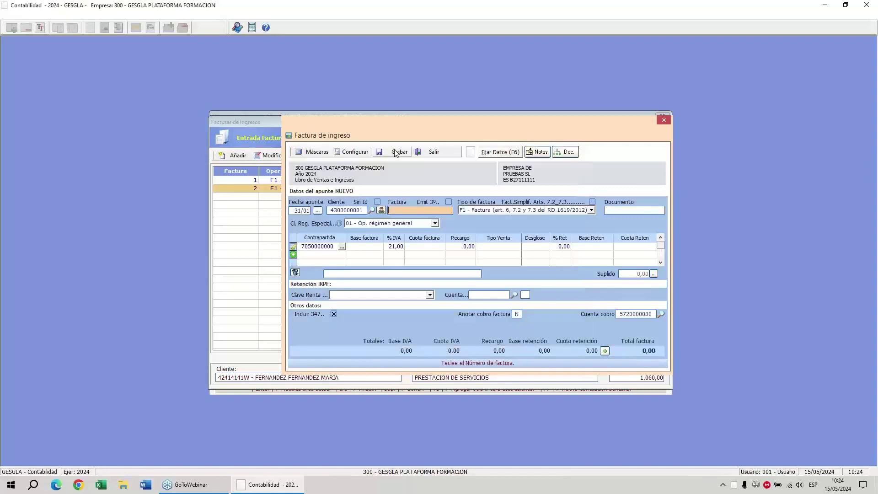
pyautogui.write('3')
pyautogui.press('Return')
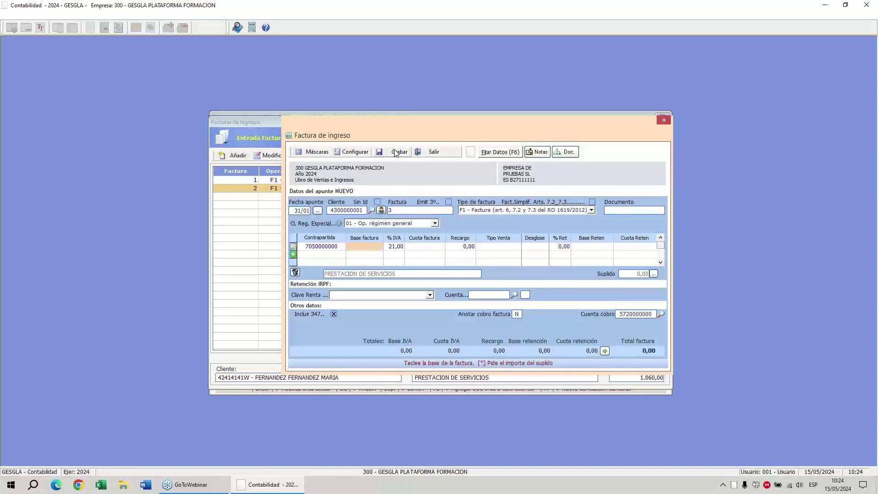
pyautogui.write('5000')
pyautogui.press('Return')
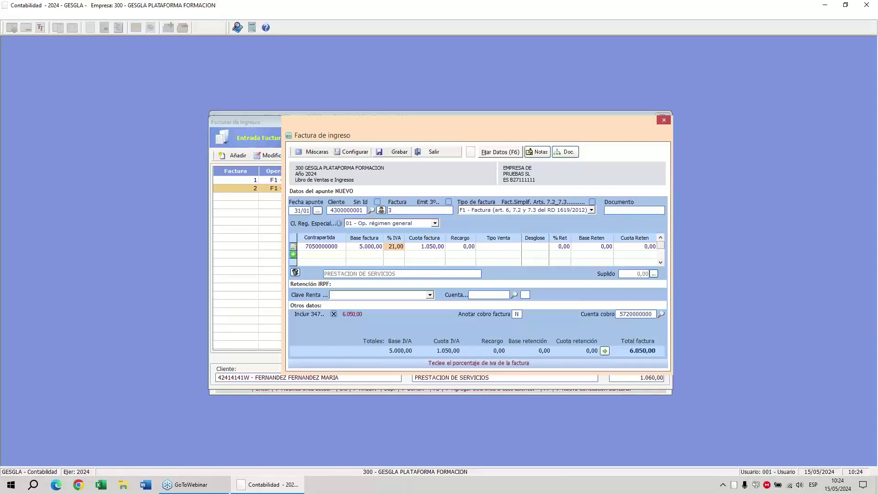
pyautogui.write('0')
pyautogui.press('Return')
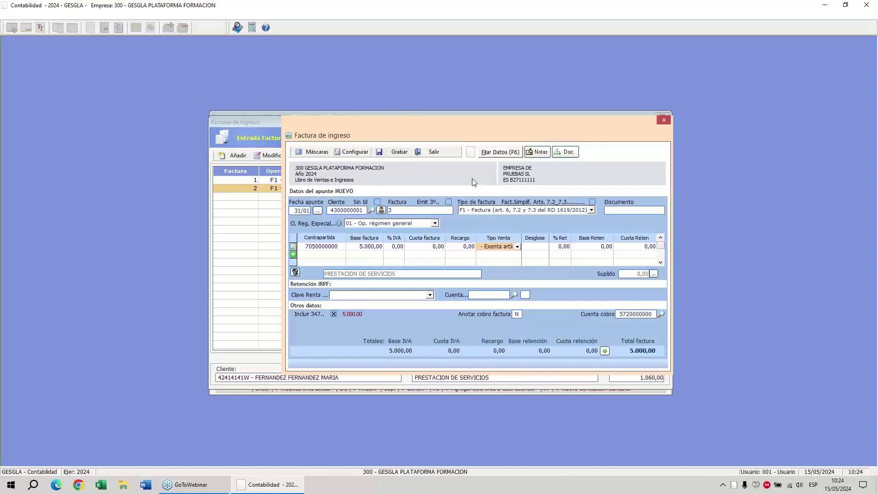
# Set the sale type to I - Sujeta, save invoice 3, and close the form.
pyautogui.click(518, 247)
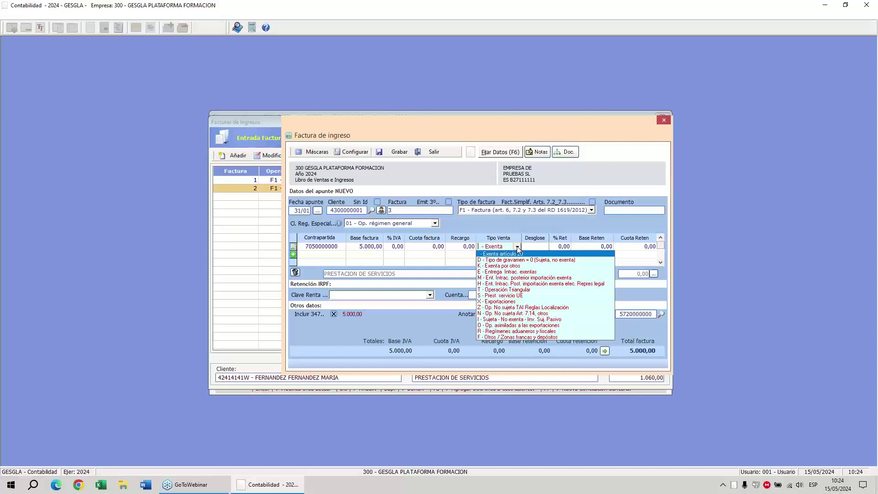
pyautogui.click(501, 320)
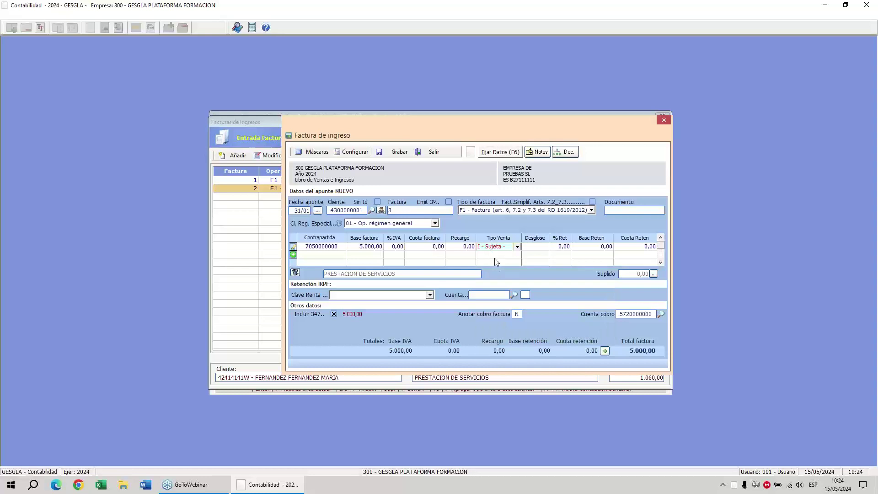
pyautogui.click(399, 152)
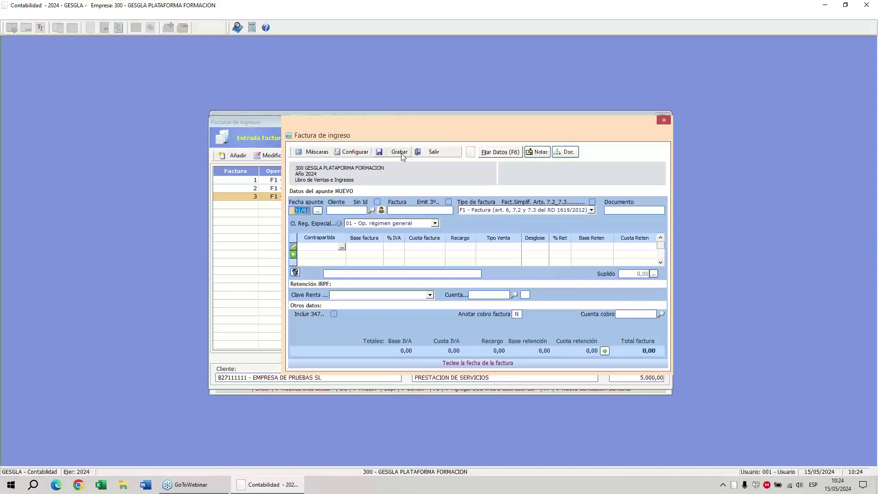
pyautogui.click(437, 155)
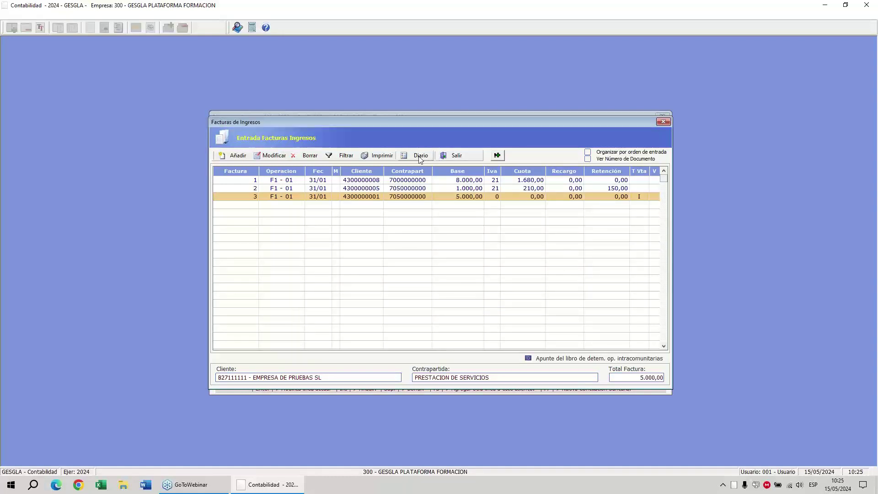
# Open the company journal and review entry 13 posting invoice 3 for 5.000,00.
pyautogui.click(420, 155)
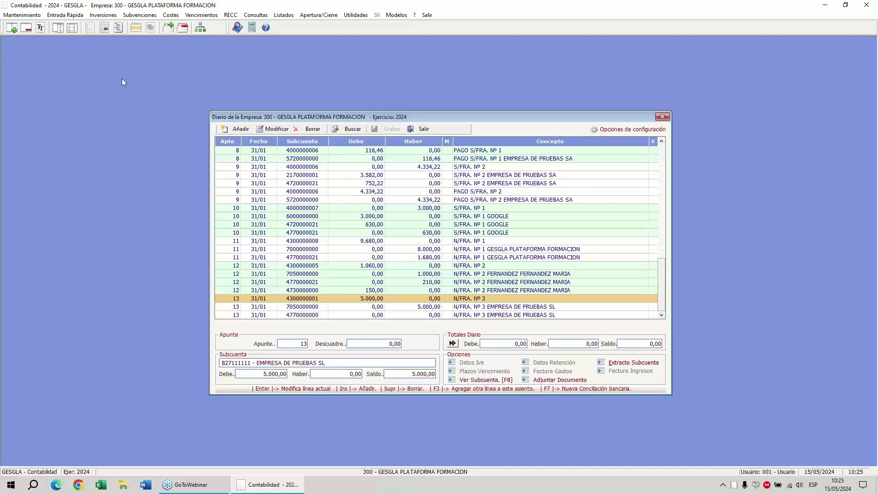
pyautogui.click(744, 120)
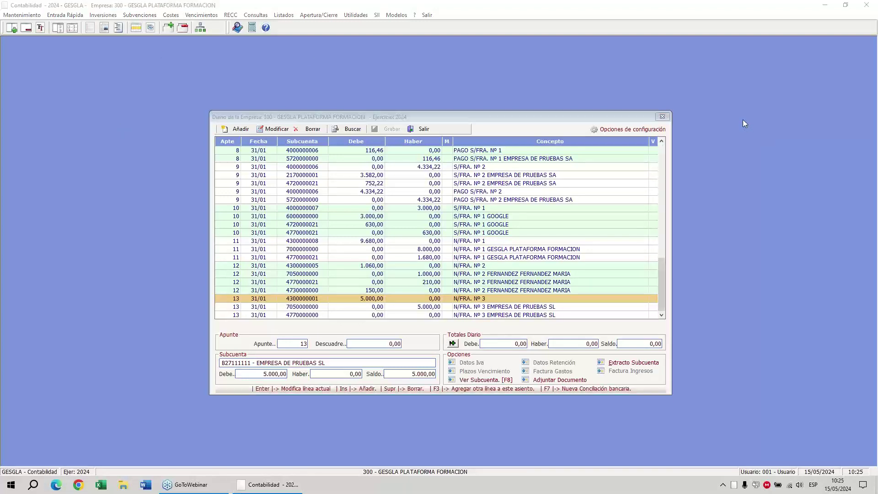
pyautogui.click(749, 152)
pyautogui.moveTo(358, 103)
pyautogui.mouseDown()
pyautogui.moveTo(373, 97)
pyautogui.moveTo(459, 122)
pyautogui.moveTo(332, 151)
pyautogui.moveTo(193, 106)
pyautogui.moveTo(409, 94)
pyautogui.mouseUp()
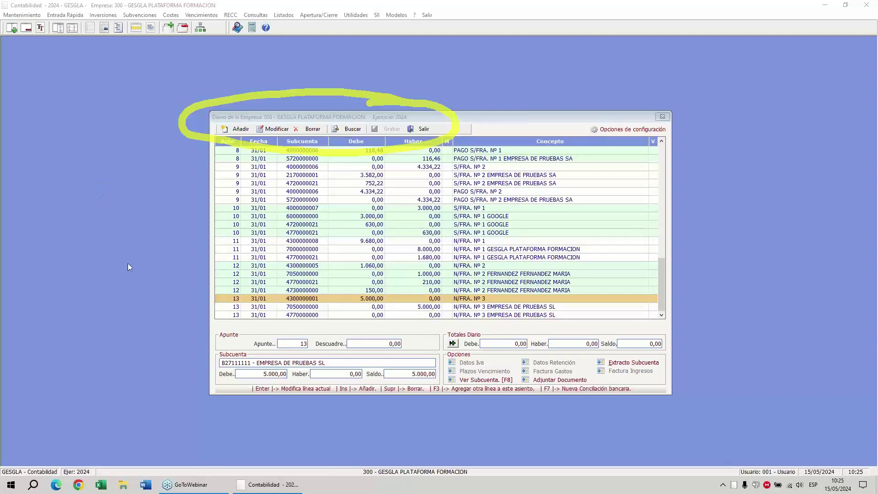
pyautogui.moveTo(224, 114)
pyautogui.mouseDown()
pyautogui.moveTo(269, 119)
pyautogui.moveTo(218, 120)
pyautogui.moveTo(187, 143)
pyautogui.moveTo(191, 322)
pyautogui.moveTo(194, 310)
pyautogui.moveTo(182, 346)
pyautogui.mouseUp()
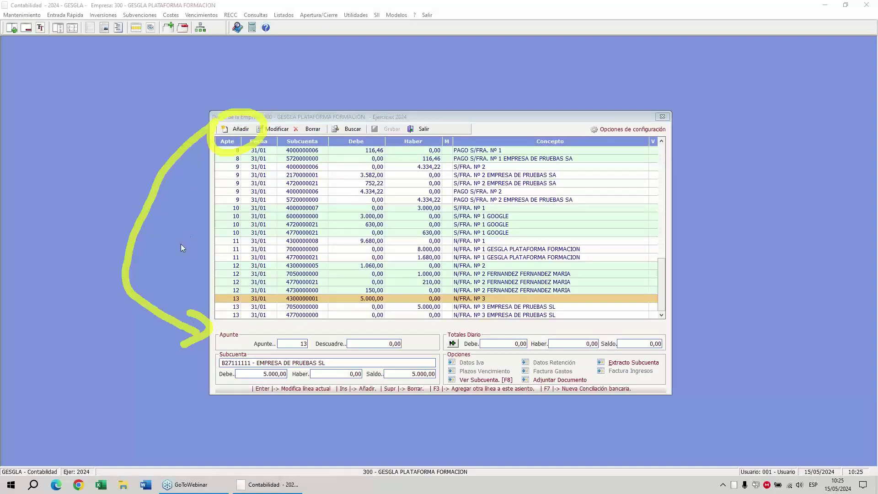
pyautogui.click(240, 130)
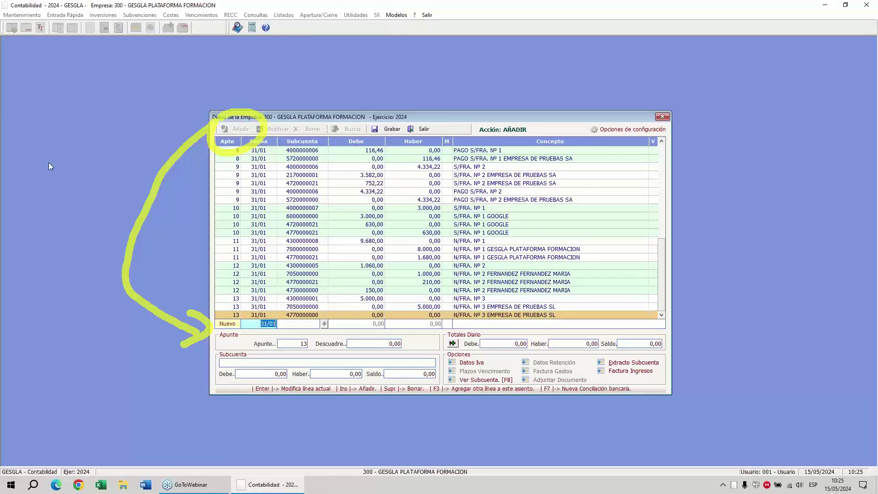
pyautogui.write('15/02')
pyautogui.press('Return')
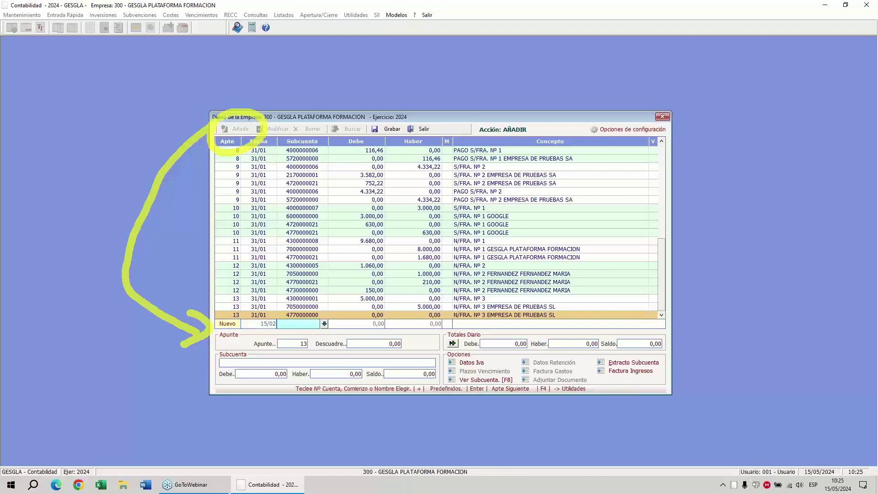
pyautogui.write('572')
pyautogui.press('Return')
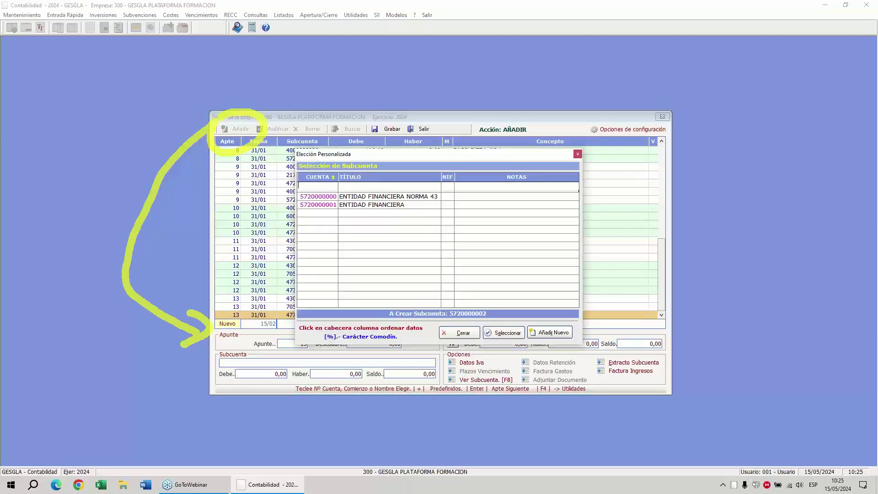
pyautogui.press('Return')
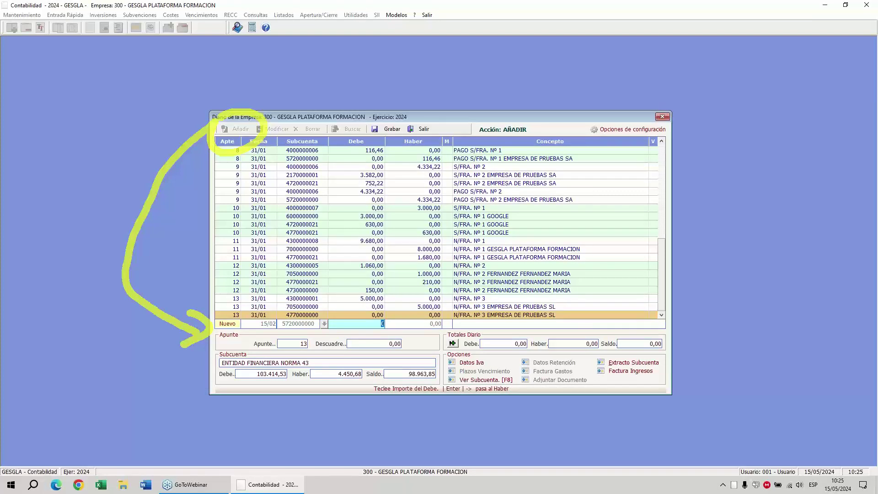
pyautogui.write('150')
pyautogui.press('Return')
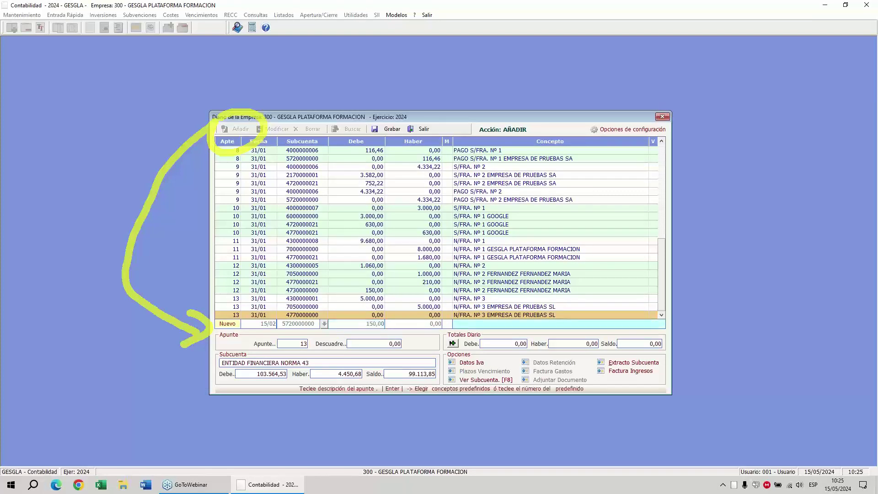
pyautogui.write('INGRESO EN VENTANILLA')
pyautogui.press('Return')
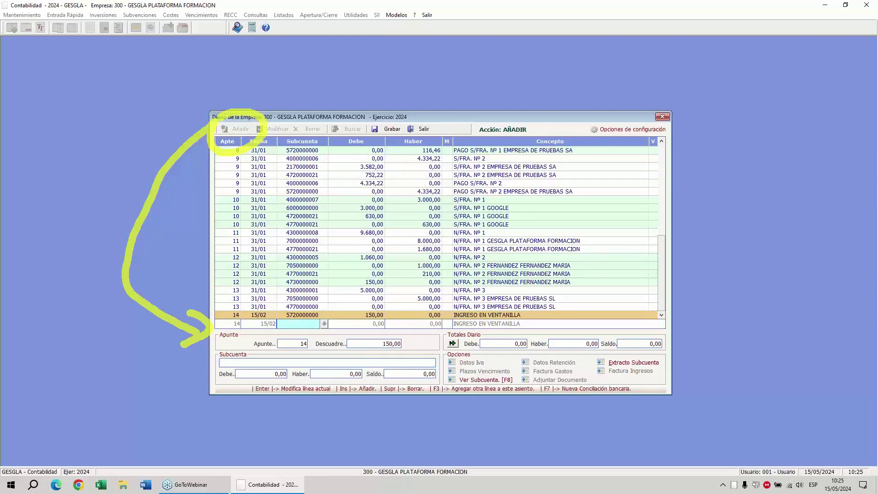
pyautogui.write('CAJA')
pyautogui.press('Return')
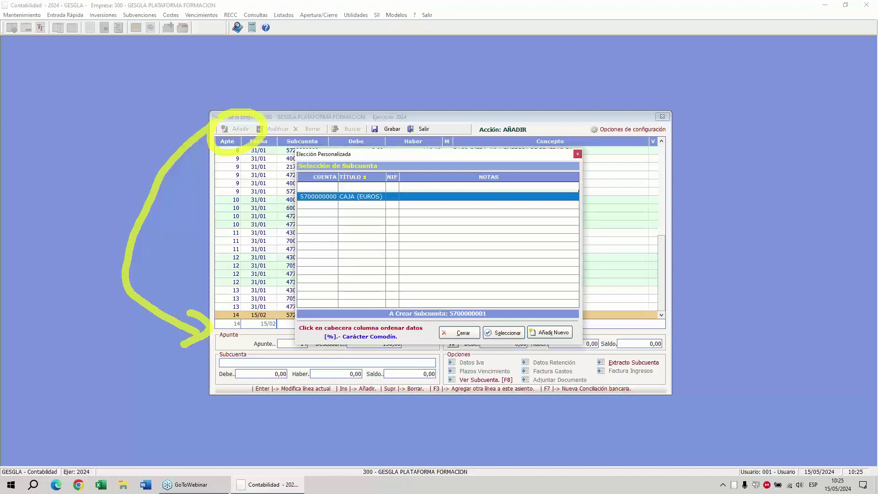
pyautogui.press('Return')
pyautogui.press('Return')
pyautogui.press('Return')
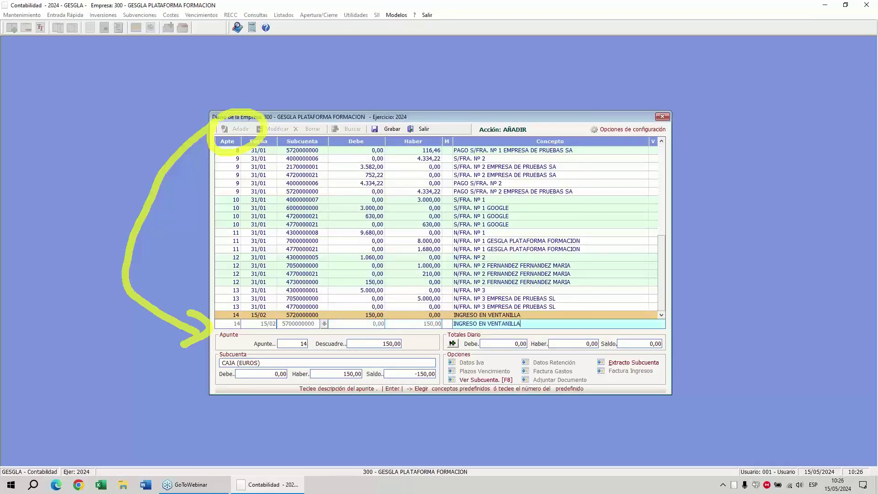
pyautogui.press('Return')
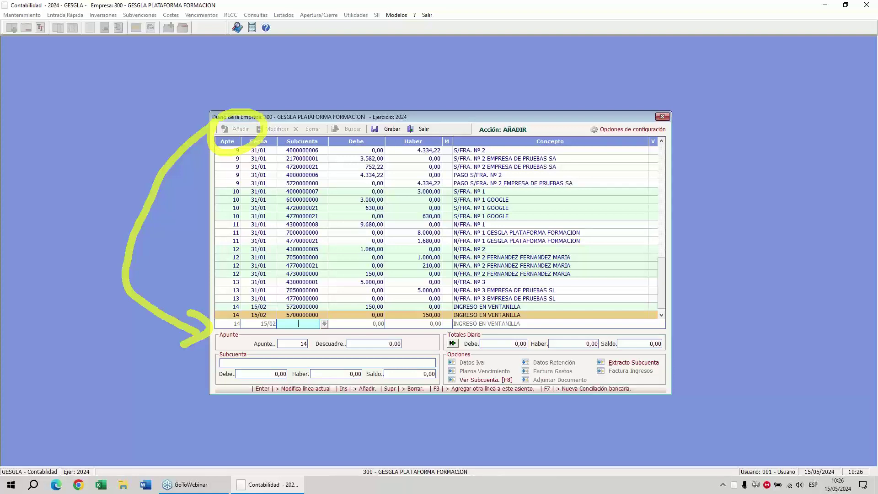
pyautogui.press('Escape')
pyautogui.press('Up')
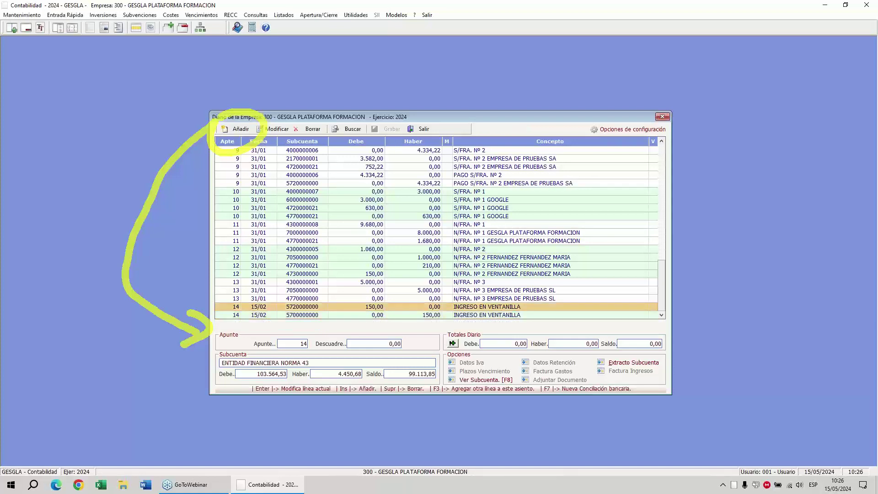
pyautogui.press('Down')
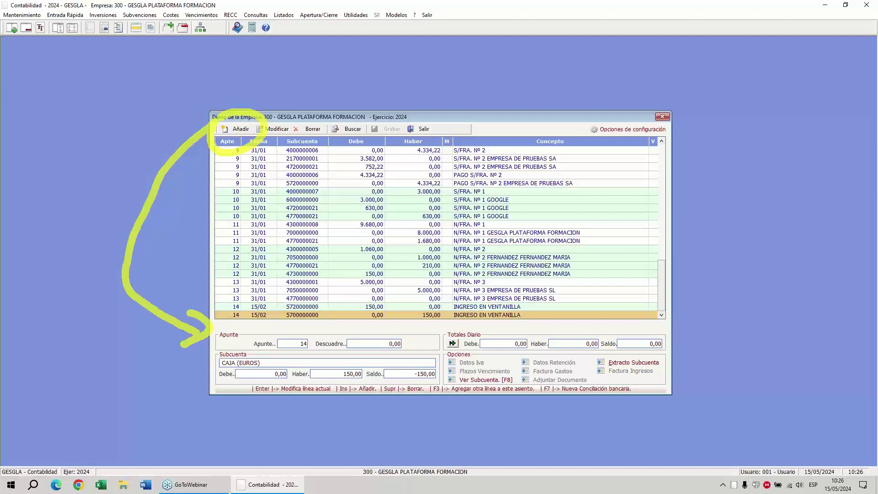
pyautogui.press('Insert')
pyautogui.write('16/05')
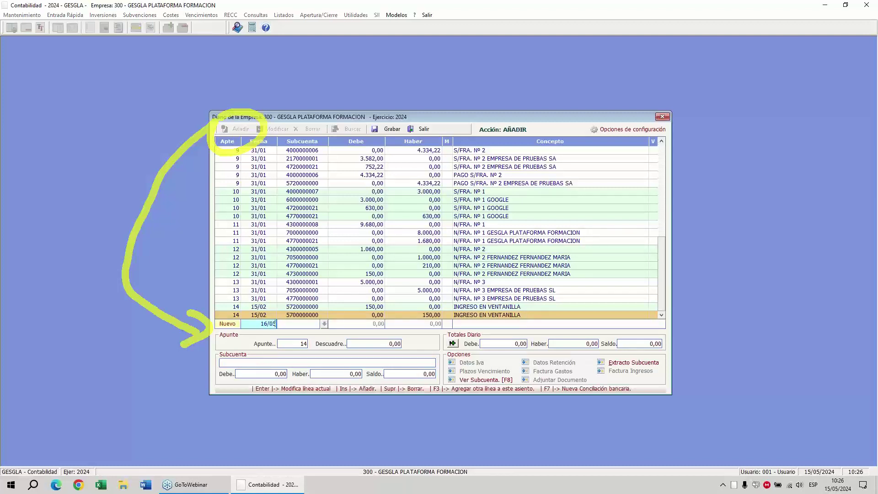
pyautogui.press('BackSpace')
pyautogui.write('2')
pyautogui.press('Return')
pyautogui.write('5720000000')
pyautogui.press('Return')
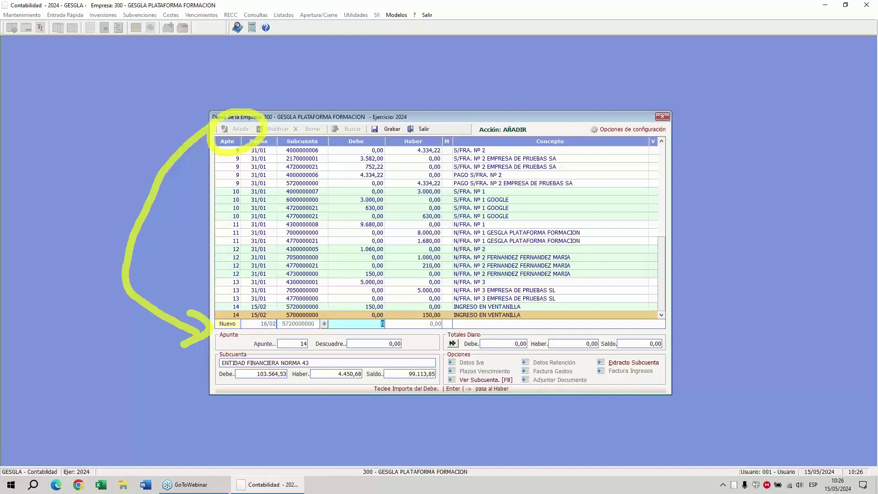
pyautogui.write('200')
pyautogui.press('Return')
pyautogui.write('INGRES')
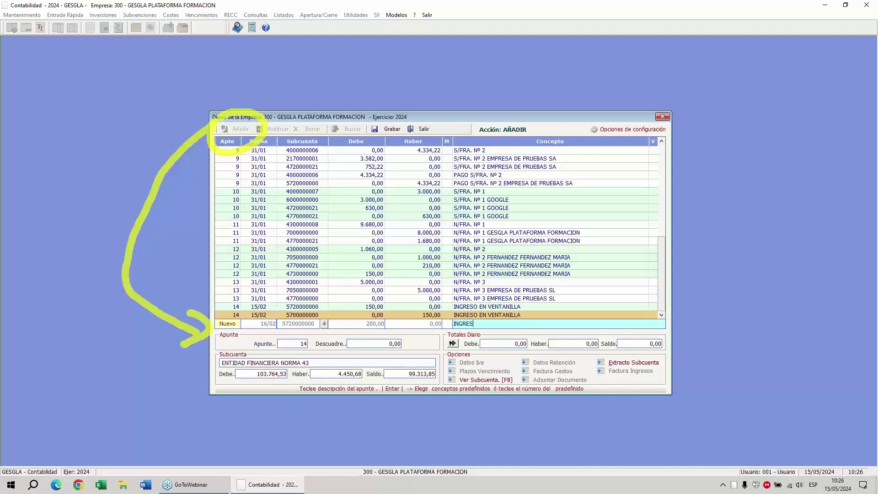
pyautogui.write('O EN VENTANILLA')
pyautogui.press('Return')
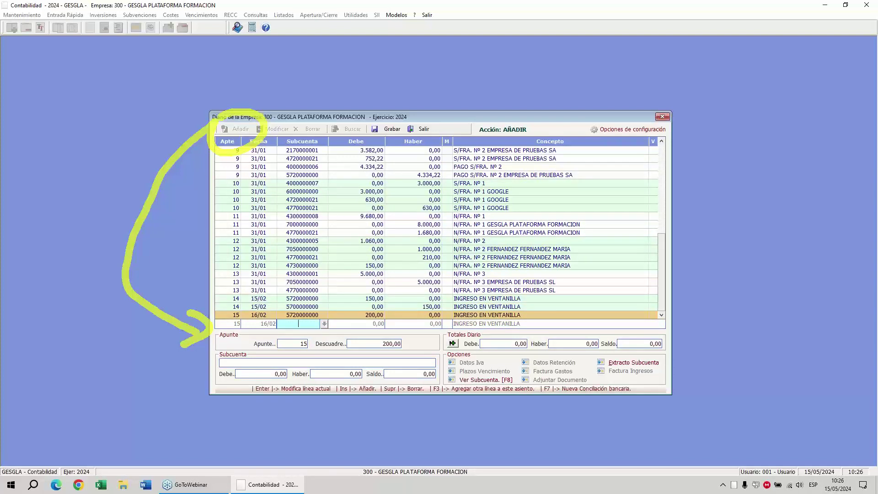
# Check the 200,00 imbalance and exit the journal.
pyautogui.press('Escape')
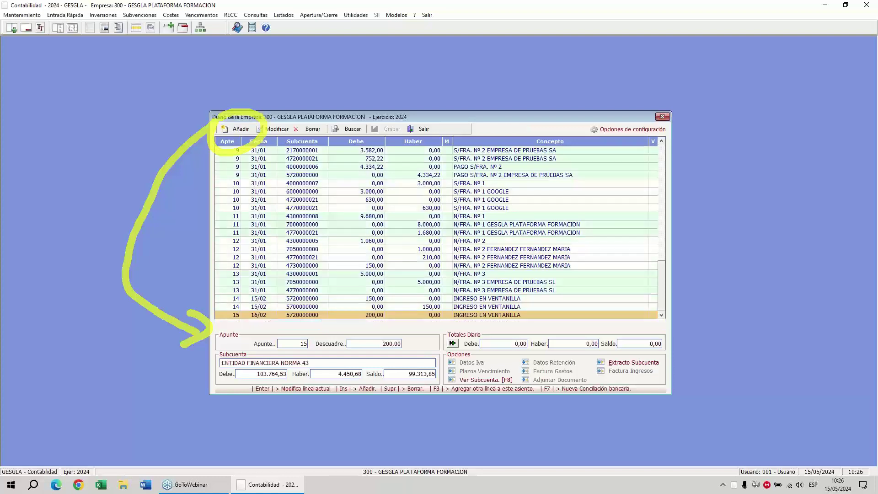
pyautogui.click(387, 344)
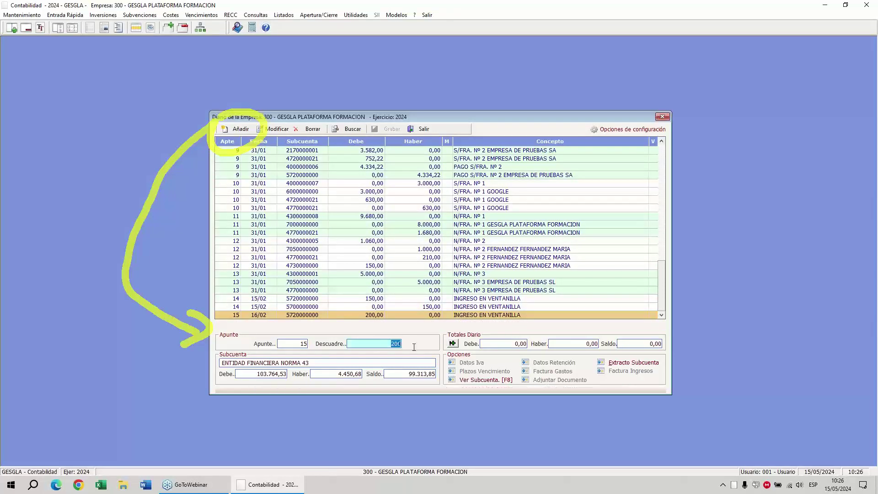
pyautogui.press('Escape')
pyautogui.press('Return')
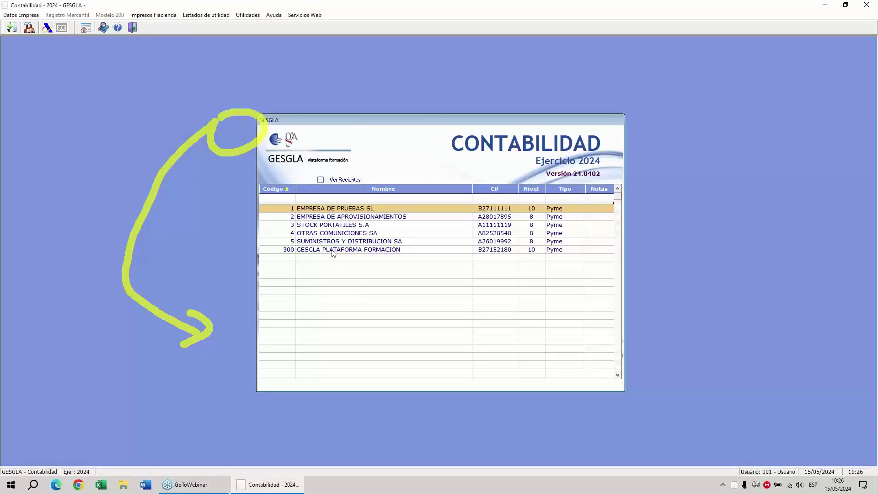
# Reopen company 300 GESGLA PLATAFORMA FORMACION, dismiss the unbalanced entry alert, and add a line to entry 15.
pyautogui.doubleClick(333, 250)
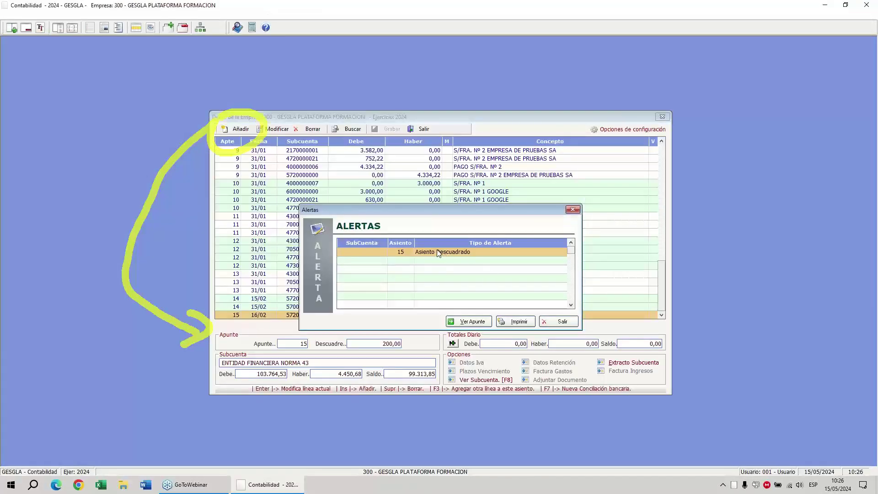
pyautogui.click(477, 323)
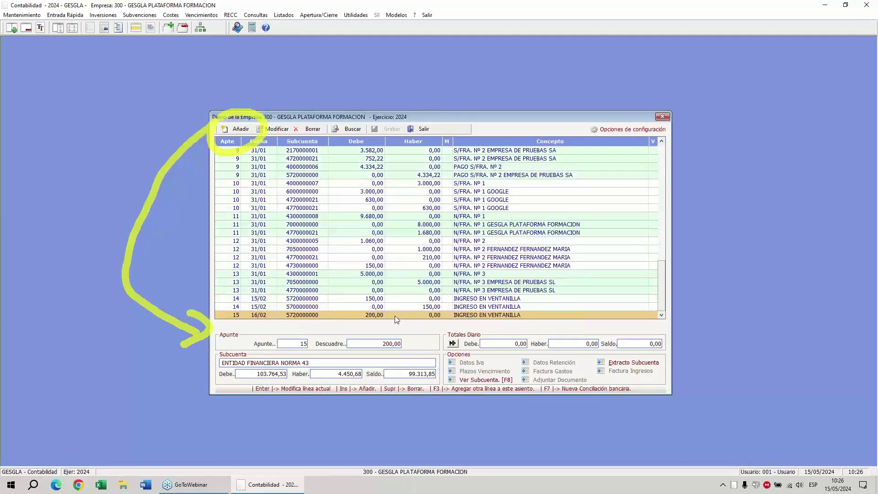
pyautogui.click(739, 118)
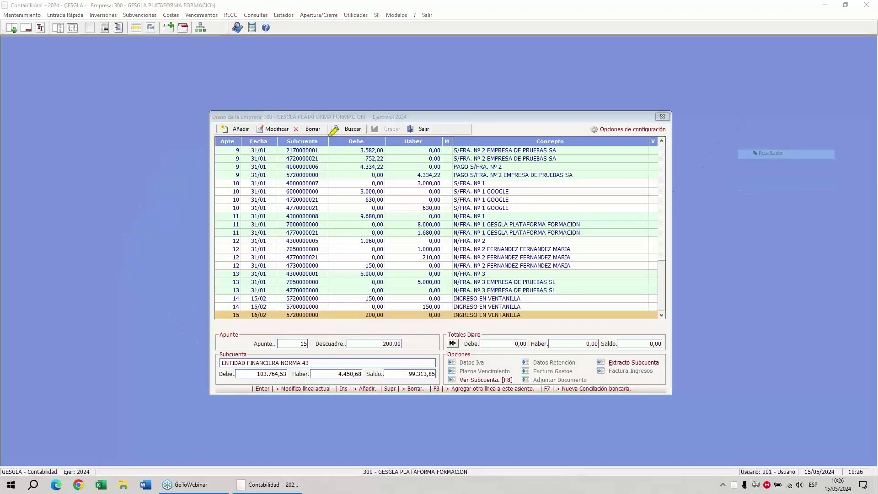
pyautogui.moveTo(219, 118)
pyautogui.mouseDown()
pyautogui.moveTo(253, 137)
pyautogui.moveTo(215, 122)
pyautogui.mouseUp()
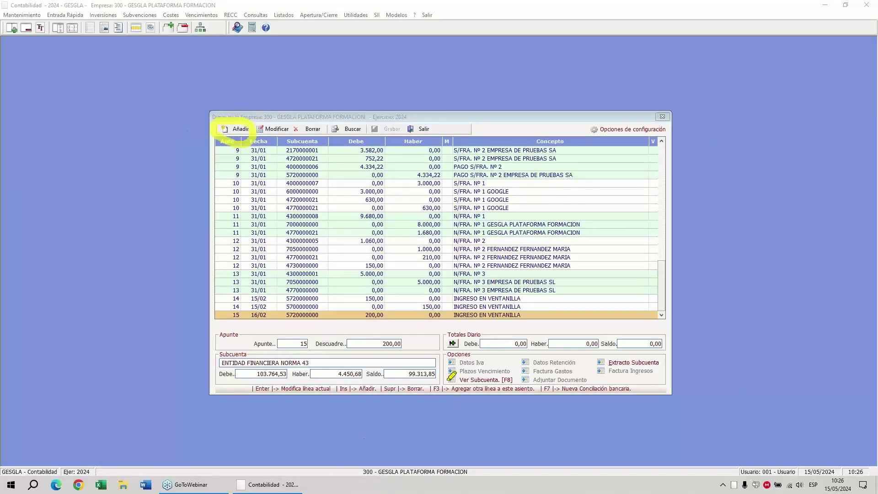
pyautogui.moveTo(446, 379)
pyautogui.mouseDown()
pyautogui.moveTo(412, 388)
pyautogui.moveTo(554, 401)
pyautogui.moveTo(447, 381)
pyautogui.mouseUp()
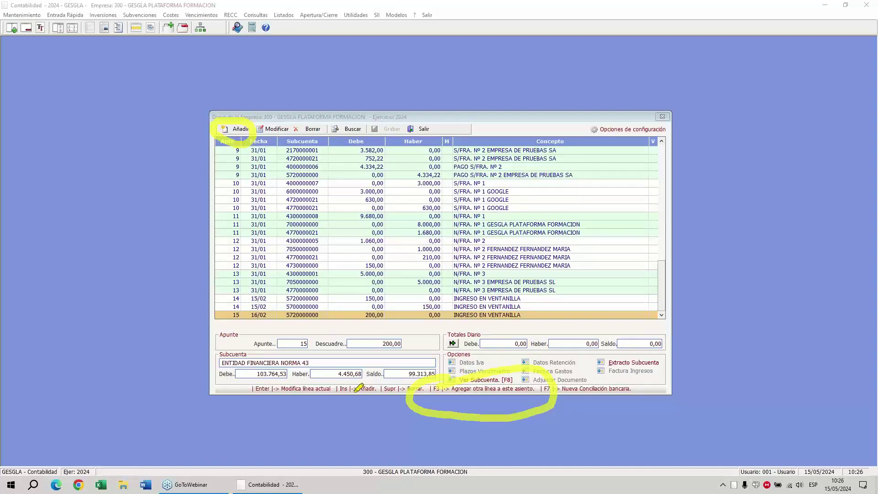
pyautogui.click(167, 364)
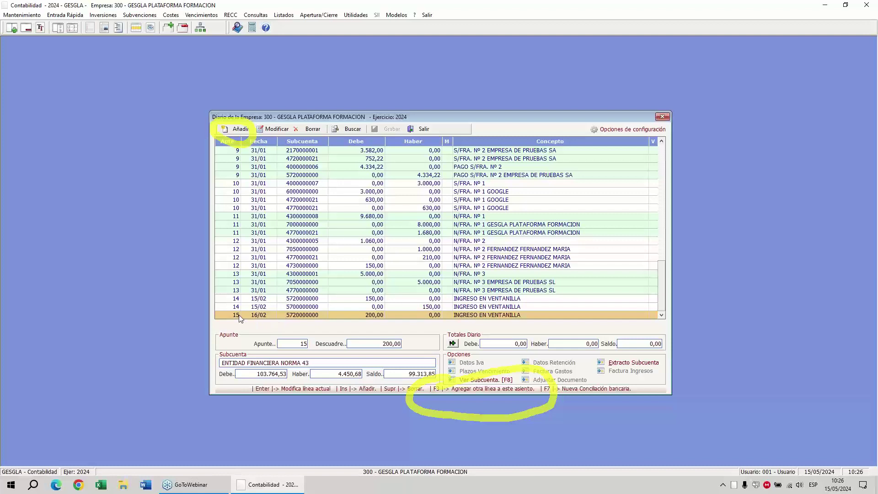
pyautogui.press('F3')
pyautogui.write('570')
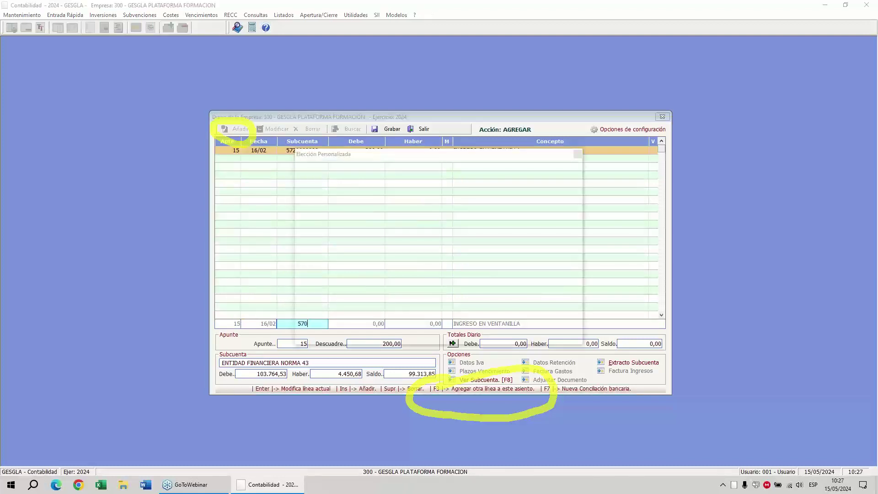
pyautogui.press('Return')
pyautogui.press('Return')
pyautogui.press('Return')
pyautogui.write('2')
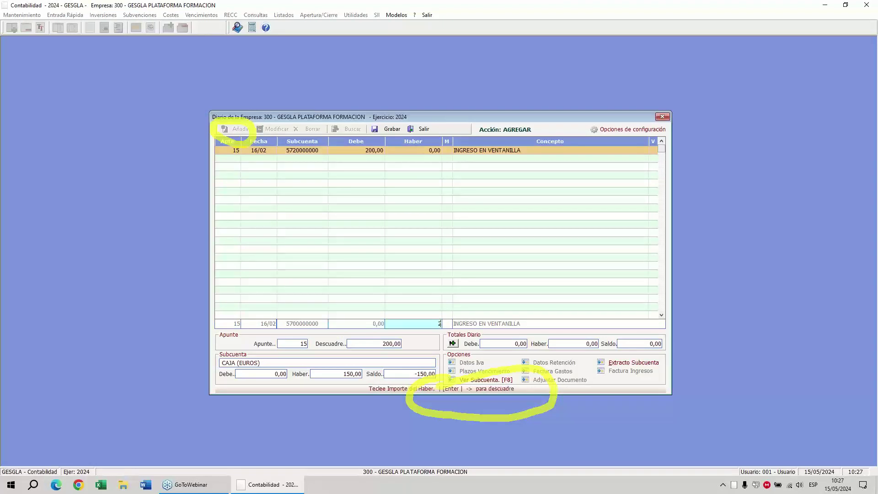
pyautogui.write('00')
pyautogui.press('Return')
pyautogui.press('Return')
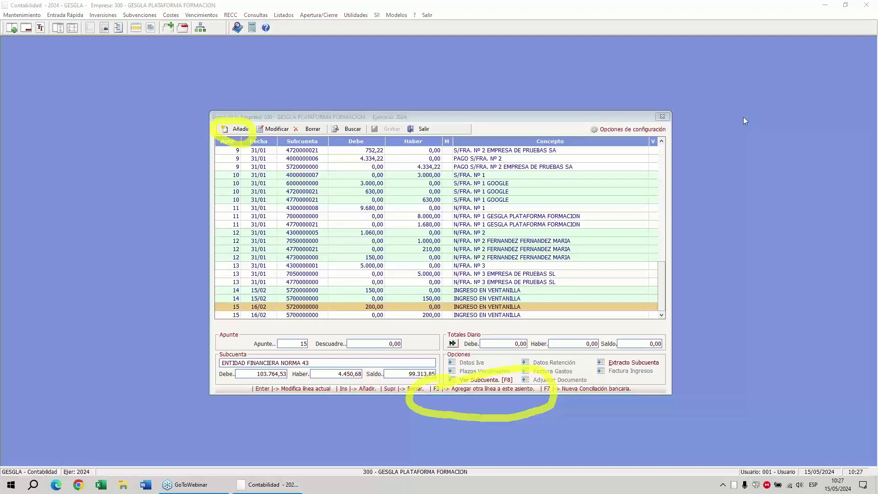
# Select the first line of entry 12 and bring up the 'Borrar en el diario' delete dialog.
pyautogui.click(314, 234)
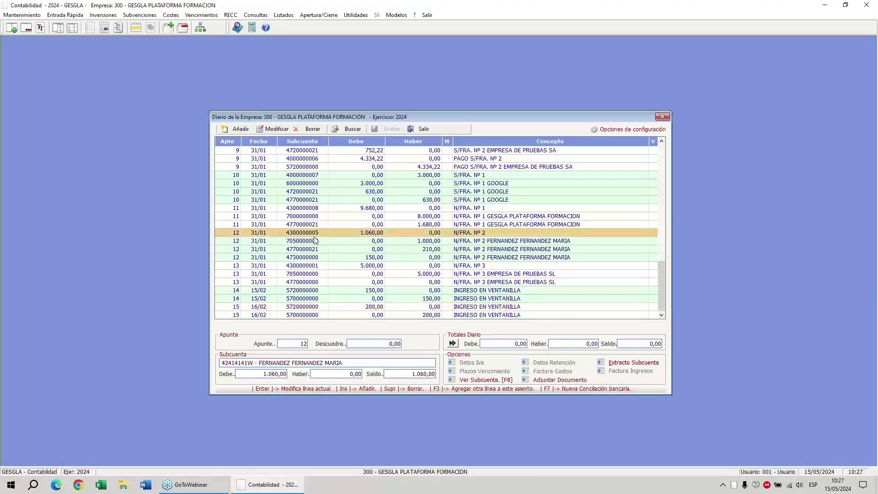
pyautogui.click(274, 129)
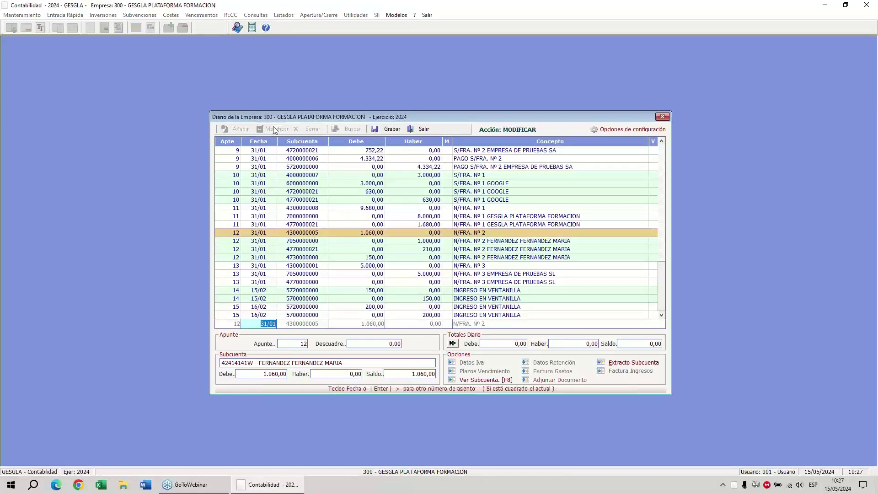
pyautogui.press('Escape')
pyautogui.click(307, 131)
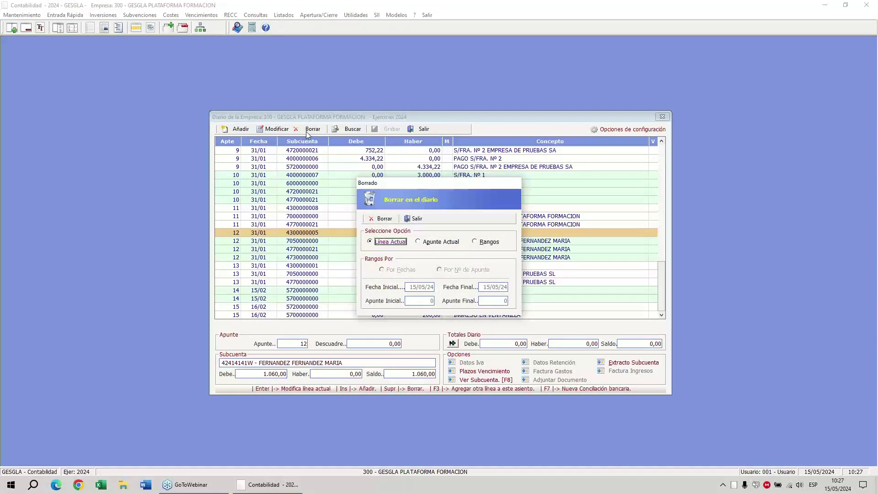
# Leave the Borrado options without deleting, and browse the Fecha, Apunte, Importe and Concepto search criteria.
pyautogui.click(417, 219)
pyautogui.click(349, 130)
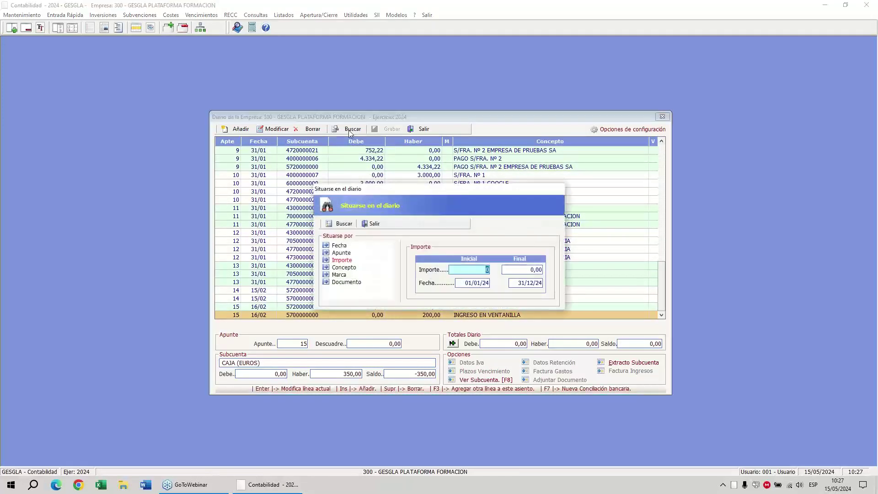
pyautogui.click(339, 245)
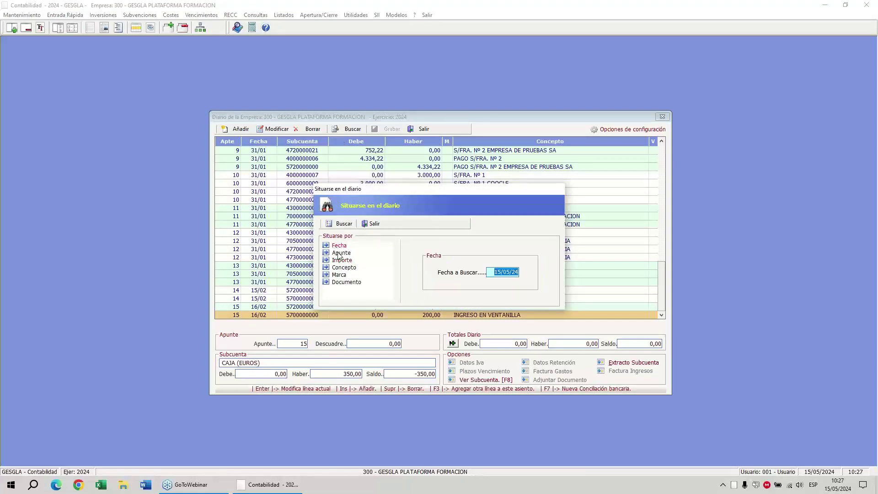
pyautogui.click(337, 253)
pyautogui.click(339, 260)
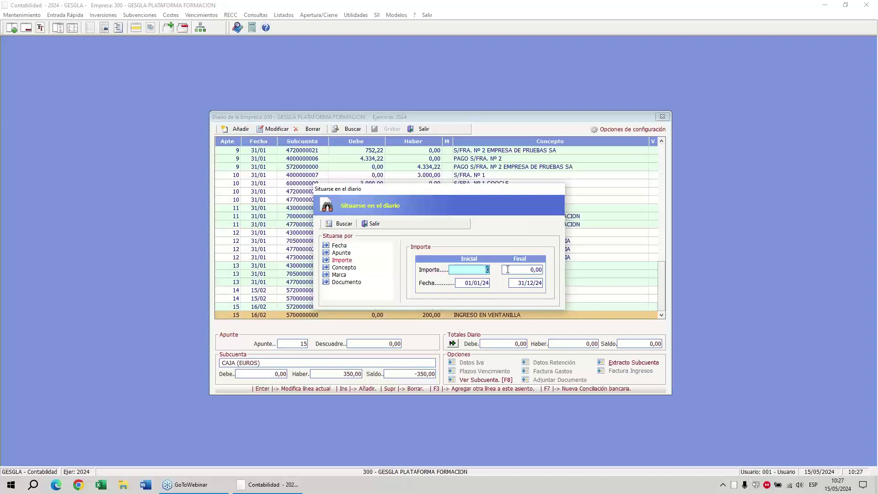
pyautogui.click(344, 269)
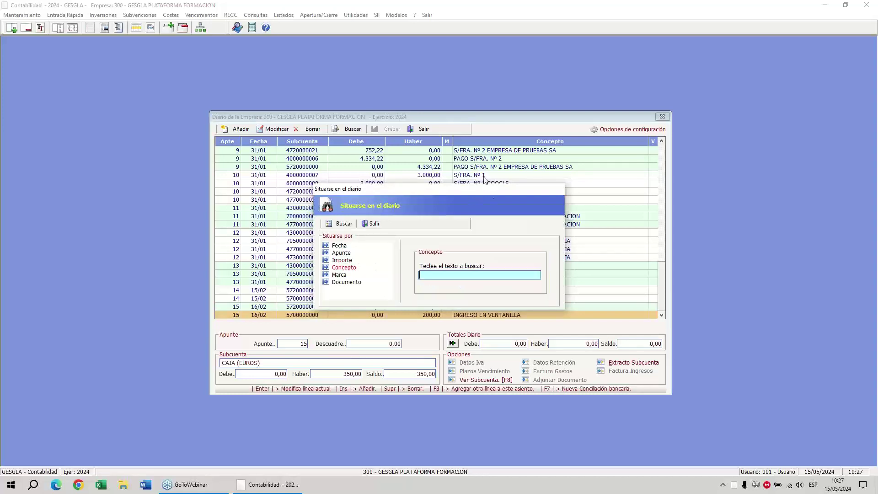
pyautogui.click(378, 226)
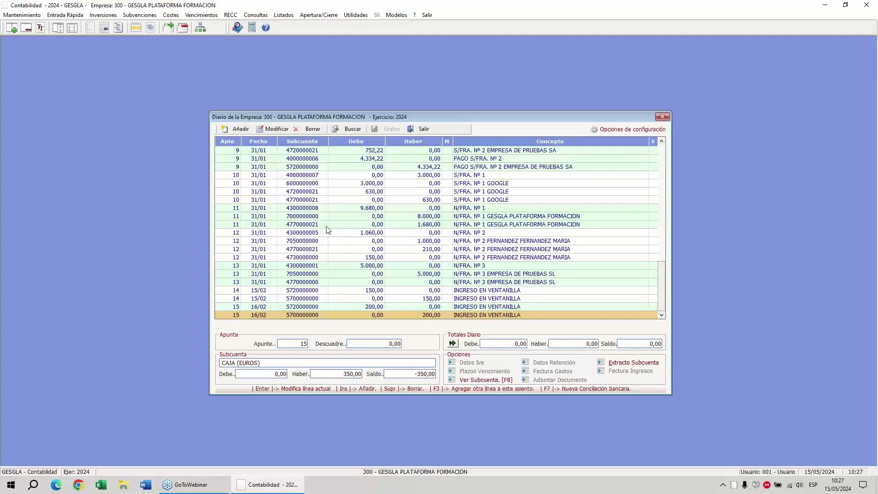
pyautogui.click(255, 15)
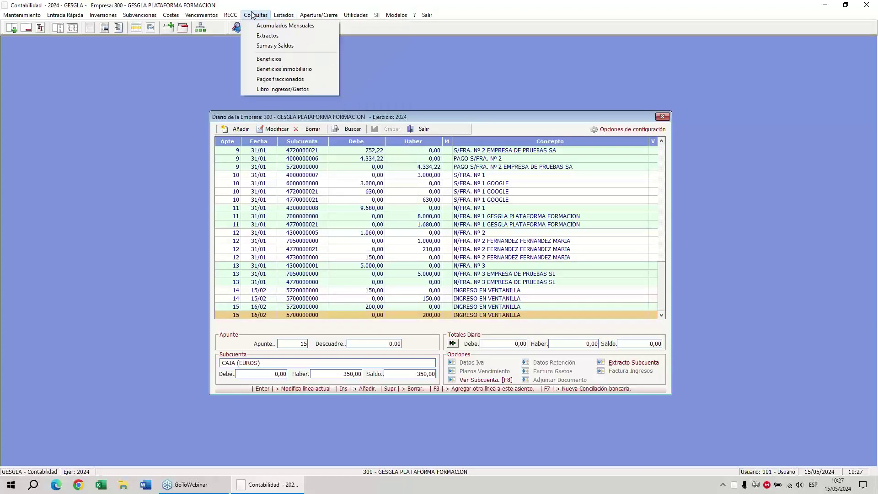
pyautogui.click(264, 36)
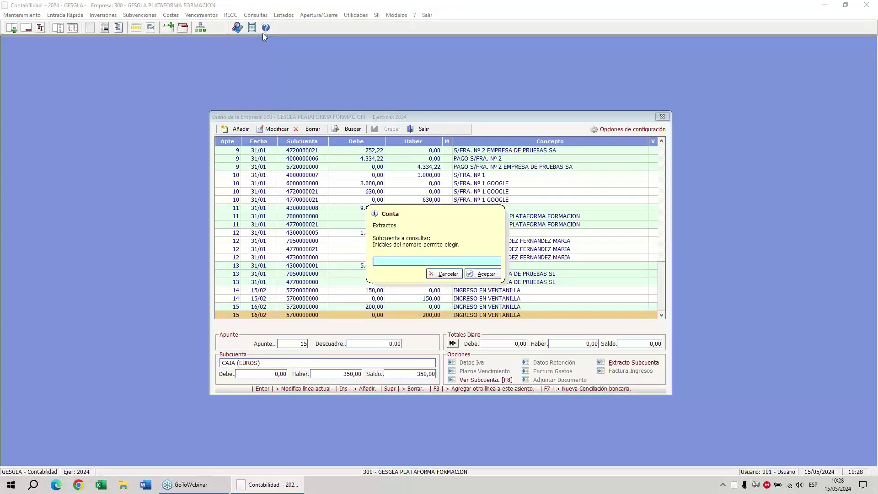
pyautogui.write('EMP')
pyautogui.press('Return')
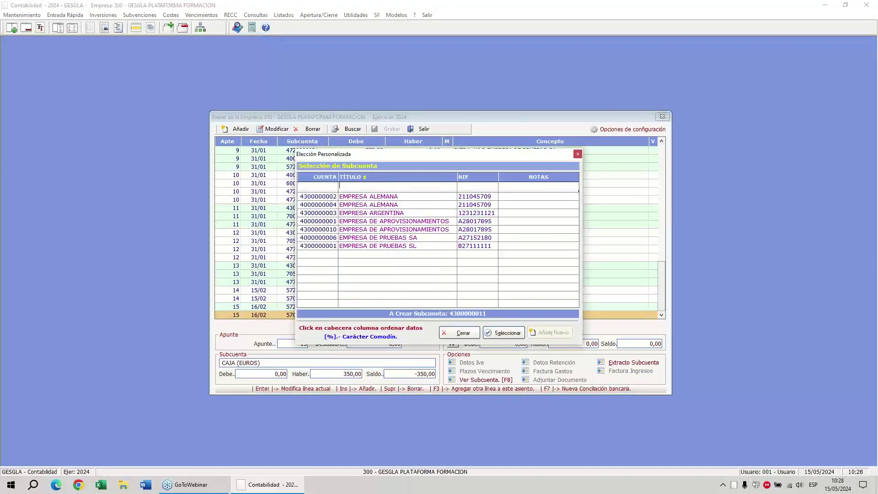
pyautogui.press('Down')
pyautogui.press('Down')
pyautogui.press('Down')
pyautogui.press('Down')
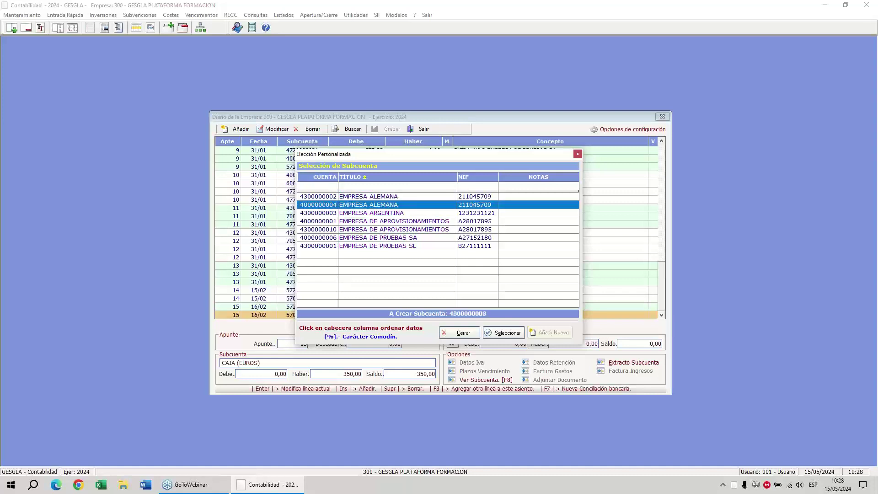
pyautogui.press('Return')
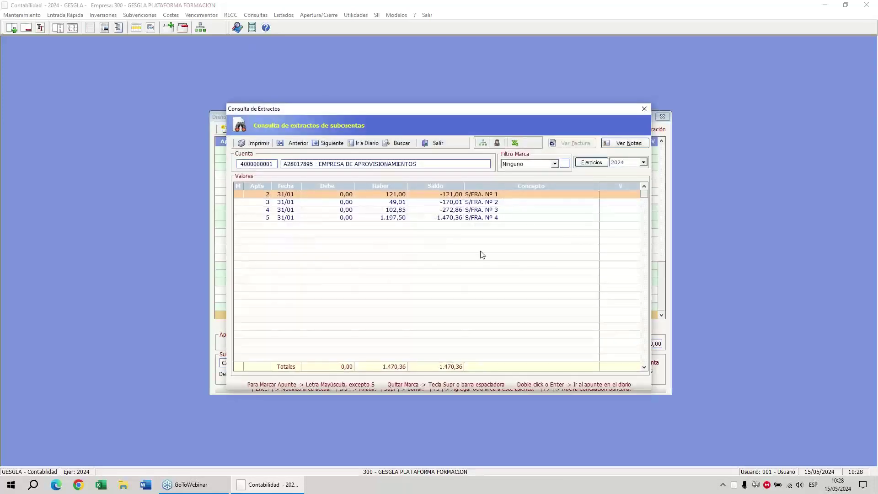
# Check the account statement for fiscal year 2023, then switch back to 2024.
pyautogui.click(644, 163)
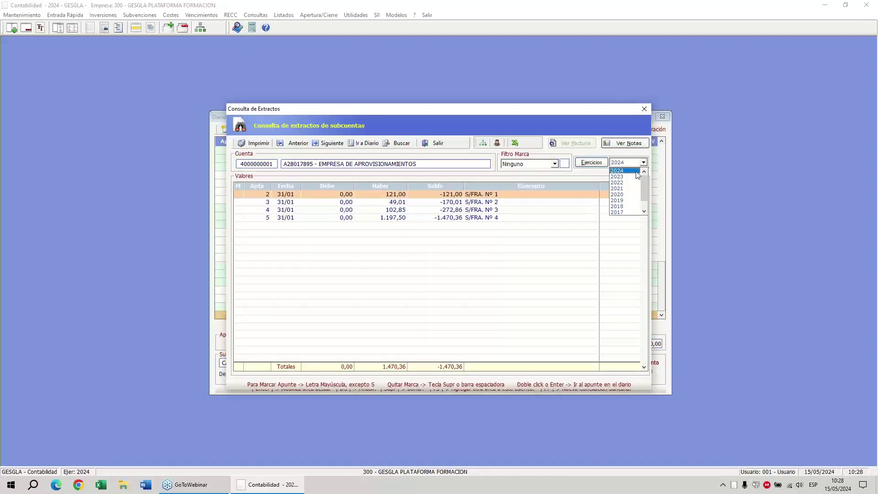
pyautogui.click(638, 176)
pyautogui.click(643, 163)
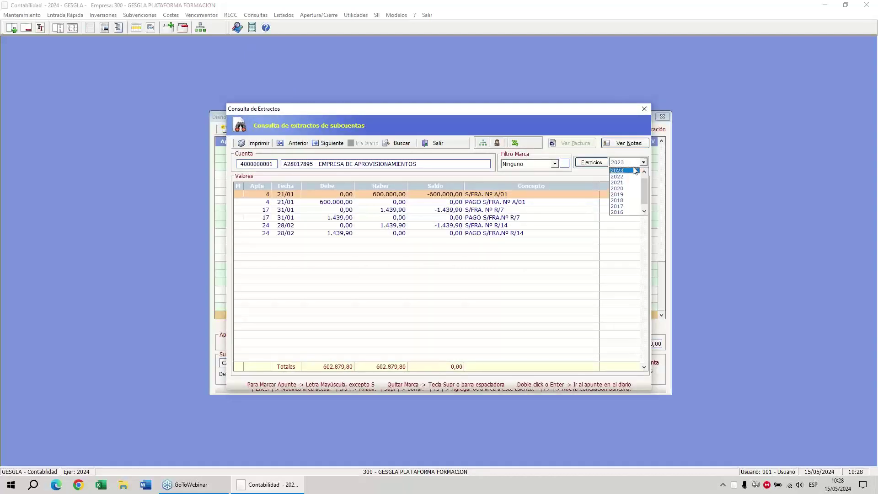
pyautogui.click(630, 171)
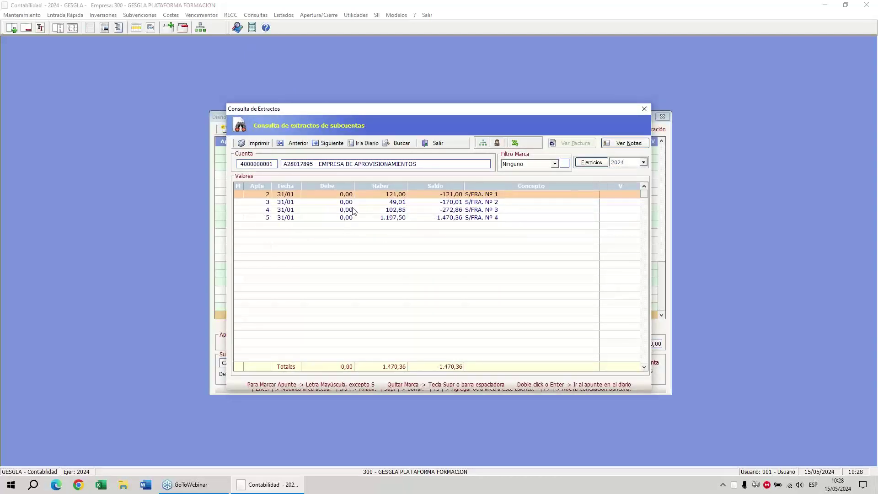
# Mark entry 3 (S/FRA. Nº 2) with an X and bring up the statement listing options.
pyautogui.click(352, 201)
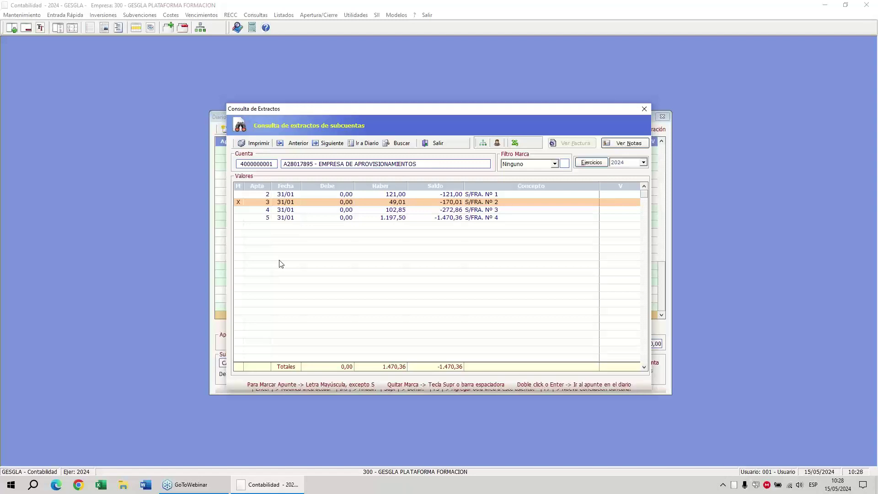
pyautogui.press('Down')
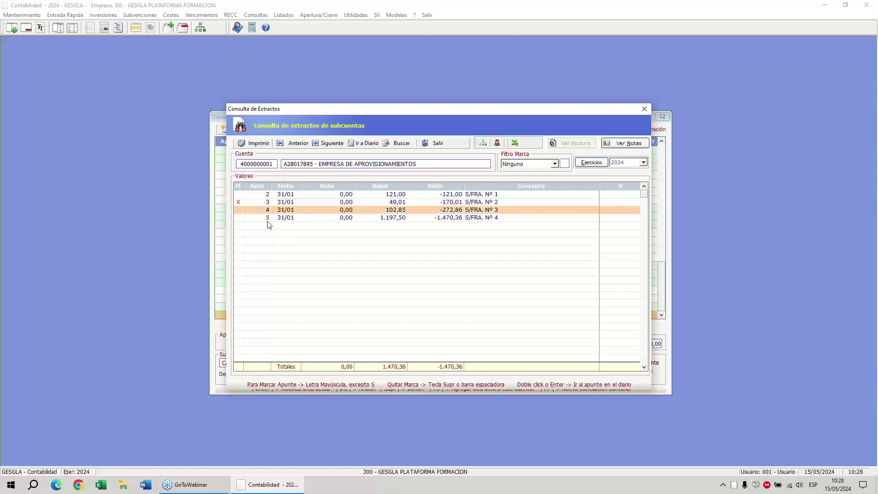
pyautogui.click(254, 143)
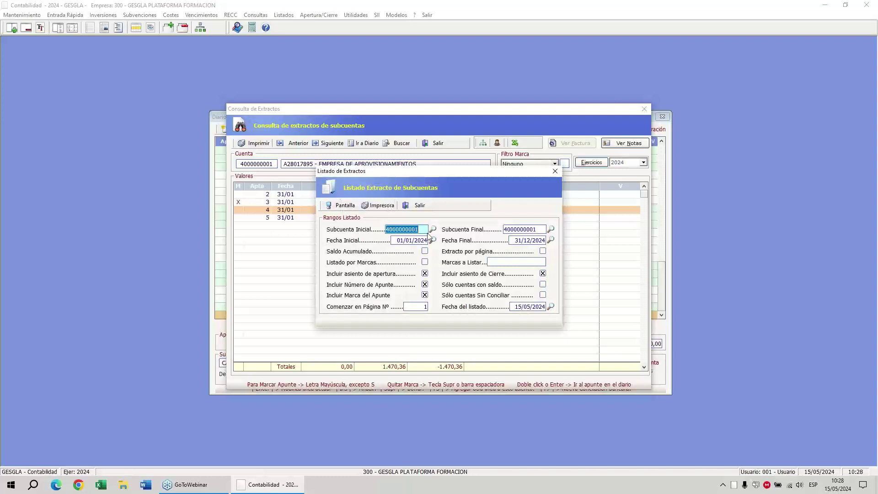
# Preview an extract listing of only X-marked entries (S/FRA. Nº 2, 49,01), then reselect entry 3.
pyautogui.click(357, 263)
pyautogui.click(502, 262)
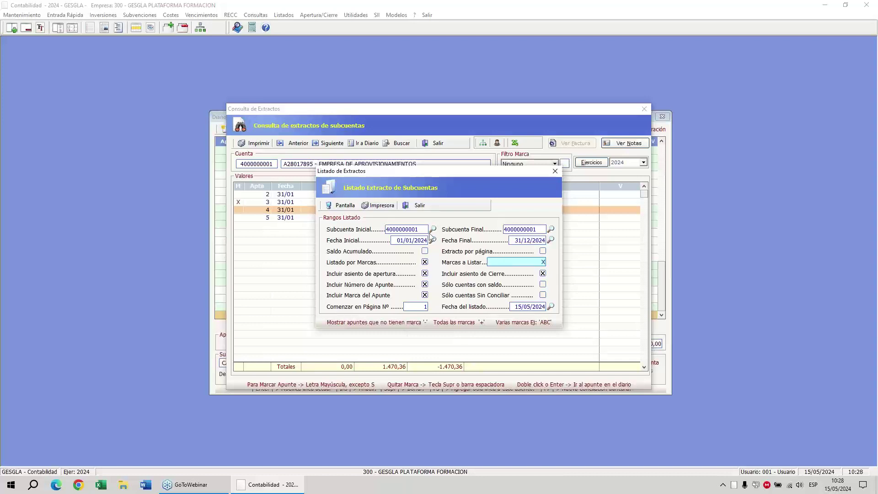
pyautogui.click(346, 206)
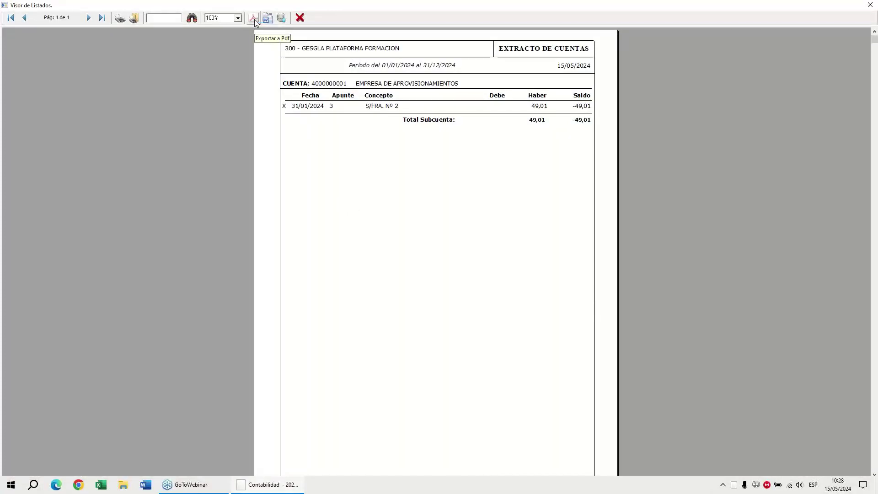
pyautogui.click(299, 21)
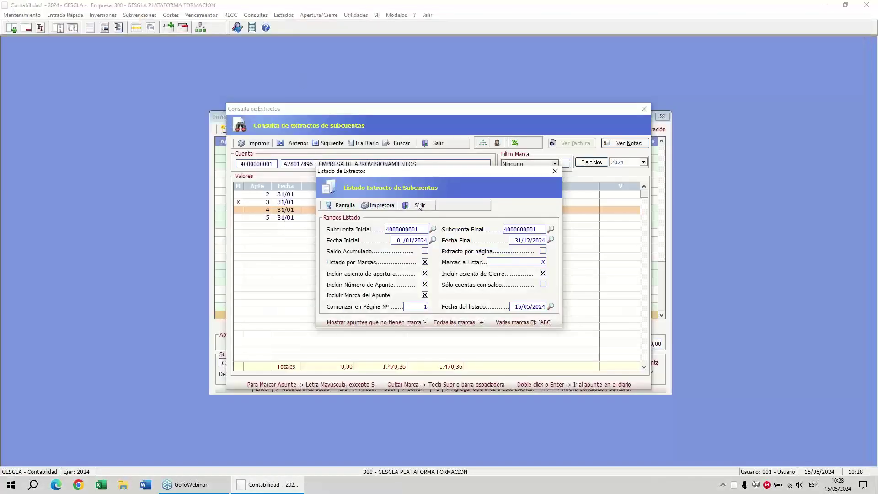
pyautogui.click(419, 205)
pyautogui.click(419, 202)
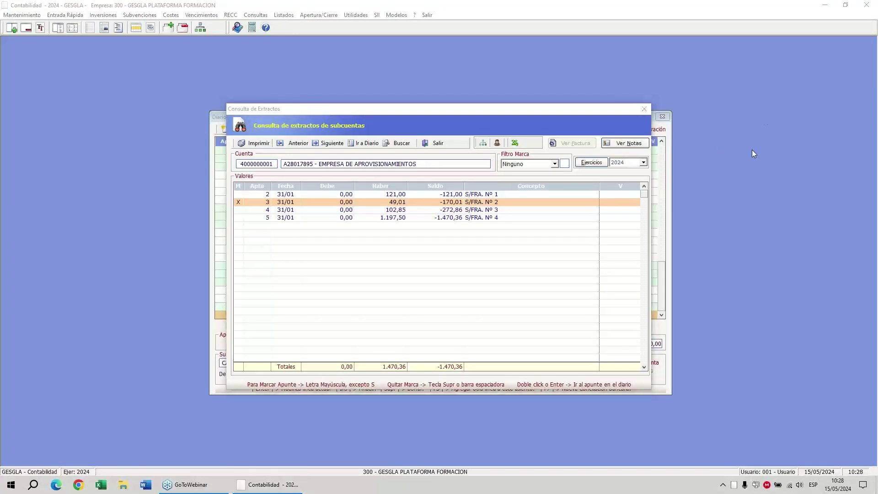
pyautogui.moveTo(643, 128)
pyautogui.mouseDown()
pyautogui.moveTo(661, 137)
pyautogui.moveTo(590, 145)
pyautogui.moveTo(638, 126)
pyautogui.mouseUp()
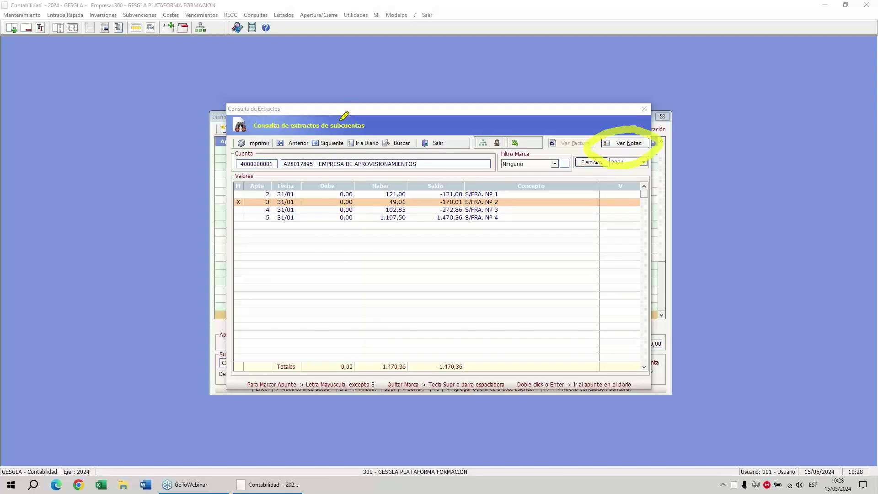
pyautogui.moveTo(279, 153)
pyautogui.mouseDown()
pyautogui.moveTo(205, 176)
pyautogui.moveTo(261, 150)
pyautogui.mouseUp()
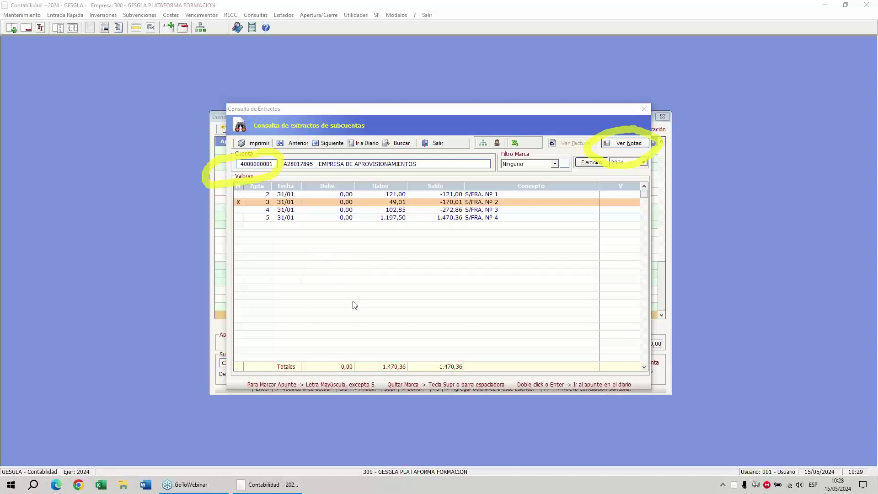
pyautogui.click(610, 147)
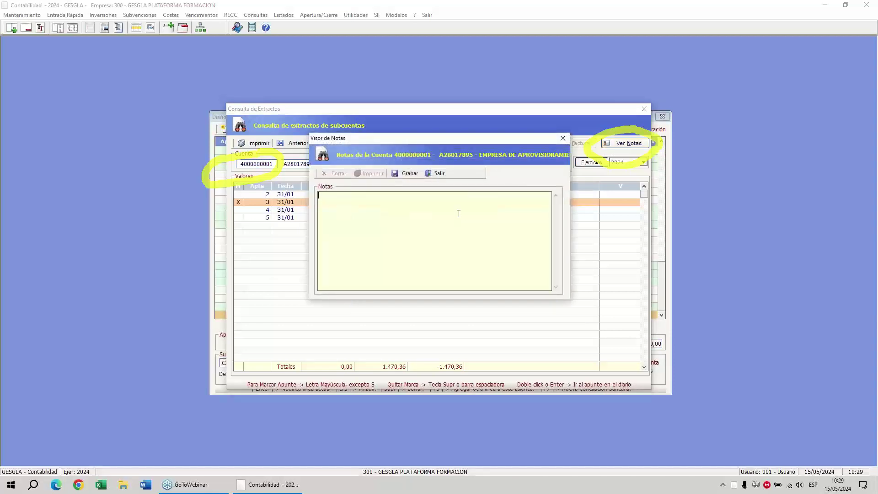
pyautogui.write('2024-05-15- extracto enviado al cliente con mar')
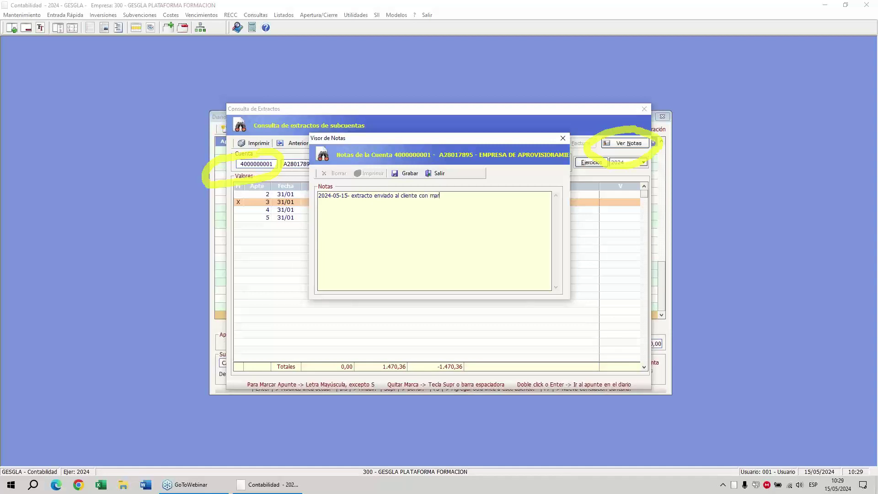
pyautogui.write('cas X')
pyautogui.click(418, 172)
pyautogui.click(438, 174)
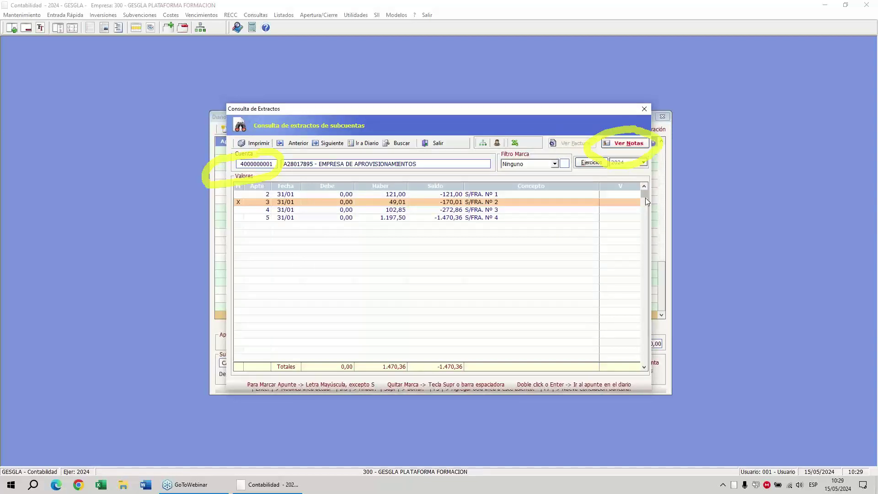
# Review the saved account note, then close the account statement.
pyautogui.click(631, 147)
pyautogui.click(438, 174)
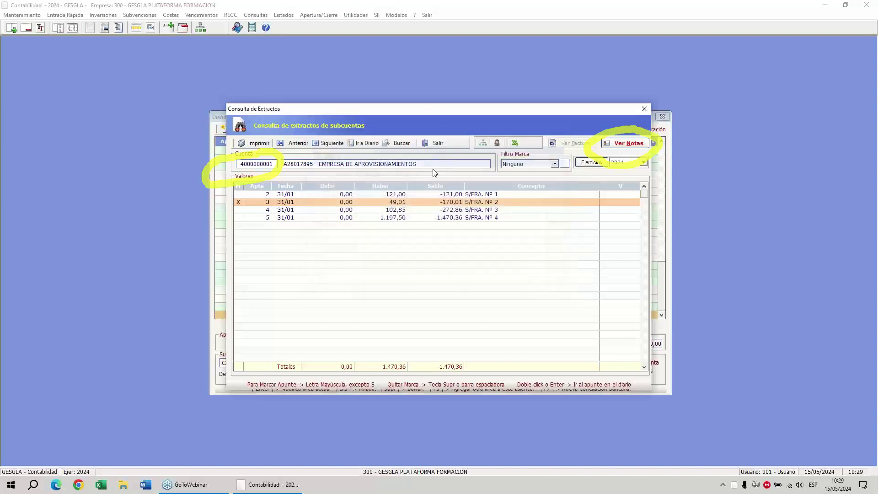
pyautogui.click(432, 145)
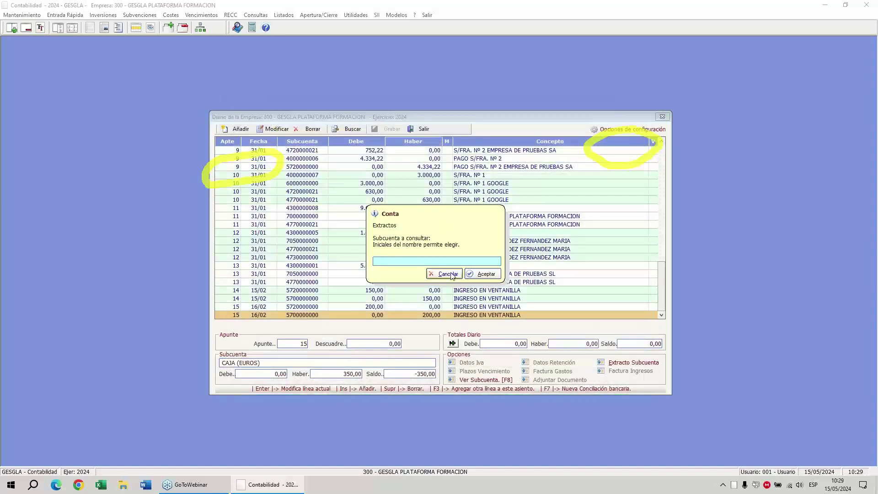
# Attach the note '20224-05-14-ingreso por socio en el banco' to journal entry 14.
pyautogui.click(455, 273)
pyautogui.click(743, 116)
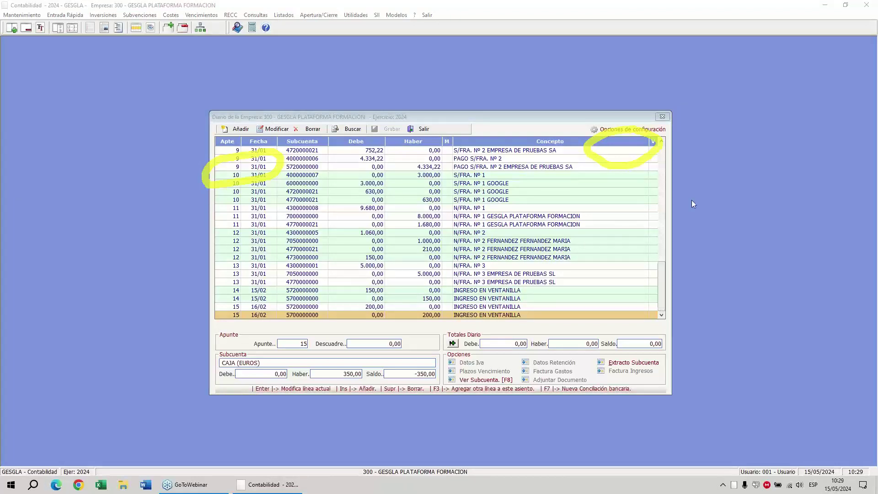
pyautogui.click(457, 292)
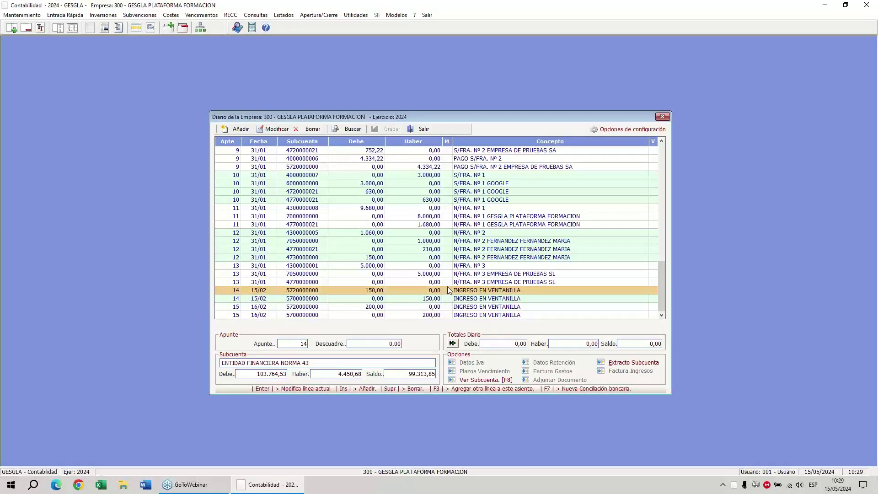
pyautogui.rightClick(448, 286)
pyautogui.click(463, 292)
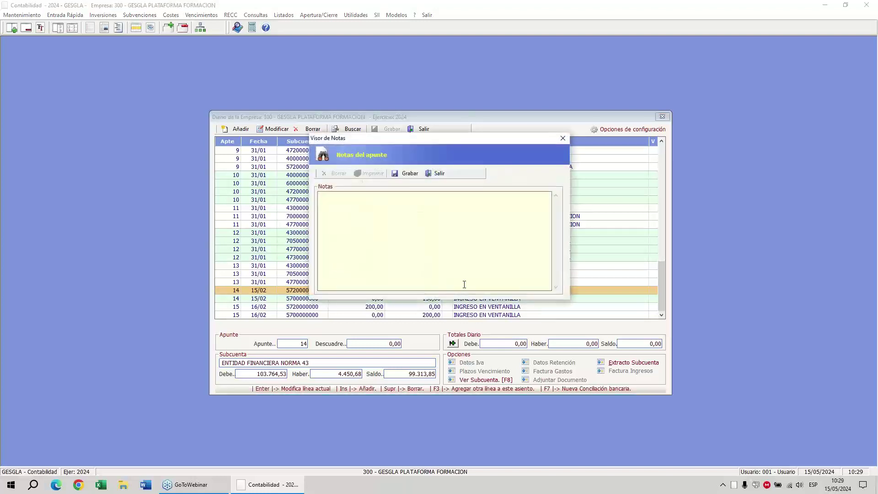
pyautogui.write('20224-05-14-ingreso por socio en el banco')
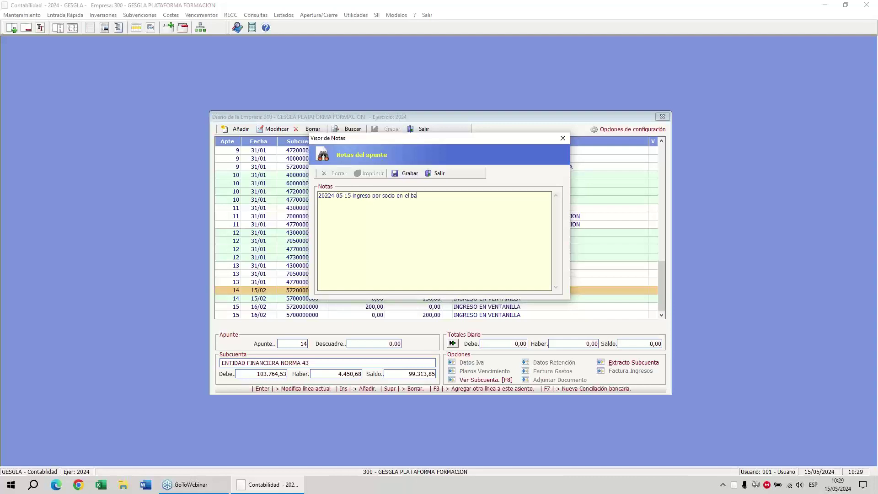
pyautogui.click(406, 173)
pyautogui.click(434, 175)
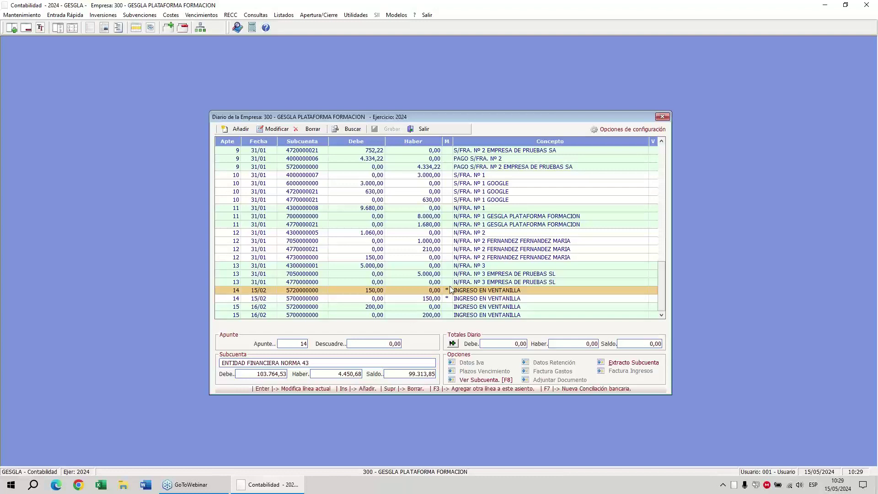
pyautogui.scroll(3, 437, 279)
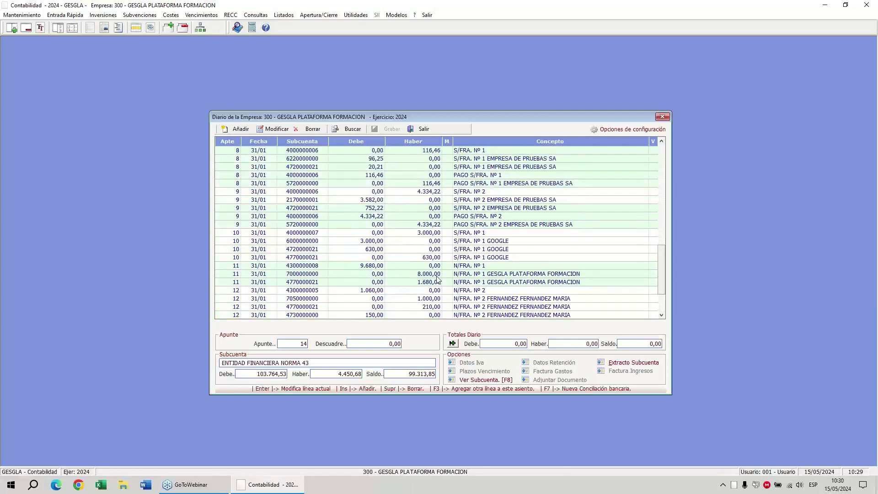
pyautogui.click(356, 14)
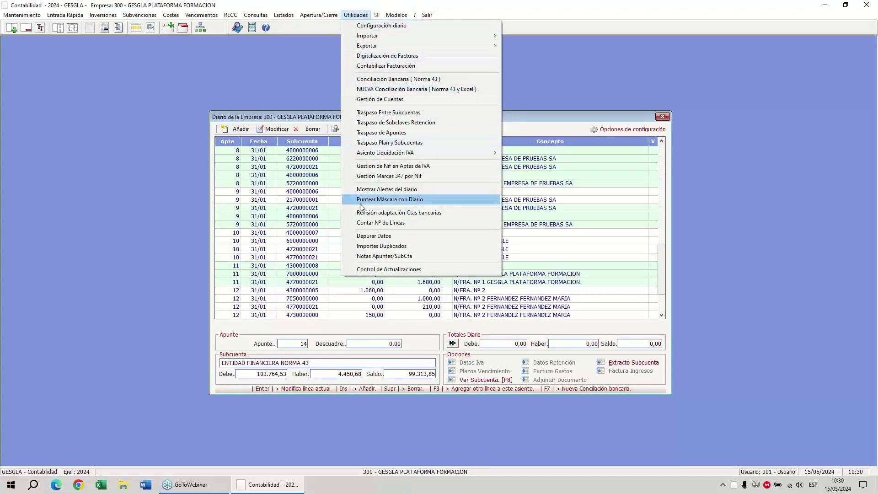
pyautogui.click(371, 257)
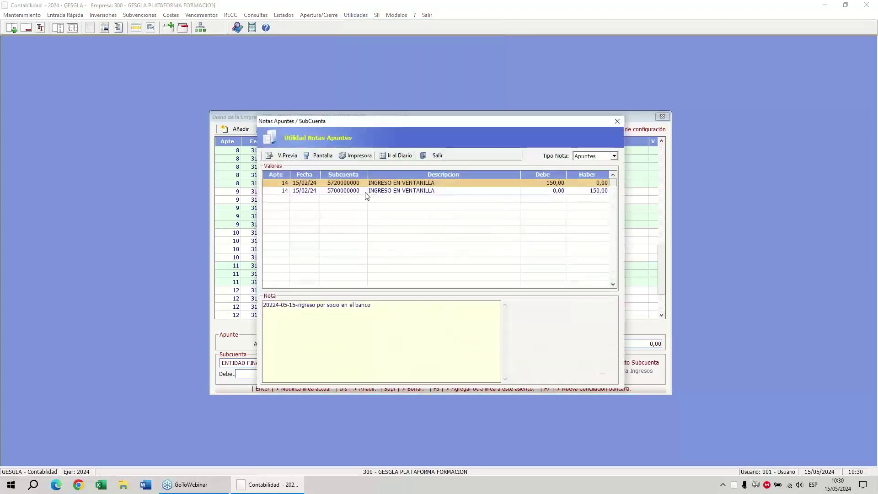
pyautogui.moveTo(369, 305); pyautogui.dragTo(287, 305)
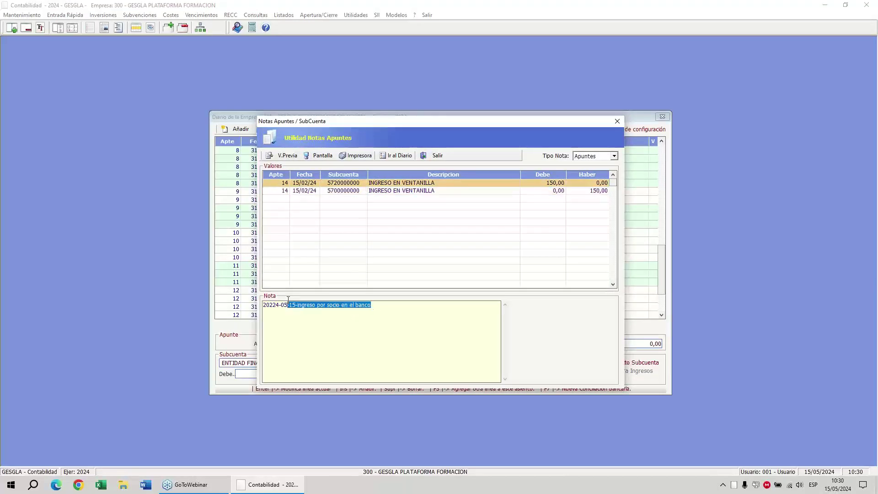
pyautogui.click(594, 156)
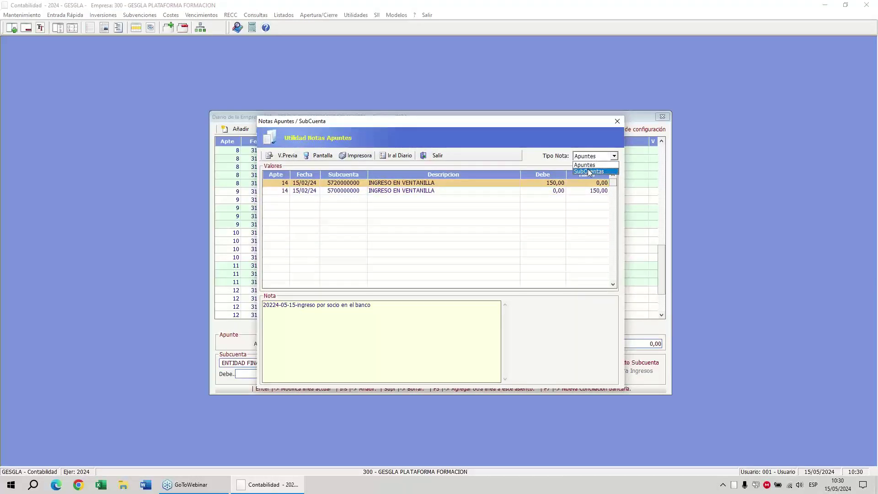
pyautogui.click(589, 172)
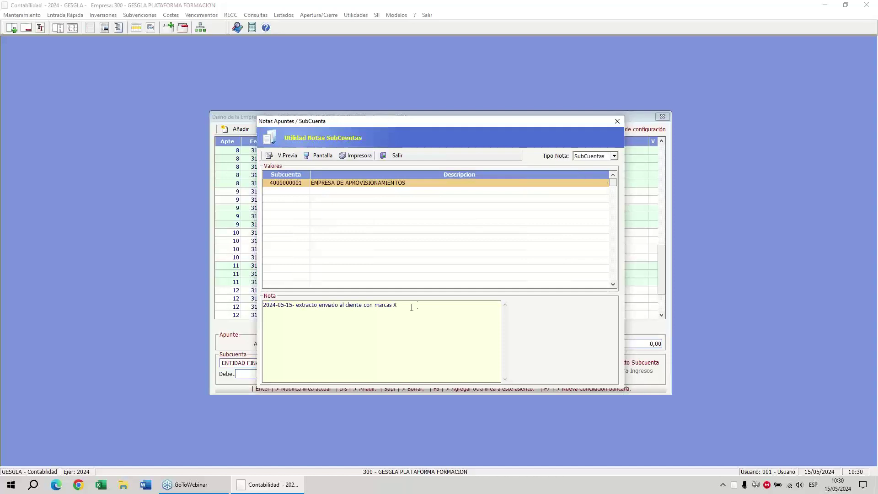
pyautogui.moveTo(398, 305); pyautogui.dragTo(255, 327)
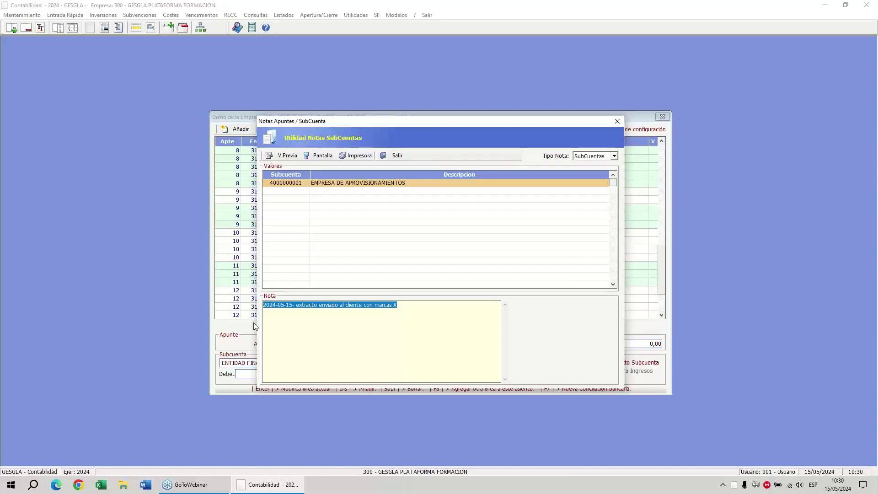
pyautogui.click(384, 155)
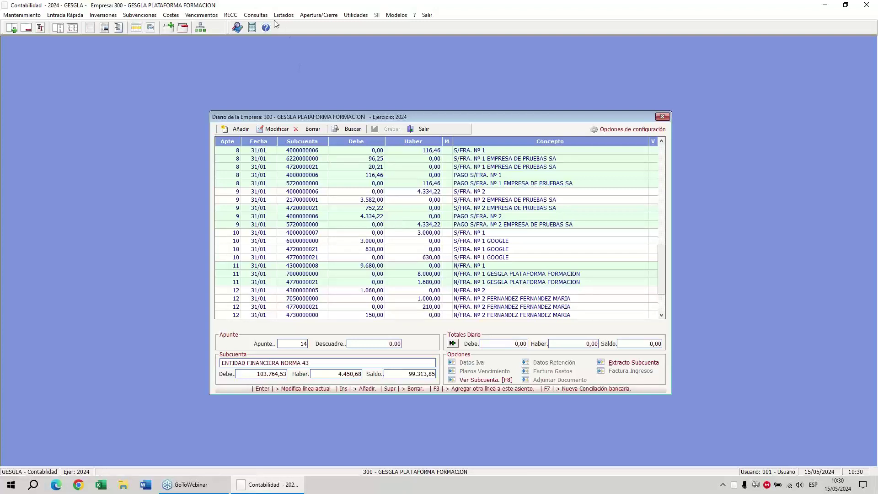
pyautogui.click(257, 15)
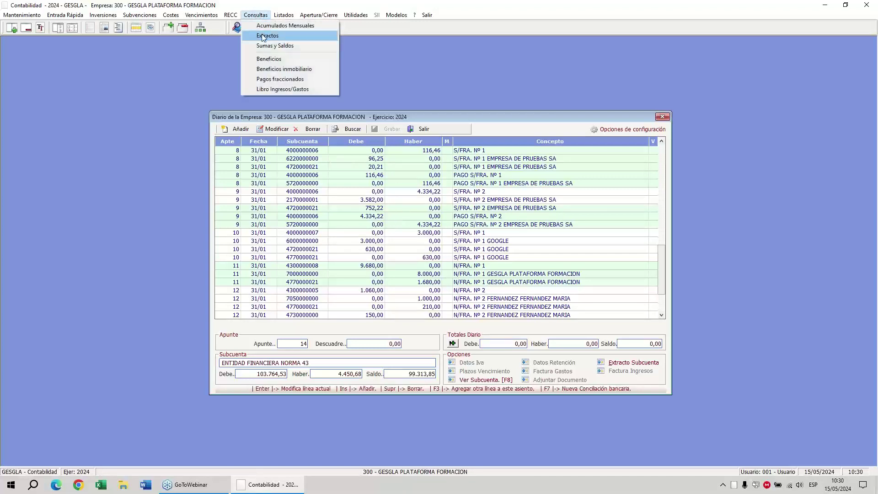
pyautogui.click(264, 35)
pyautogui.write('400')
pyautogui.press('Return')
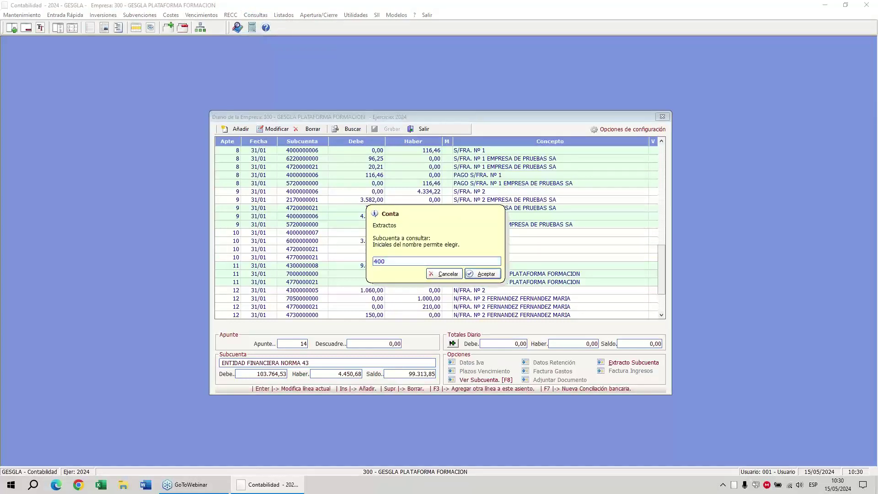
pyautogui.click(384, 213)
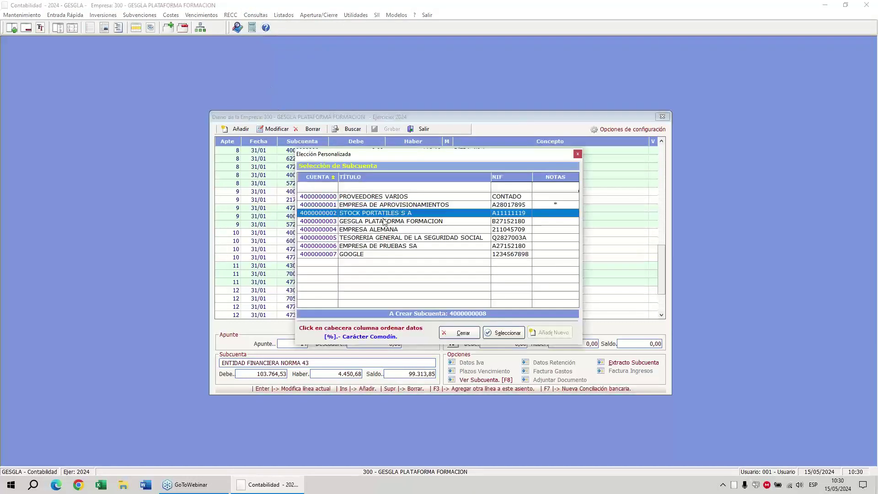
pyautogui.press('Up')
pyautogui.press('Return')
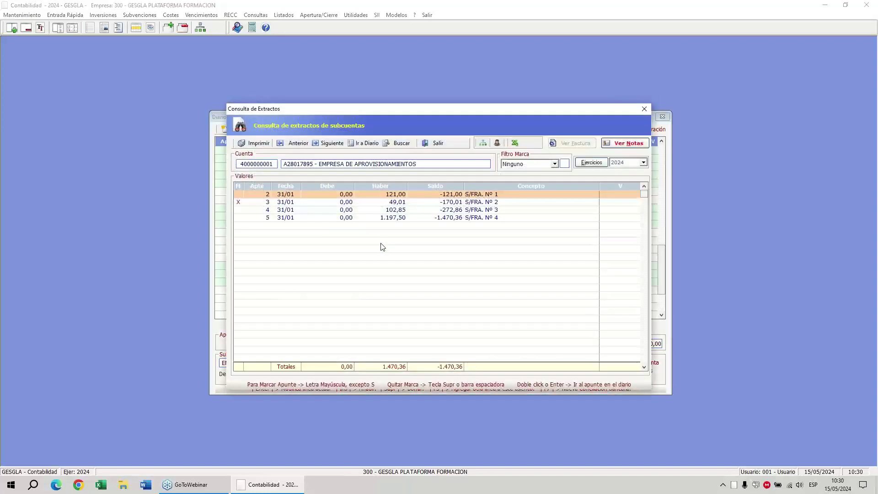
pyautogui.click(323, 212)
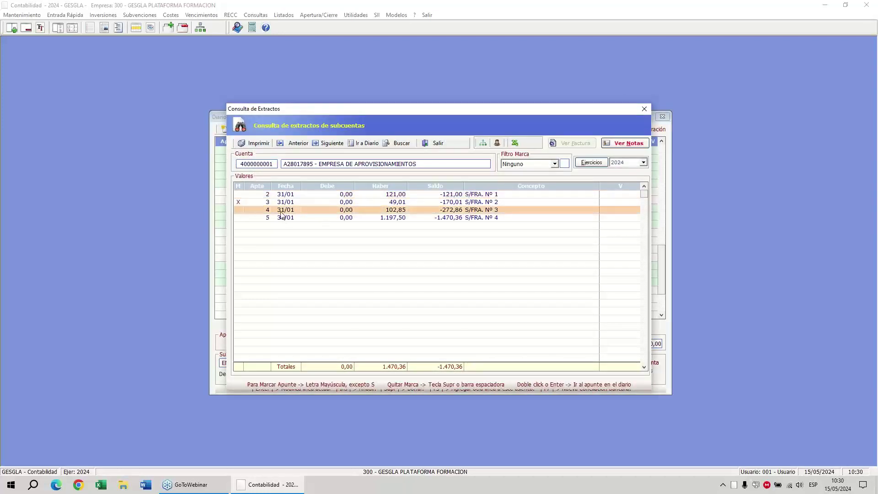
pyautogui.doubleClick(292, 213)
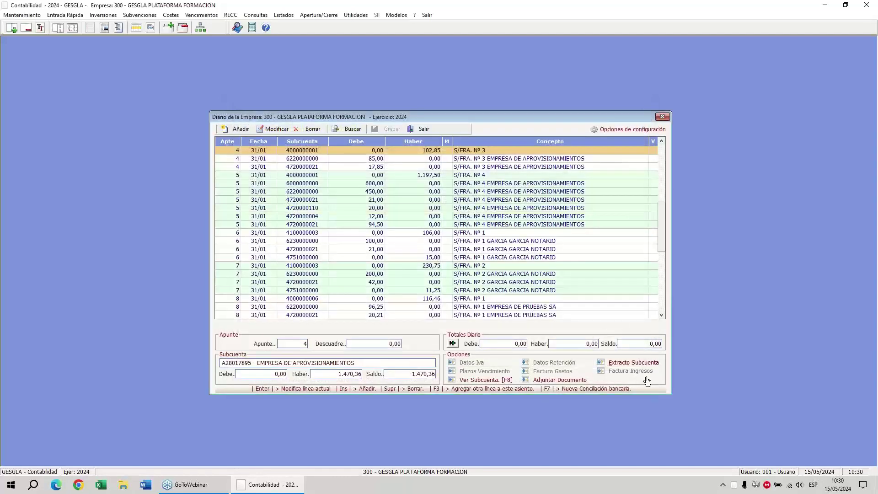
pyautogui.click(753, 152)
pyautogui.moveTo(648, 341)
pyautogui.mouseDown()
pyautogui.moveTo(632, 387)
pyautogui.moveTo(634, 344)
pyautogui.mouseUp()
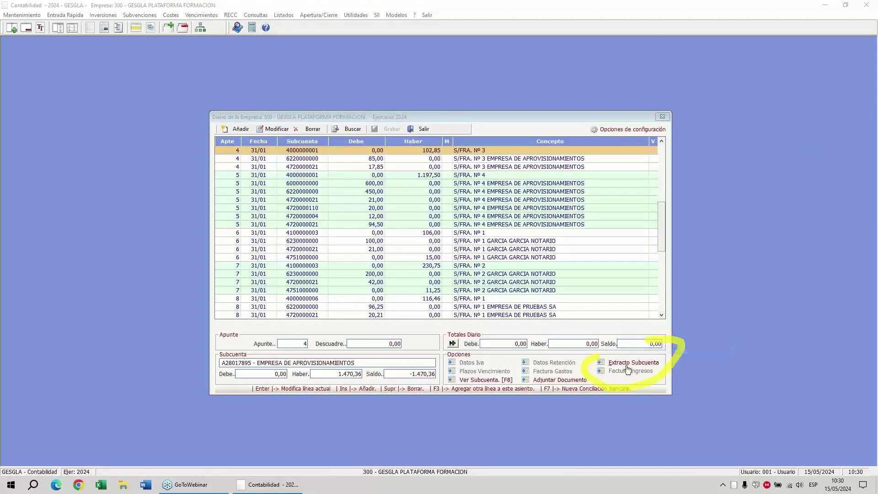
pyautogui.click(627, 363)
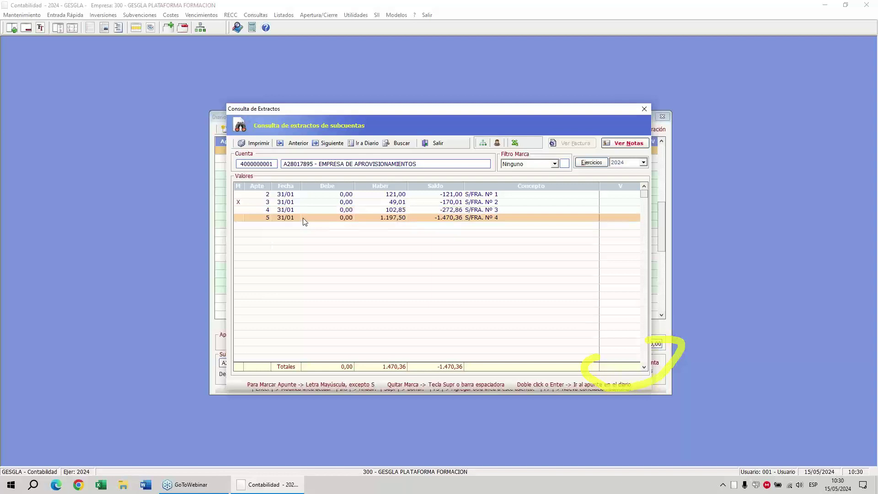
pyautogui.doubleClick(304, 218)
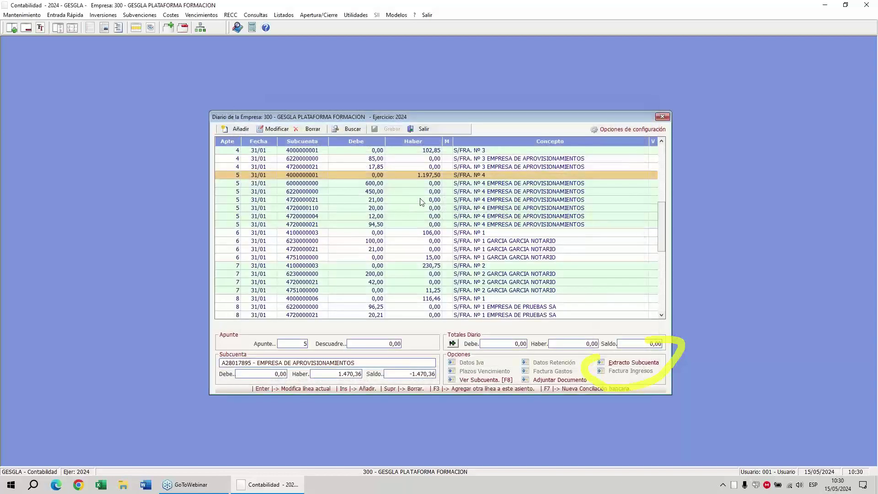
pyautogui.click(642, 363)
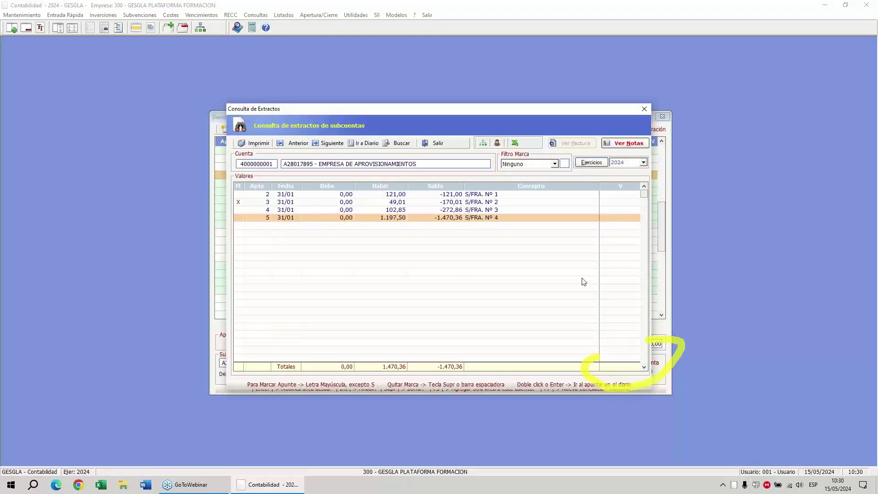
pyautogui.click(433, 145)
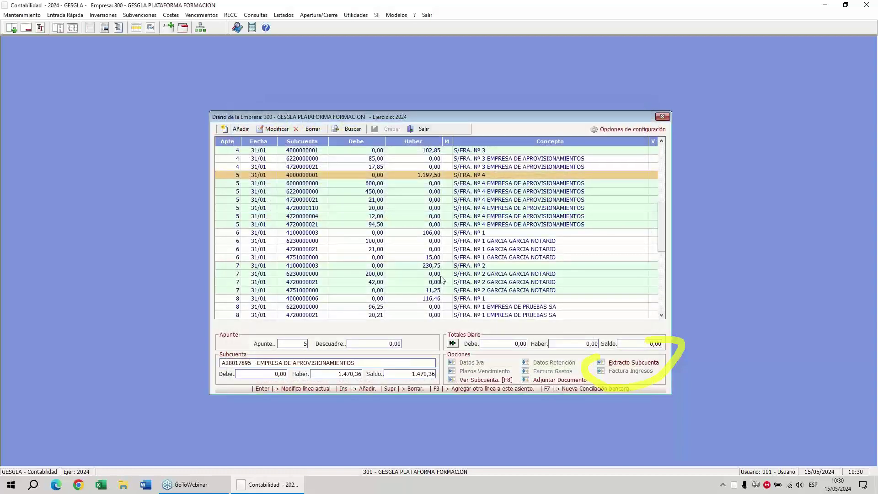
pyautogui.click(255, 15)
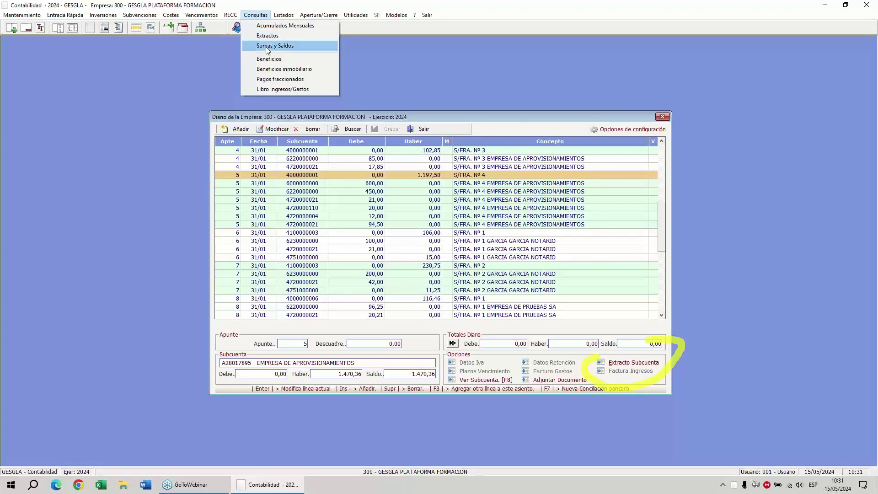
# Fill the 2024 Sumas y Saldos listing with all accounts' balances, totalling 833.158,85.
pyautogui.click(266, 46)
pyautogui.rightClick(737, 116)
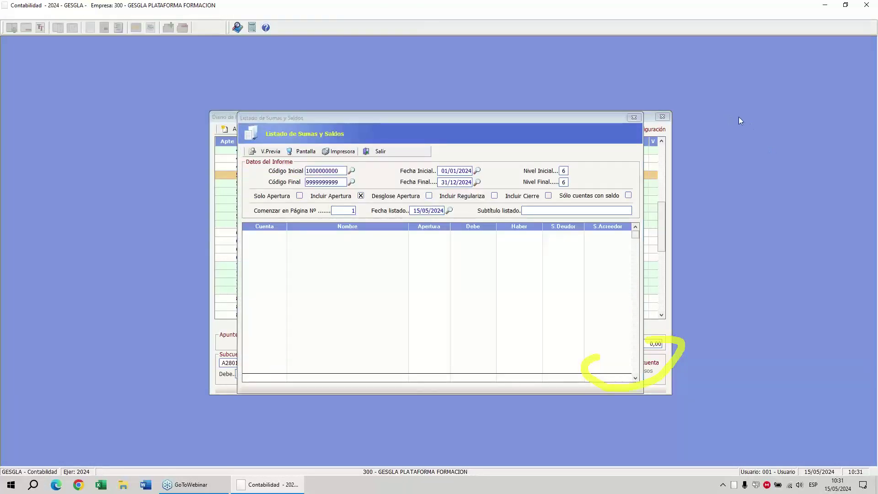
pyautogui.click(752, 183)
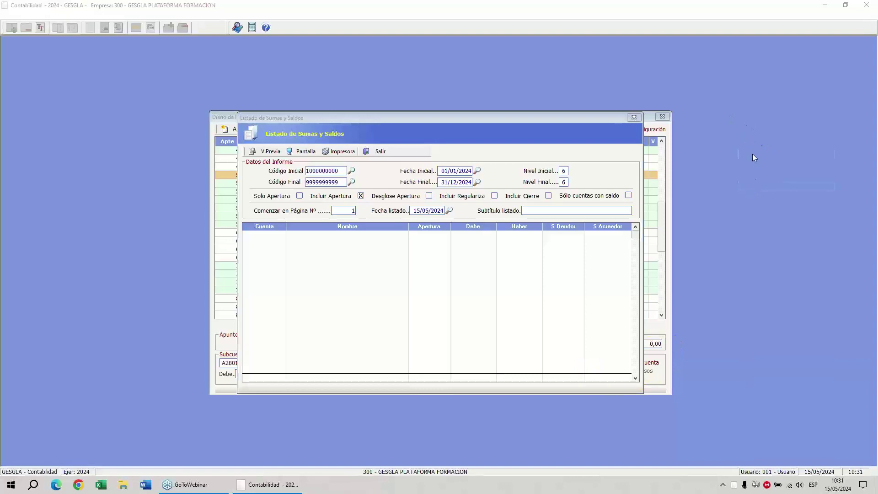
pyautogui.moveTo(268, 133)
pyautogui.mouseDown()
pyautogui.moveTo(280, 133)
pyautogui.moveTo(253, 160)
pyautogui.moveTo(246, 150)
pyautogui.mouseUp()
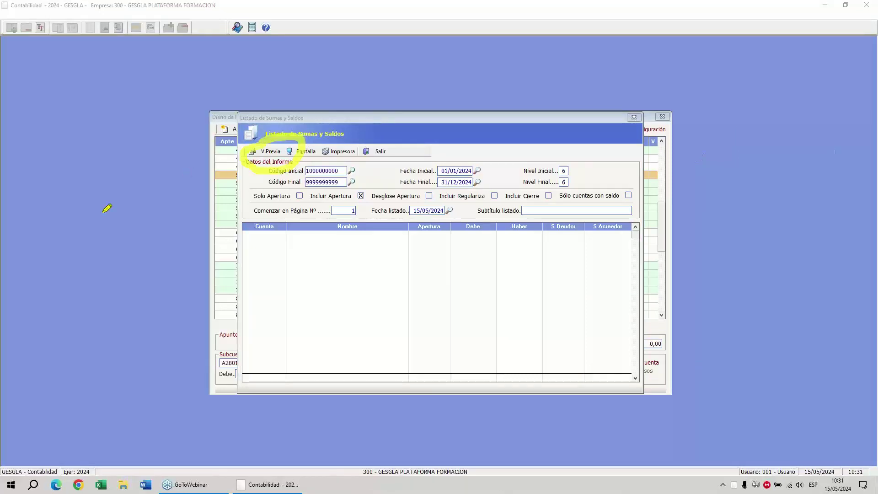
pyautogui.click(270, 153)
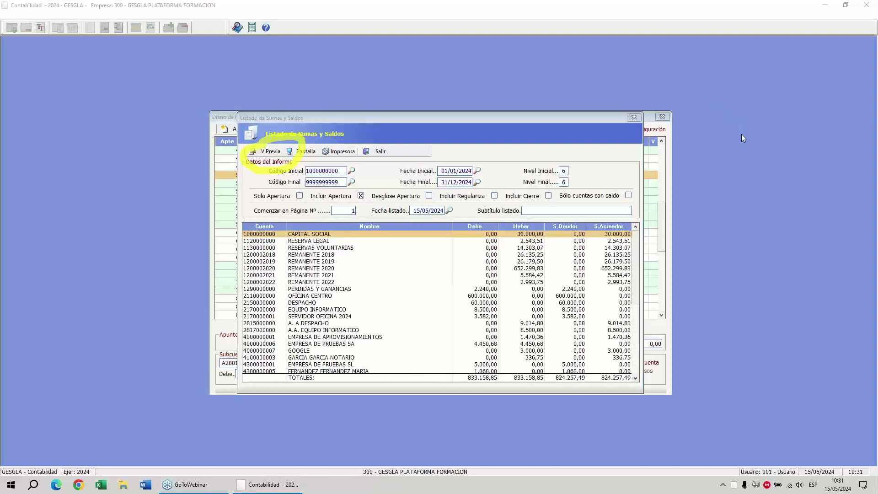
pyautogui.moveTo(67, 279)
pyautogui.mouseDown()
pyautogui.moveTo(241, 304)
pyautogui.moveTo(202, 325)
pyautogui.mouseUp()
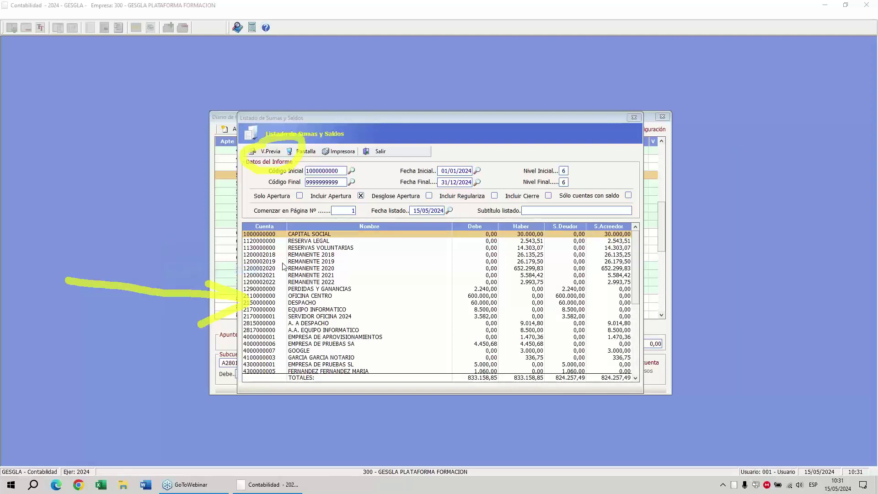
pyautogui.scroll(-2, 304, 324)
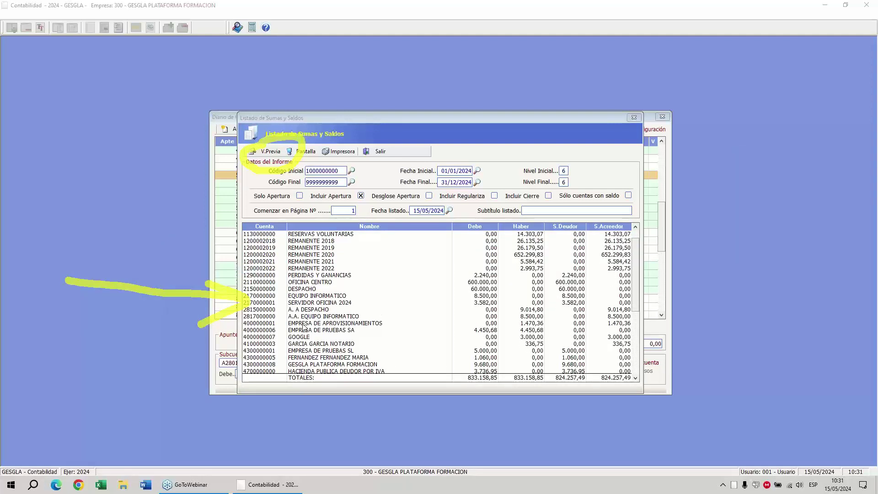
# Review the ledger extracts of EMPRESA DE APROVISIONAMIENTOS, including its notes, and EMPRESA DE PRUEBAS SA.
pyautogui.doubleClick(304, 324)
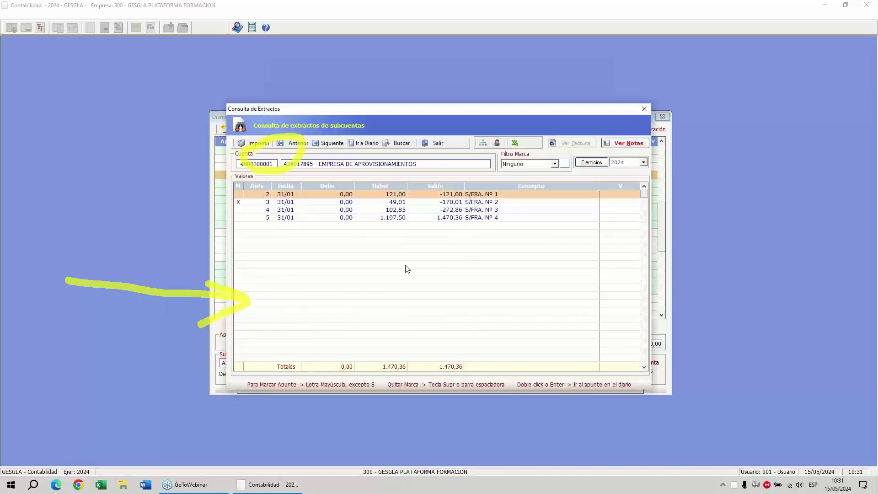
pyautogui.click(623, 143)
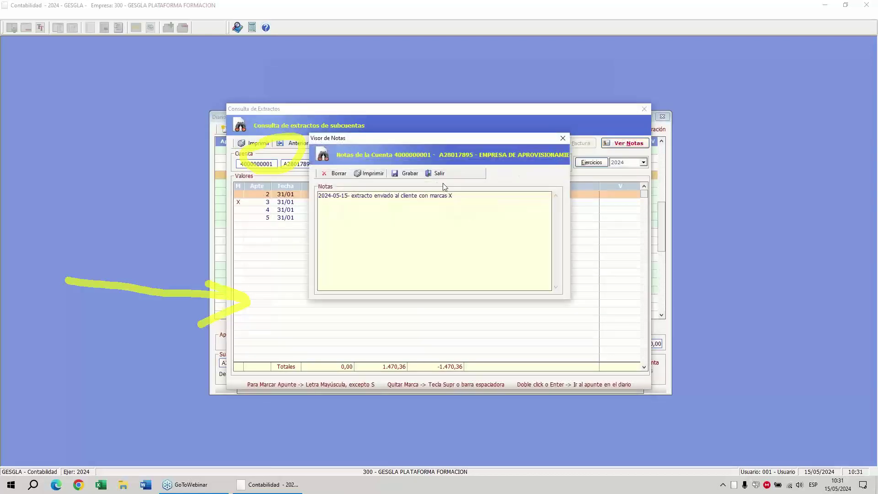
pyautogui.click(435, 172)
pyautogui.click(432, 142)
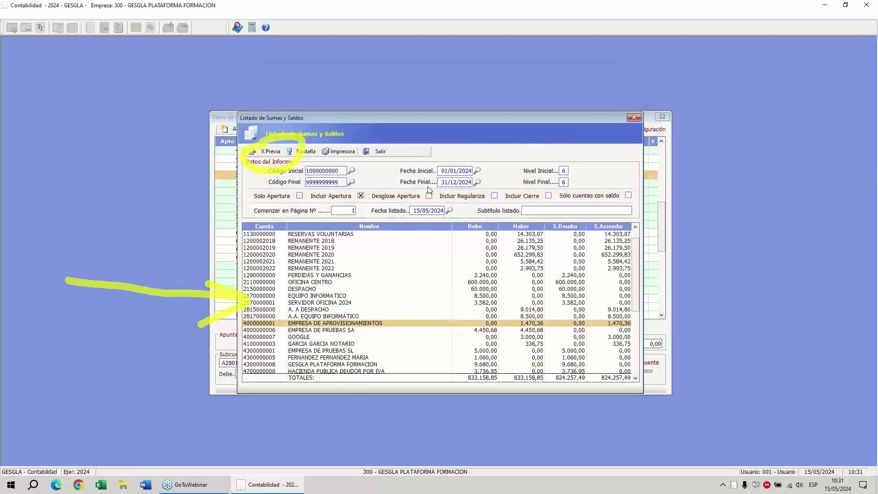
pyautogui.click(336, 330)
pyautogui.doubleClick(336, 330)
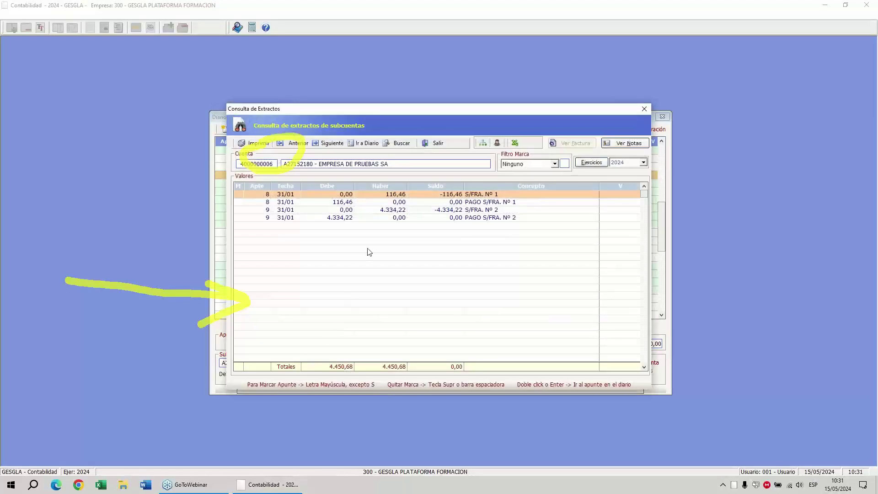
pyautogui.click(438, 144)
pyautogui.click(743, 123)
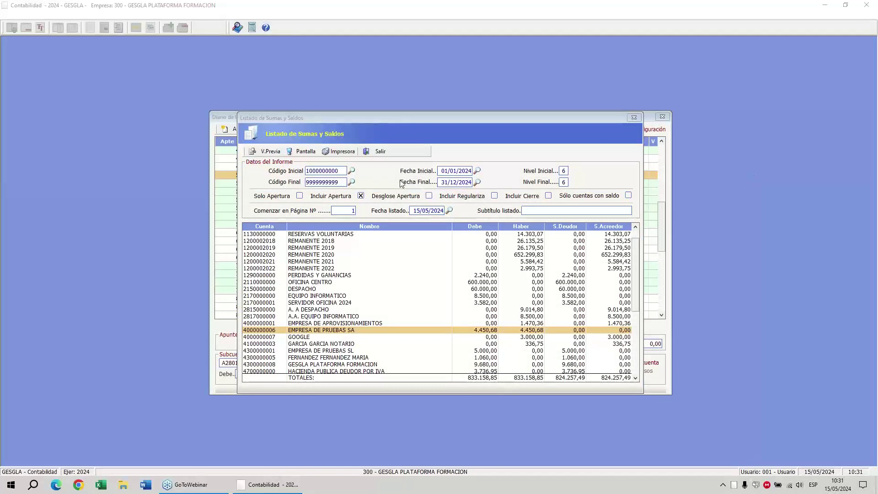
pyautogui.click(343, 174)
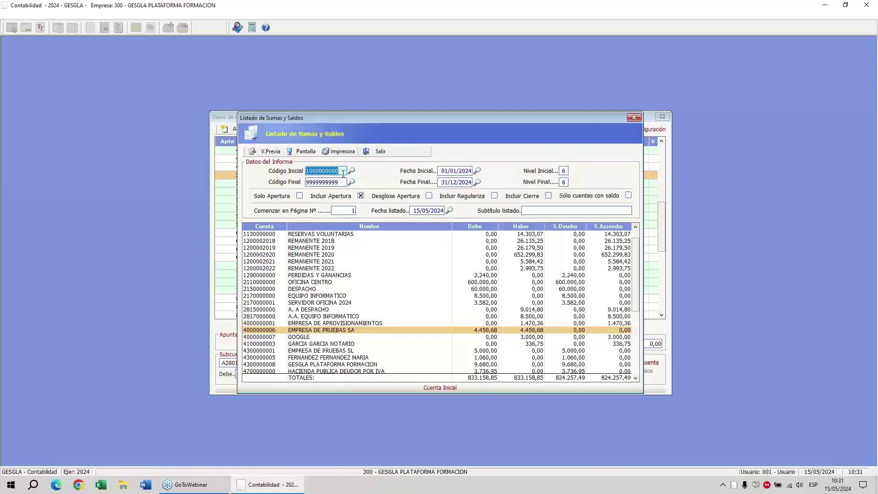
pyautogui.write('4')
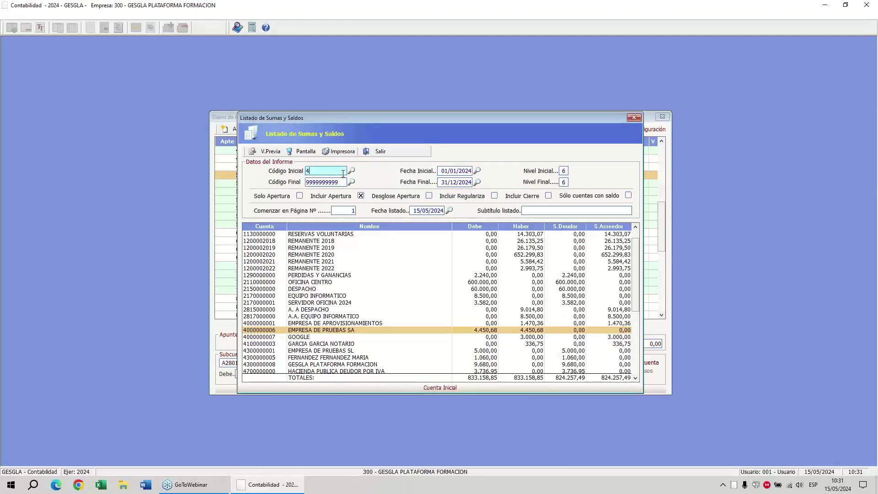
pyautogui.write('000000000')
pyautogui.press('Tab')
pyautogui.write('4109')
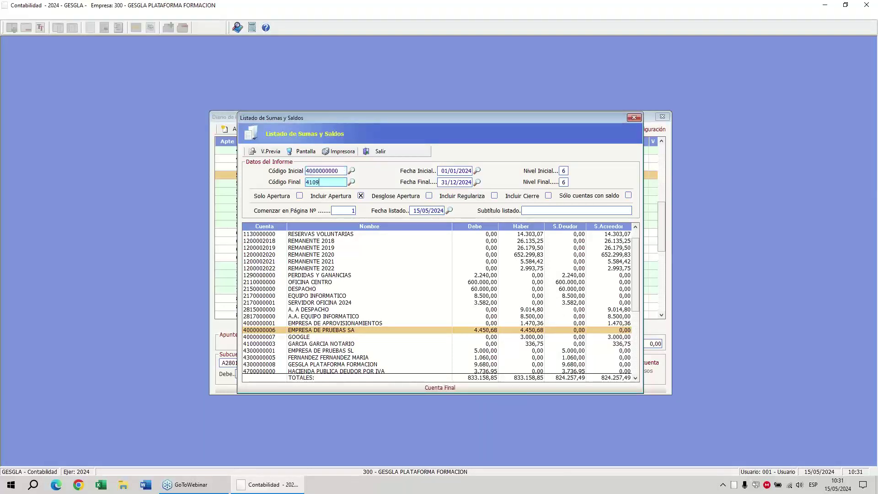
pyautogui.write('999999')
pyautogui.press('Tab')
pyautogui.press('Tab')
pyautogui.press('Tab')
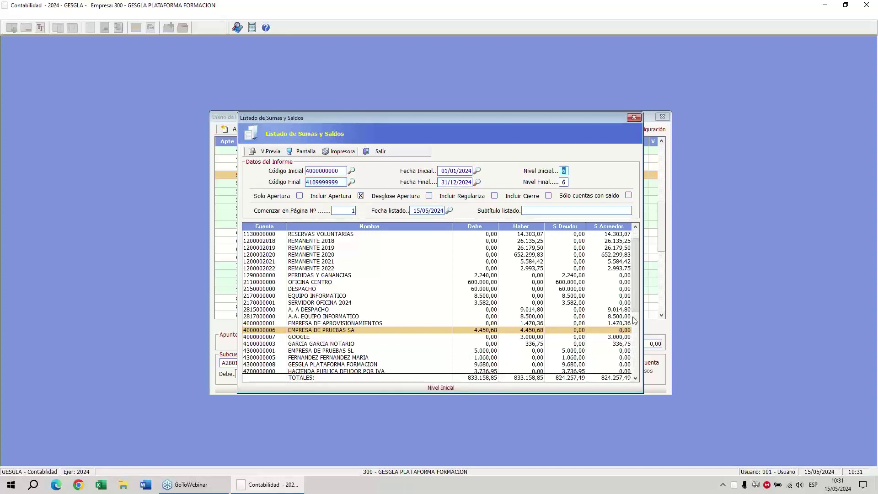
pyautogui.click(628, 196)
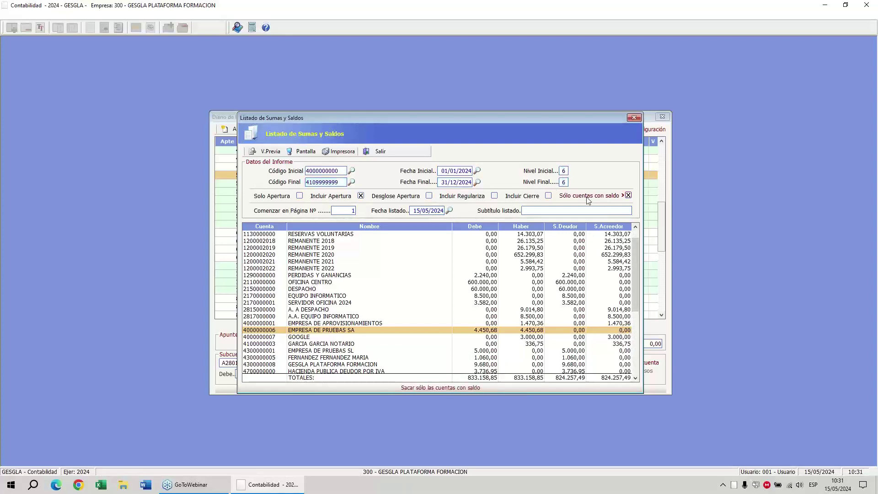
pyautogui.click(272, 151)
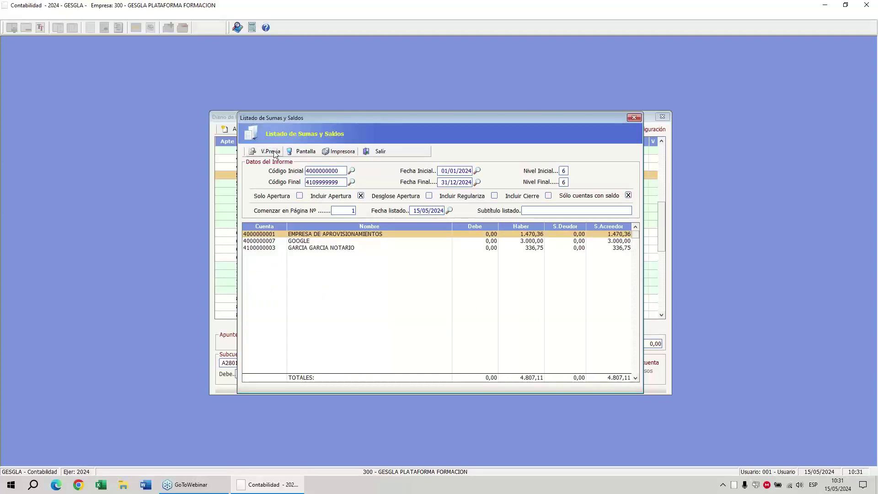
pyautogui.click(308, 151)
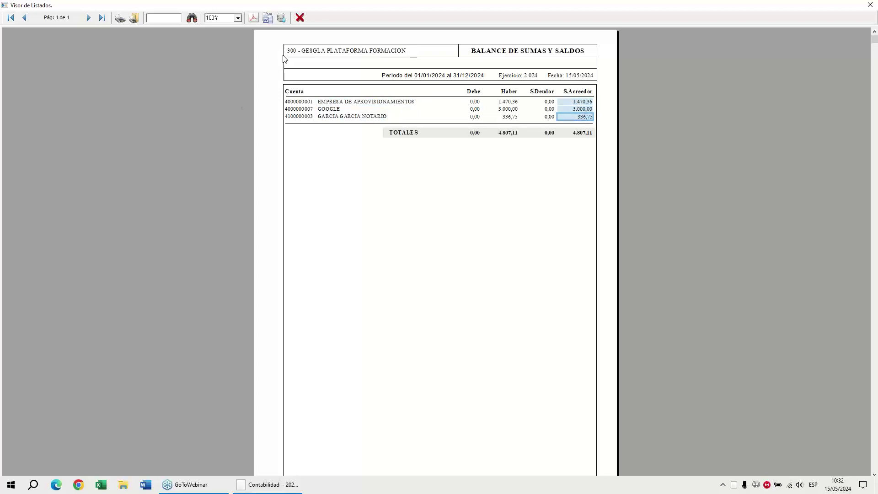
pyautogui.click(300, 19)
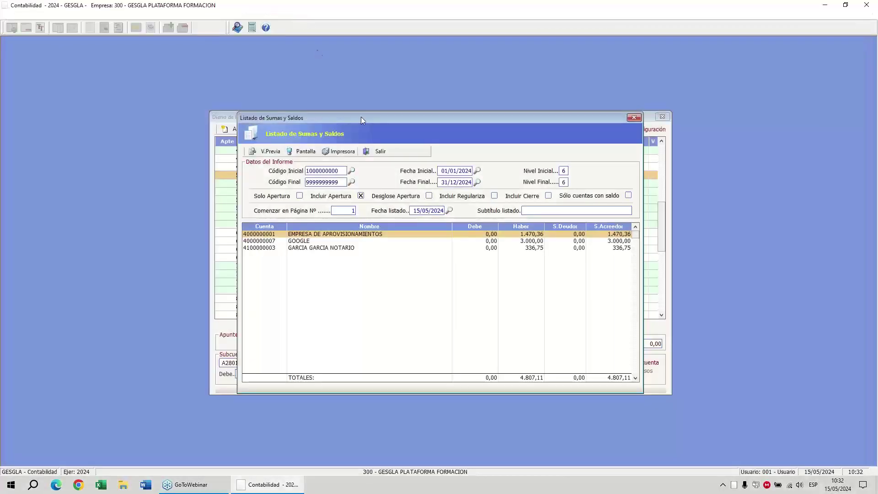
# Close the trial balance listing and select the Diario General report.
pyautogui.click(381, 152)
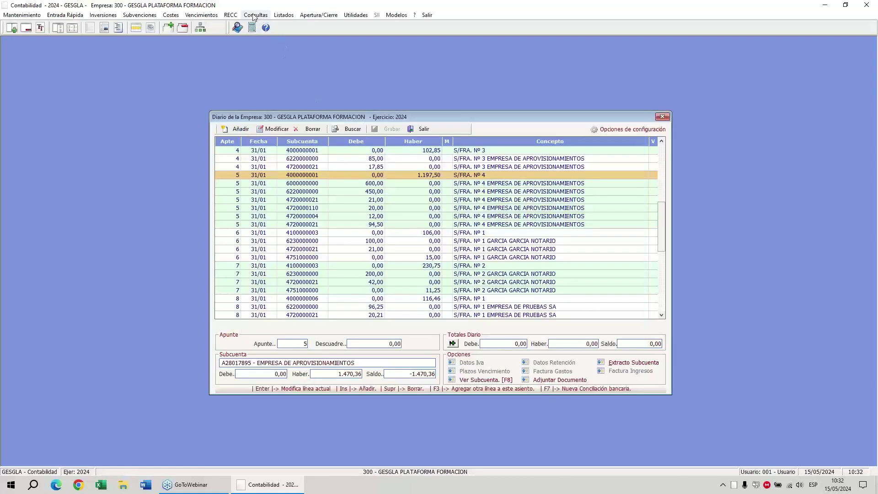
pyautogui.click(281, 16)
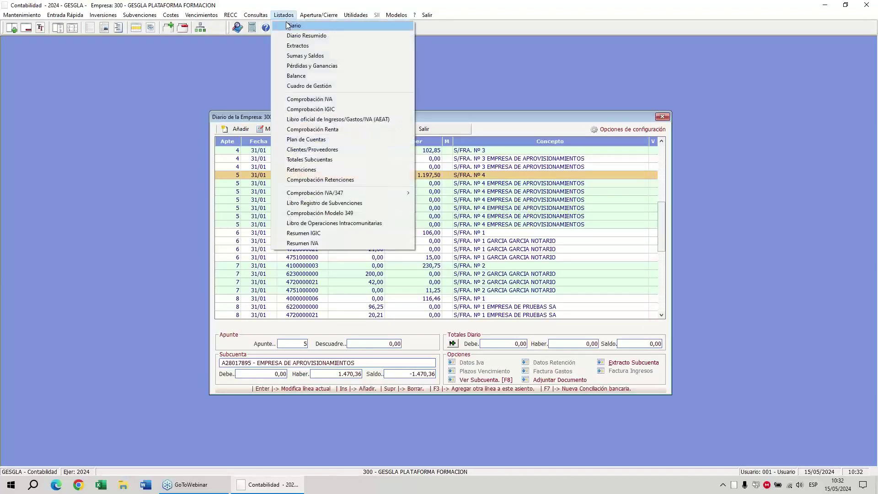
pyautogui.click(288, 26)
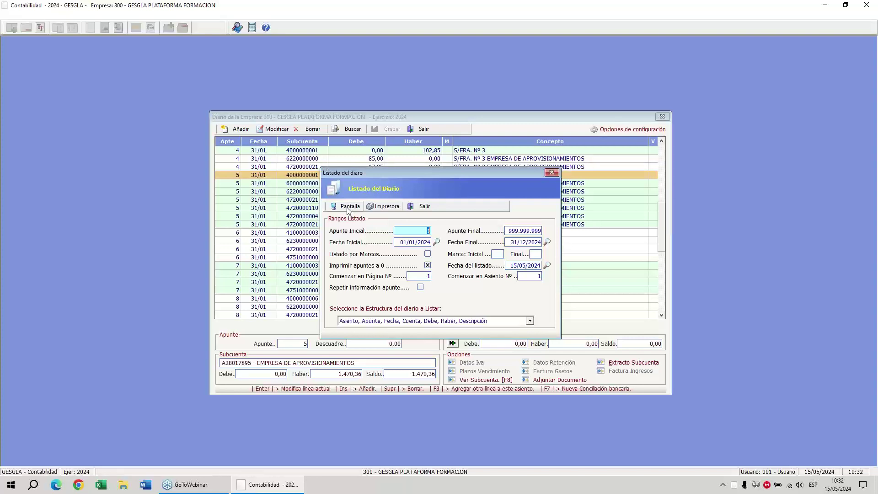
# Preview the two-page 2024 Diario General on screen, then close it and its settings.
pyautogui.click(347, 208)
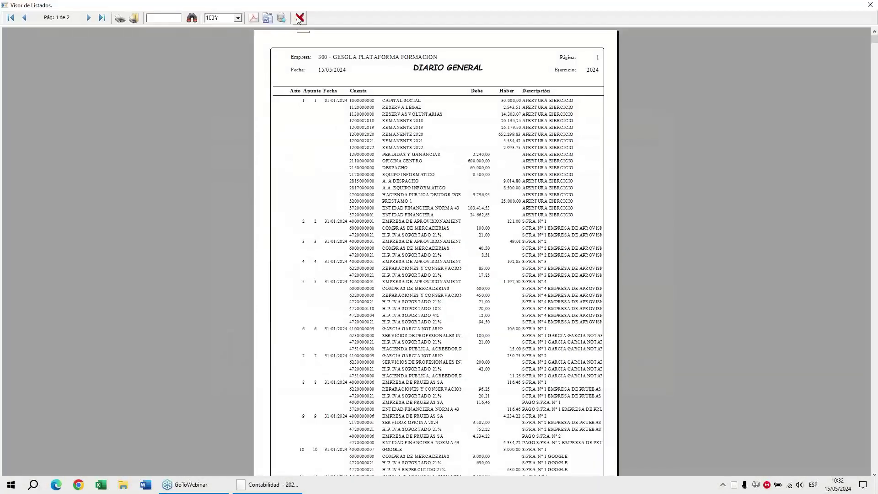
pyautogui.click(298, 18)
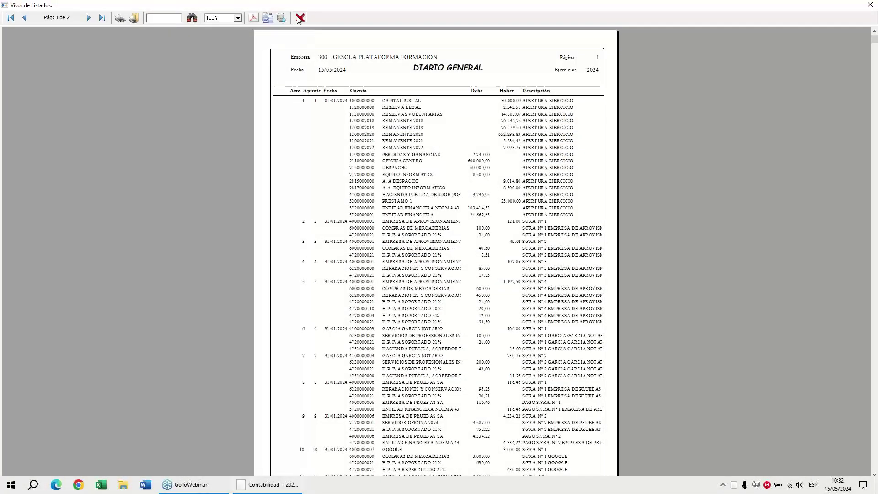
pyautogui.click(421, 205)
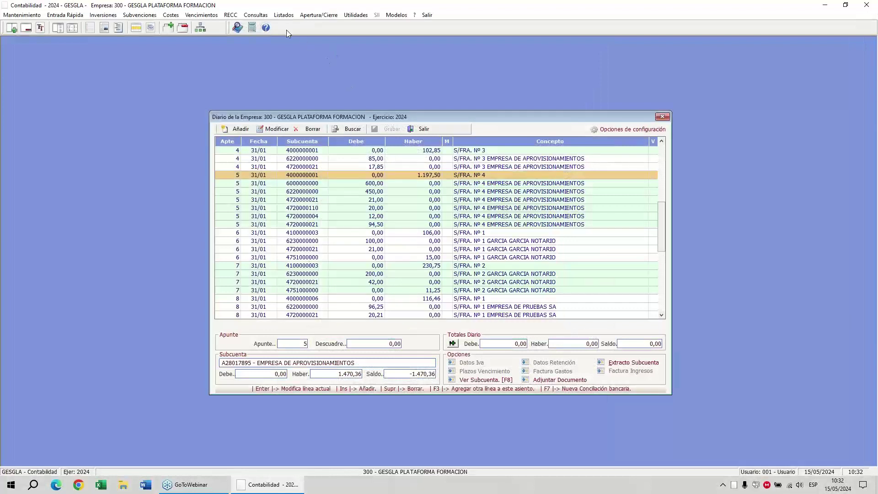
# Preview the Pérdidas y Ganancias report compared with 2023 at the basic breakdown level.
pyautogui.click(284, 15)
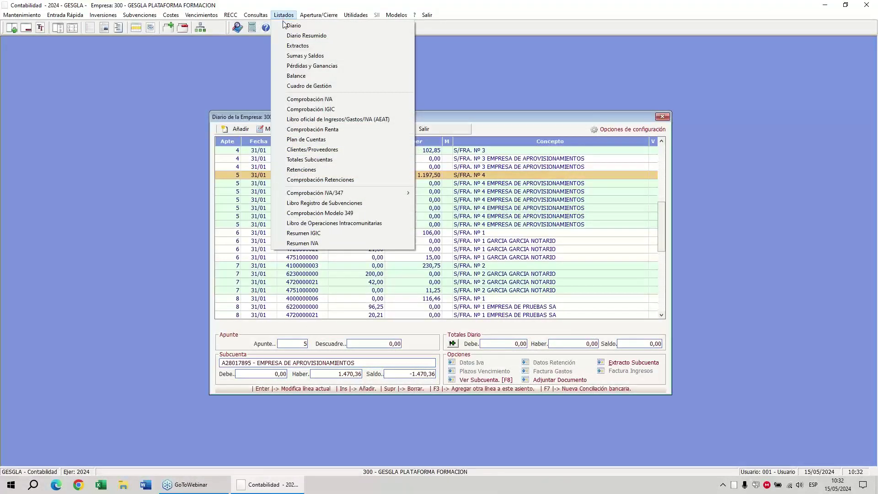
pyautogui.click(290, 68)
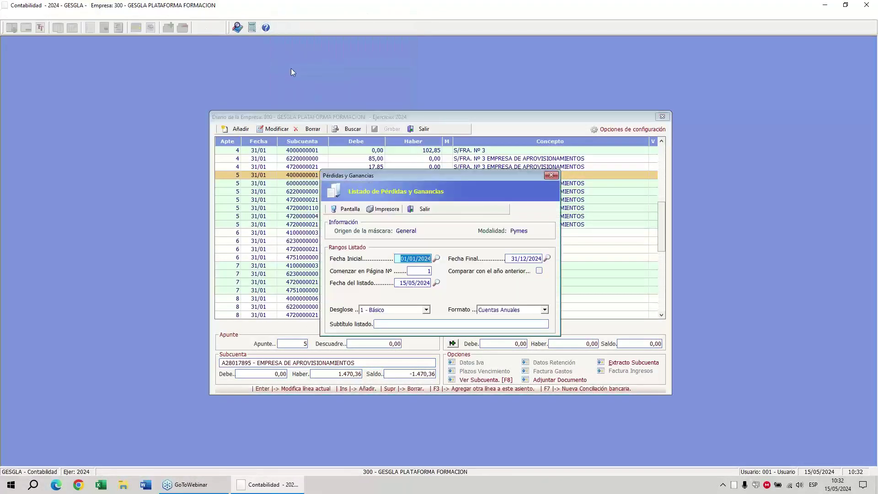
pyautogui.click(539, 271)
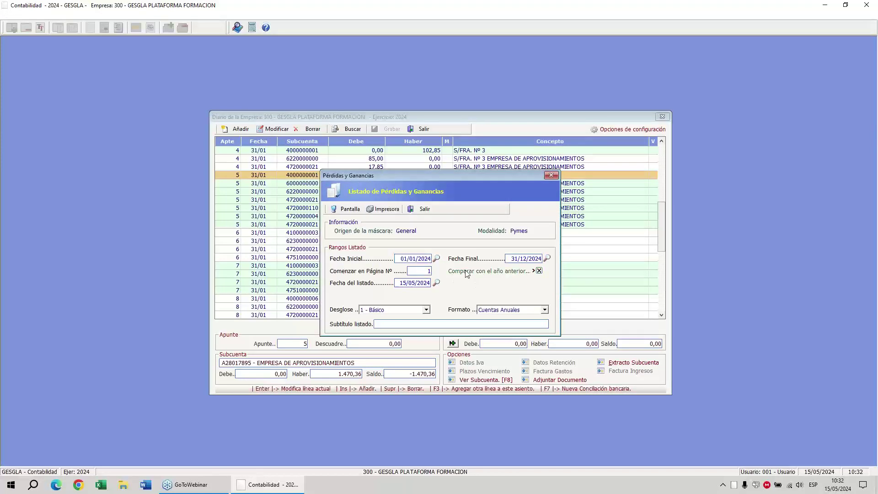
pyautogui.click(735, 126)
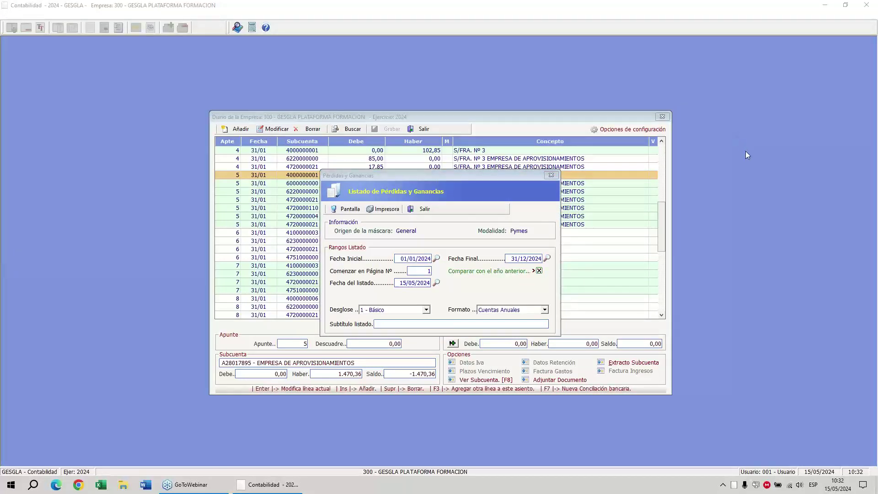
pyautogui.click(745, 151)
pyautogui.moveTo(470, 260)
pyautogui.mouseDown()
pyautogui.moveTo(449, 264)
pyautogui.moveTo(547, 268)
pyautogui.moveTo(472, 257)
pyautogui.mouseUp()
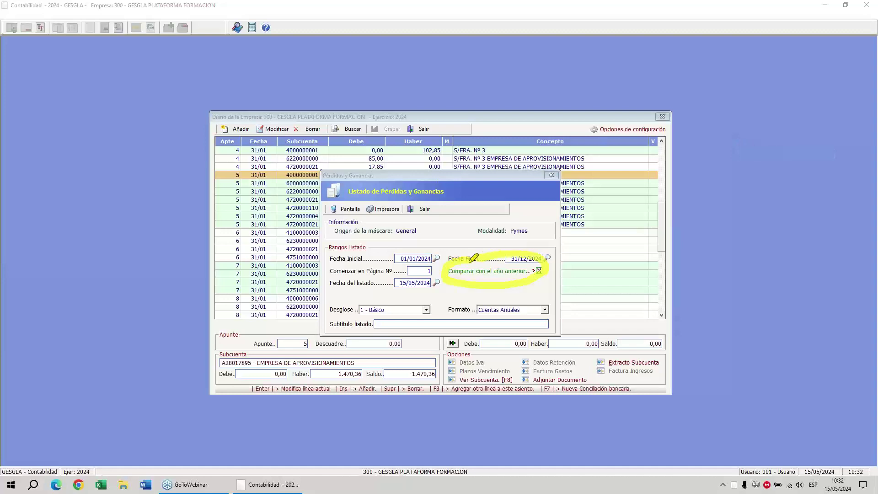
pyautogui.click(371, 312)
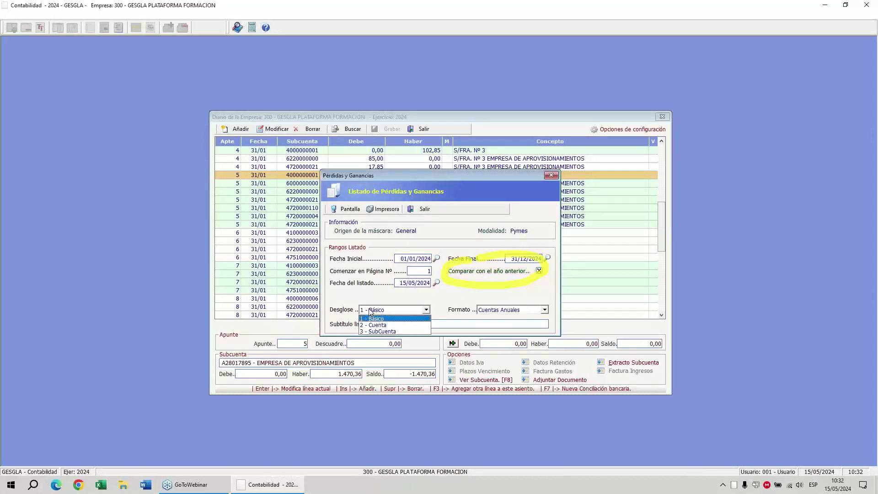
pyautogui.click(371, 312)
pyautogui.click(344, 209)
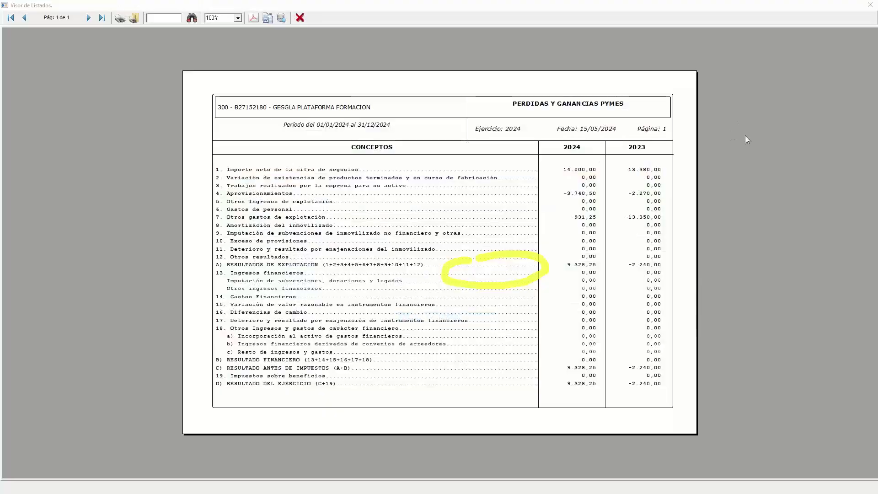
# Annotate the report, circling the 2024 column and marking the 2023 comparison column.
pyautogui.moveTo(408, 191)
pyautogui.mouseDown()
pyautogui.moveTo(297, 142)
pyautogui.moveTo(246, 5)
pyautogui.moveTo(267, 5)
pyautogui.moveTo(250, 32)
pyautogui.moveTo(276, 3)
pyautogui.moveTo(293, 20)
pyautogui.moveTo(272, 29)
pyautogui.moveTo(269, 18)
pyautogui.mouseUp()
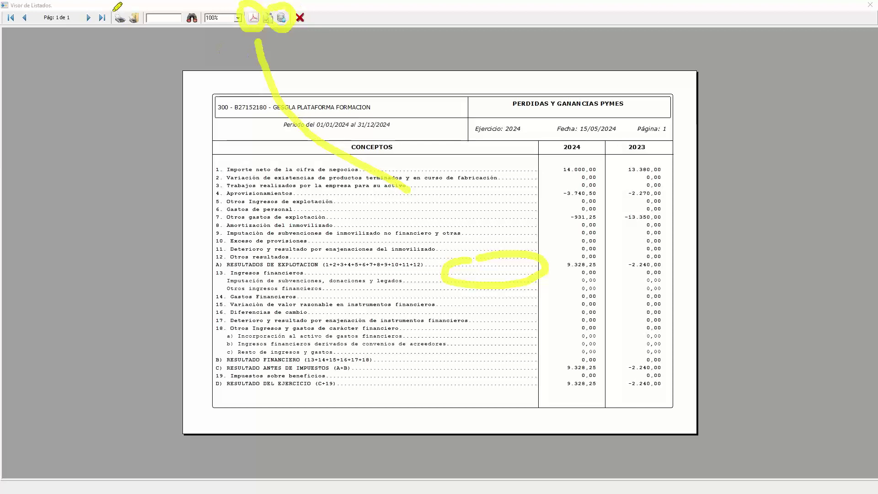
pyautogui.moveTo(120, 7)
pyautogui.mouseDown()
pyautogui.moveTo(130, 29)
pyautogui.moveTo(98, 24)
pyautogui.mouseUp()
pyautogui.rightClick(74, 125)
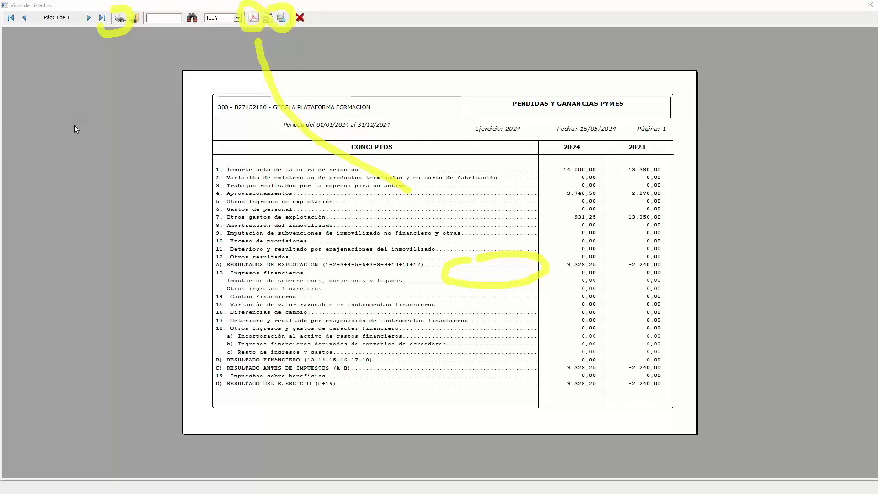
pyautogui.click(94, 197)
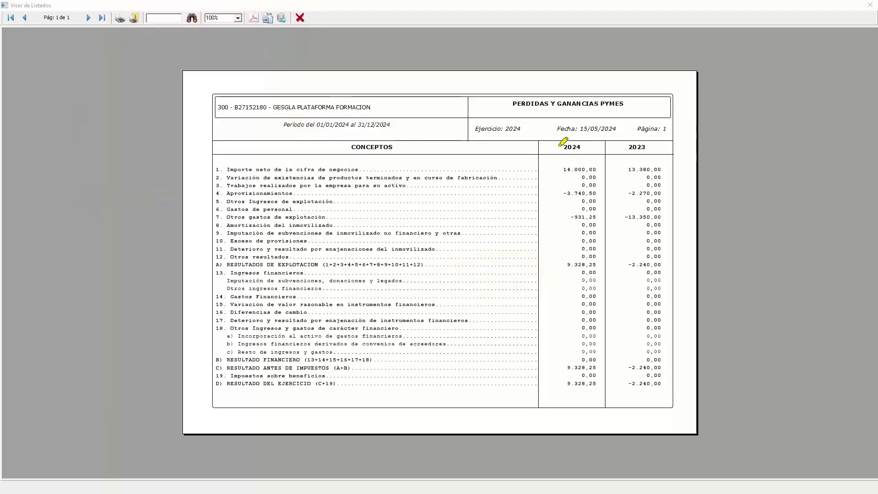
pyautogui.moveTo(562, 130)
pyautogui.mouseDown()
pyautogui.moveTo(588, 137)
pyautogui.moveTo(544, 144)
pyautogui.mouseUp()
pyautogui.moveTo(618, 137)
pyautogui.mouseDown()
pyautogui.moveTo(662, 143)
pyautogui.moveTo(623, 143)
pyautogui.mouseUp()
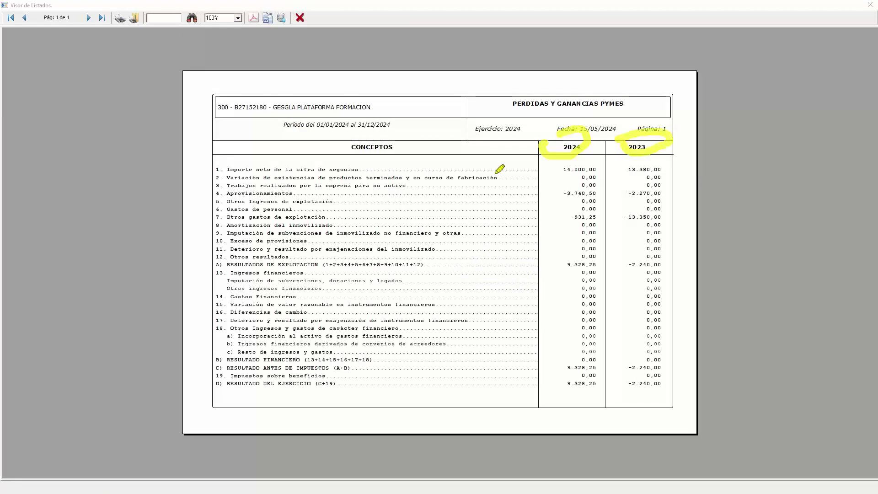
pyautogui.press('Escape')
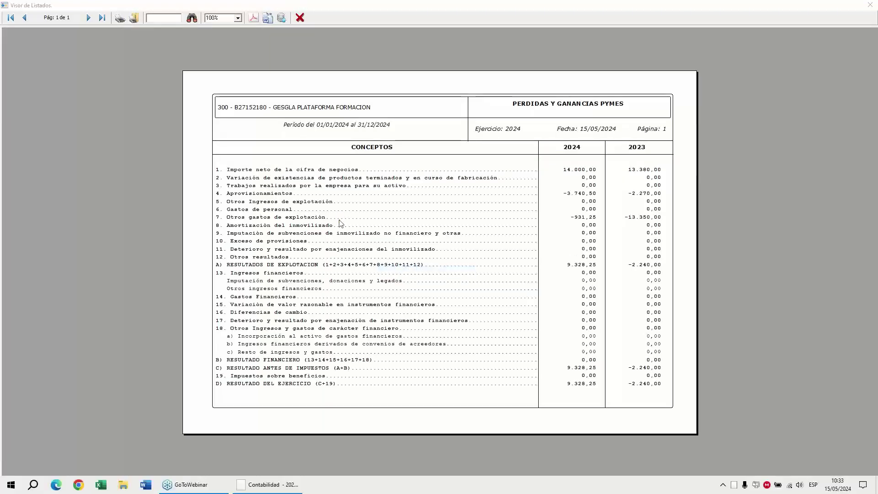
# Close the profit and loss preview and its listing settings.
pyautogui.click(300, 18)
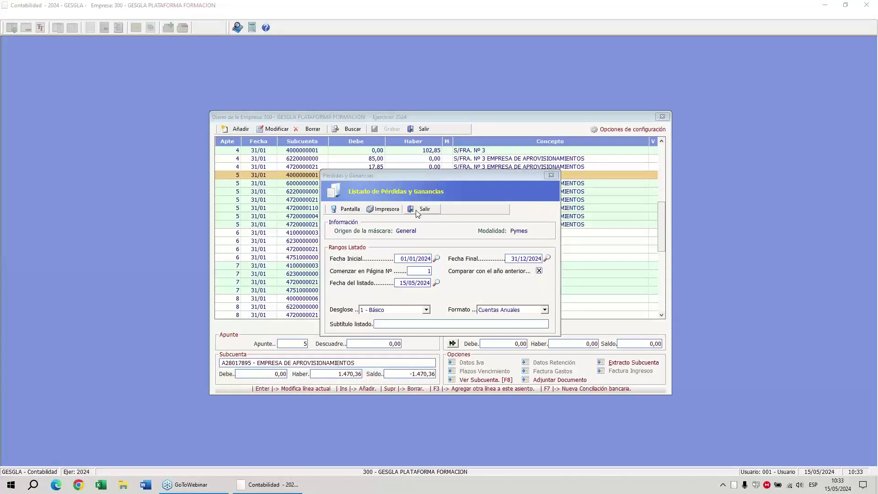
pyautogui.click(399, 259)
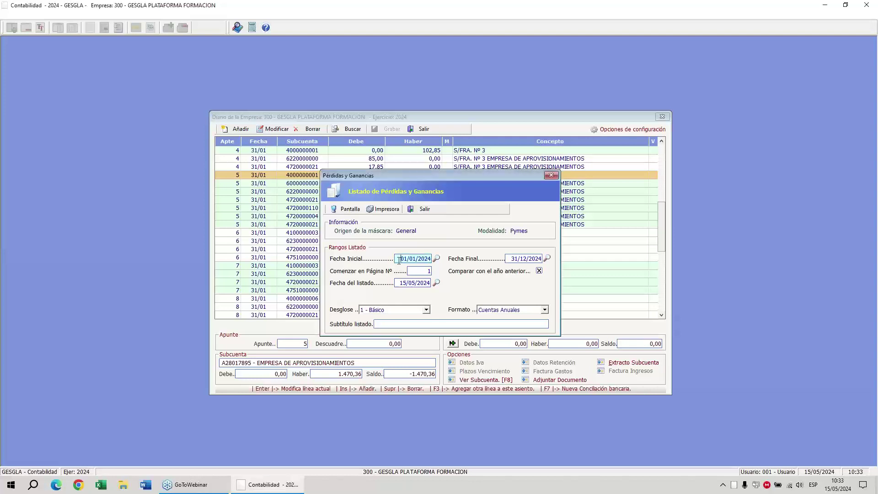
pyautogui.click(423, 210)
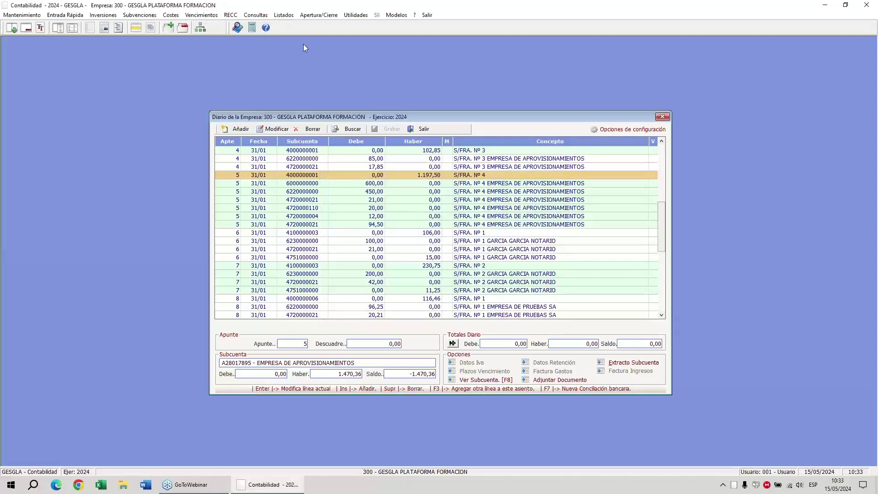
# Preview the Balance PYMES report compared with 2023, keeping the basic detail level.
pyautogui.click(284, 15)
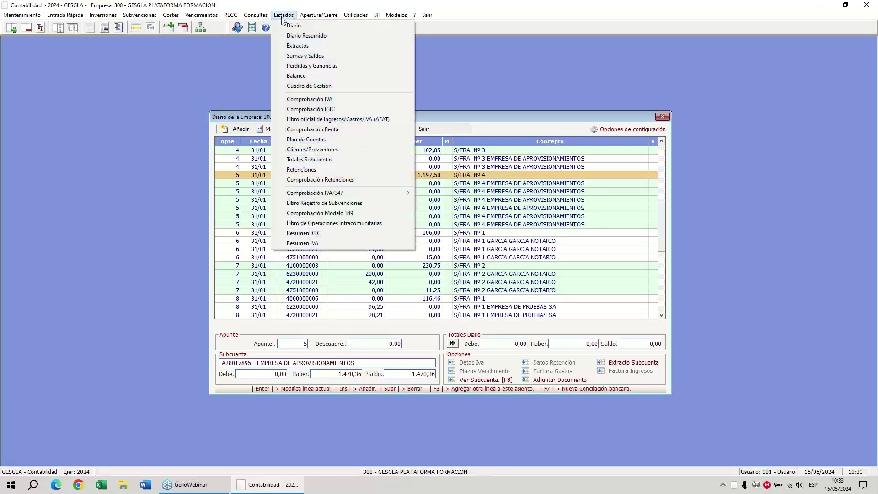
pyautogui.click(301, 78)
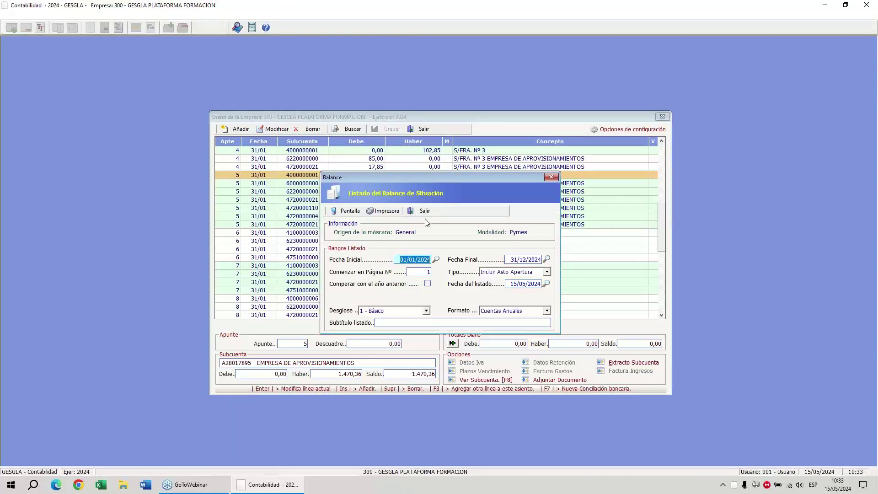
pyautogui.click(386, 285)
pyautogui.click(398, 311)
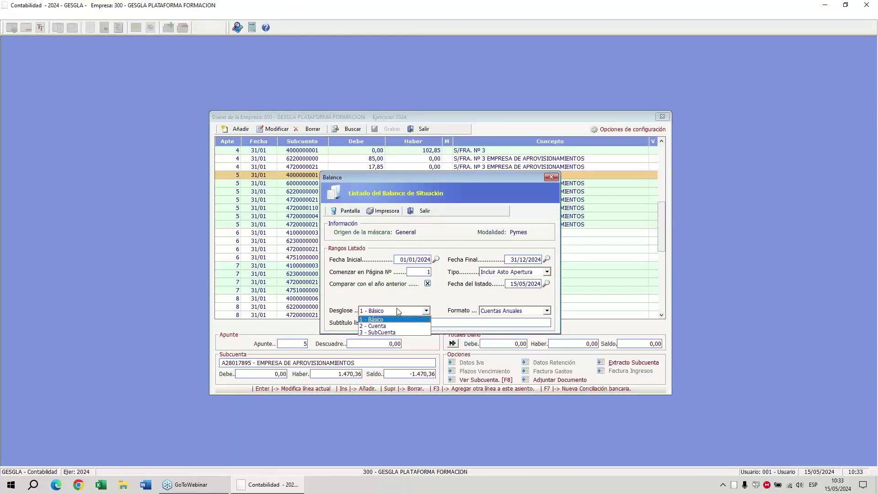
pyautogui.click(397, 308)
pyautogui.click(343, 212)
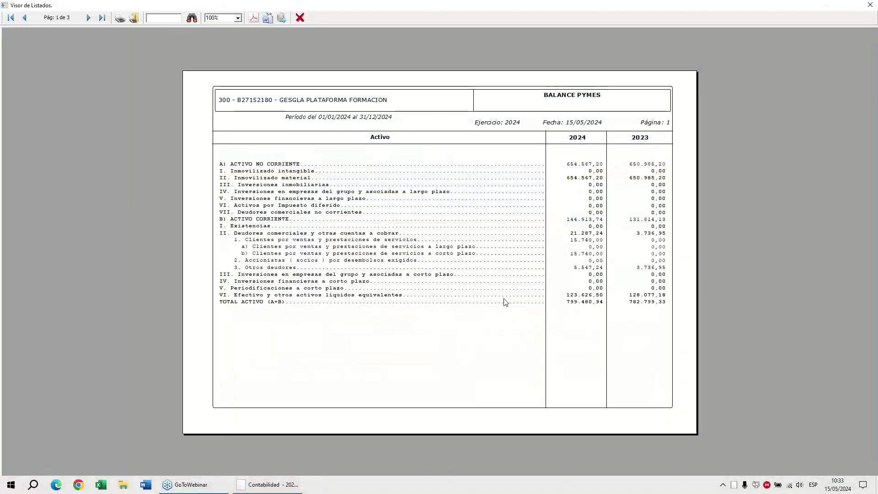
# Close the balance sheet preview and its listing settings.
pyautogui.click(300, 17)
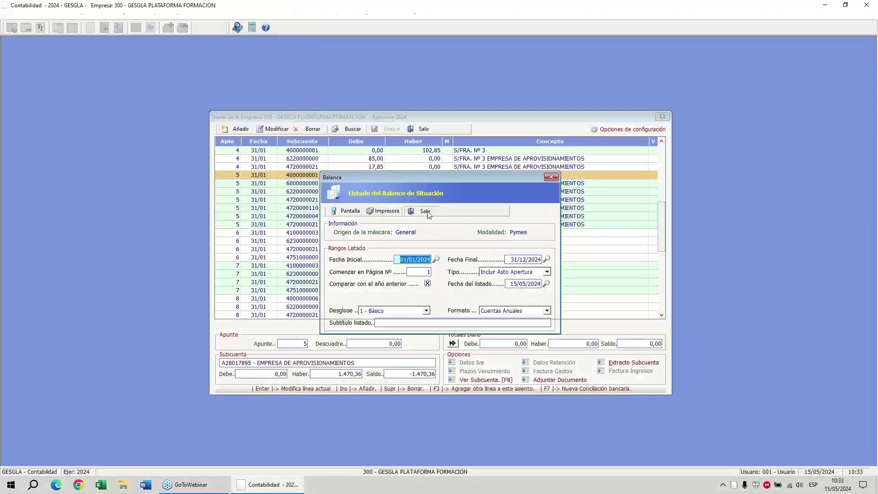
pyautogui.click(423, 211)
pyautogui.click(277, 16)
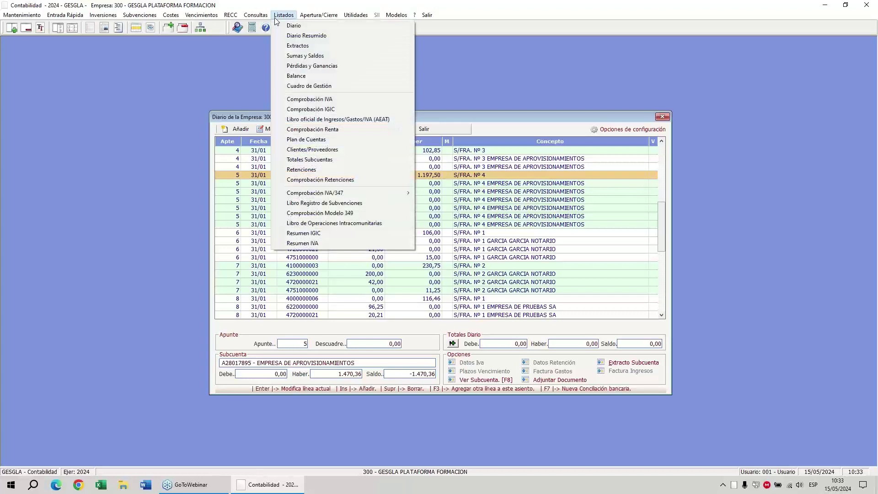
# Preview the received-invoices VAT register (bases 8.253,75, VAT 1.660,29), then close it.
pyautogui.click(310, 100)
pyautogui.click(317, 164)
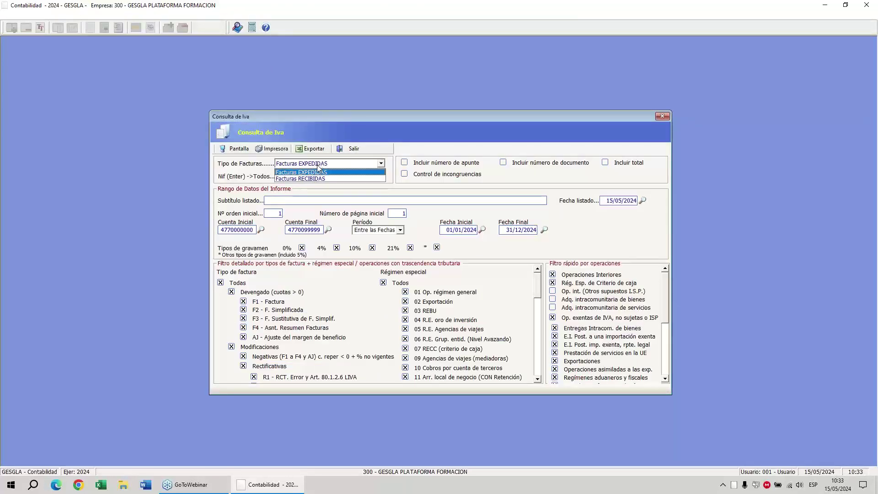
pyautogui.click(320, 179)
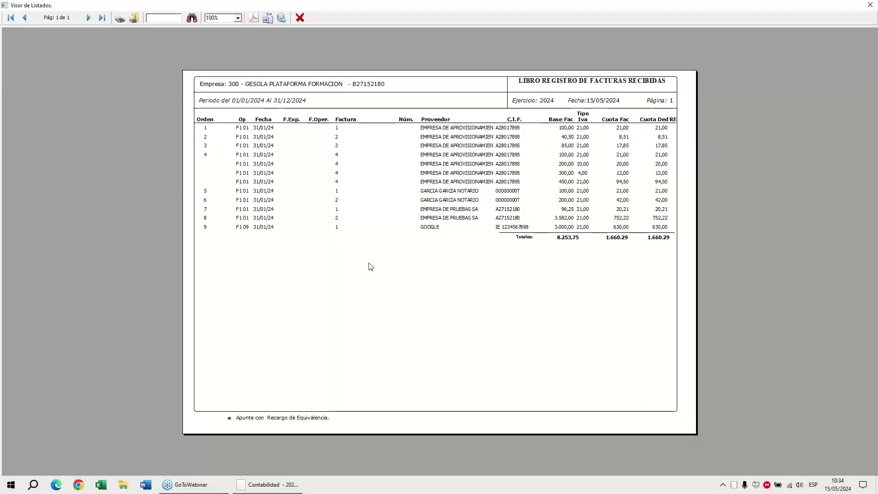
pyautogui.click(443, 185)
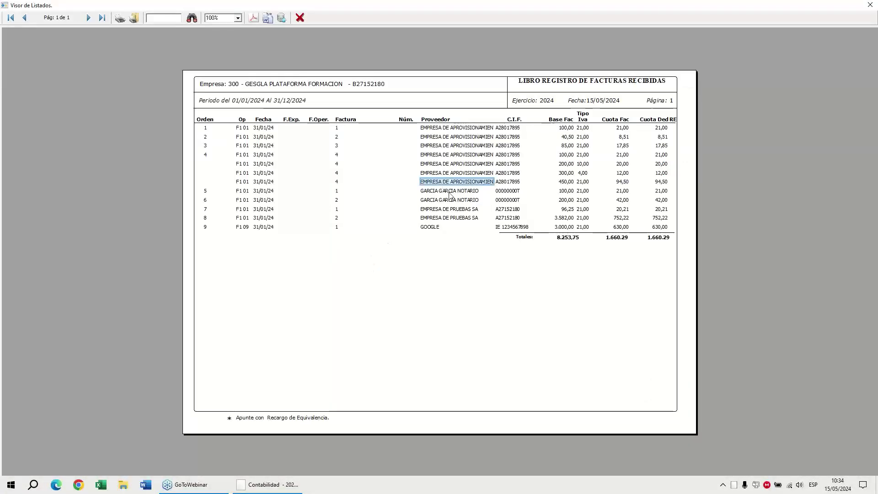
pyautogui.click(300, 18)
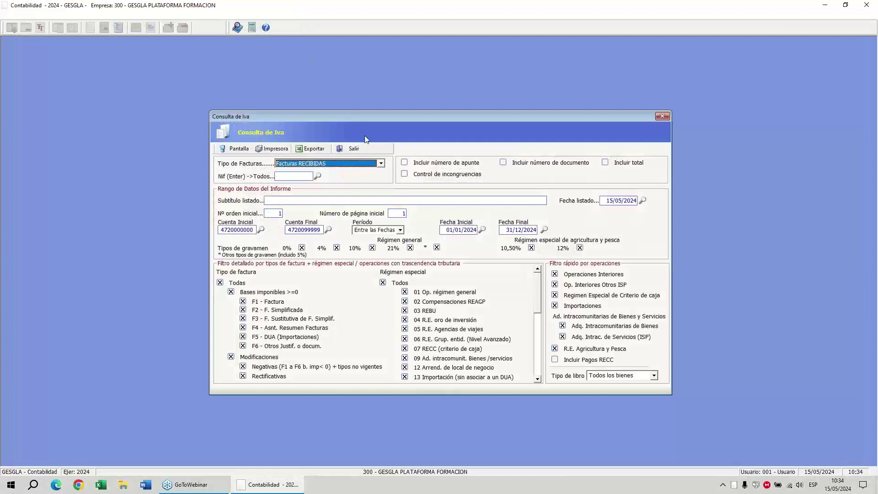
pyautogui.click(353, 148)
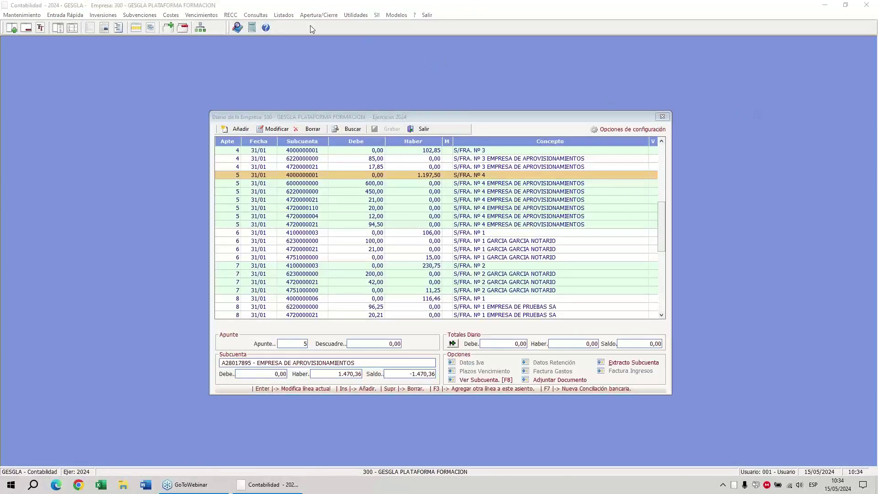
pyautogui.click(283, 15)
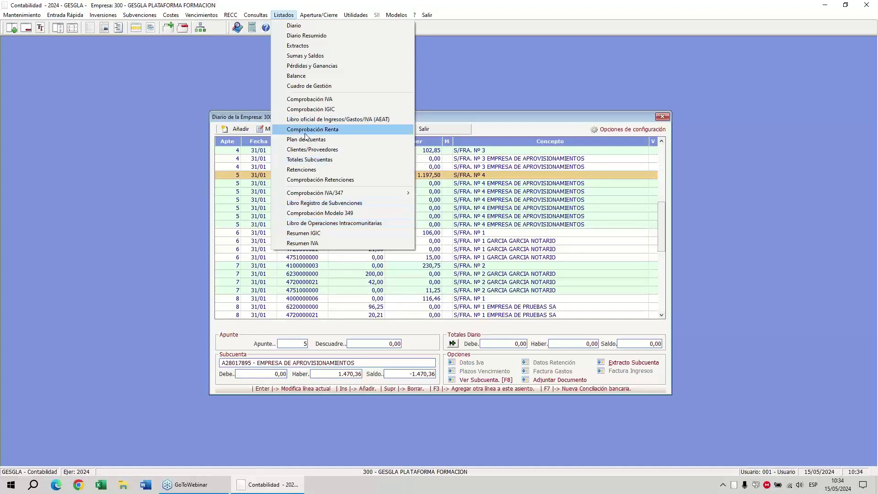
pyautogui.click(222, 84)
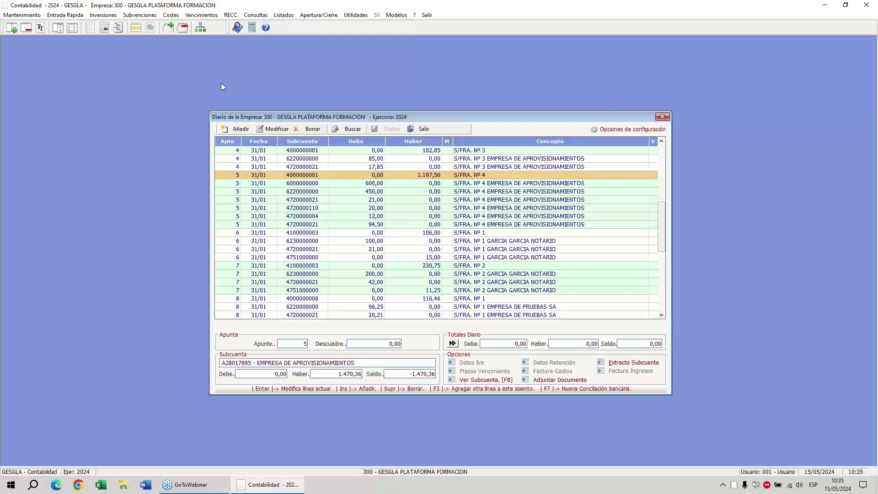
pyautogui.click(356, 16)
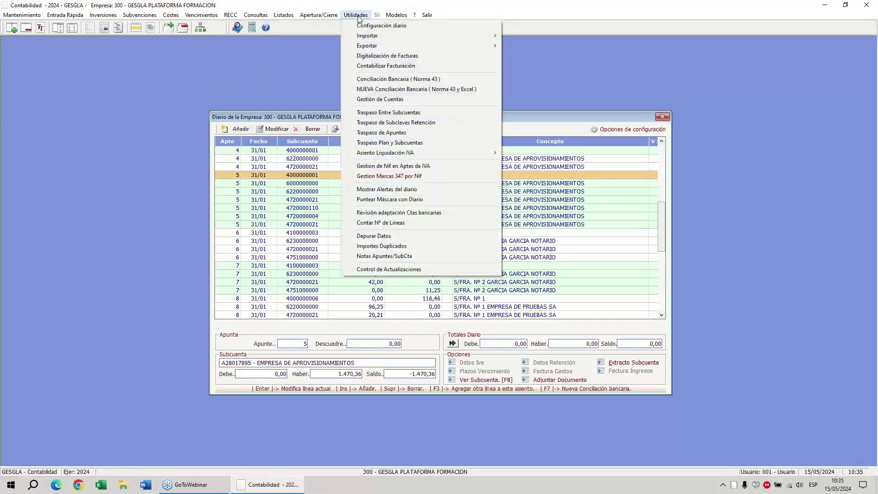
pyautogui.moveTo(365, 32)
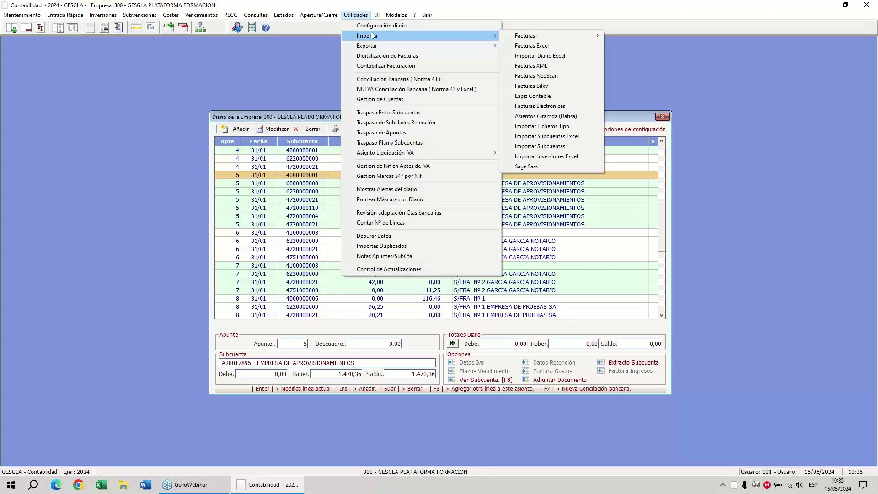
pyautogui.click(521, 49)
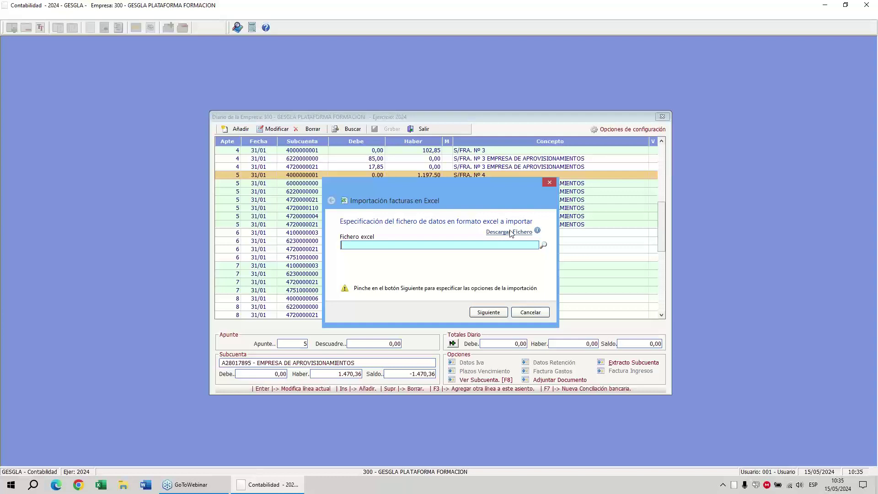
pyautogui.click(524, 314)
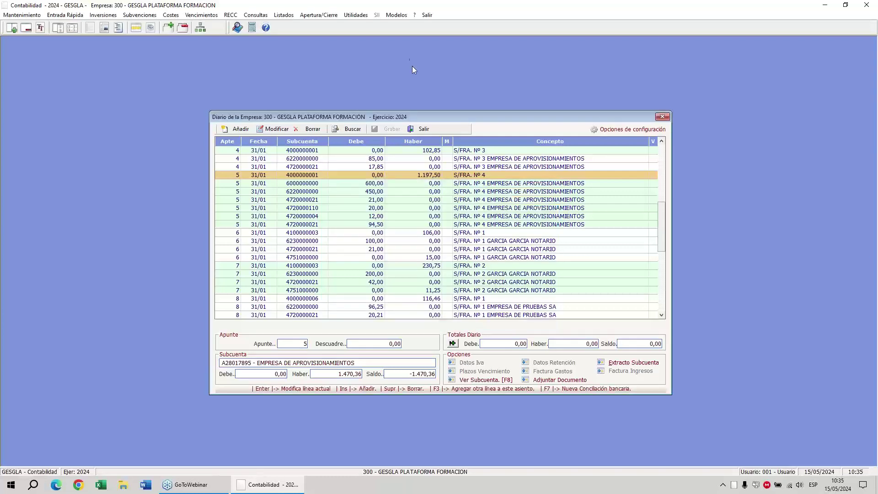
pyautogui.click(354, 15)
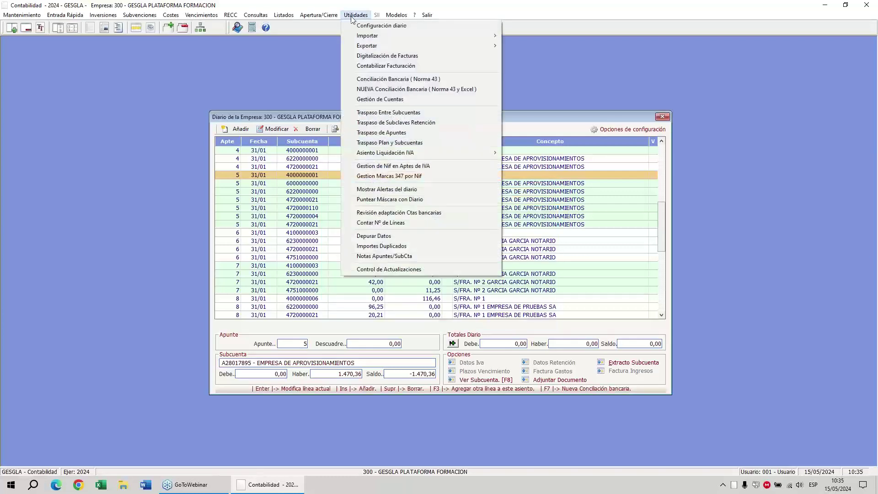
pyautogui.click(373, 88)
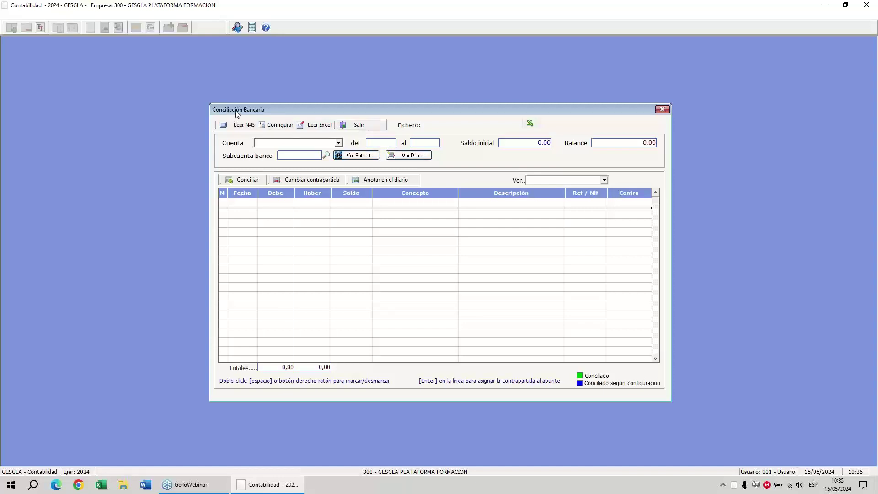
pyautogui.click(354, 125)
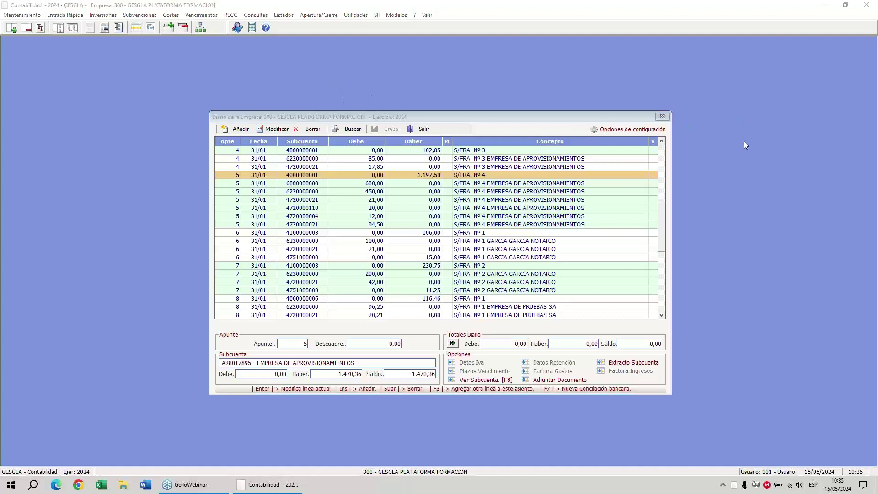
# Highlight the company number, then open Mantenimiento de Inversiones.
pyautogui.moveTo(103, 6)
pyautogui.mouseDown()
pyautogui.moveTo(92, 5)
pyautogui.moveTo(119, 4)
pyautogui.moveTo(102, 27)
pyautogui.moveTo(82, 9)
pyautogui.moveTo(92, 2)
pyautogui.mouseUp()
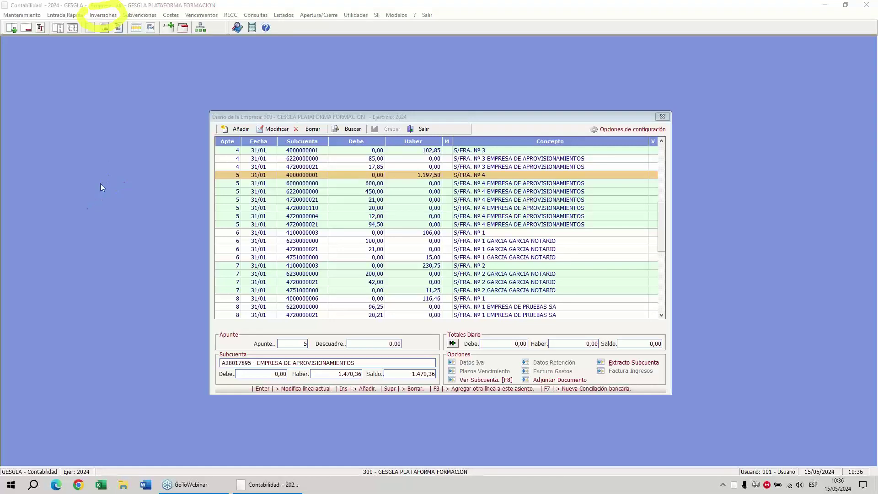
pyautogui.click(134, 193)
pyautogui.click(104, 28)
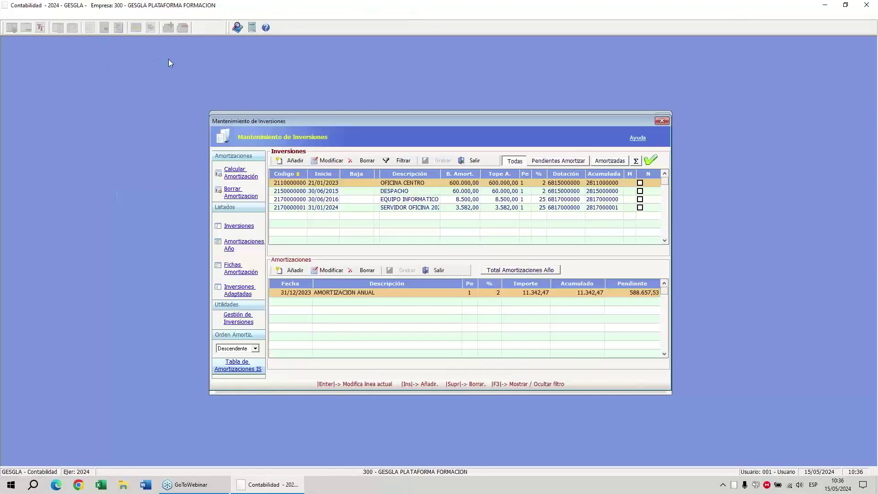
# Sort the investments grid by the Inicio start date so DESPACHO comes first.
pyautogui.click(746, 119)
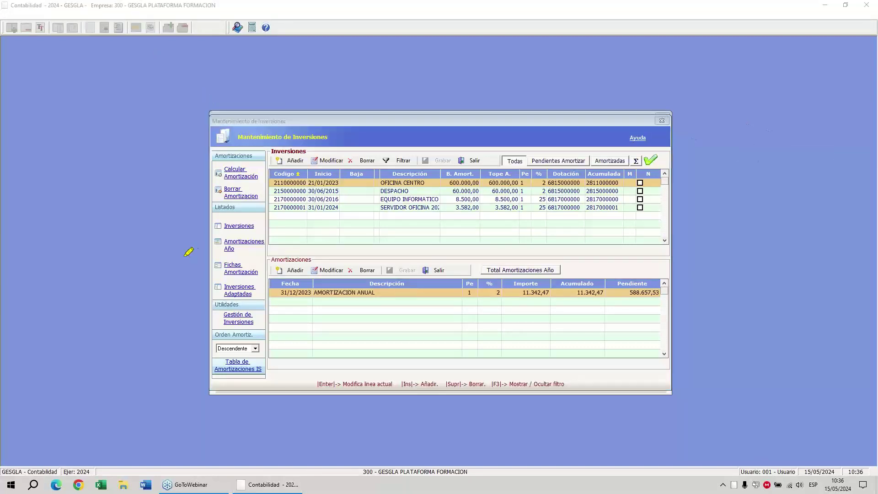
pyautogui.moveTo(179, 256)
pyautogui.mouseDown()
pyautogui.moveTo(269, 237)
pyautogui.moveTo(288, 219)
pyautogui.moveTo(280, 242)
pyautogui.mouseUp()
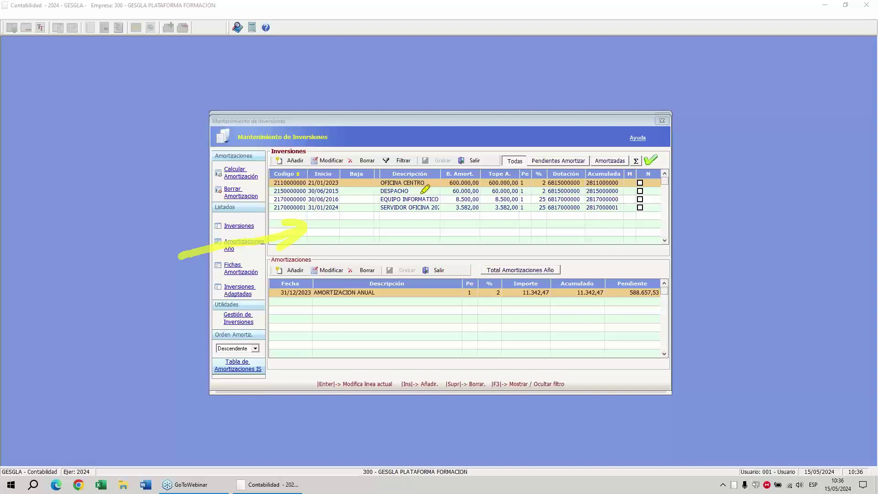
pyautogui.moveTo(180, 352)
pyautogui.mouseDown()
pyautogui.moveTo(323, 307)
pyautogui.moveTo(308, 338)
pyautogui.mouseUp()
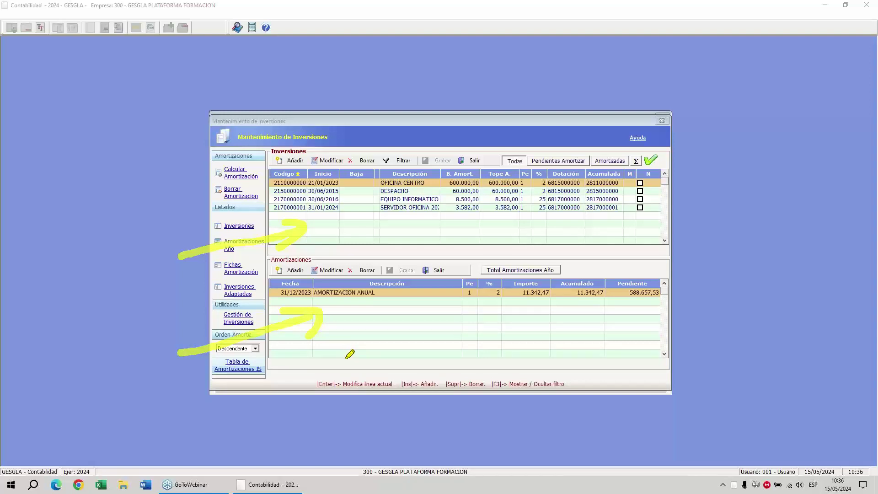
pyautogui.rightClick(345, 234)
pyautogui.click(359, 256)
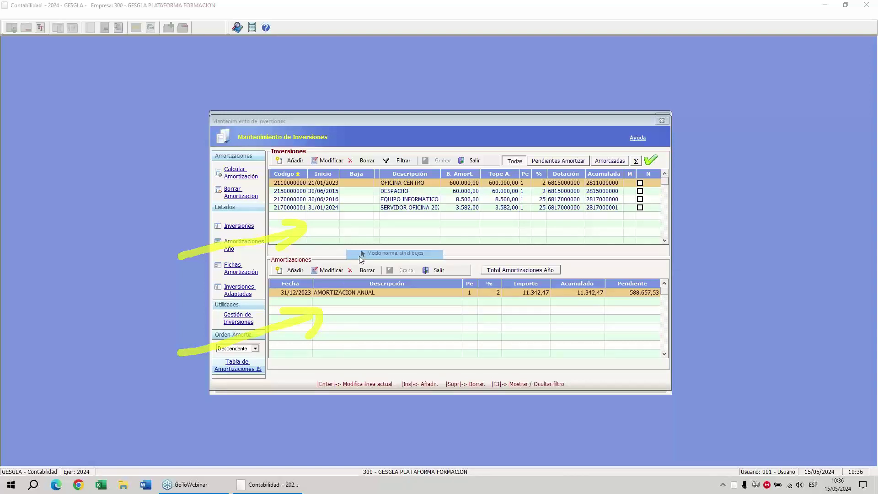
pyautogui.click(326, 174)
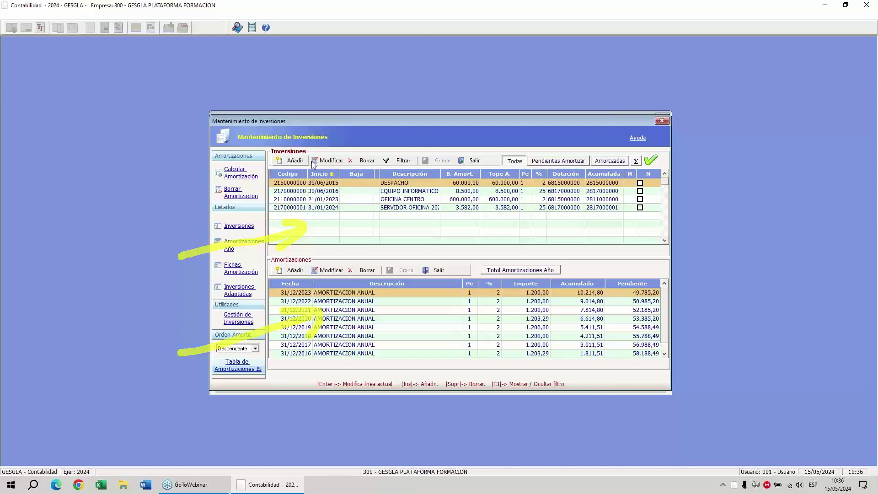
pyautogui.click(327, 160)
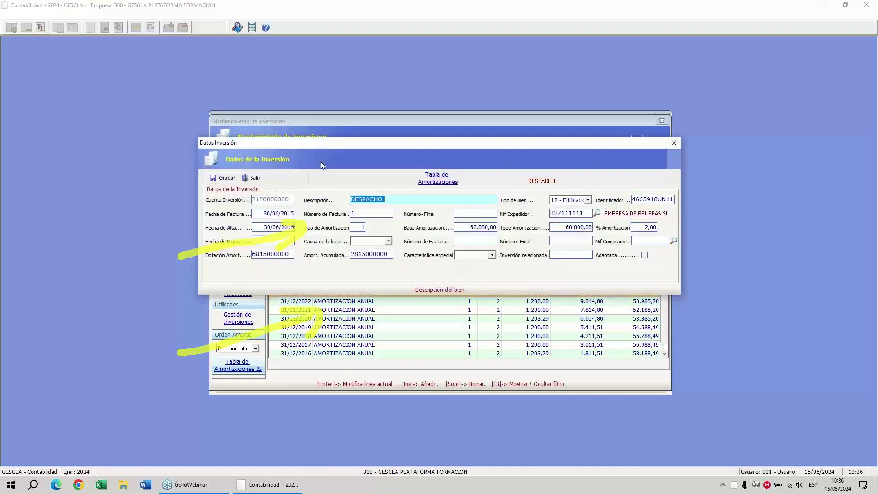
pyautogui.click(255, 179)
pyautogui.click(410, 261)
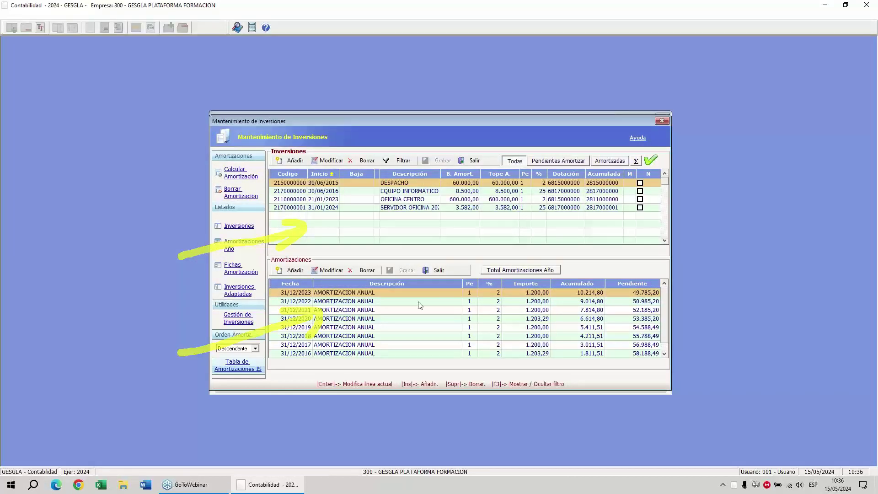
pyautogui.click(738, 120)
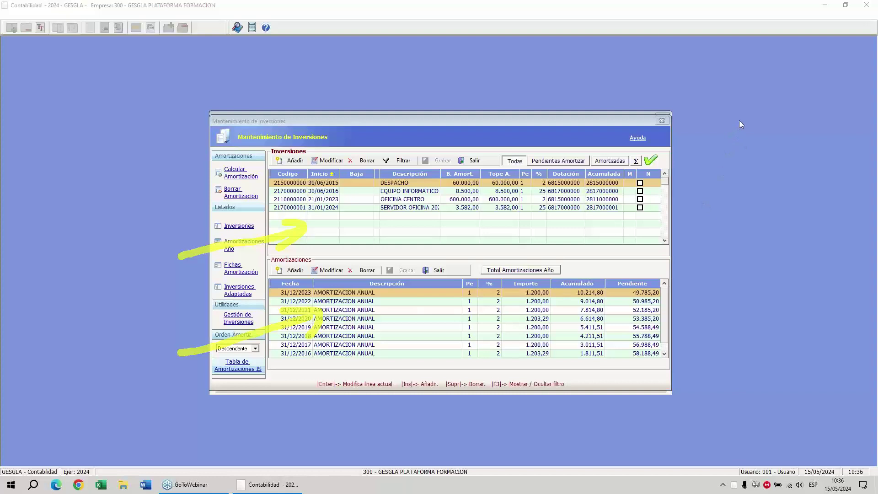
pyautogui.click(748, 180)
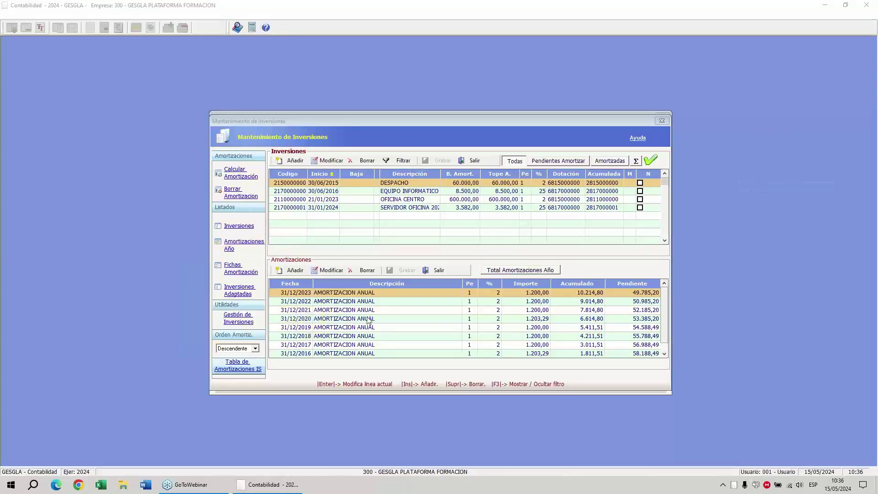
pyautogui.click(349, 355)
pyautogui.press('Up')
pyautogui.press('Up')
pyautogui.press('Up')
pyautogui.press('Up')
pyautogui.press('Up')
pyautogui.press('Up')
pyautogui.press('Up')
pyautogui.press('Up')
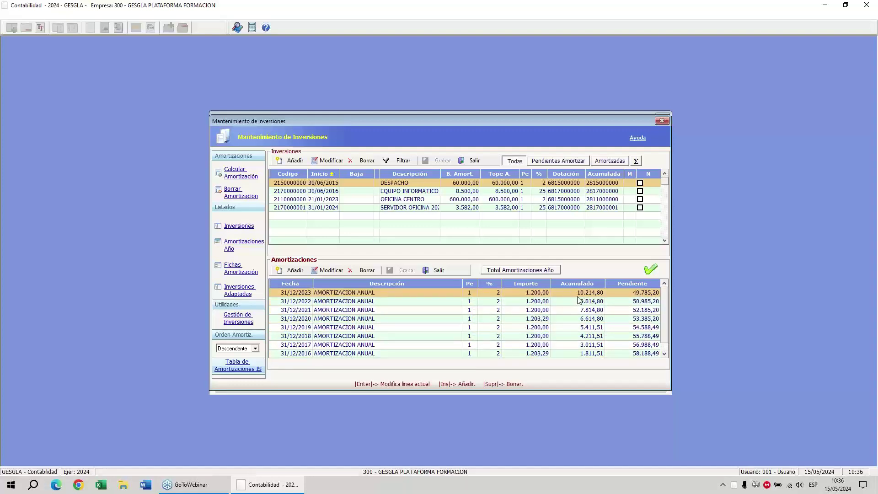
pyautogui.click(742, 122)
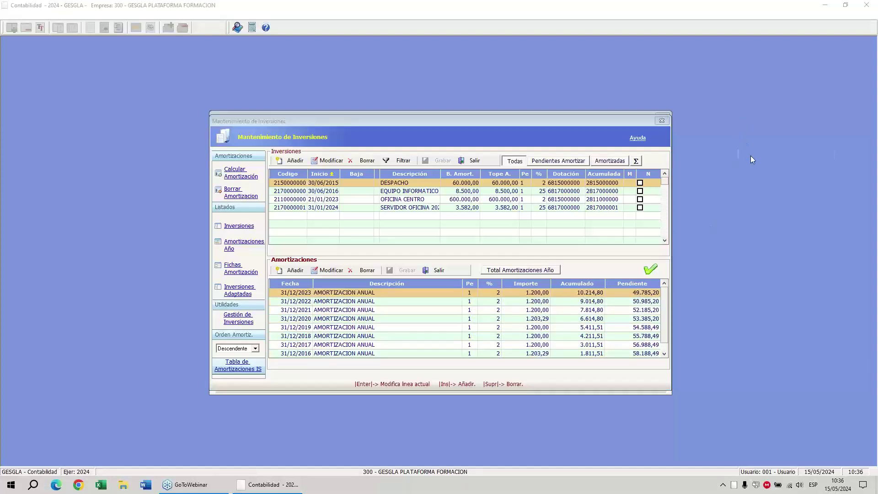
pyautogui.moveTo(594, 280)
pyautogui.mouseDown()
pyautogui.moveTo(605, 301)
pyautogui.moveTo(574, 285)
pyautogui.mouseUp()
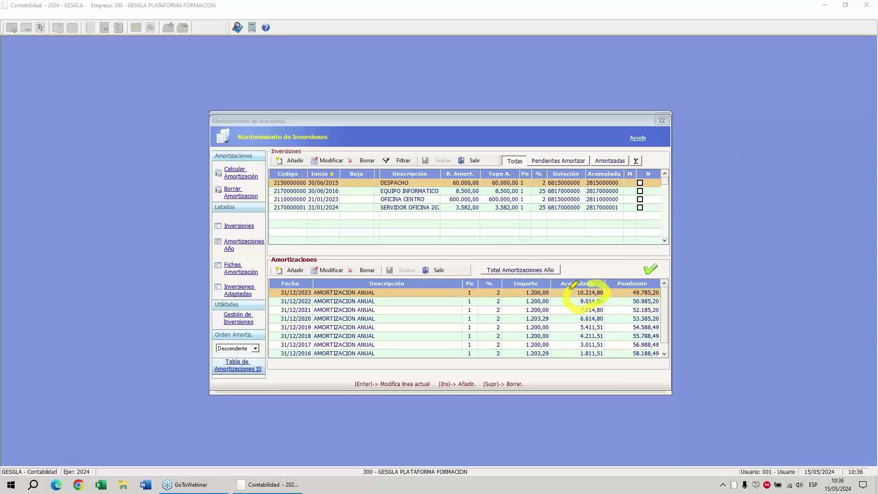
pyautogui.moveTo(633, 280)
pyautogui.mouseDown()
pyautogui.moveTo(670, 296)
pyautogui.moveTo(624, 302)
pyautogui.moveTo(627, 290)
pyautogui.mouseUp()
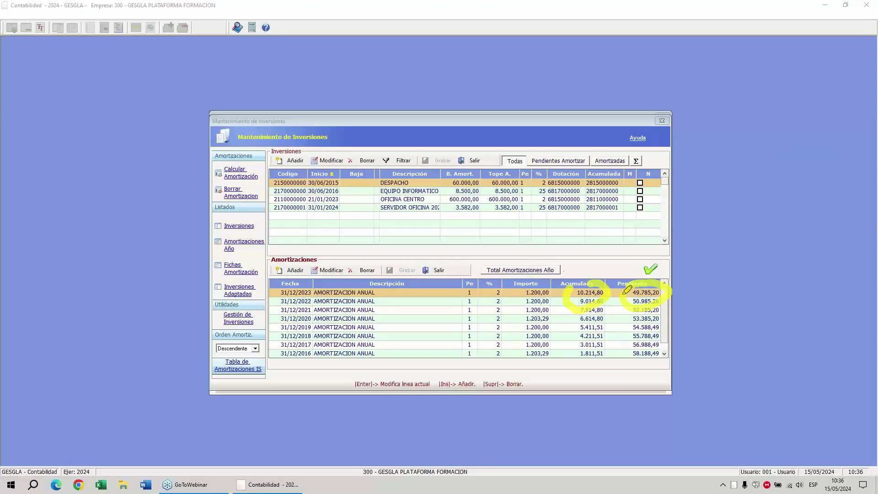
pyautogui.click(336, 193)
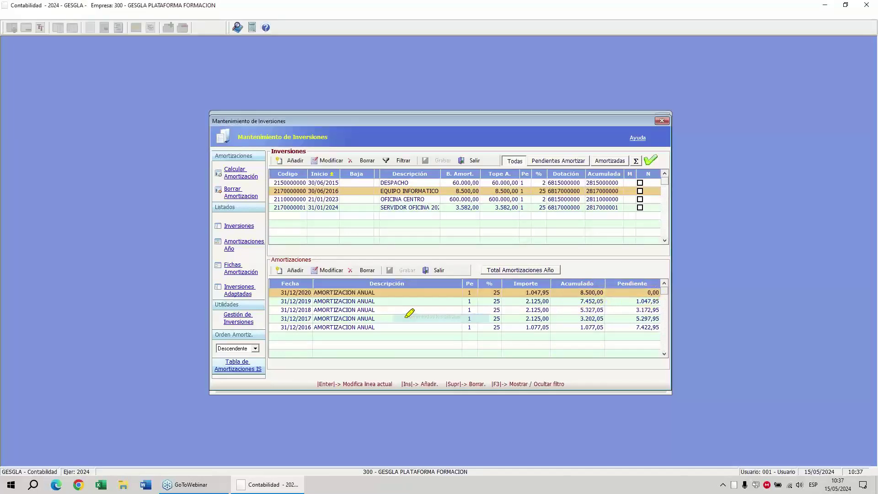
pyautogui.moveTo(291, 293); pyautogui.dragTo(311, 293)
pyautogui.moveTo(635, 292); pyautogui.dragTo(659, 292)
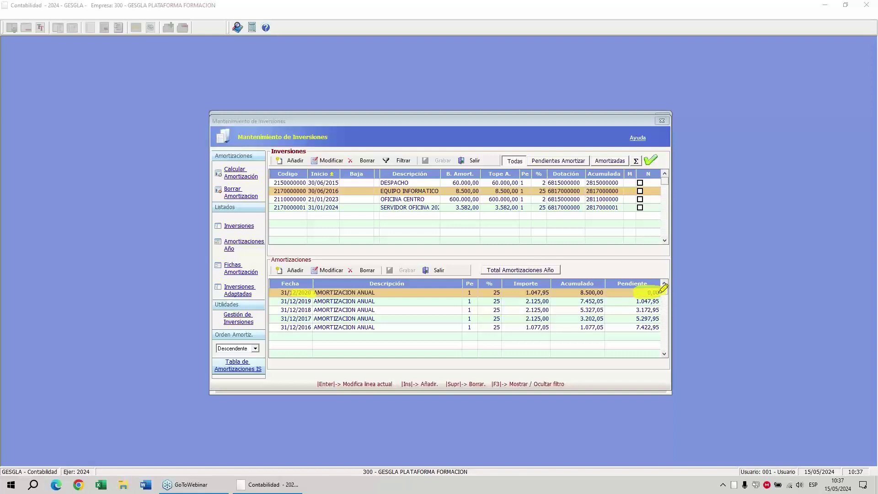
pyautogui.click(321, 200)
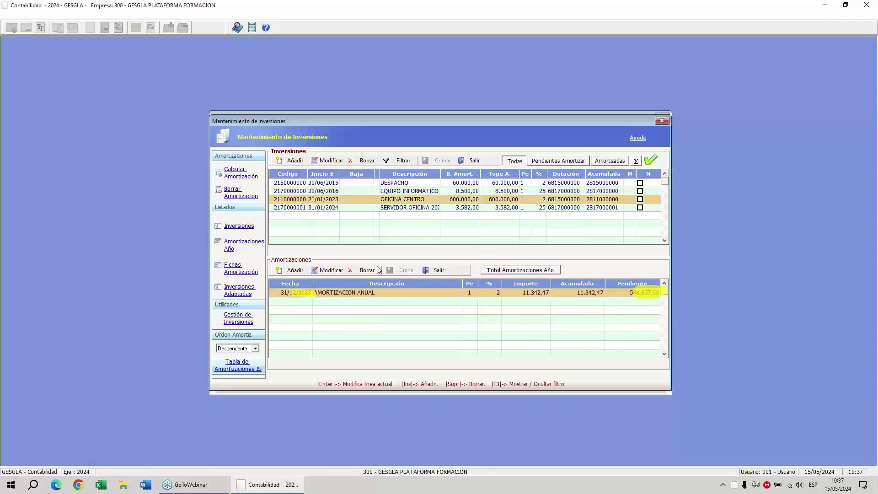
pyautogui.click(371, 278)
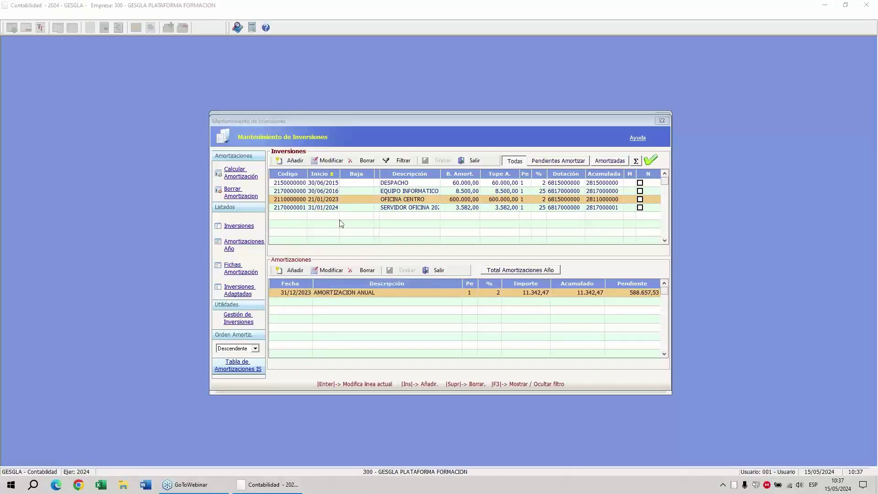
pyautogui.click(330, 208)
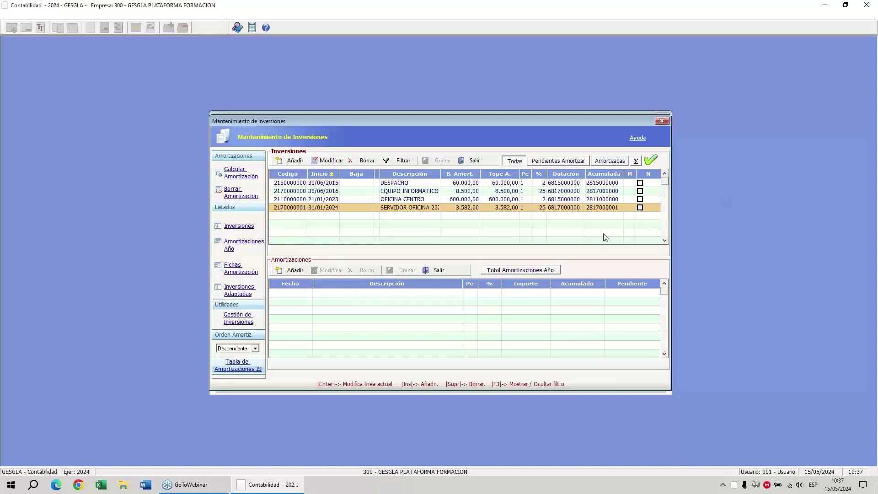
pyautogui.click(744, 120)
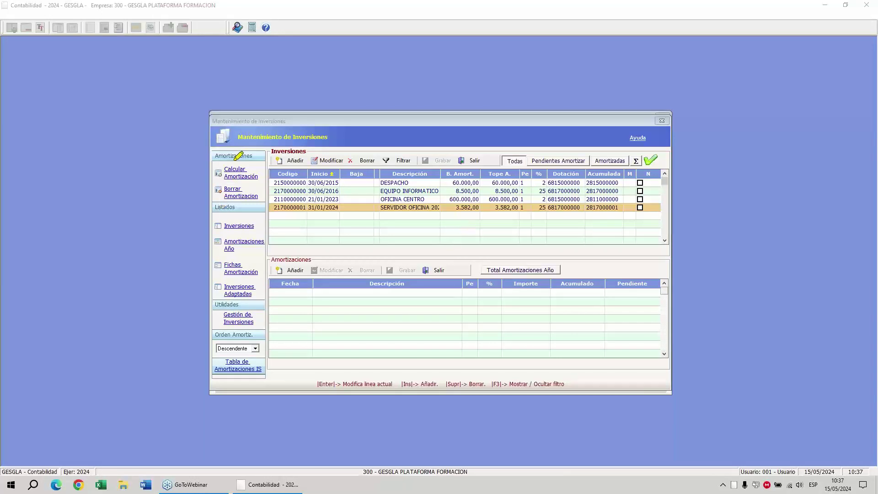
pyautogui.moveTo(235, 160)
pyautogui.mouseDown()
pyautogui.moveTo(265, 156)
pyautogui.moveTo(260, 182)
pyautogui.moveTo(212, 172)
pyautogui.moveTo(231, 158)
pyautogui.mouseUp()
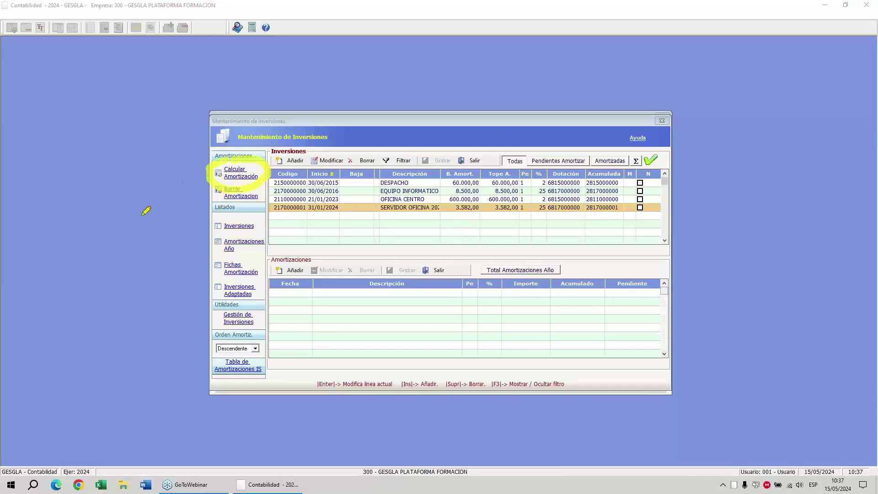
# Calculate and post amortizations for 01/01/2024–31/12/2024 to the journal.
pyautogui.click(237, 175)
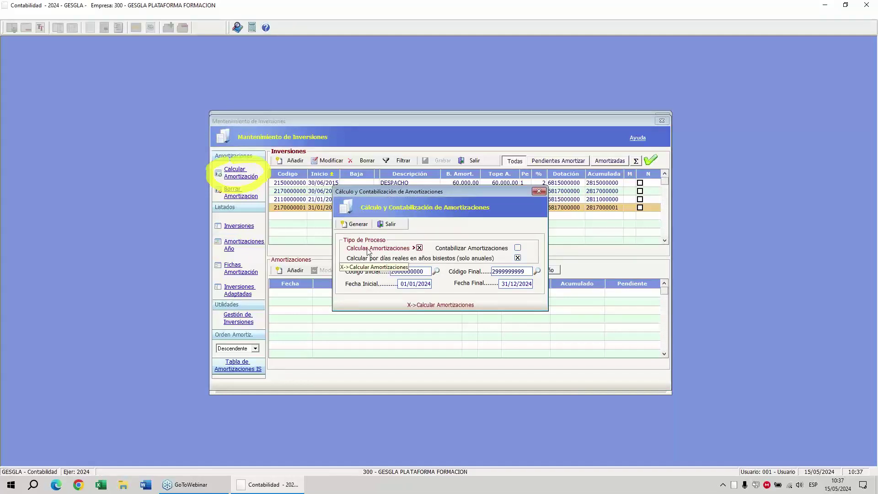
pyautogui.click(460, 250)
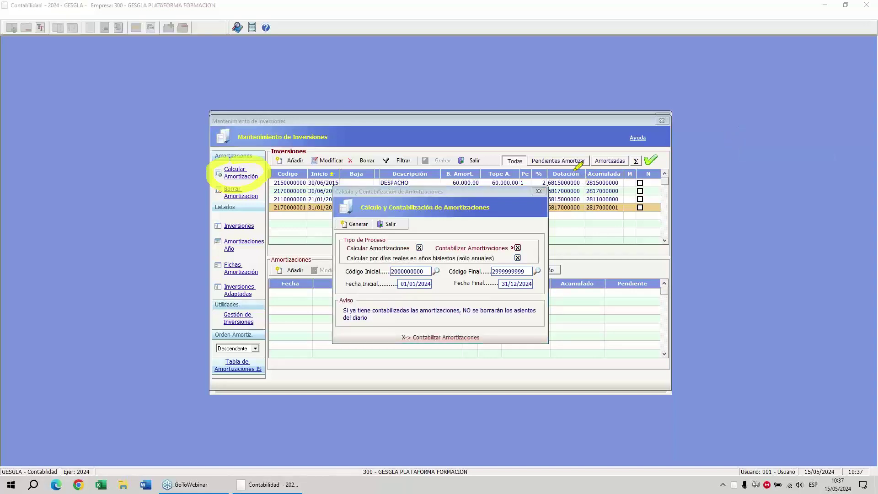
pyautogui.moveTo(574, 171); pyautogui.dragTo(569, 211)
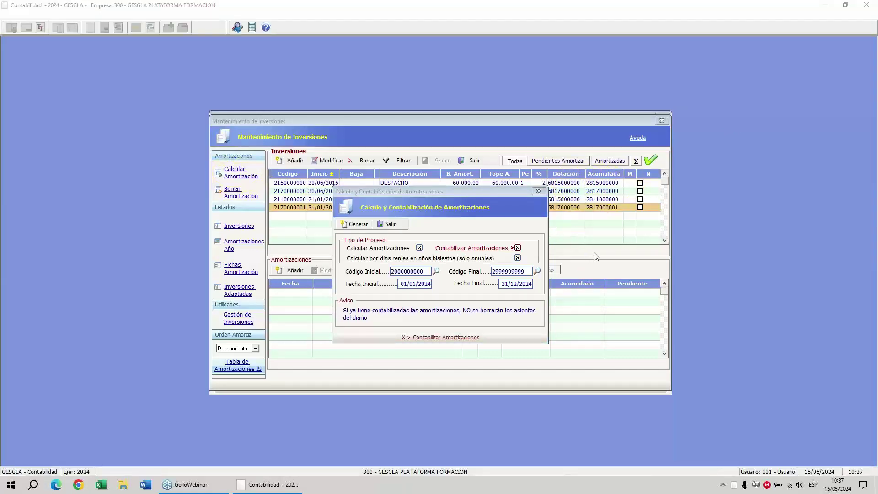
pyautogui.click(520, 254)
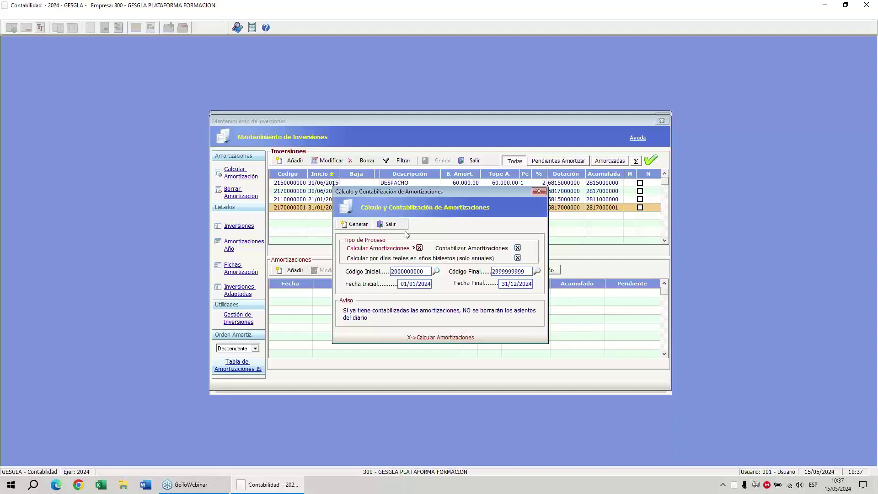
pyautogui.click(359, 226)
pyautogui.click(438, 261)
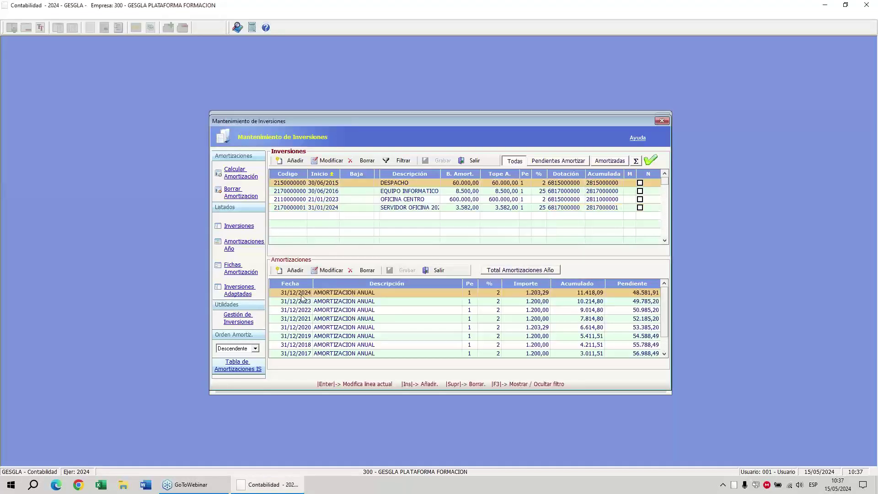
# Check the new 2024 amortization of DESPACHO, EQUIPO INFORMATICO, OFICINA CENTRO and the server, then close.
pyautogui.click(302, 297)
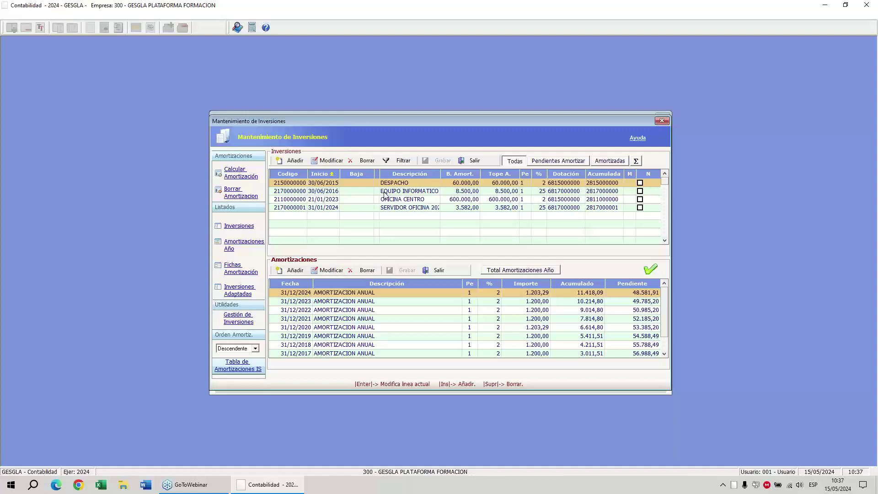
pyautogui.click(385, 192)
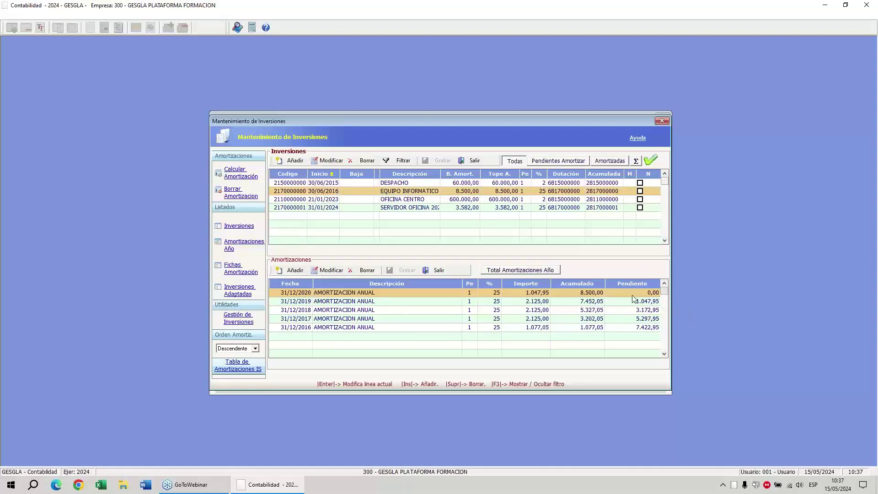
pyautogui.click(373, 201)
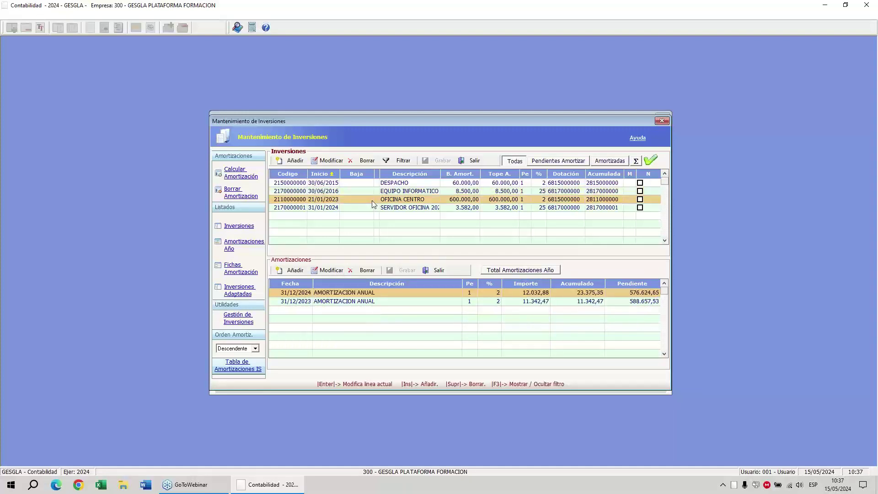
pyautogui.click(373, 208)
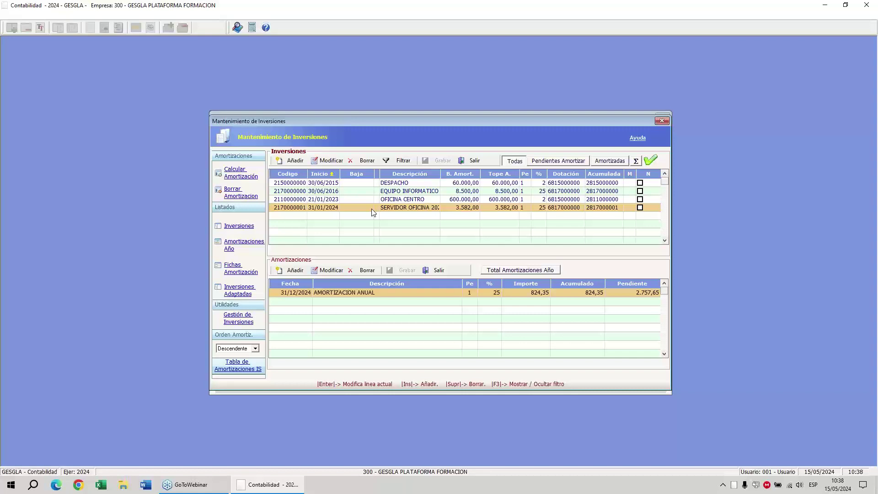
pyautogui.click(475, 160)
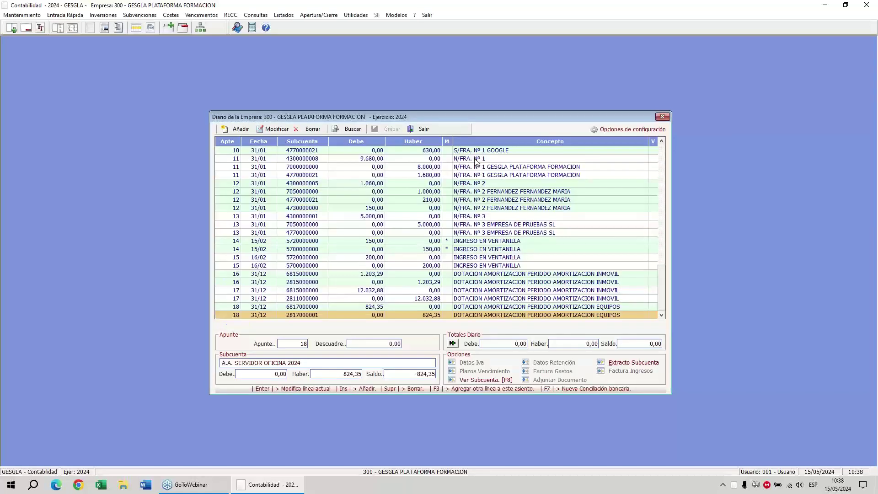
# Browse the posted amortization entries in the Diario, starting at entry 16.
pyautogui.click(322, 275)
pyautogui.press('Down')
pyautogui.press('Up')
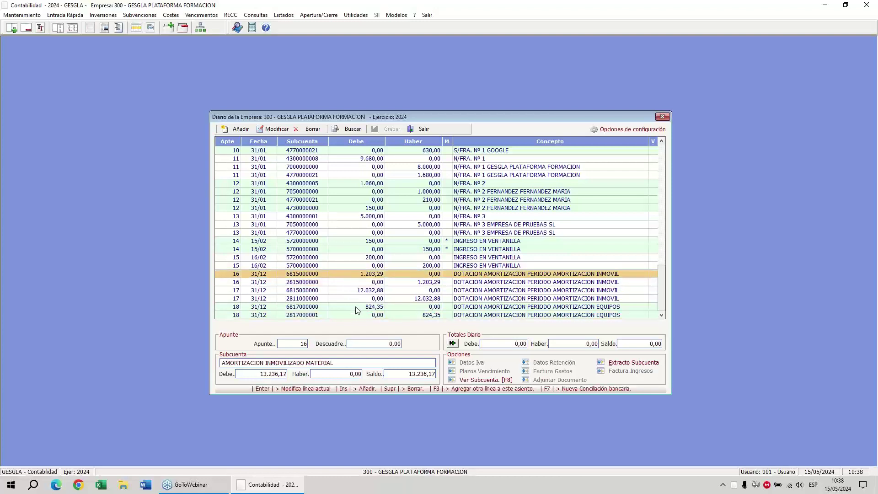
pyautogui.press('Down')
pyautogui.press('Down')
pyautogui.press('Down')
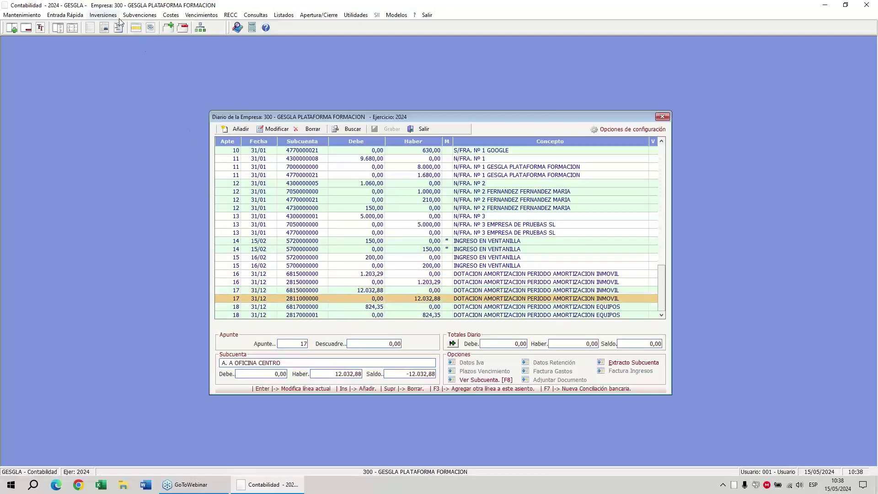
# Reopen Mantenimiento de Inversiones to view OFICINA CENTRO's amortization history.
pyautogui.click(103, 14)
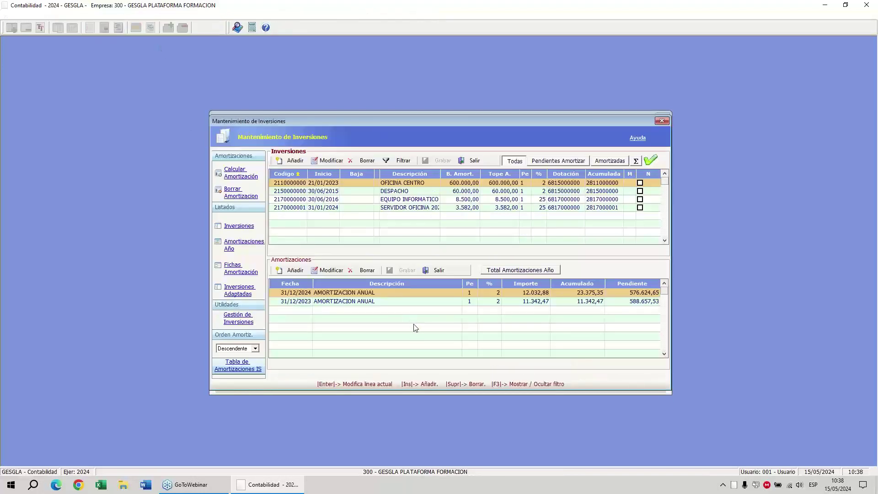
pyautogui.click(759, 158)
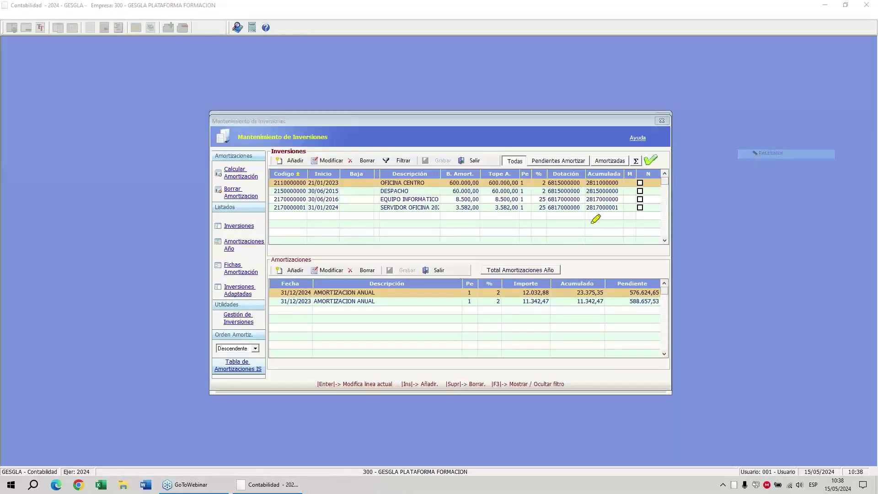
pyautogui.moveTo(234, 264)
pyautogui.mouseDown()
pyautogui.moveTo(249, 251)
pyautogui.moveTo(258, 284)
pyautogui.moveTo(222, 256)
pyautogui.moveTo(234, 253)
pyautogui.mouseUp()
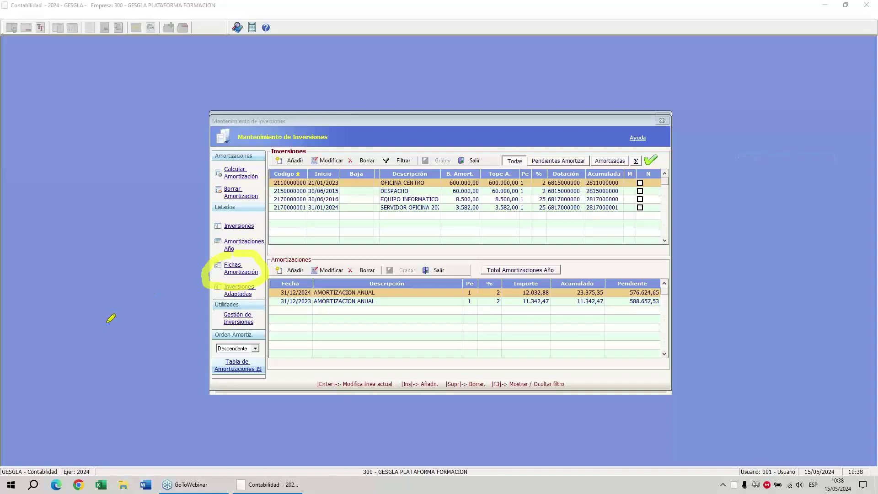
# Preview the amortization cards report from 01/01/2015 to 31/12/2024.
pyautogui.click(234, 272)
pyautogui.press('Tab')
pyautogui.write('01/01/2015')
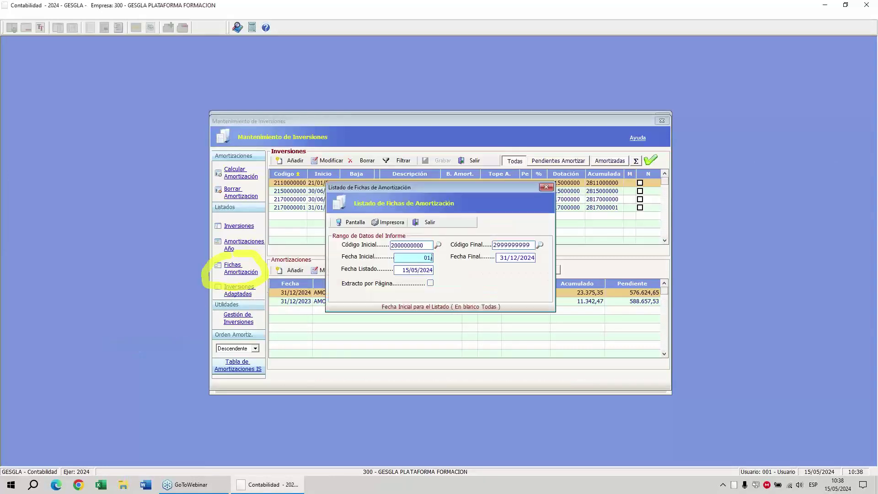
pyautogui.press('Tab')
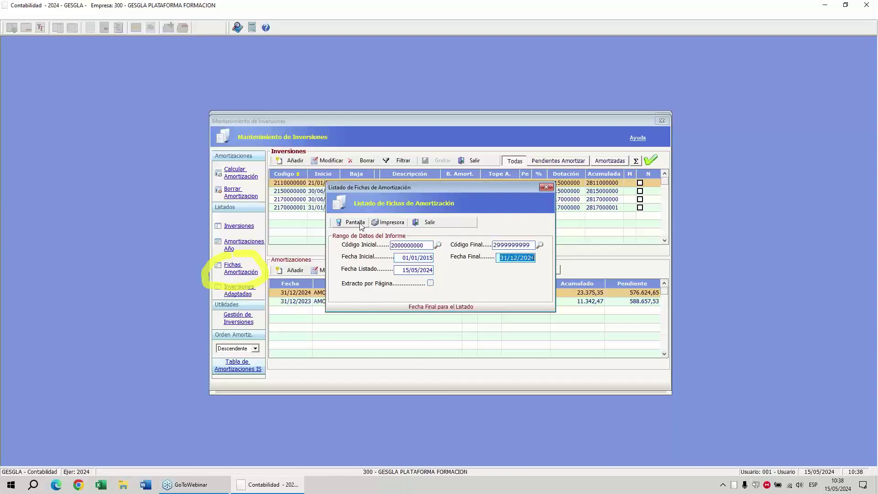
pyautogui.click(355, 222)
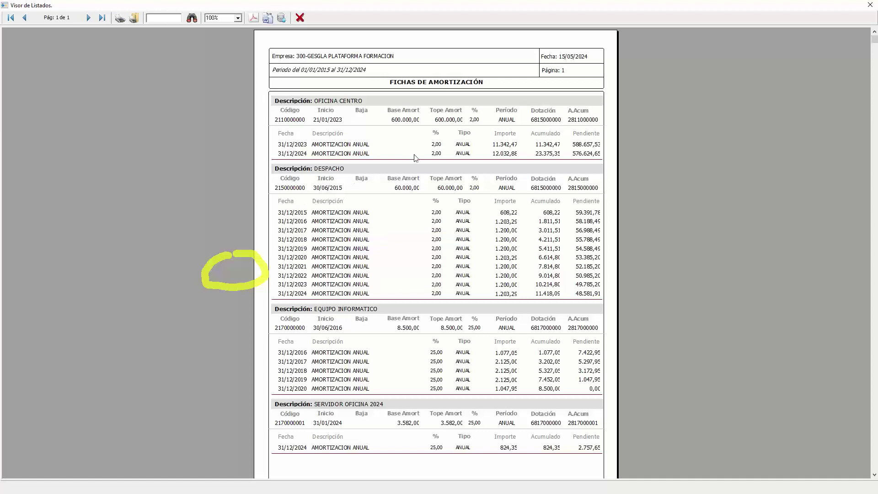
pyautogui.click(301, 18)
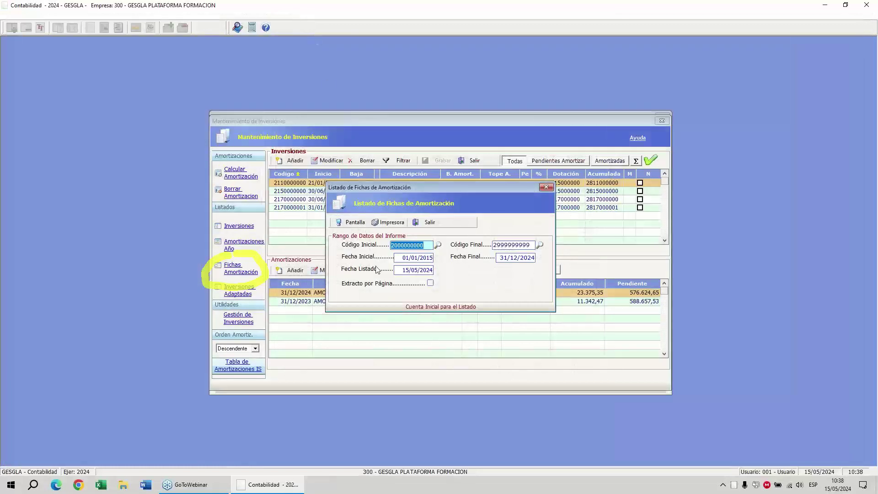
# Re-preview with one investment per page, page through all four cards, then close.
pyautogui.click(377, 284)
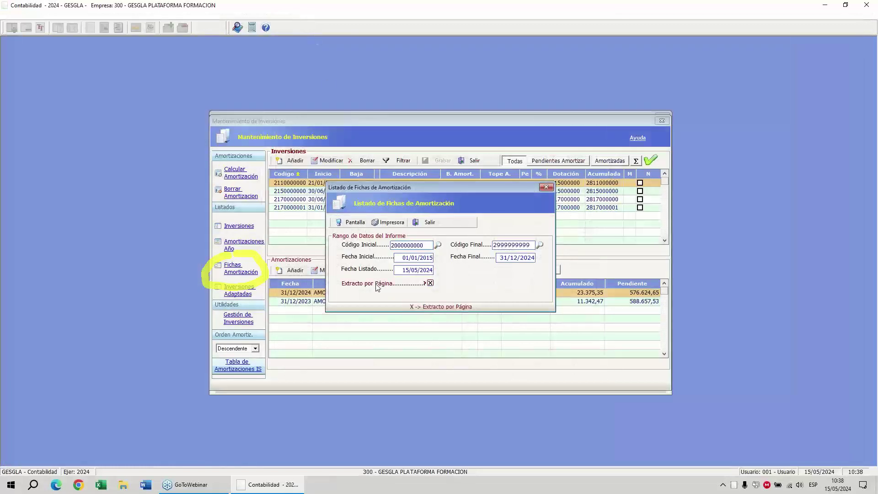
pyautogui.click(356, 222)
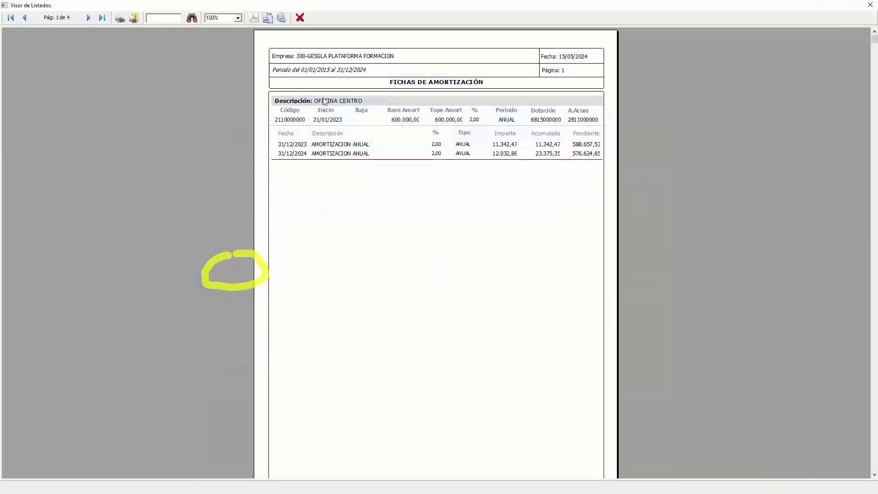
pyautogui.click(322, 101)
pyautogui.click(88, 18)
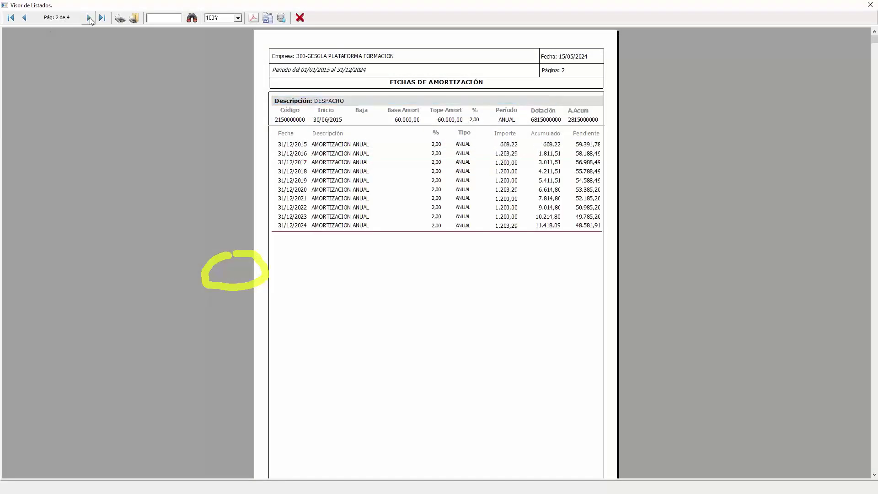
pyautogui.click(319, 102)
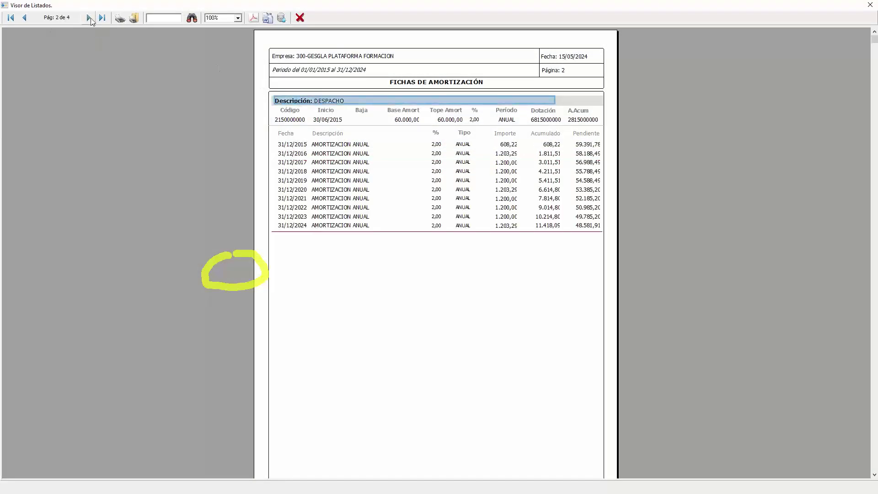
pyautogui.click(88, 18)
pyautogui.click(322, 100)
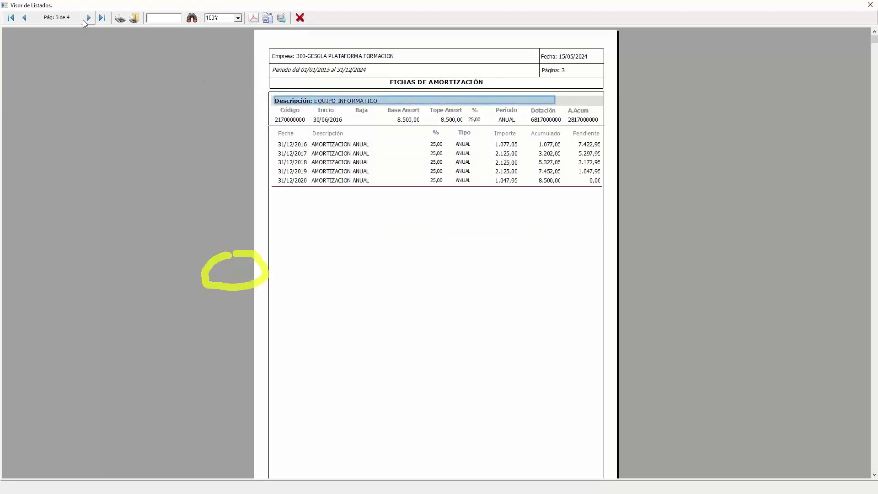
pyautogui.click(88, 18)
pyautogui.click(338, 103)
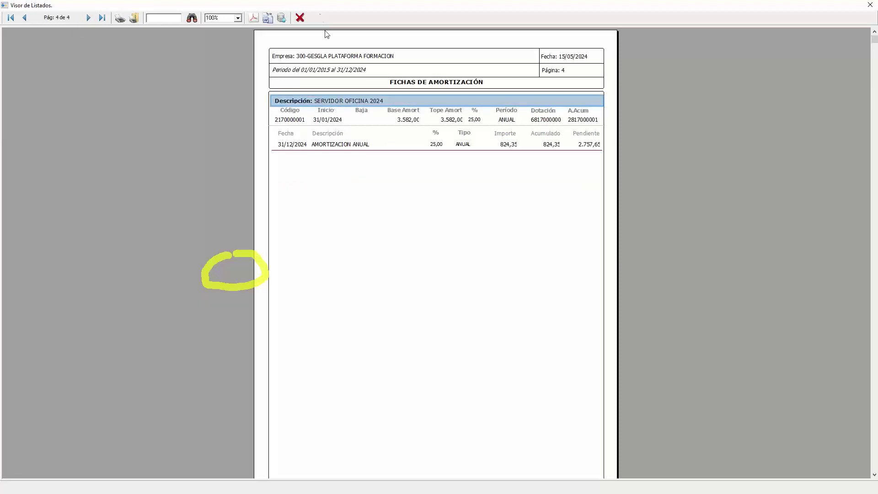
pyautogui.click(300, 19)
pyautogui.click(429, 222)
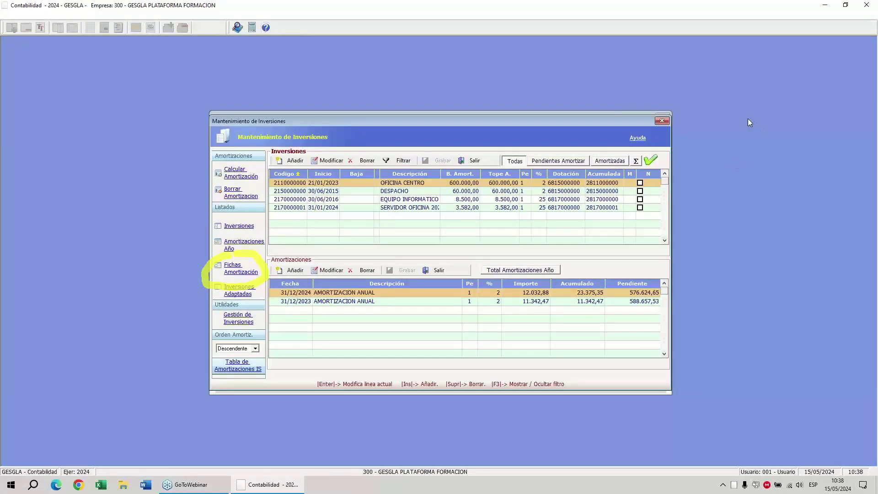
pyautogui.press('Escape')
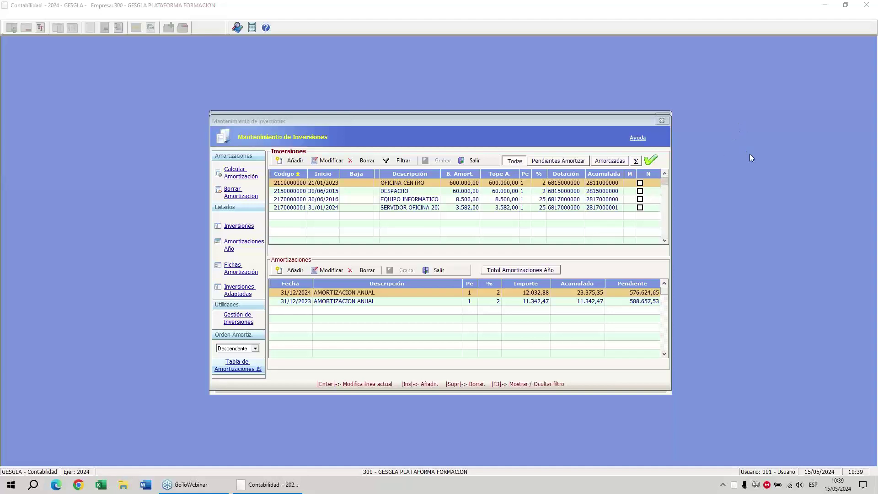
pyautogui.moveTo(191, 283)
pyautogui.mouseDown()
pyautogui.moveTo(243, 315)
pyautogui.moveTo(295, 314)
pyautogui.moveTo(282, 328)
pyautogui.mouseUp()
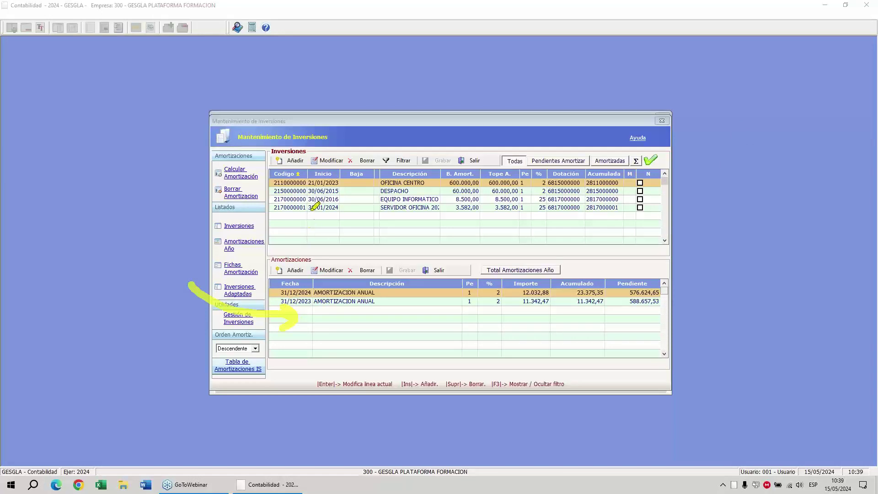
pyautogui.moveTo(381, 183); pyautogui.dragTo(415, 182)
pyautogui.moveTo(298, 303); pyautogui.dragTo(315, 301)
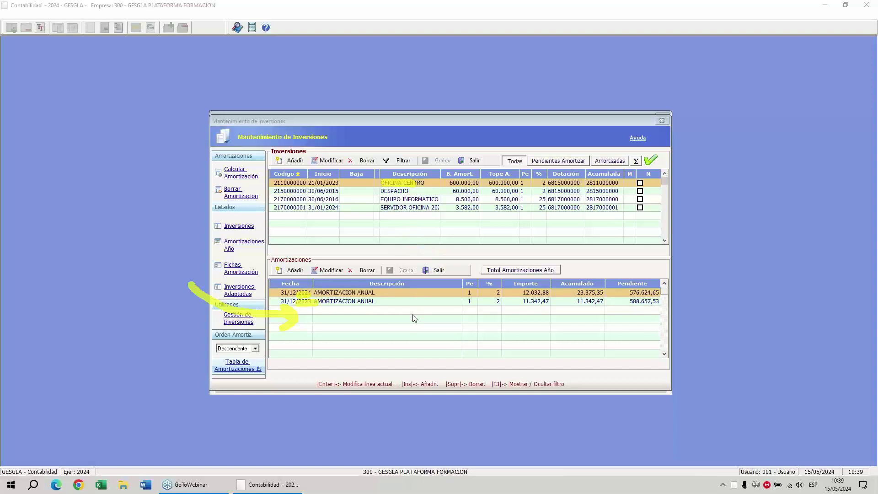
pyautogui.moveTo(420, 175)
pyautogui.mouseDown()
pyautogui.moveTo(376, 182)
pyautogui.moveTo(416, 223)
pyautogui.moveTo(425, 167)
pyautogui.moveTo(437, 174)
pyautogui.mouseUp()
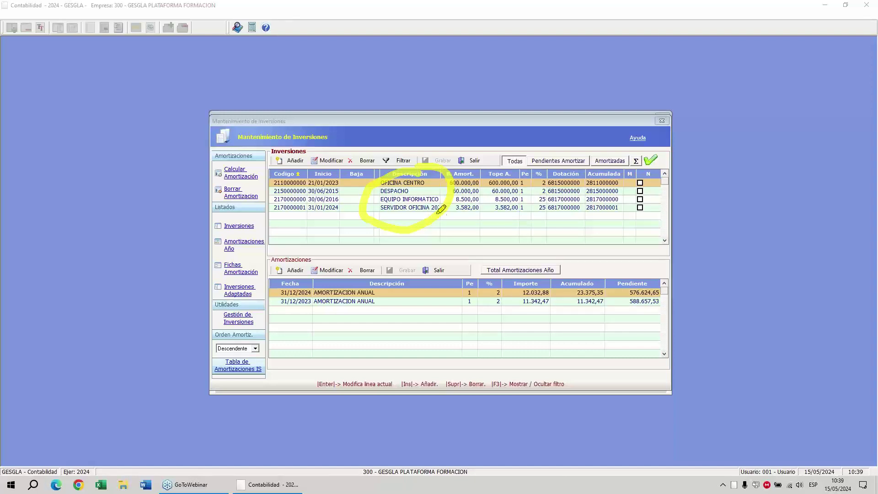
pyautogui.moveTo(439, 211)
pyautogui.mouseDown()
pyautogui.moveTo(503, 251)
pyautogui.moveTo(560, 250)
pyautogui.moveTo(553, 292)
pyautogui.moveTo(482, 247)
pyautogui.mouseUp()
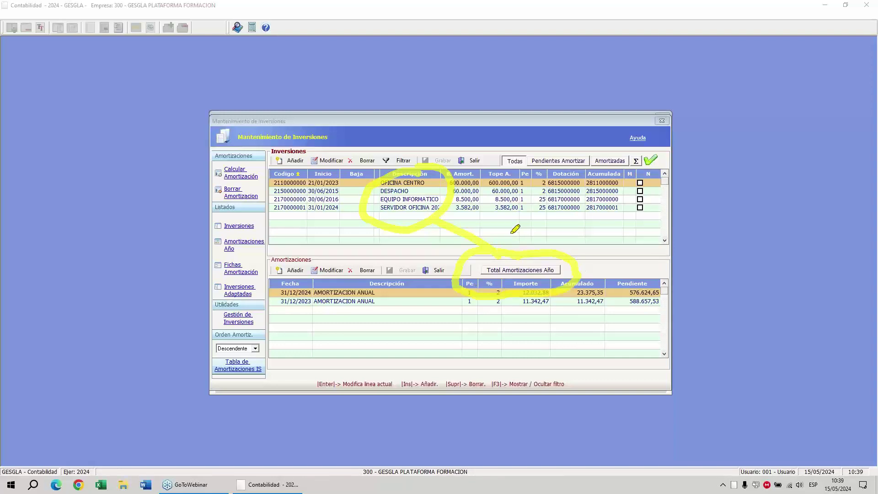
# List the year's Total Amortizaciones Año for 2024.
pyautogui.click(536, 303)
pyautogui.rightClick(503, 246)
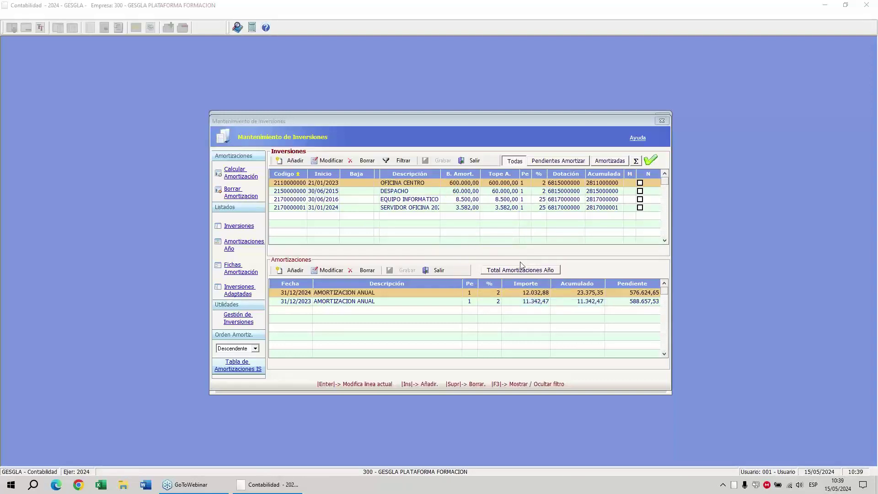
pyautogui.click(522, 264)
pyautogui.click(507, 271)
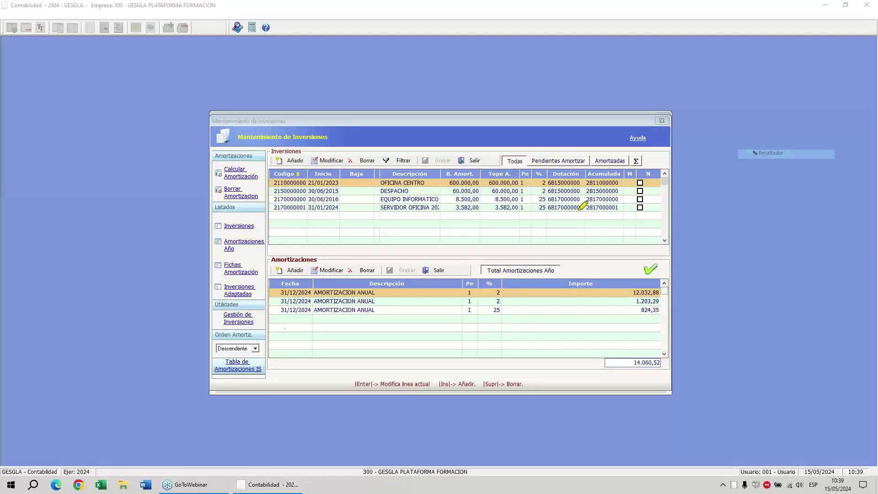
# Review the three 31/12/2024 amortizations totalling 14.060,52, then close investments maintenance.
pyautogui.moveTo(279, 294)
pyautogui.mouseDown()
pyautogui.moveTo(311, 292)
pyautogui.moveTo(309, 309)
pyautogui.mouseUp()
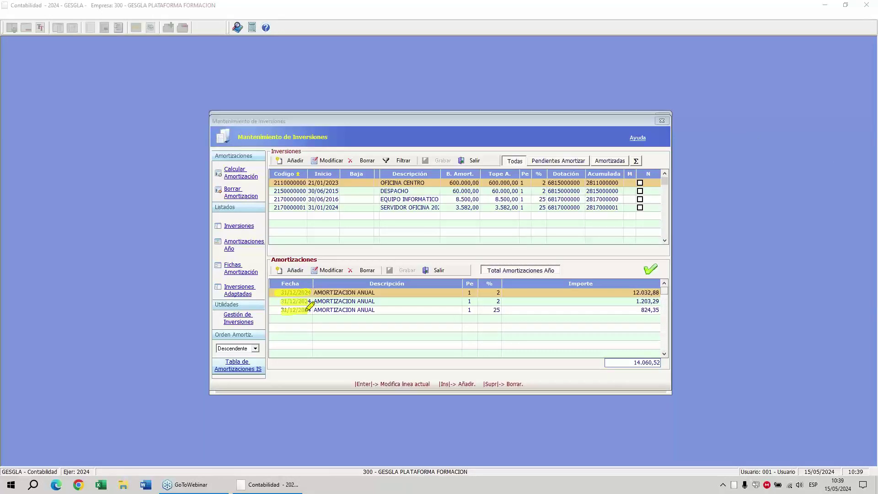
pyautogui.moveTo(355, 240)
pyautogui.mouseDown()
pyautogui.moveTo(363, 222)
pyautogui.moveTo(348, 213)
pyautogui.mouseUp()
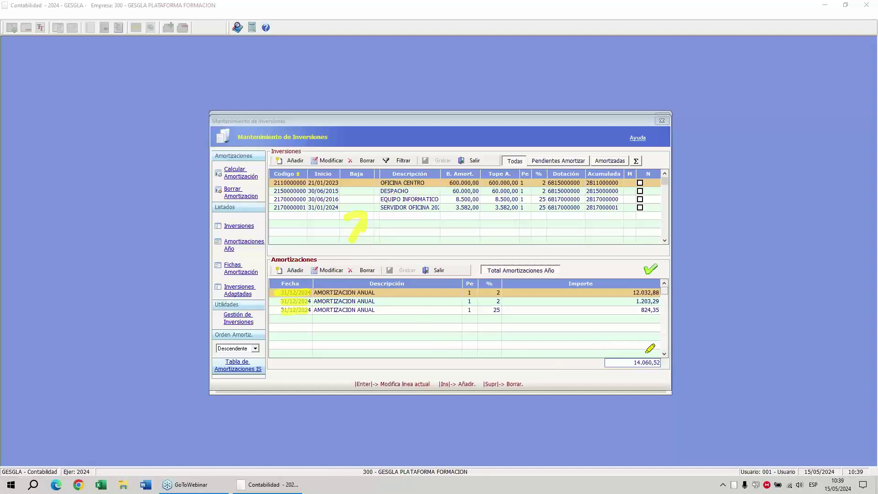
pyautogui.moveTo(641, 352)
pyautogui.mouseDown()
pyautogui.moveTo(684, 357)
pyautogui.moveTo(618, 377)
pyautogui.moveTo(644, 352)
pyautogui.mouseUp()
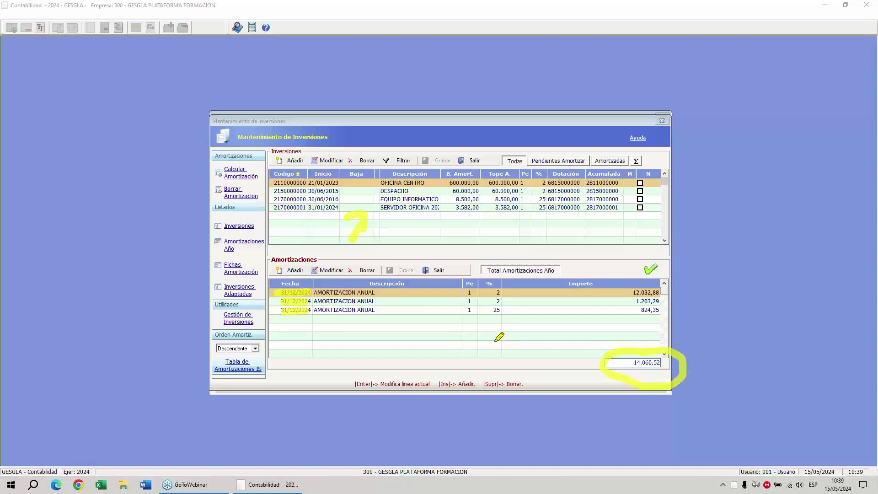
pyautogui.moveTo(466, 337); pyautogui.dragTo(604, 366)
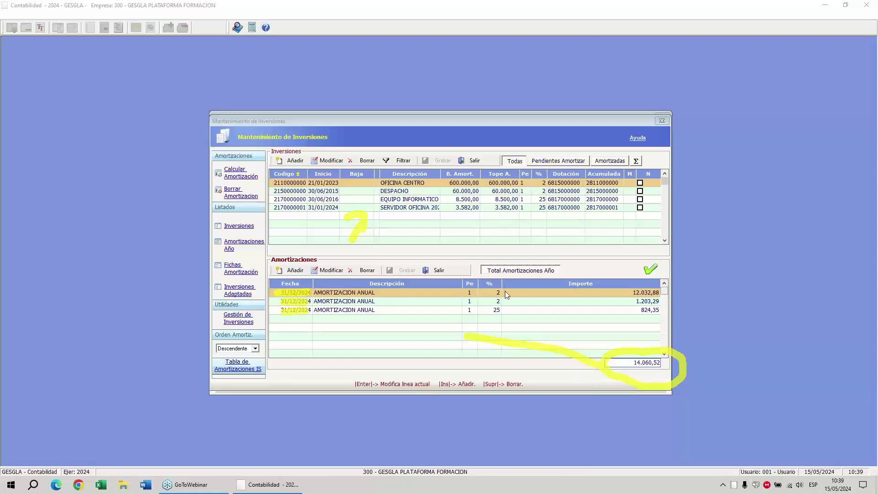
pyautogui.press('e')
pyautogui.press('Escape')
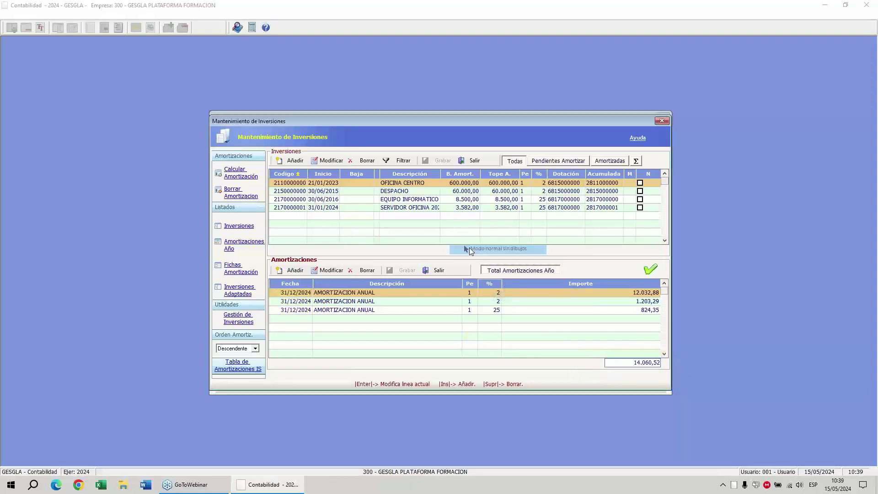
pyautogui.click(475, 161)
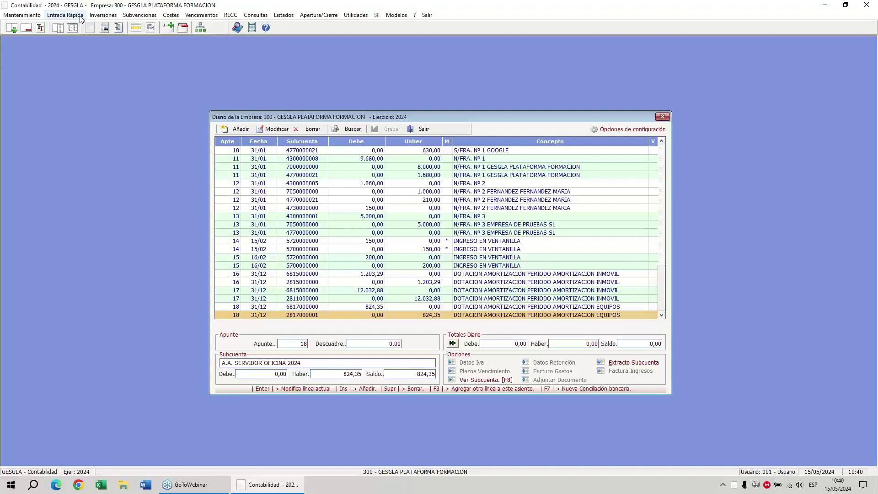
# Leave the journal and check Modelo 111's quarterly periodicity in the company's tax-form settings.
pyautogui.click(420, 129)
pyautogui.click(415, 260)
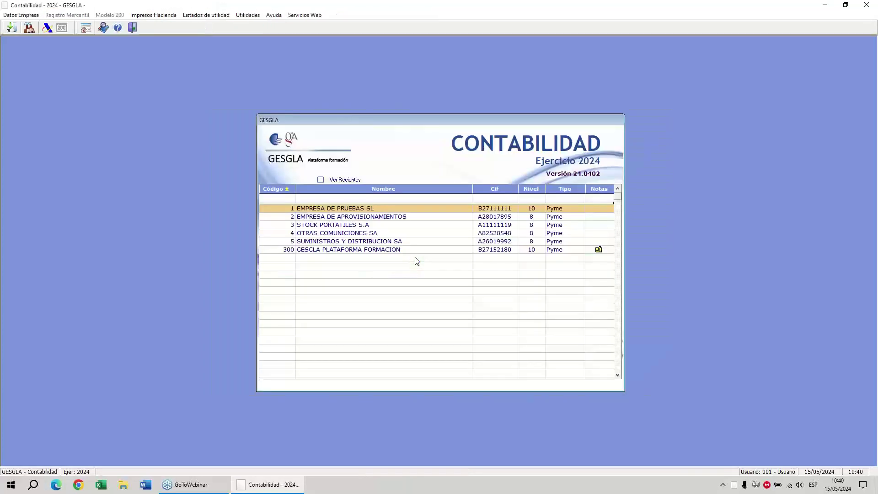
pyautogui.click(29, 28)
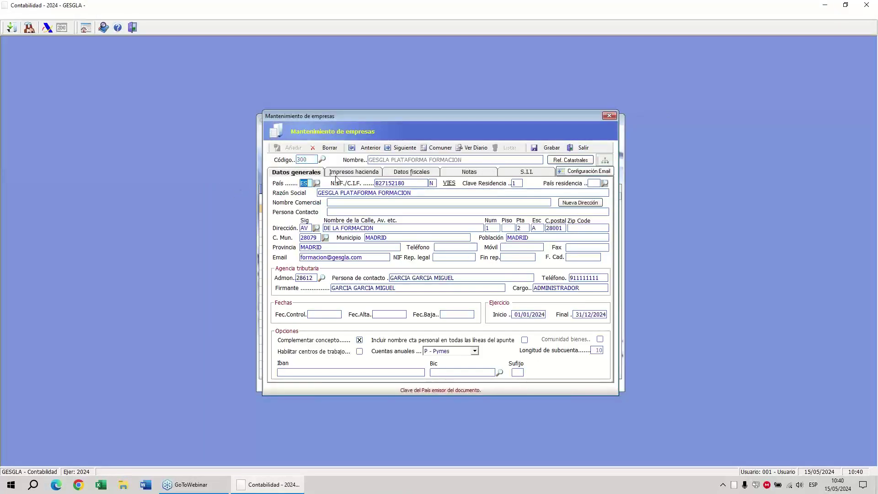
pyautogui.click(335, 176)
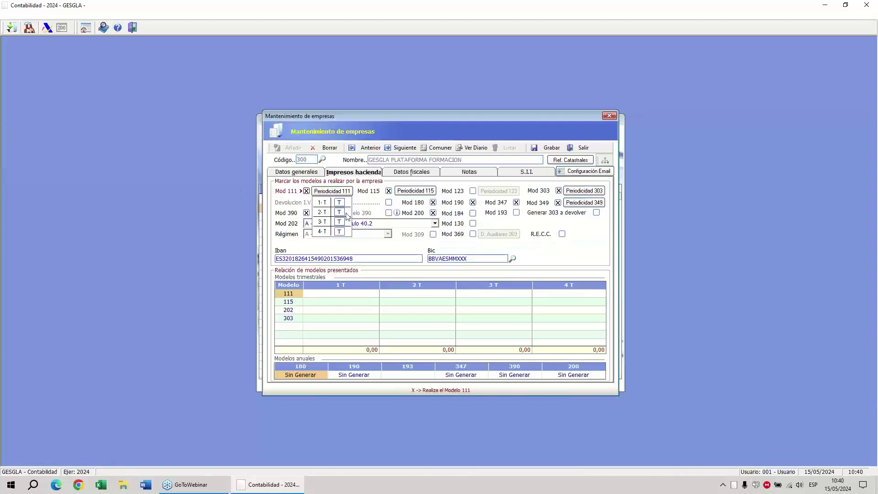
pyautogui.click(331, 192)
pyautogui.click(330, 194)
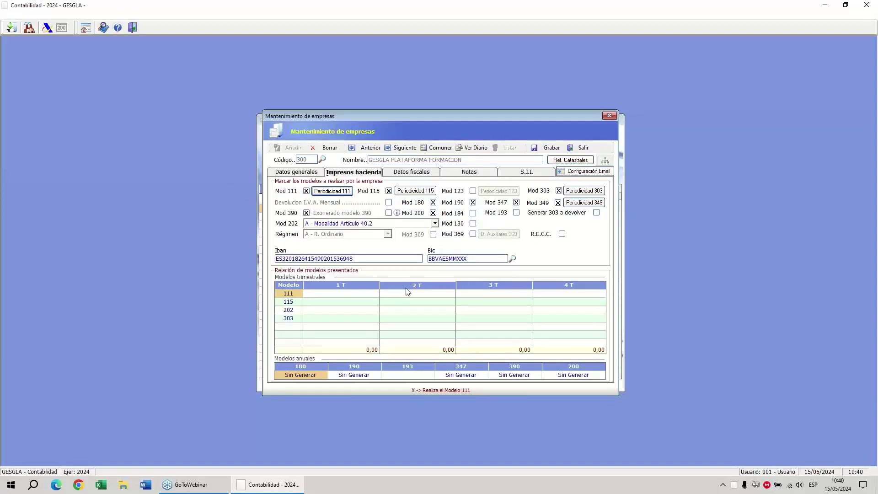
# Close company maintenance and launch the Impresos Hacienda tax-forms program.
pyautogui.click(573, 149)
pyautogui.click(573, 149)
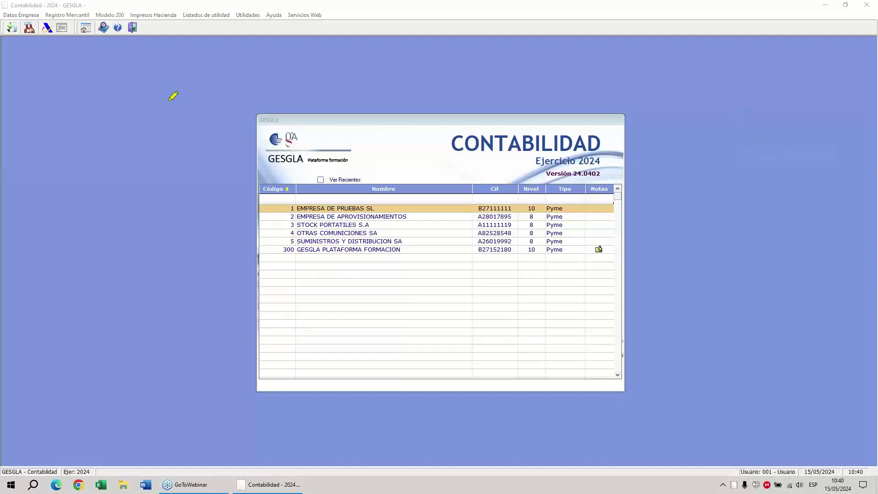
pyautogui.moveTo(138, 5)
pyautogui.mouseDown()
pyautogui.moveTo(158, 3)
pyautogui.moveTo(123, 24)
pyautogui.mouseUp()
pyautogui.click(153, 15)
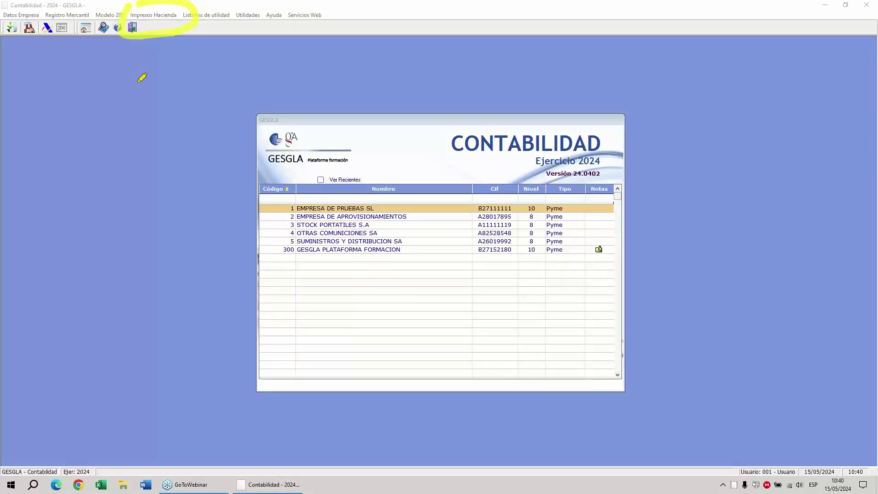
pyautogui.click(154, 102)
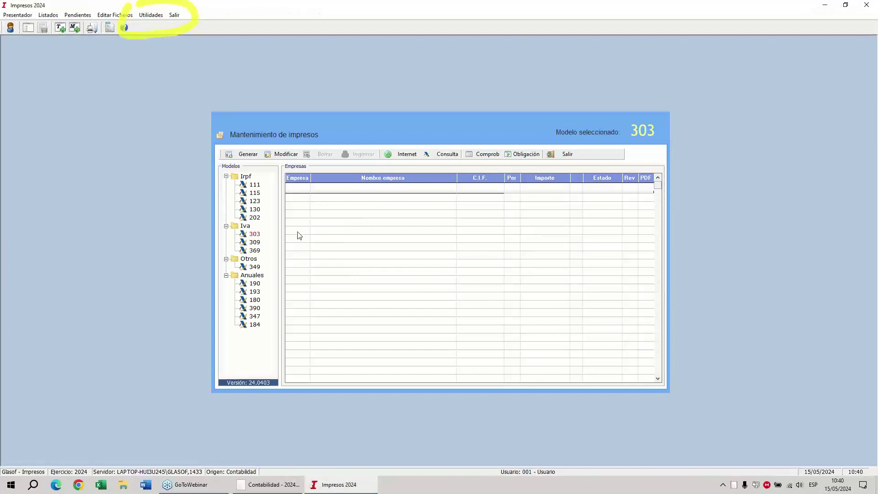
# Generate Modelo 111 for quarter 1 across companies 1 to 300.
pyautogui.click(254, 184)
pyautogui.click(247, 155)
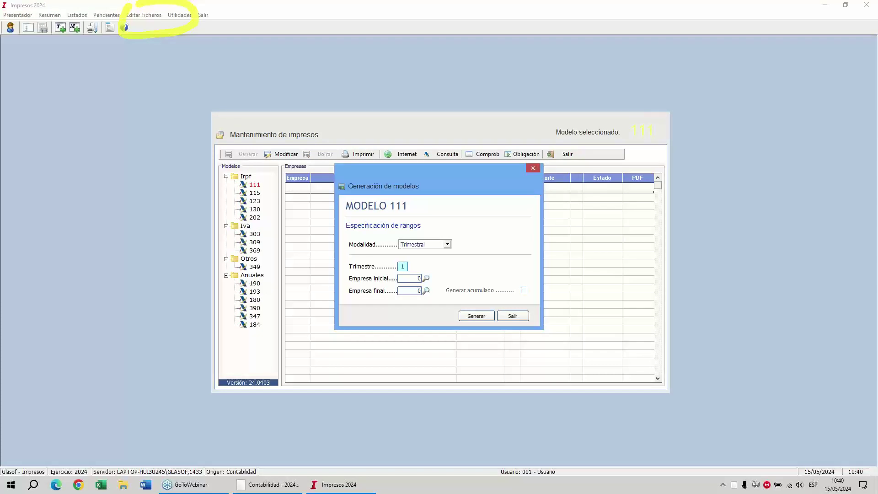
pyautogui.write('1')
pyautogui.press('Tab')
pyautogui.click(426, 279)
pyautogui.press('Return')
pyautogui.press('F2')
pyautogui.press('Down')
pyautogui.press('Down')
pyautogui.press('Down')
pyautogui.press('Down')
pyautogui.press('Down')
pyautogui.press('Down')
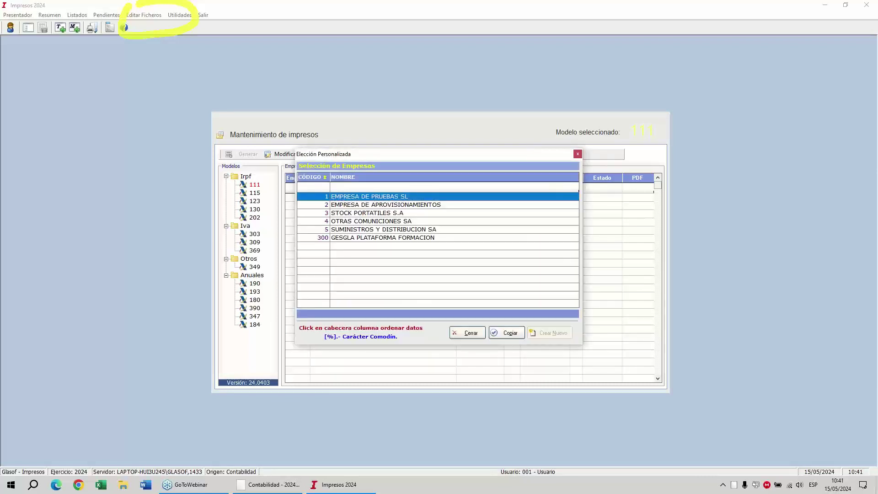
pyautogui.press('Return')
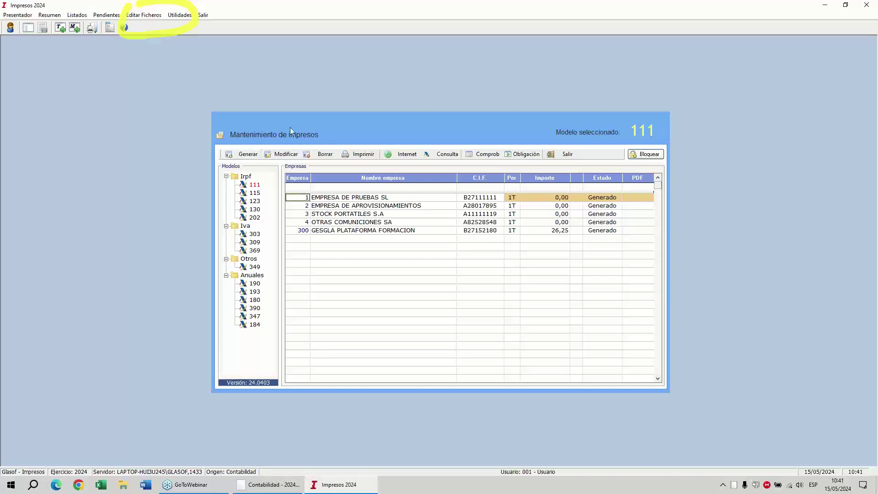
# Review company 300's Modelo 111 boxes 08 and 09, showing 26,25 due, then close it.
pyautogui.doubleClick(491, 231)
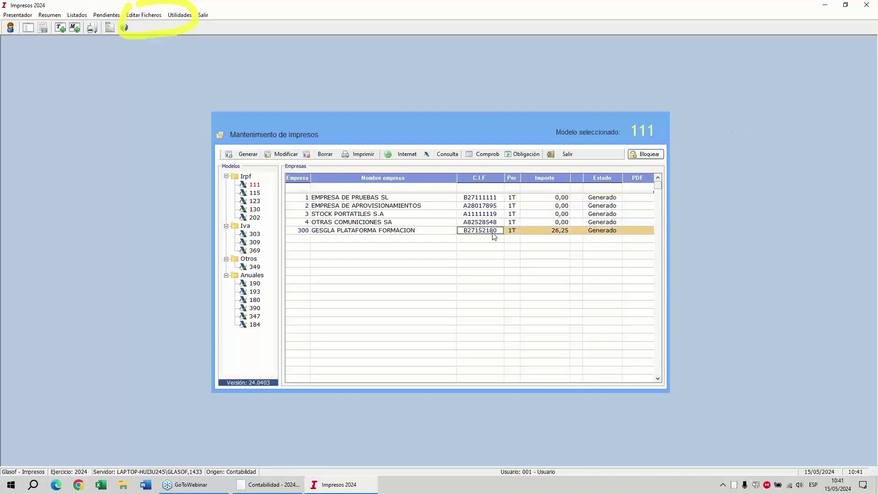
pyautogui.click(478, 234)
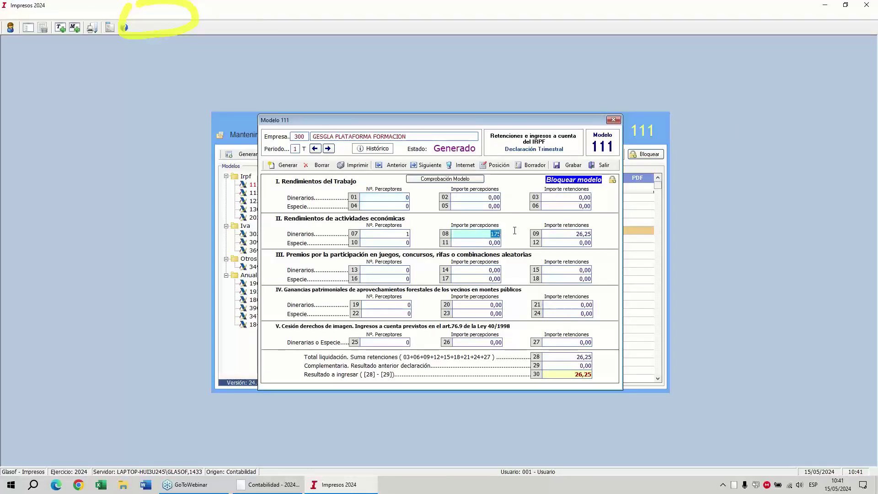
pyautogui.click(562, 234)
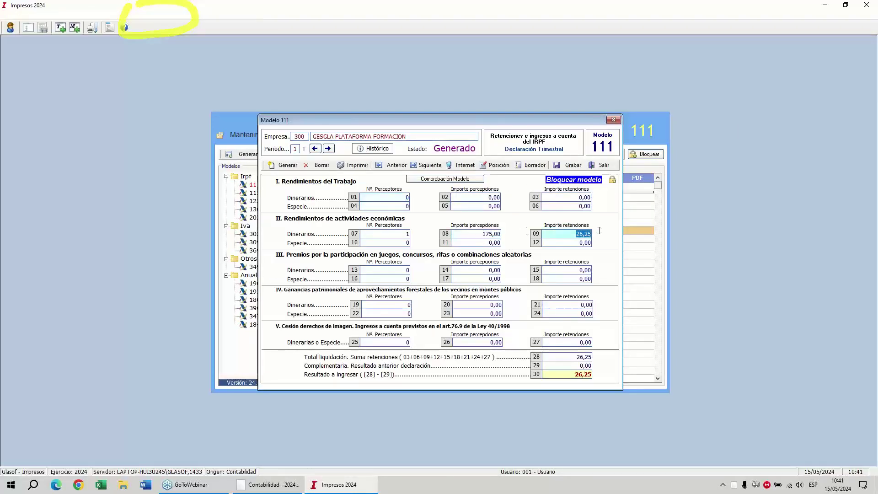
pyautogui.click(593, 167)
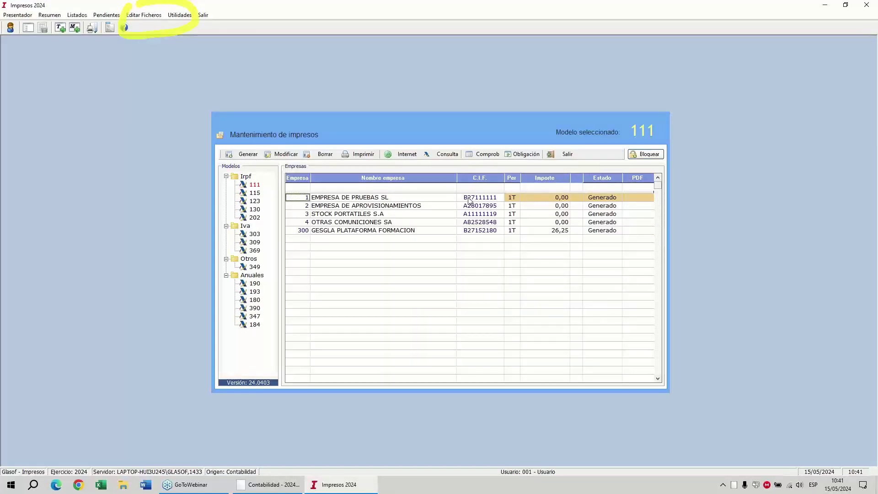
pyautogui.click(736, 119)
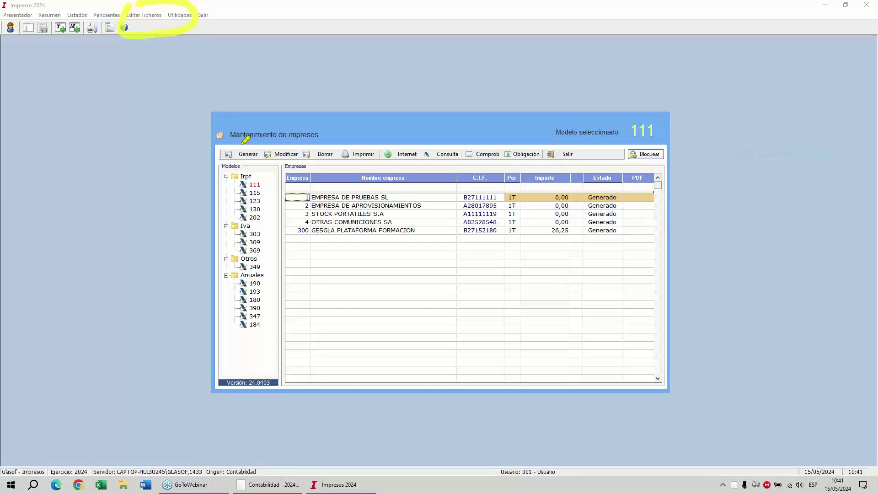
pyautogui.moveTo(272, 149)
pyautogui.mouseDown()
pyautogui.moveTo(238, 162)
pyautogui.moveTo(239, 145)
pyautogui.mouseUp()
pyautogui.moveTo(397, 134)
pyautogui.mouseDown()
pyautogui.moveTo(414, 170)
pyautogui.moveTo(396, 137)
pyautogui.moveTo(417, 134)
pyautogui.mouseUp()
pyautogui.moveTo(379, 183); pyautogui.dragTo(399, 125)
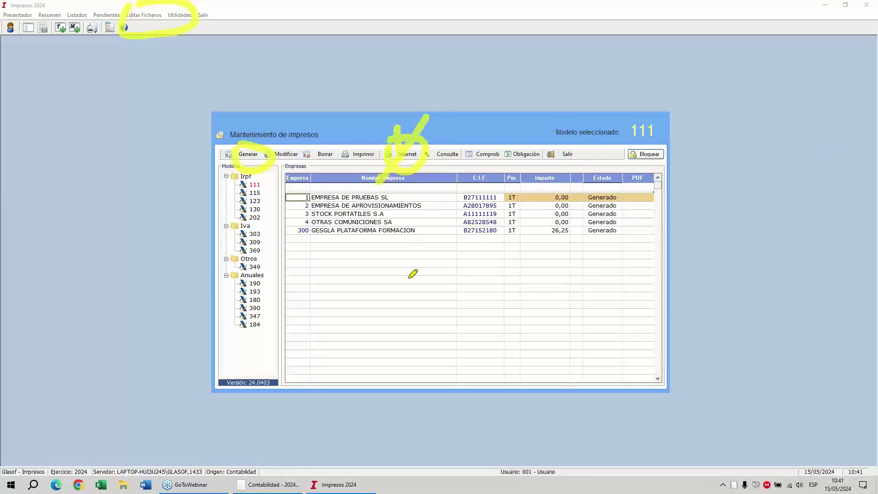
pyautogui.moveTo(386, 325)
pyautogui.mouseDown()
pyautogui.moveTo(403, 243)
pyautogui.moveTo(381, 255)
pyautogui.mouseUp()
pyautogui.rightClick(430, 266)
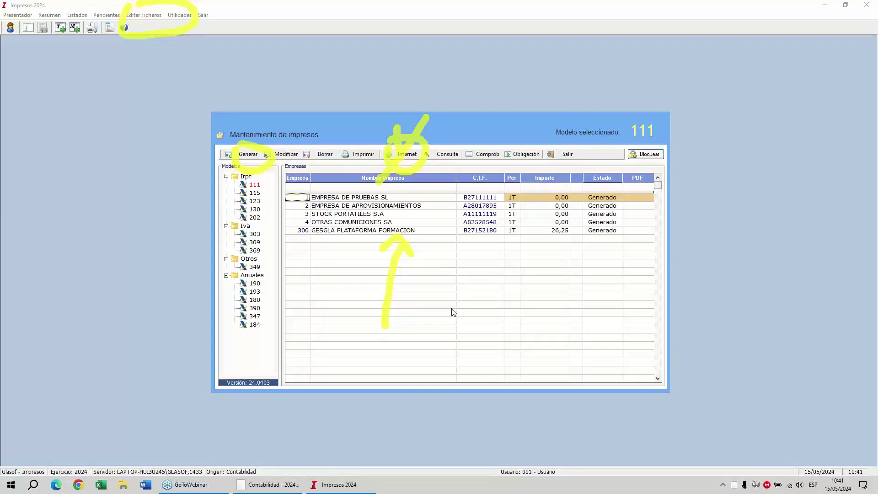
pyautogui.click(452, 336)
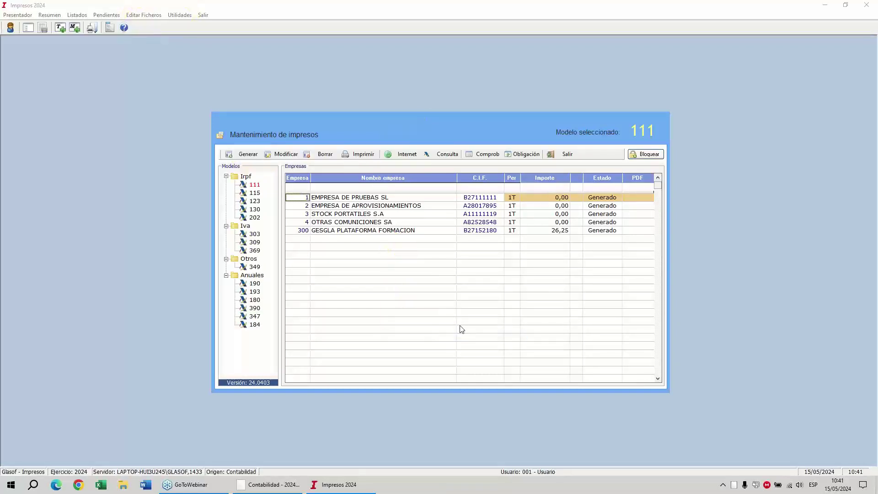
# Generate Modelo 111 internet files for companies 1 to 9999, quarter 1.
pyautogui.click(406, 155)
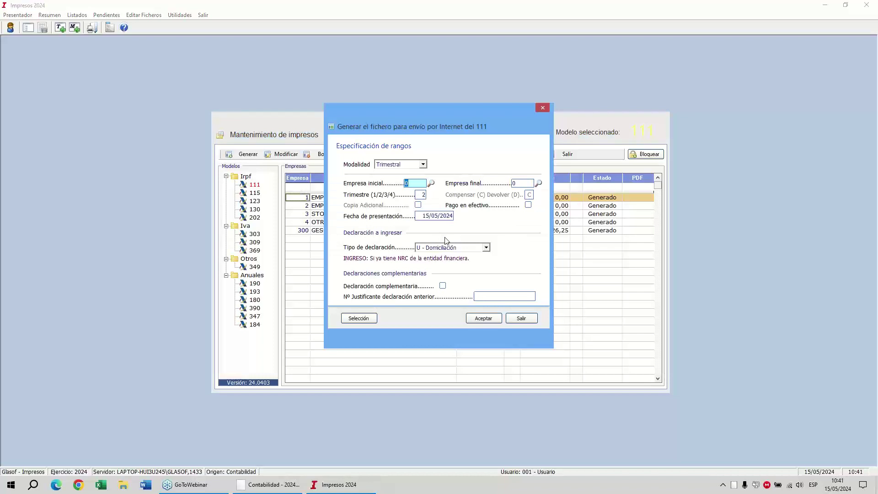
pyautogui.press('Tab')
pyautogui.write('9')
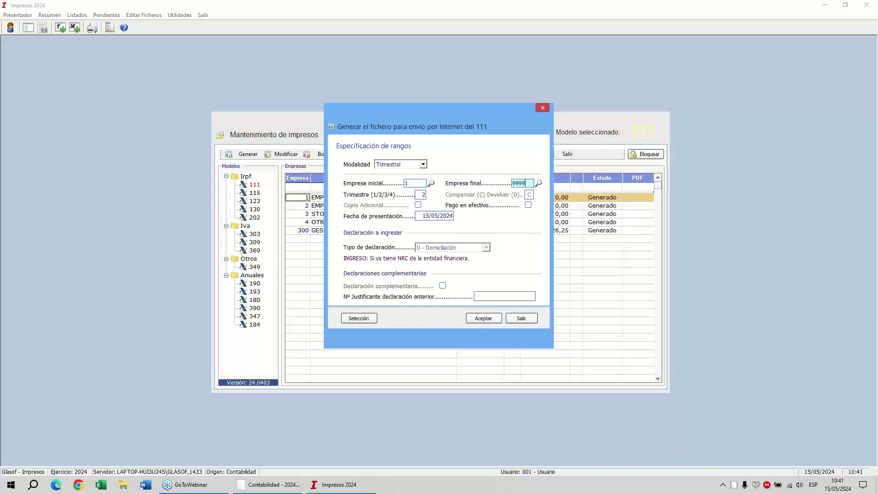
pyautogui.press('Tab')
pyautogui.write('1')
pyautogui.moveTo(354, 305)
pyautogui.mouseDown()
pyautogui.moveTo(381, 315)
pyautogui.moveTo(342, 307)
pyautogui.mouseUp()
pyautogui.moveTo(302, 191)
pyautogui.mouseDown()
pyautogui.moveTo(295, 238)
pyautogui.moveTo(325, 202)
pyautogui.moveTo(308, 181)
pyautogui.mouseUp()
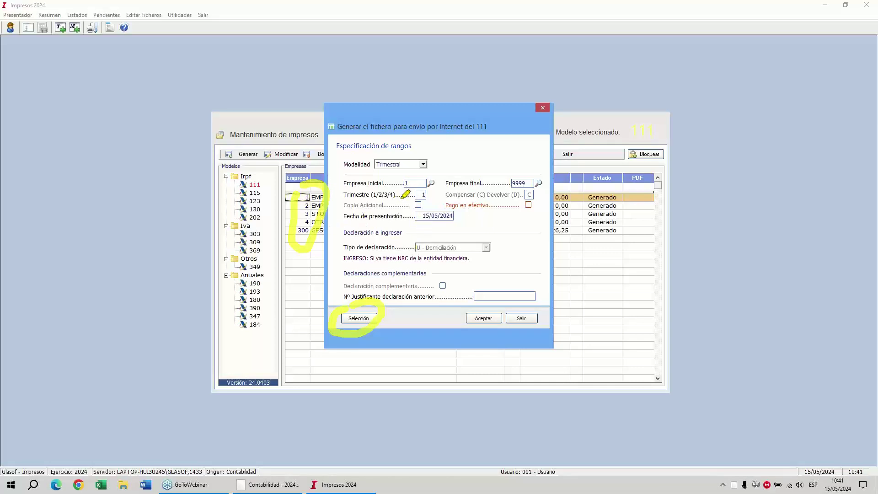
pyautogui.moveTo(403, 197)
pyautogui.mouseDown()
pyautogui.moveTo(414, 176)
pyautogui.moveTo(406, 180)
pyautogui.mouseUp()
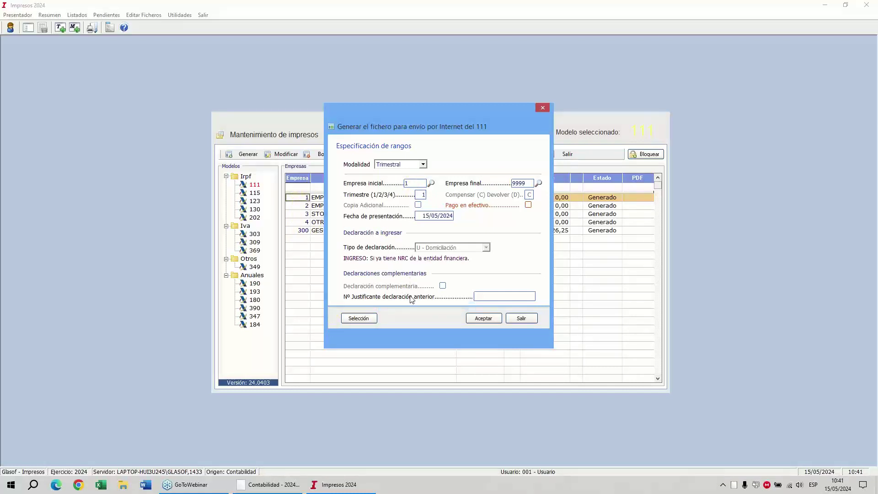
pyautogui.click(483, 318)
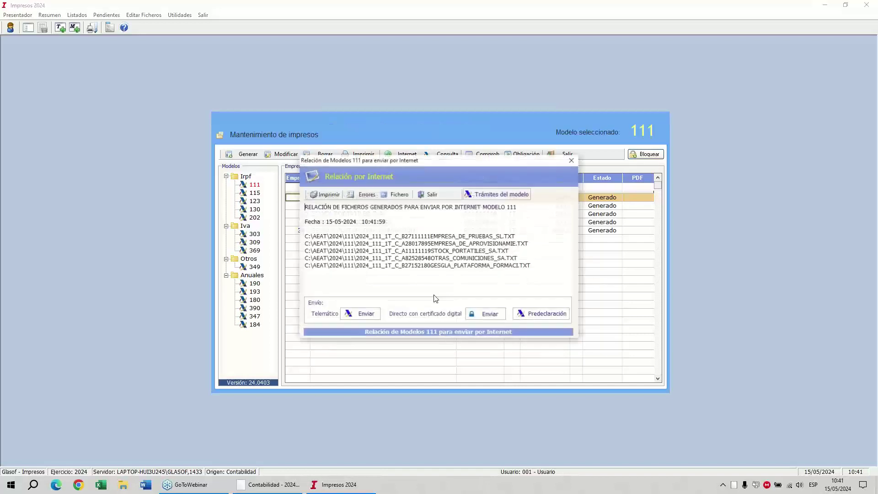
# Review the five Q1 TXT files listed under C:\AEAT\2024\111, then close the list.
pyautogui.moveTo(320, 236); pyautogui.dragTo(536, 262)
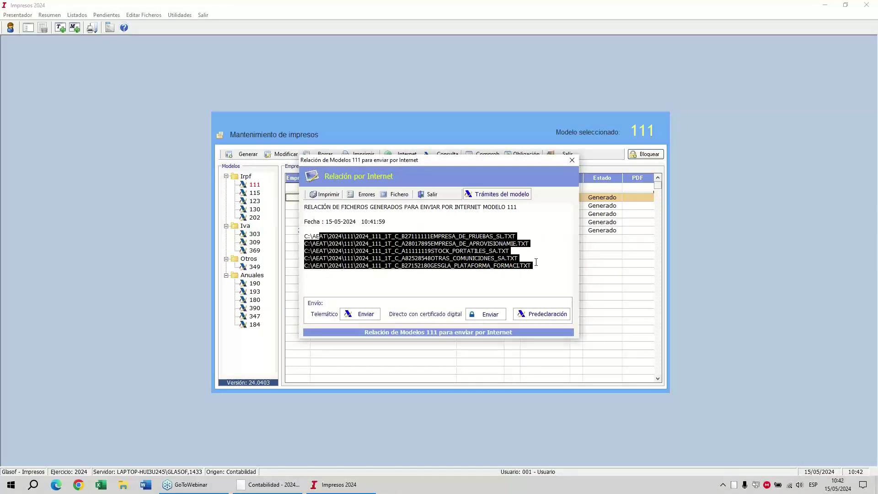
pyautogui.click(741, 117)
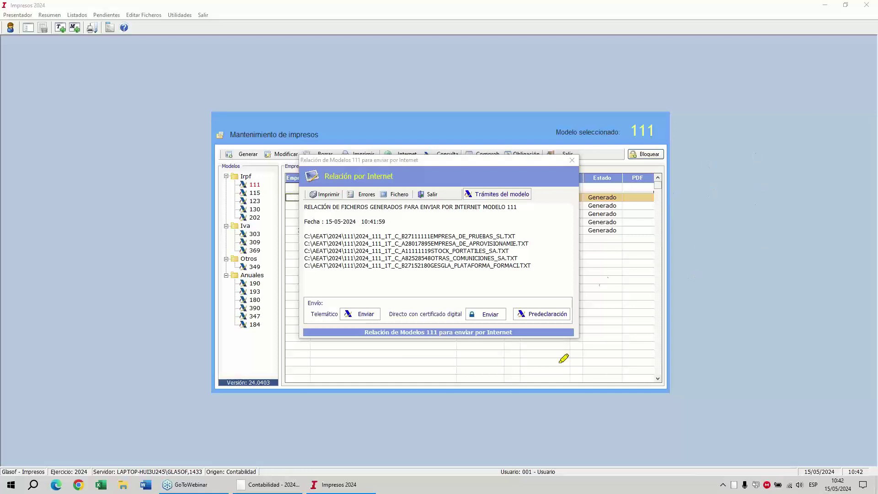
pyautogui.moveTo(532, 306)
pyautogui.mouseDown()
pyautogui.moveTo(554, 303)
pyautogui.moveTo(532, 322)
pyautogui.moveTo(561, 299)
pyautogui.moveTo(536, 343)
pyautogui.moveTo(565, 336)
pyautogui.mouseUp()
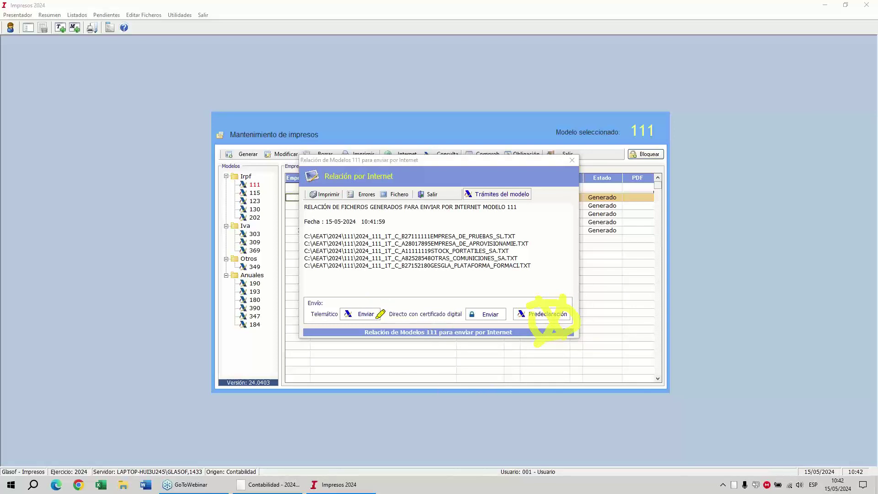
pyautogui.moveTo(384, 307)
pyautogui.mouseDown()
pyautogui.moveTo(326, 330)
pyautogui.moveTo(354, 302)
pyautogui.moveTo(368, 302)
pyautogui.moveTo(326, 333)
pyautogui.moveTo(512, 326)
pyautogui.moveTo(321, 297)
pyautogui.mouseUp()
pyautogui.press('e')
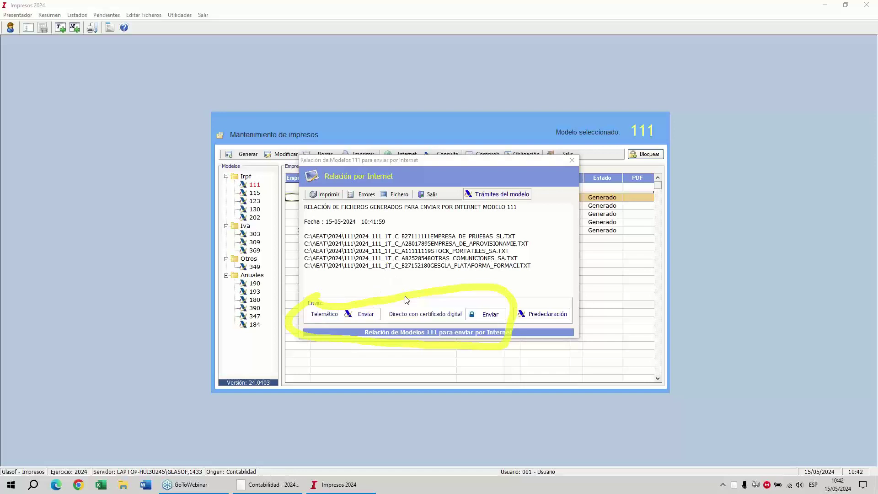
pyautogui.press('e')
pyautogui.moveTo(449, 296)
pyautogui.mouseDown()
pyautogui.moveTo(419, 297)
pyautogui.moveTo(391, 316)
pyautogui.moveTo(500, 326)
pyautogui.moveTo(428, 296)
pyautogui.mouseUp()
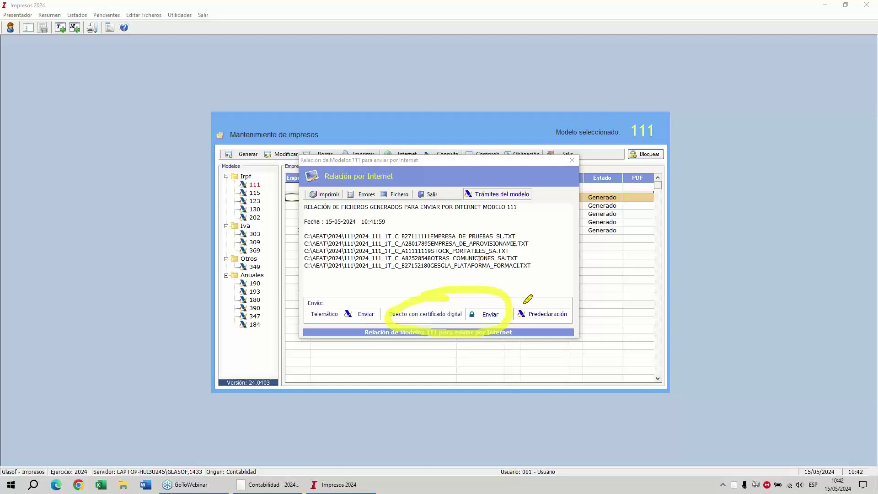
pyautogui.moveTo(516, 316)
pyautogui.mouseDown()
pyautogui.moveTo(666, 243)
pyautogui.moveTo(646, 204)
pyautogui.moveTo(638, 218)
pyautogui.mouseUp()
pyautogui.moveTo(627, 254)
pyautogui.mouseDown()
pyautogui.moveTo(638, 210)
pyautogui.moveTo(625, 212)
pyautogui.mouseUp()
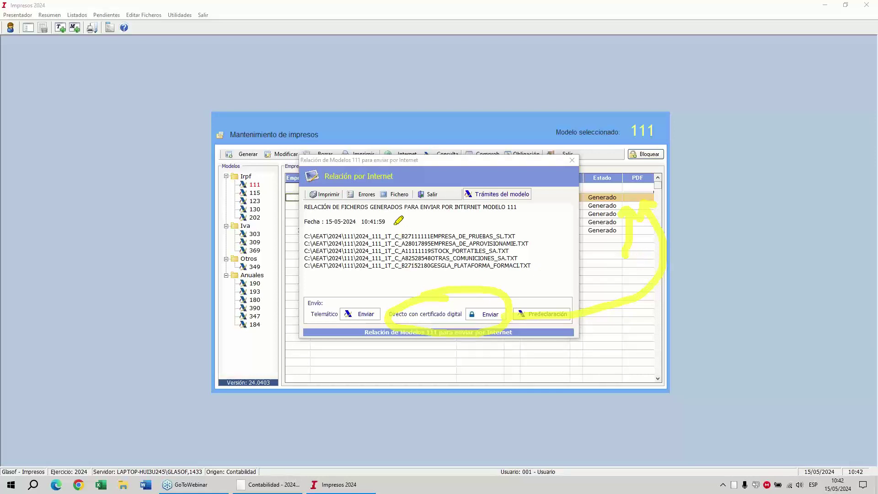
pyautogui.moveTo(397, 222)
pyautogui.mouseDown()
pyautogui.moveTo(433, 267)
pyautogui.moveTo(427, 286)
pyautogui.mouseUp()
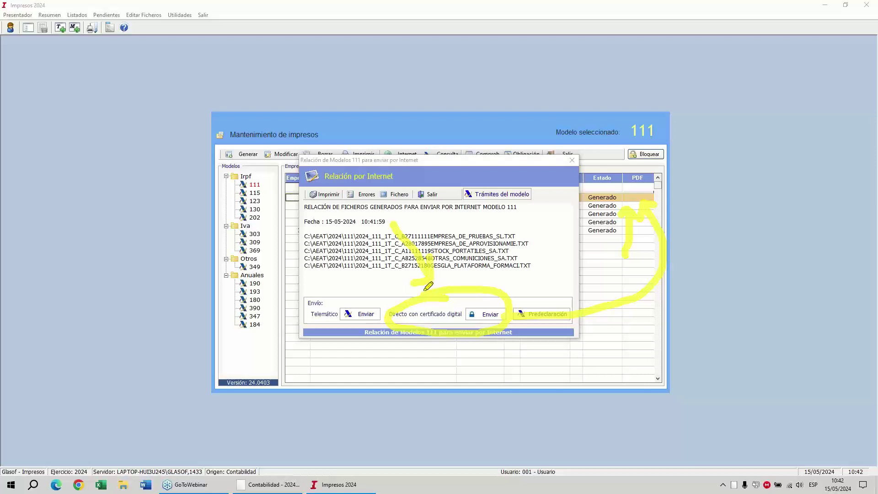
pyautogui.moveTo(327, 226)
pyautogui.mouseDown()
pyautogui.moveTo(289, 229)
pyautogui.moveTo(361, 268)
pyautogui.moveTo(365, 234)
pyautogui.mouseUp()
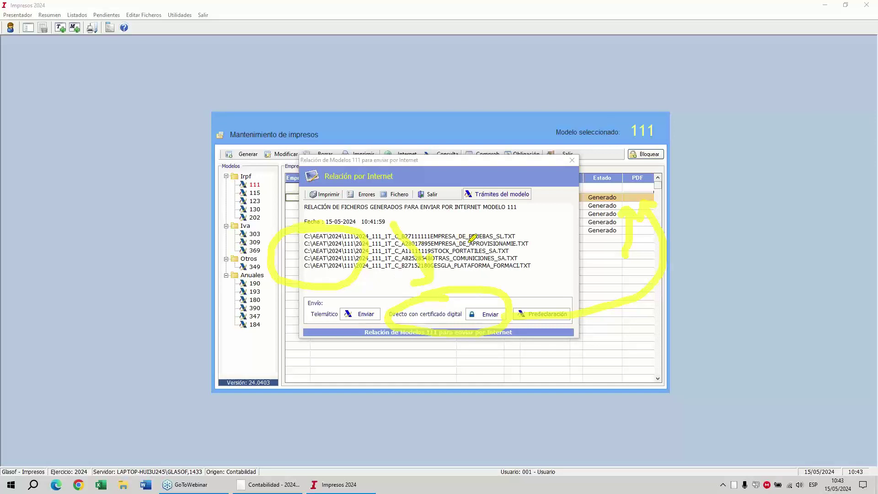
pyautogui.moveTo(342, 301)
pyautogui.mouseDown()
pyautogui.moveTo(385, 326)
pyautogui.moveTo(304, 319)
pyautogui.moveTo(351, 298)
pyautogui.mouseUp()
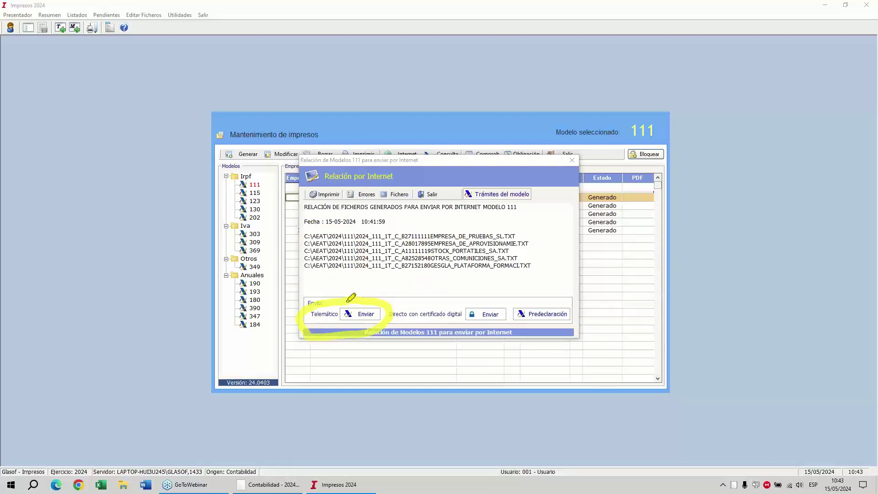
pyautogui.moveTo(300, 315)
pyautogui.mouseDown()
pyautogui.moveTo(280, 316)
pyautogui.moveTo(227, 241)
pyautogui.moveTo(293, 235)
pyautogui.moveTo(272, 260)
pyautogui.mouseUp()
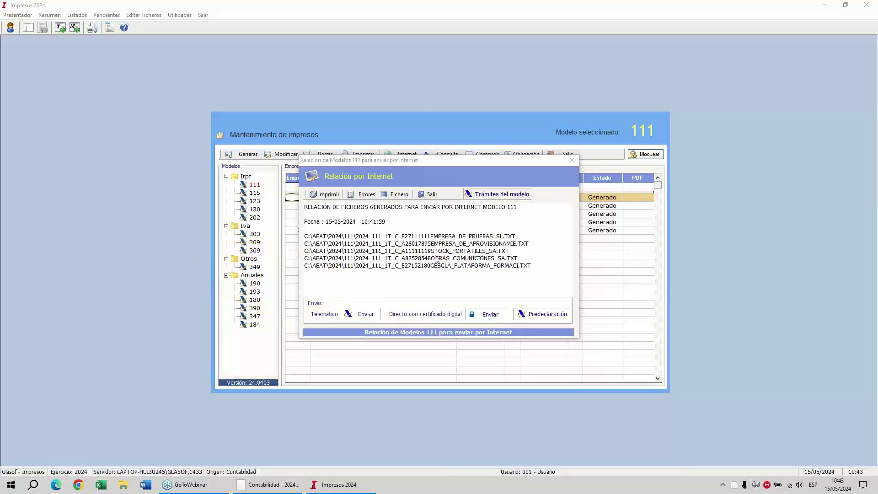
pyautogui.keyDown('shift'); pyautogui.click(449, 275); pyautogui.keyUp('shift')
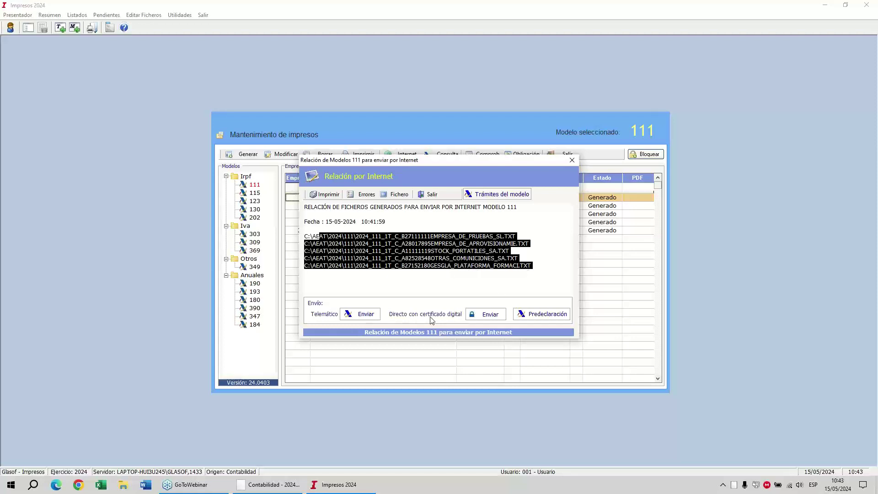
pyautogui.click(429, 196)
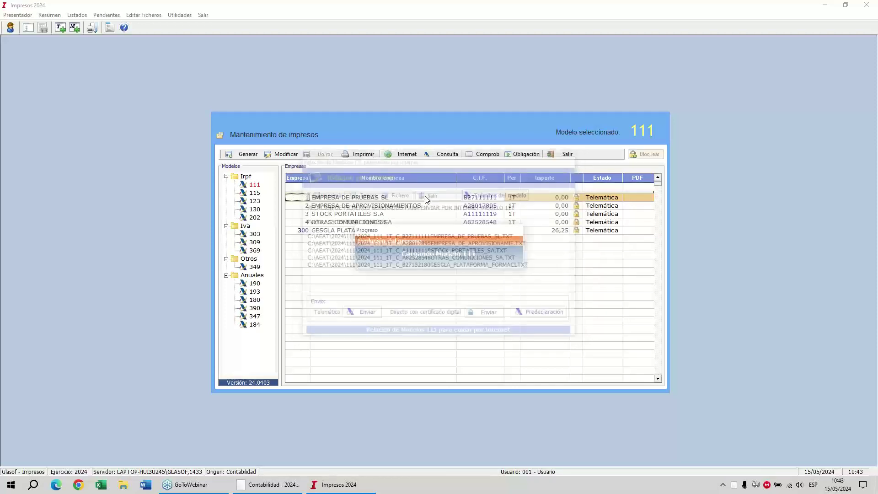
# Exit Impresos and open company 300's journal.
pyautogui.click(567, 156)
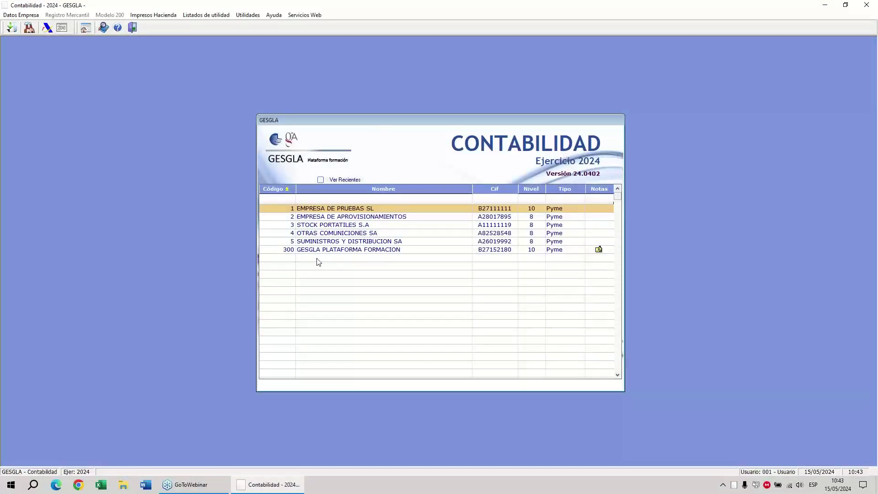
pyautogui.rightClick(313, 252)
pyautogui.click(412, 242)
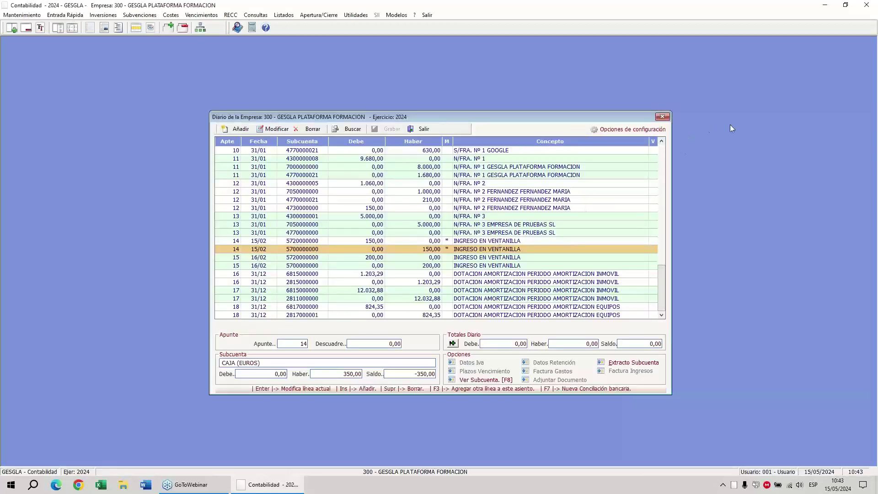
pyautogui.click(761, 155)
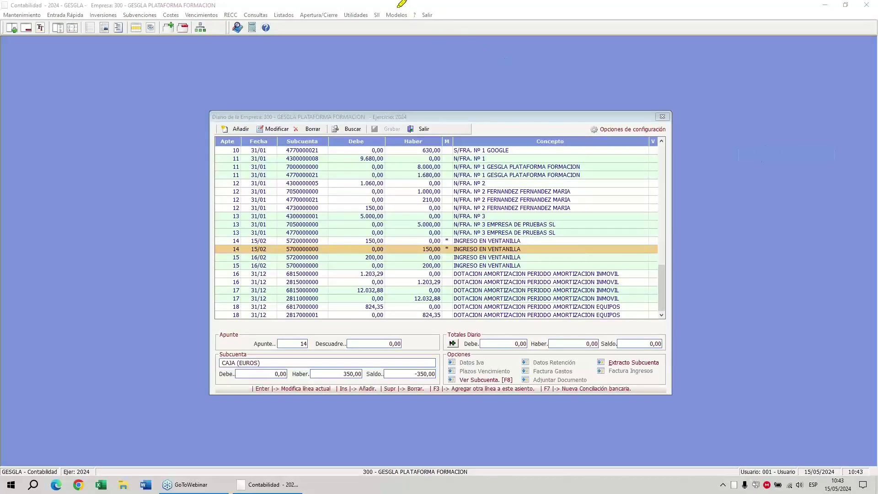
pyautogui.moveTo(397, 8)
pyautogui.mouseDown()
pyautogui.moveTo(412, 7)
pyautogui.moveTo(399, 26)
pyautogui.moveTo(414, 23)
pyautogui.mouseUp()
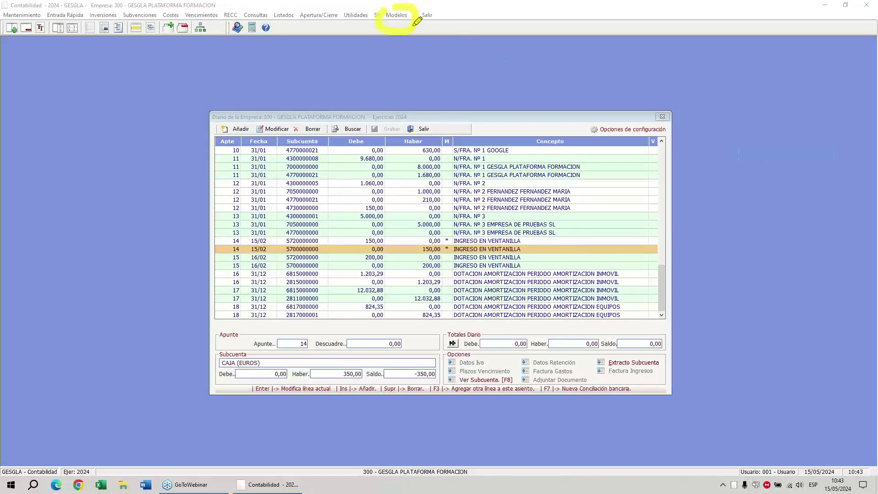
# From company 300's tax models list, generate the Modelo 303 for the 1º Trimestre.
pyautogui.rightClick(463, 71)
pyautogui.click(397, 15)
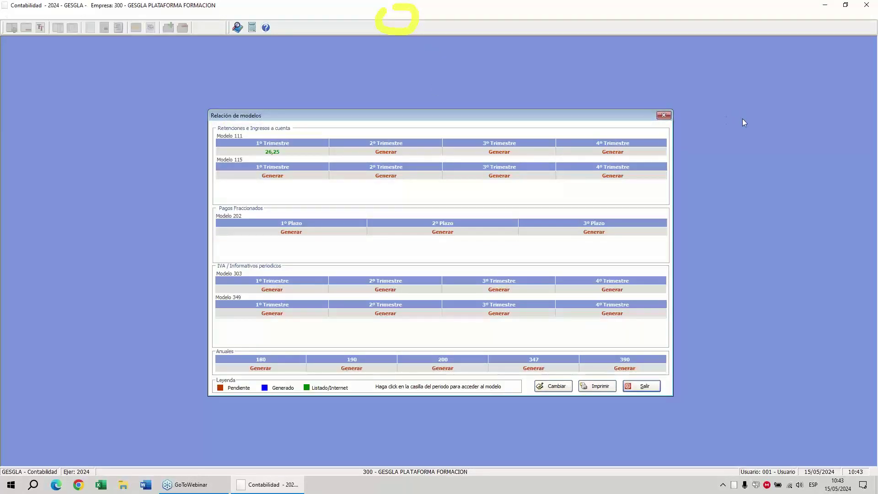
pyautogui.rightClick(751, 154)
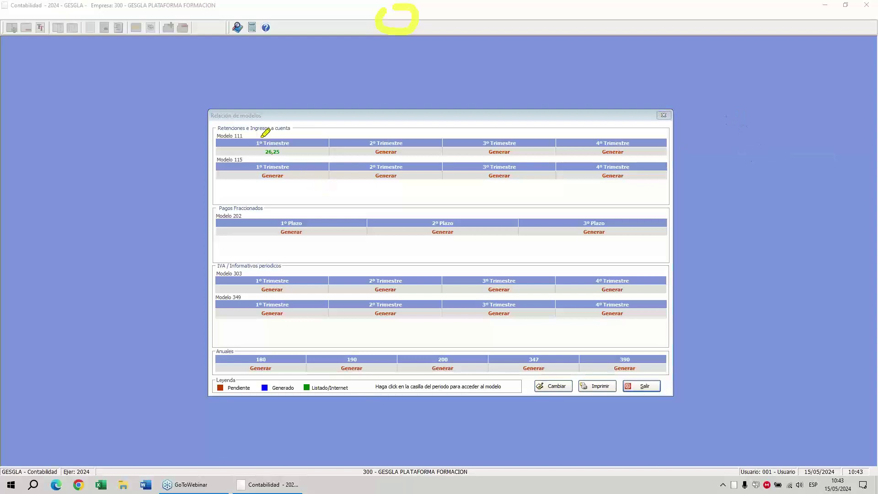
pyautogui.moveTo(262, 136)
pyautogui.mouseDown()
pyautogui.moveTo(296, 149)
pyautogui.moveTo(239, 153)
pyautogui.moveTo(260, 135)
pyautogui.mouseUp()
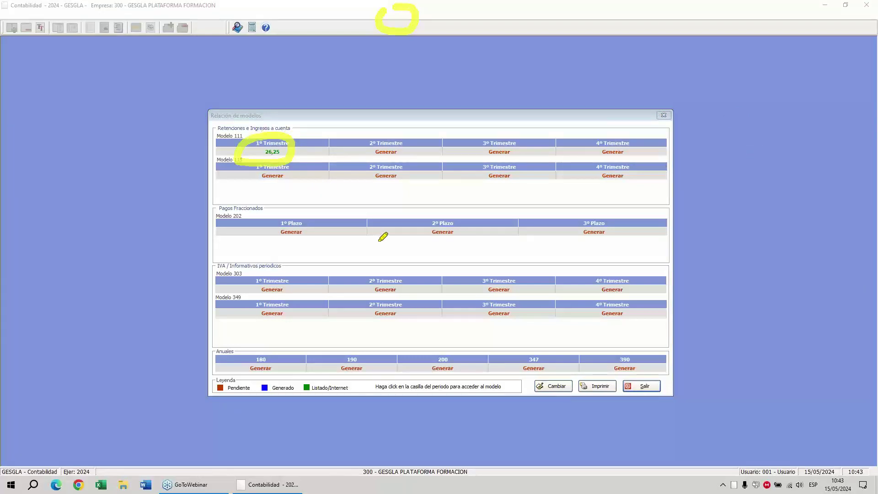
pyautogui.rightClick(327, 206)
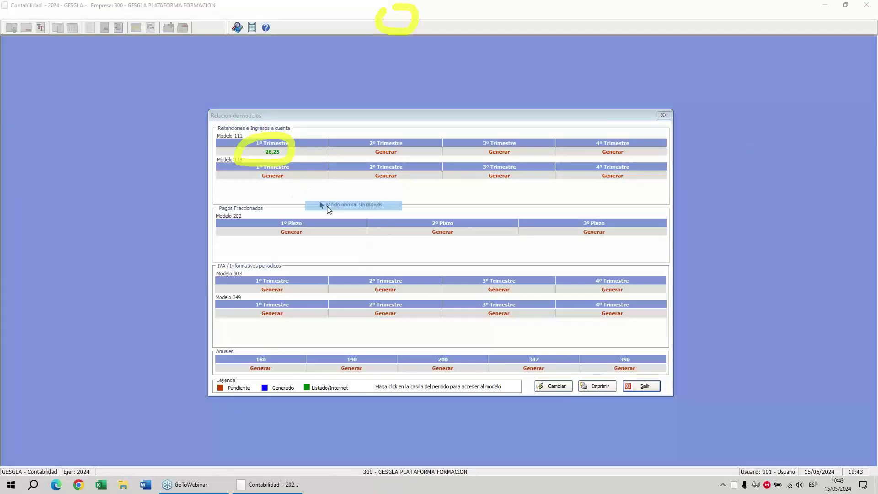
pyautogui.click(281, 290)
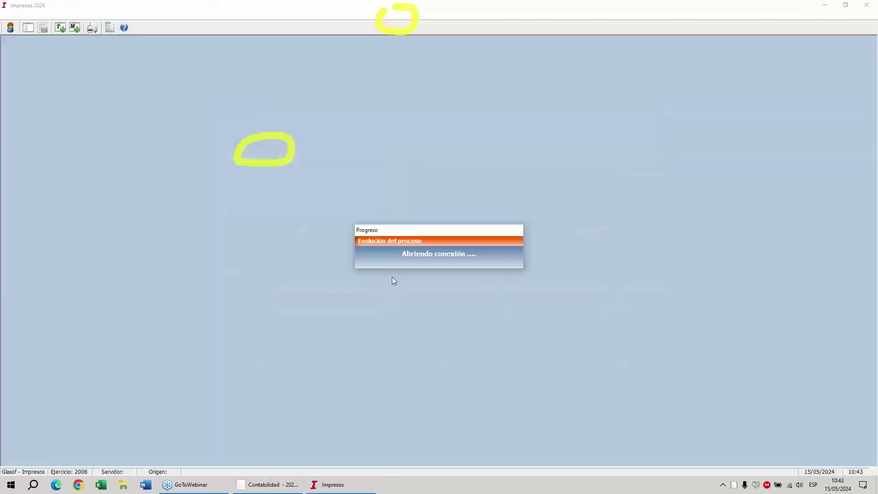
# Generate the Q1 Modelo 303: 2.520,00 accrued, 1.660,29 deductible, result 859,71.
pyautogui.click(487, 317)
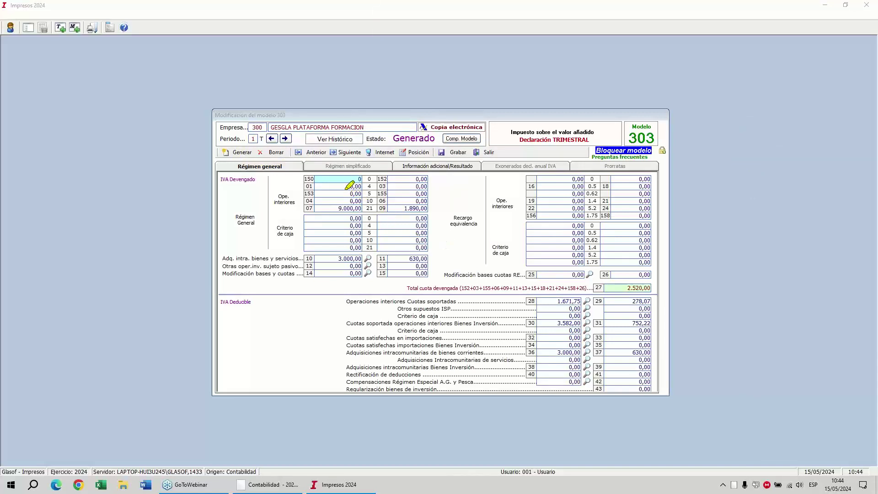
pyautogui.moveTo(267, 151); pyautogui.dragTo(219, 180)
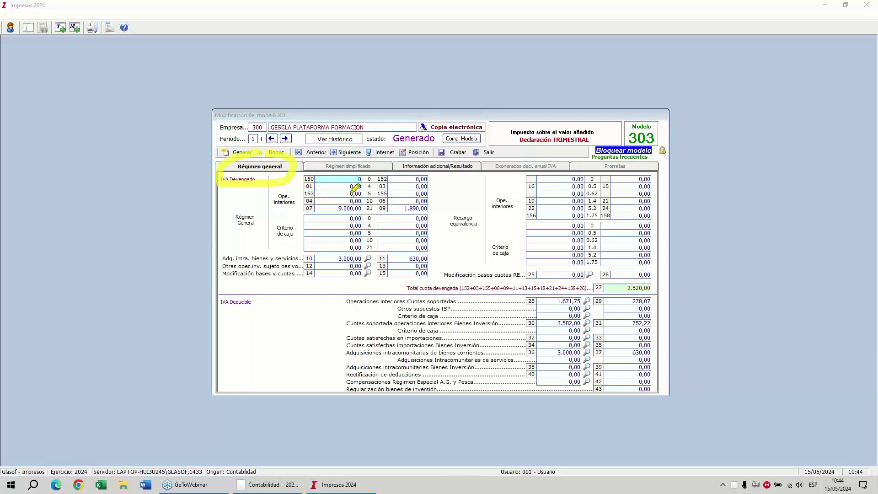
pyautogui.moveTo(350, 190)
pyautogui.mouseDown()
pyautogui.moveTo(323, 215)
pyautogui.moveTo(441, 225)
pyautogui.moveTo(377, 183)
pyautogui.mouseUp()
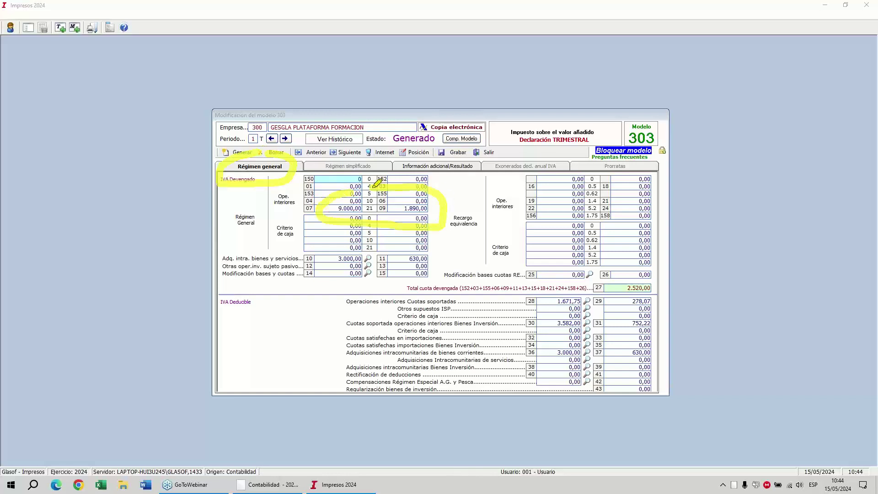
pyautogui.moveTo(349, 246)
pyautogui.mouseDown()
pyautogui.moveTo(323, 268)
pyautogui.moveTo(435, 271)
pyautogui.moveTo(389, 246)
pyautogui.moveTo(349, 246)
pyautogui.mouseUp()
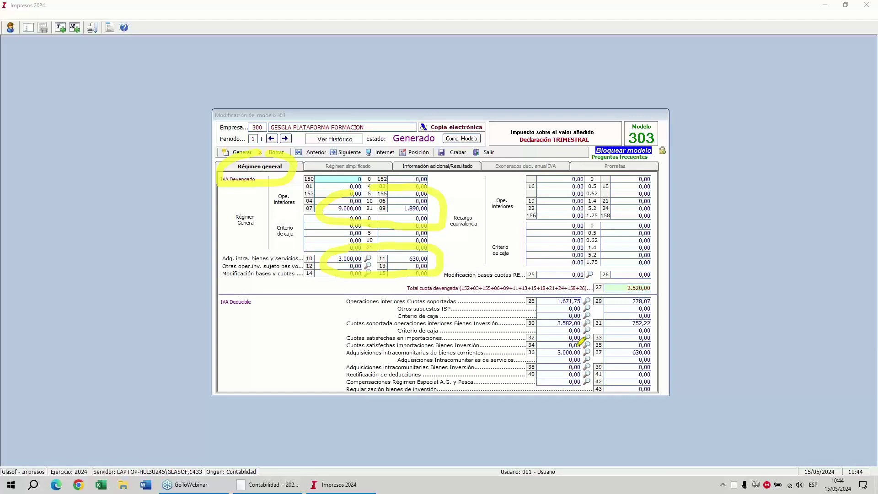
pyautogui.moveTo(580, 343)
pyautogui.mouseDown()
pyautogui.moveTo(552, 349)
pyautogui.moveTo(616, 368)
pyautogui.moveTo(657, 342)
pyautogui.moveTo(587, 344)
pyautogui.mouseUp()
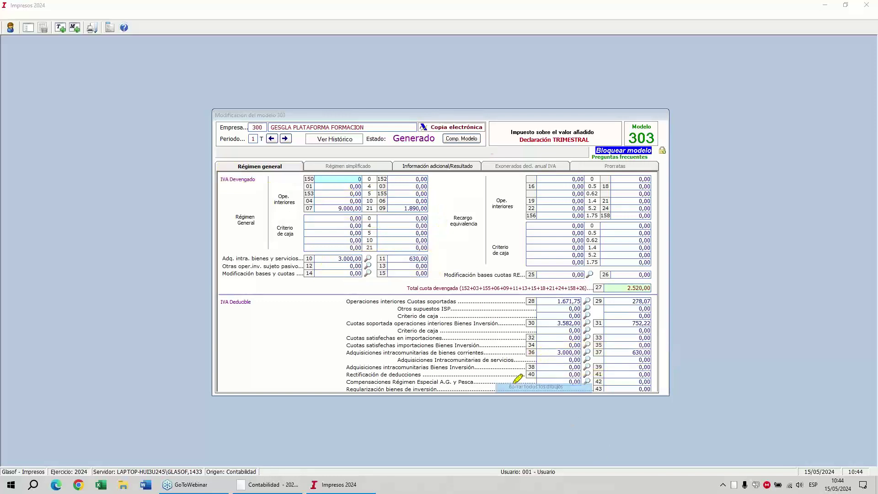
pyautogui.moveTo(556, 301)
pyautogui.mouseDown()
pyautogui.moveTo(581, 301)
pyautogui.moveTo(581, 334)
pyautogui.moveTo(659, 330)
pyautogui.moveTo(574, 312)
pyautogui.mouseUp()
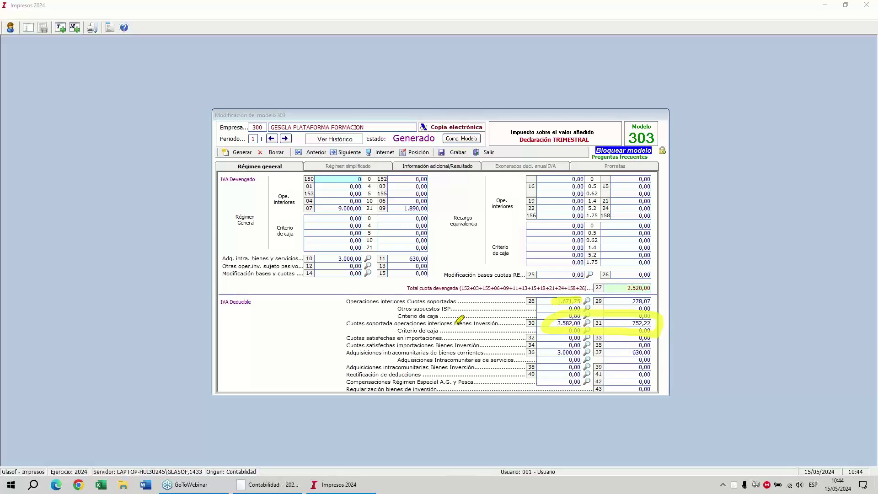
pyautogui.moveTo(455, 324); pyautogui.dragTo(493, 324)
pyautogui.click(524, 359)
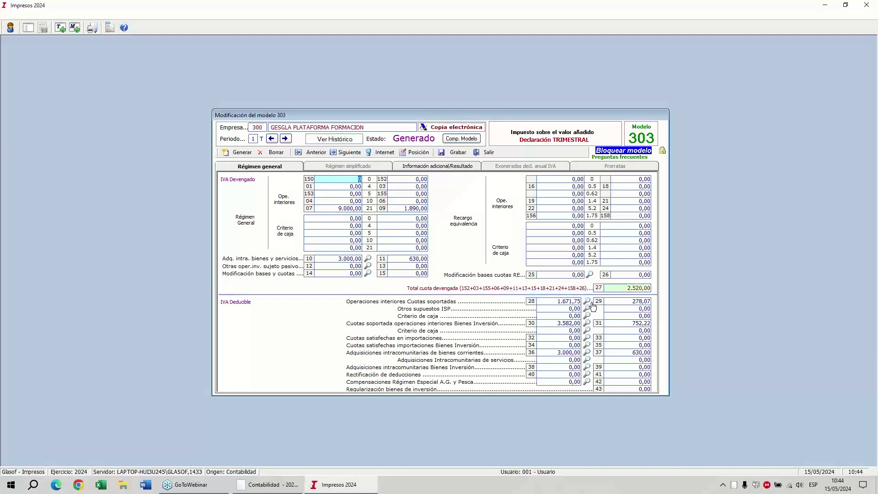
# Inspect box 28's breakdown with its 300,00 base, then cancel without changes.
pyautogui.click(588, 302)
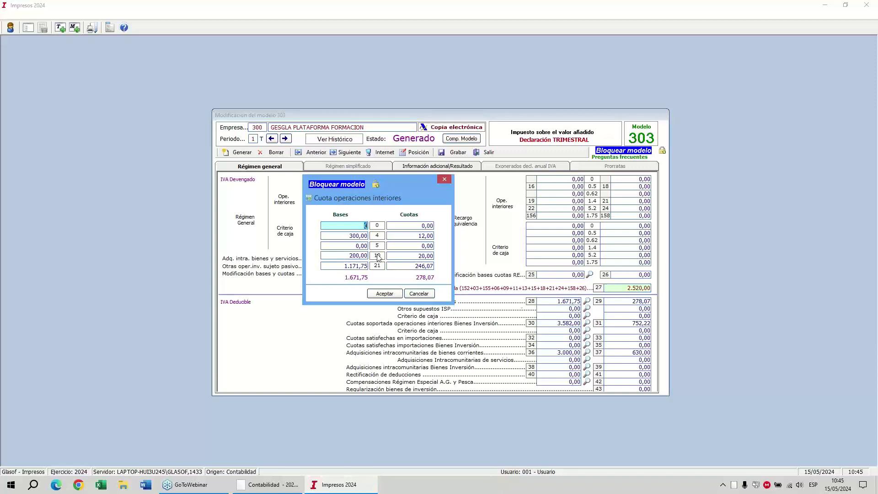
pyautogui.click(362, 236)
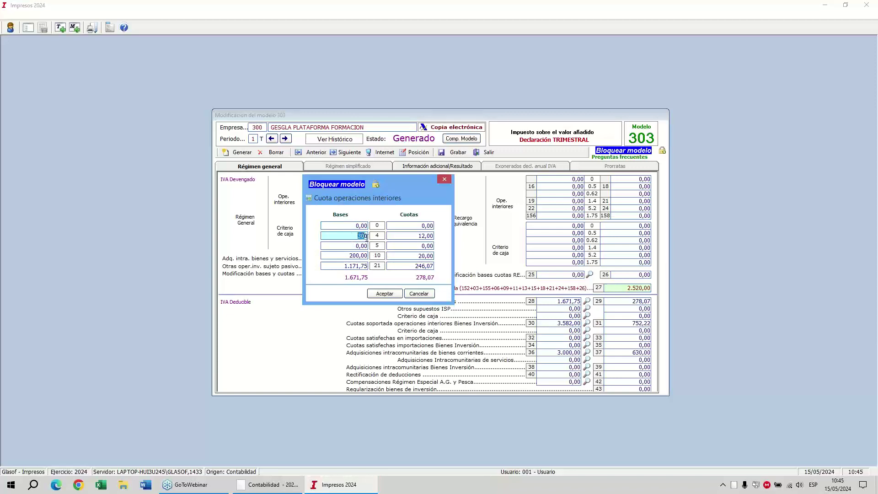
pyautogui.click(414, 294)
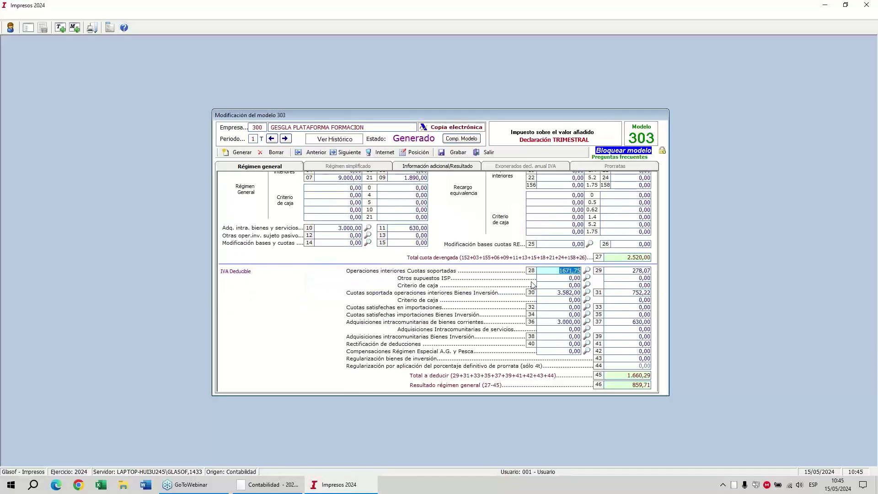
pyautogui.click(742, 120)
pyautogui.click(754, 152)
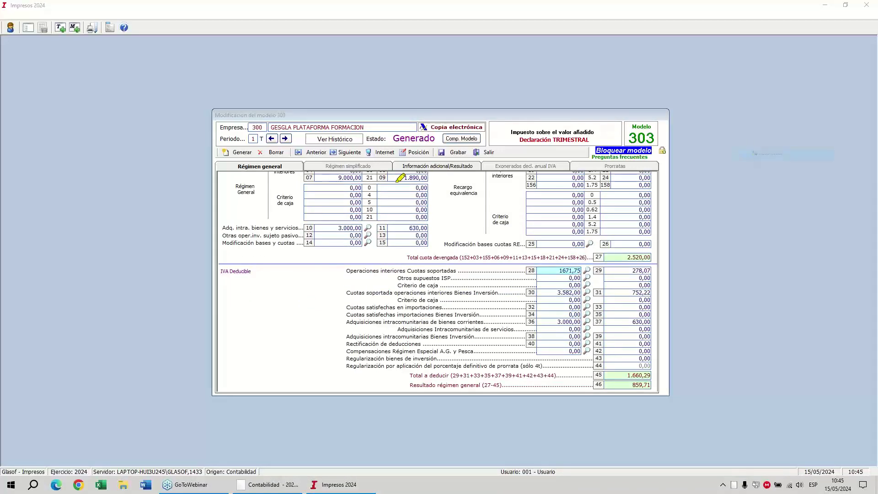
pyautogui.moveTo(430, 151)
pyautogui.mouseDown()
pyautogui.moveTo(486, 162)
pyautogui.moveTo(402, 162)
pyautogui.moveTo(425, 146)
pyautogui.mouseUp()
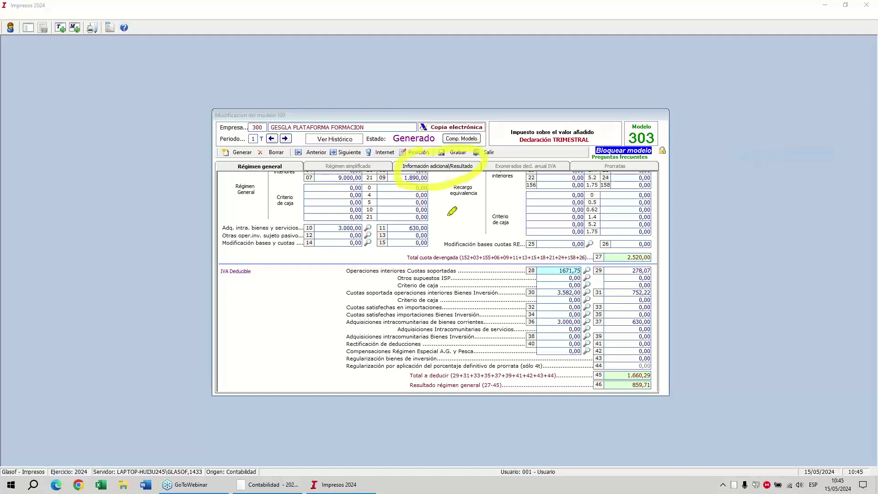
pyautogui.click(434, 167)
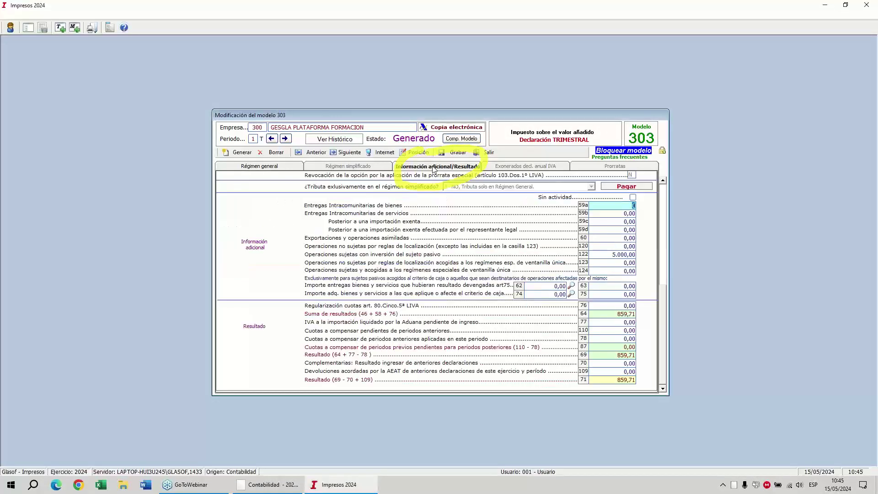
pyautogui.click(614, 381)
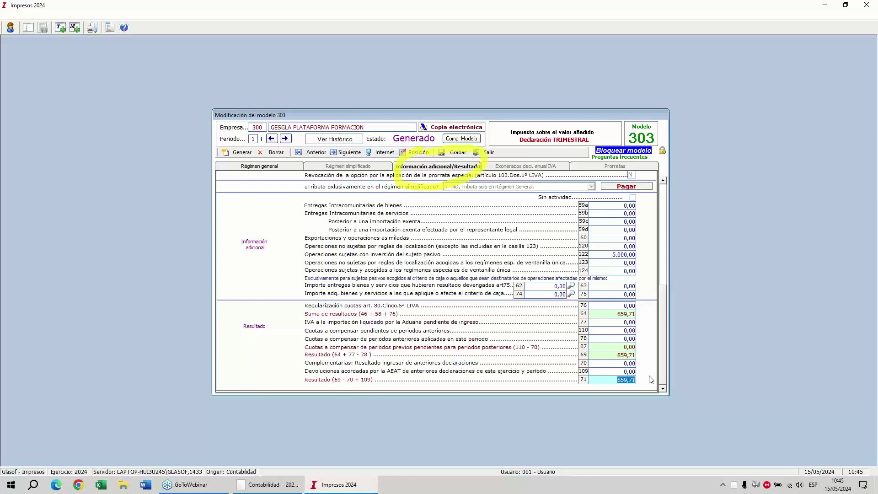
pyautogui.click(742, 120)
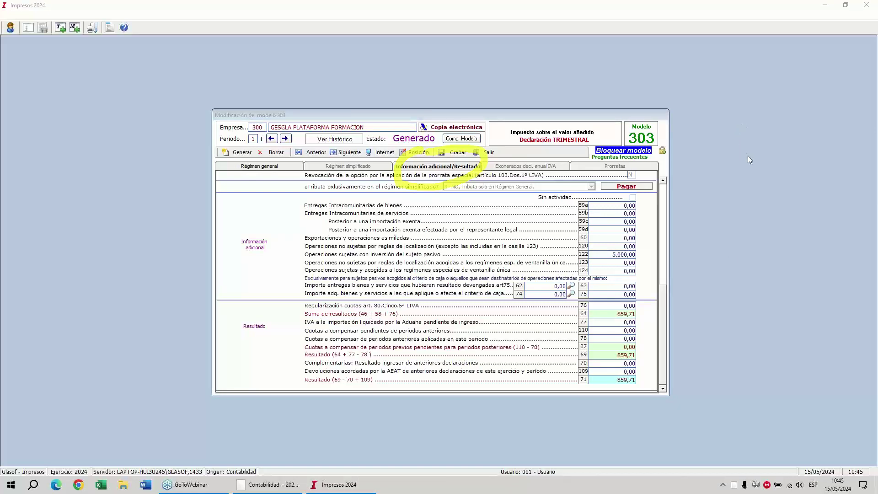
pyautogui.moveTo(242, 234)
pyautogui.mouseDown()
pyautogui.moveTo(266, 234)
pyautogui.moveTo(236, 251)
pyautogui.moveTo(242, 232)
pyautogui.mouseUp()
pyautogui.moveTo(330, 244)
pyautogui.mouseDown()
pyautogui.moveTo(298, 251)
pyautogui.moveTo(348, 266)
pyautogui.moveTo(530, 274)
pyautogui.moveTo(639, 257)
pyautogui.moveTo(630, 236)
pyautogui.moveTo(324, 243)
pyautogui.mouseUp()
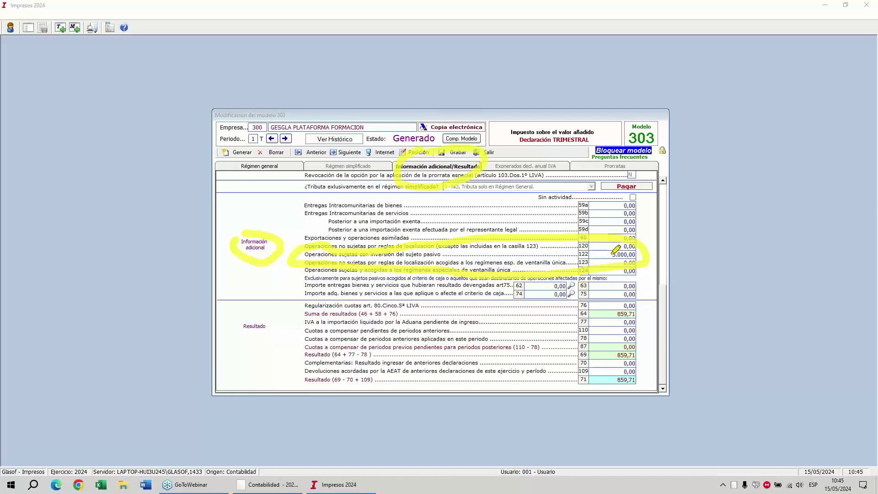
pyautogui.moveTo(611, 253); pyautogui.dragTo(639, 248)
pyautogui.press('Escape')
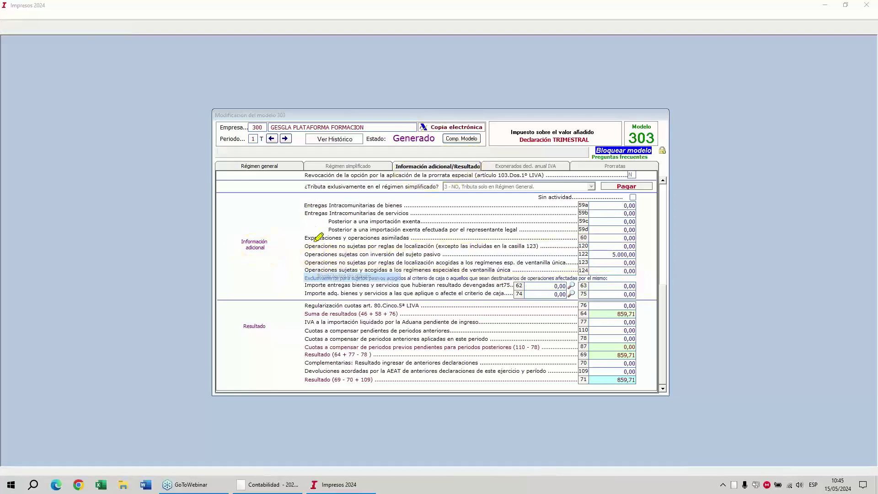
pyautogui.scroll(3, 311, 247)
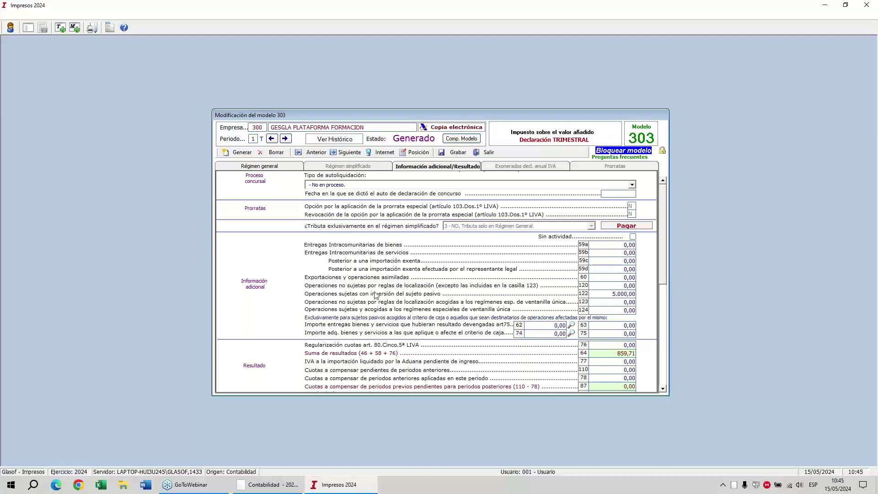
# Export the Q1 Modelo 303 TXT file to C:\AEAT\2024\303 and leave Impresos.
pyautogui.click(384, 152)
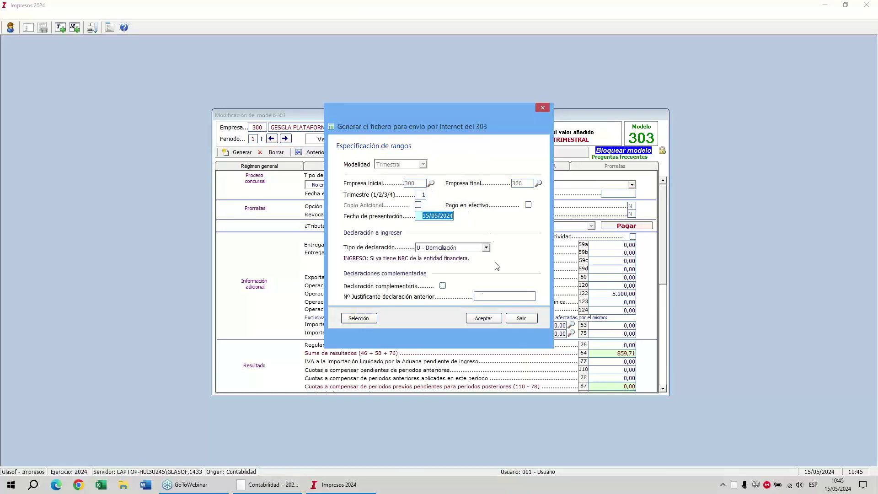
pyautogui.click(484, 319)
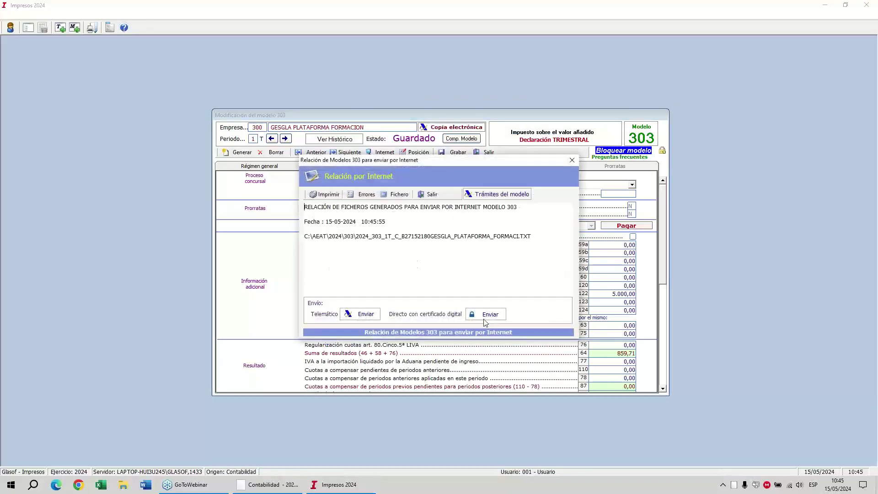
pyautogui.moveTo(375, 236); pyautogui.dragTo(532, 236)
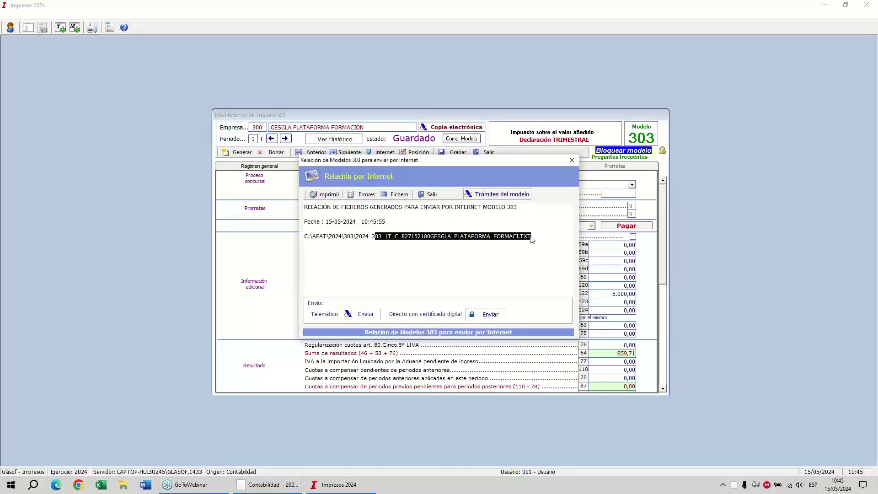
pyautogui.click(740, 120)
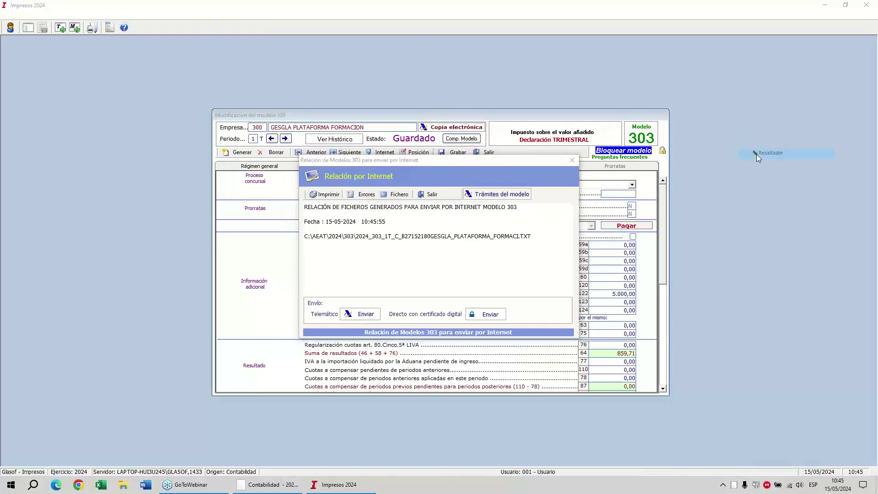
pyautogui.click(756, 154)
pyautogui.moveTo(478, 297)
pyautogui.mouseDown()
pyautogui.moveTo(526, 293)
pyautogui.moveTo(397, 349)
pyautogui.moveTo(481, 297)
pyautogui.mouseUp()
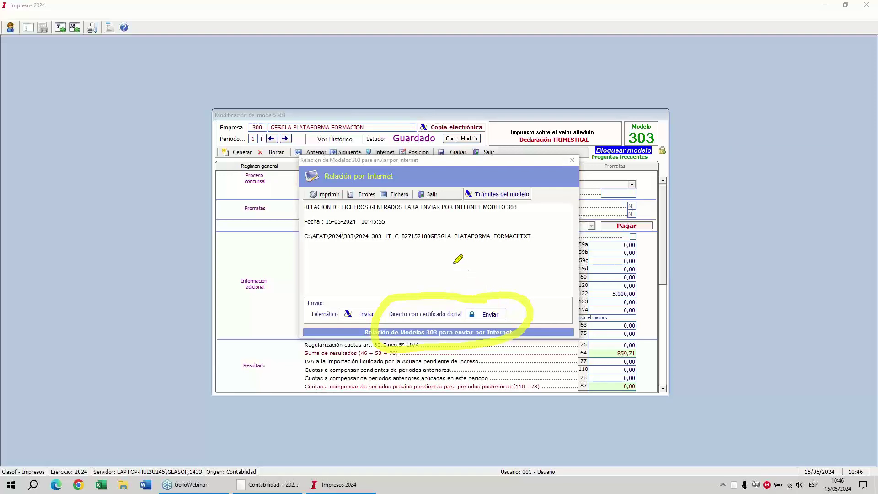
pyautogui.click(458, 330)
pyautogui.rightClick(443, 276)
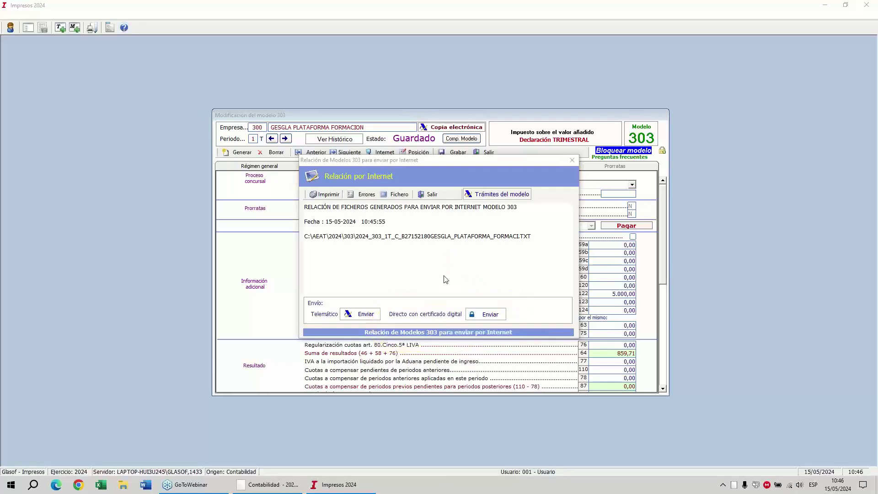
pyautogui.click(462, 294)
pyautogui.click(430, 196)
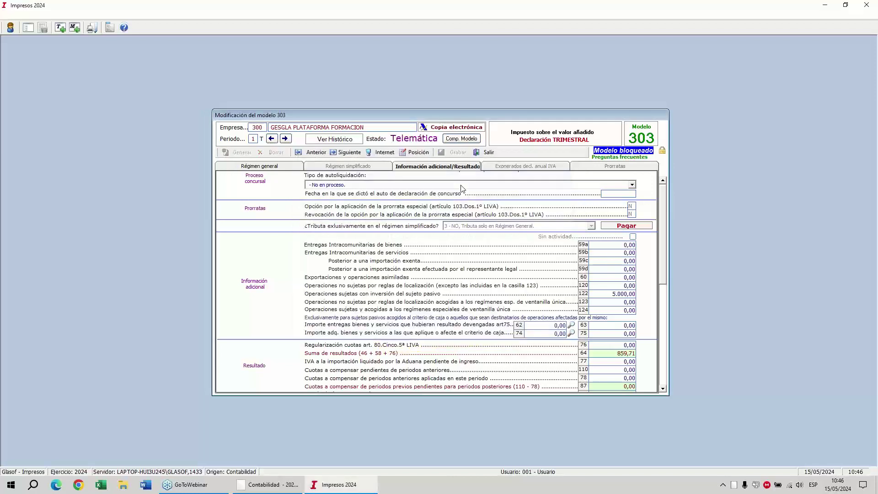
pyautogui.click(496, 155)
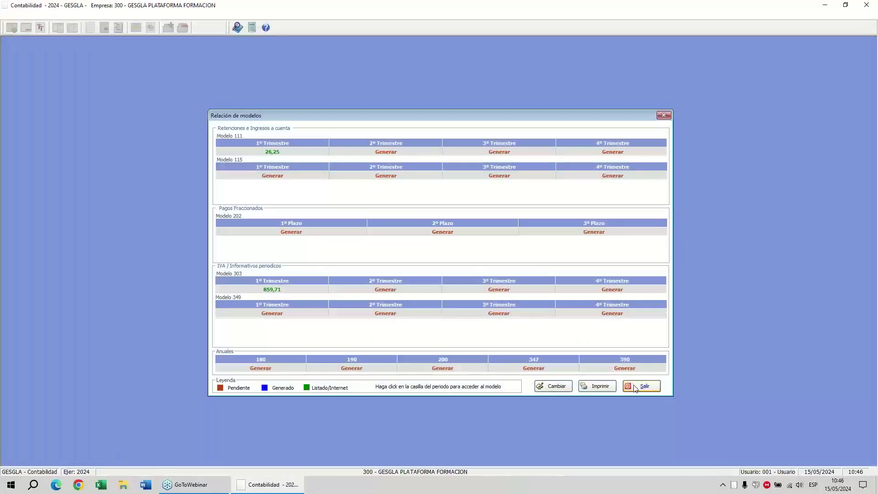
# Post the 1-Trimestre VAT settlement entry with Contabilizar Pago unticked.
pyautogui.click(636, 390)
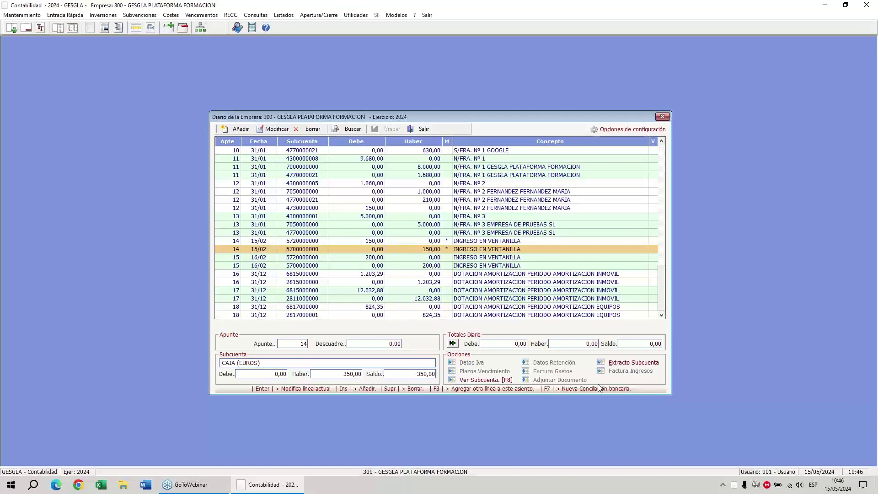
pyautogui.click(355, 15)
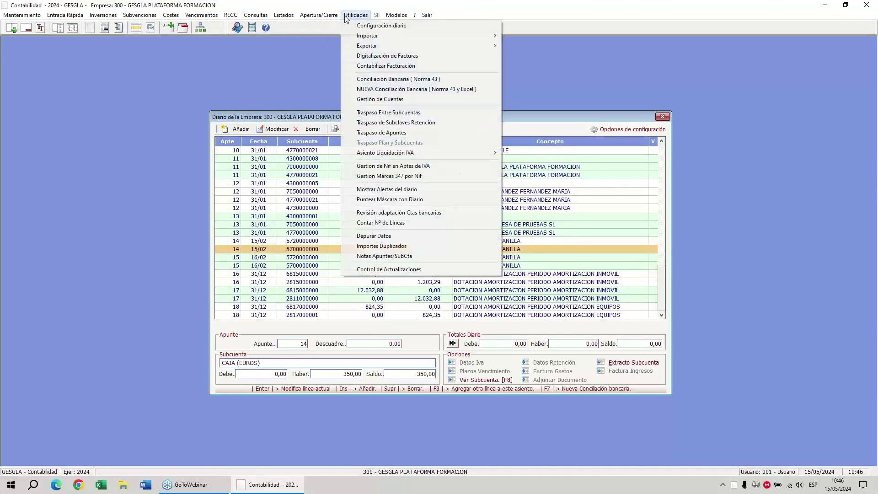
pyautogui.moveTo(459, 152)
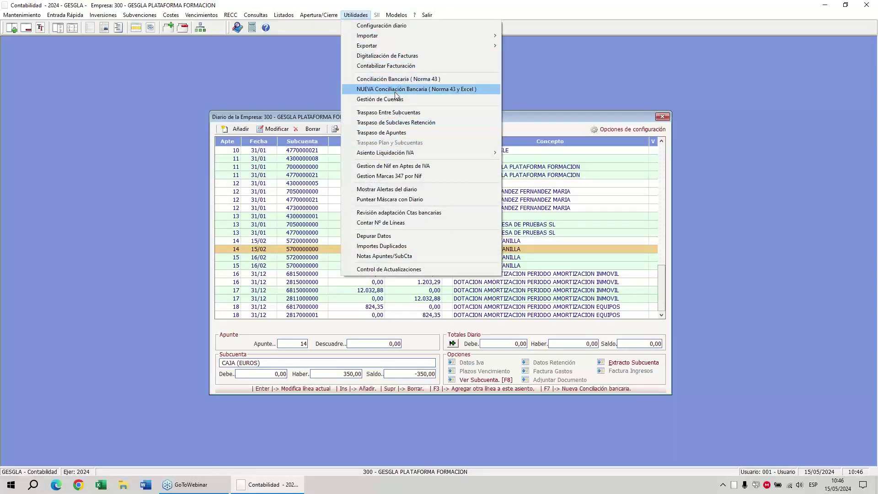
pyautogui.moveTo(402, 156)
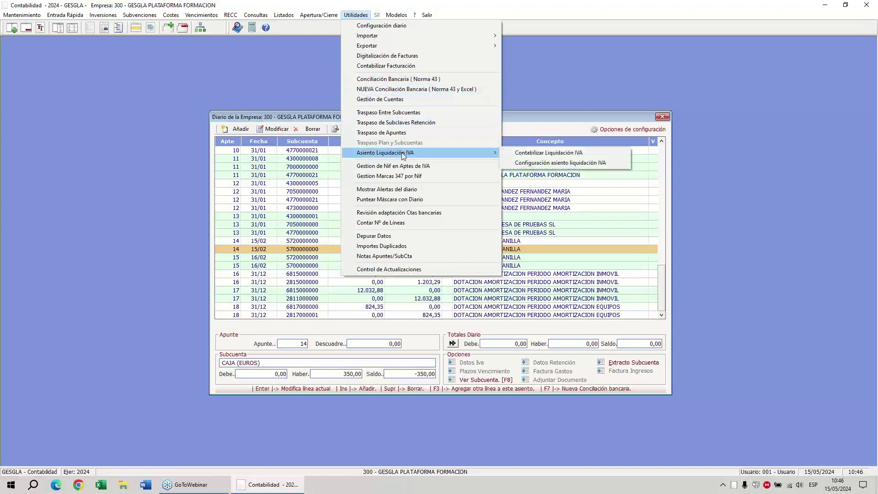
pyautogui.click(521, 155)
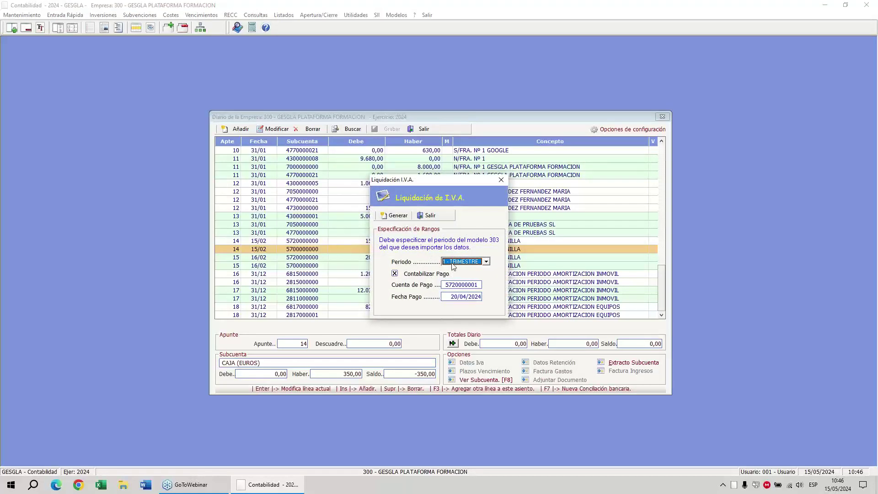
pyautogui.click(443, 287)
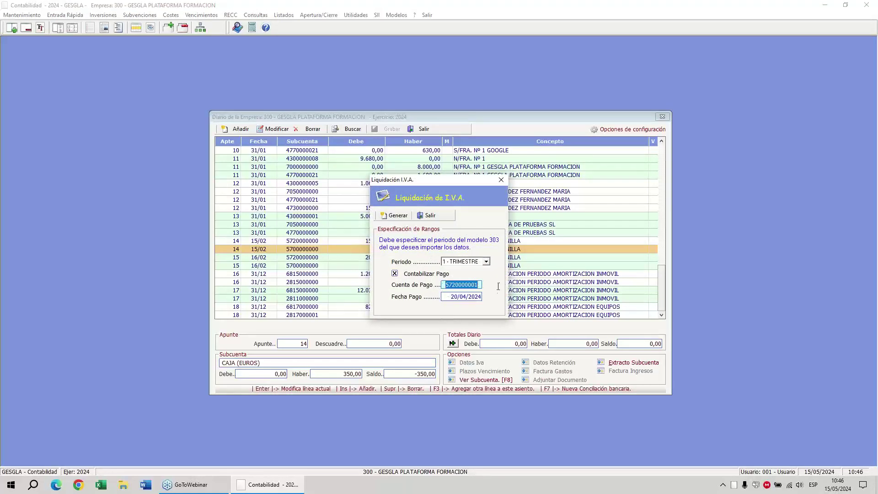
pyautogui.click(417, 275)
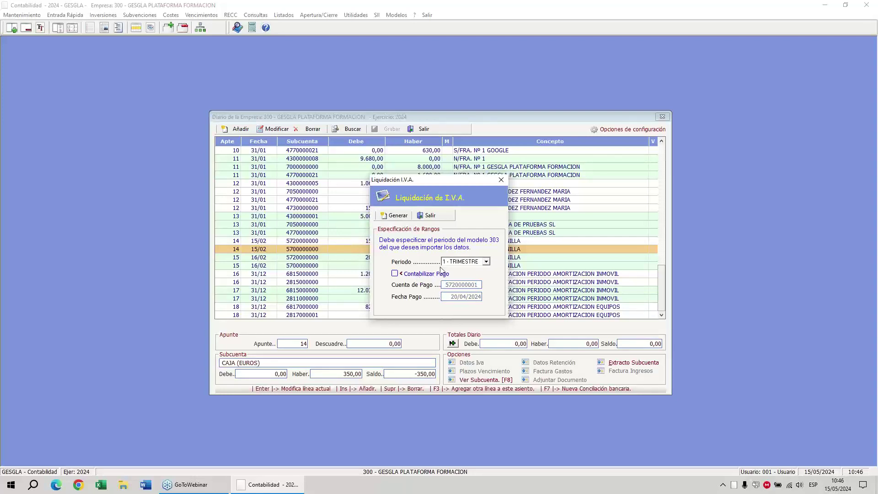
pyautogui.click(393, 215)
pyautogui.click(430, 262)
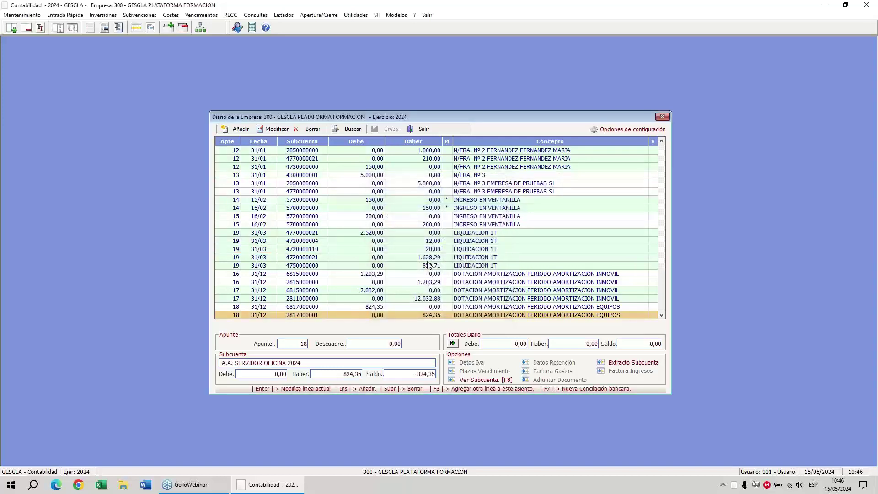
# Check entry 19's LIQUIDACION 1T lines down to the 859,71 VAT payable line.
pyautogui.click(437, 233)
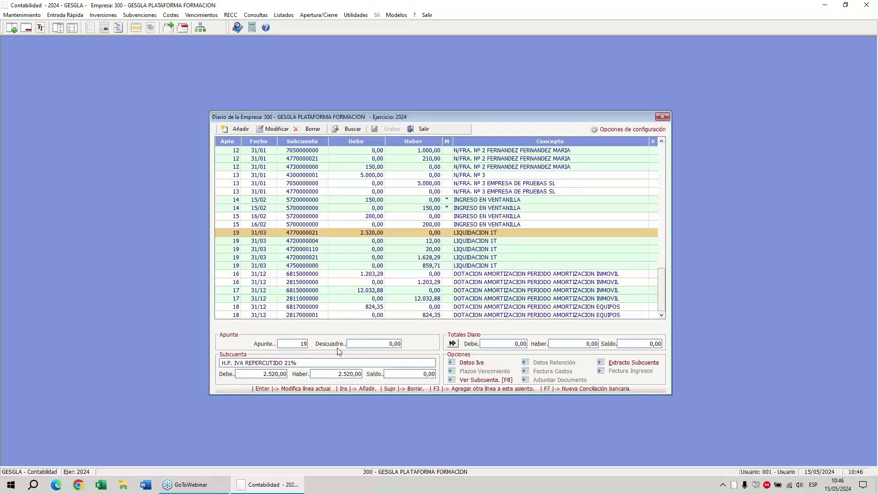
pyautogui.press('Down')
pyautogui.press('Down')
pyautogui.press('Down')
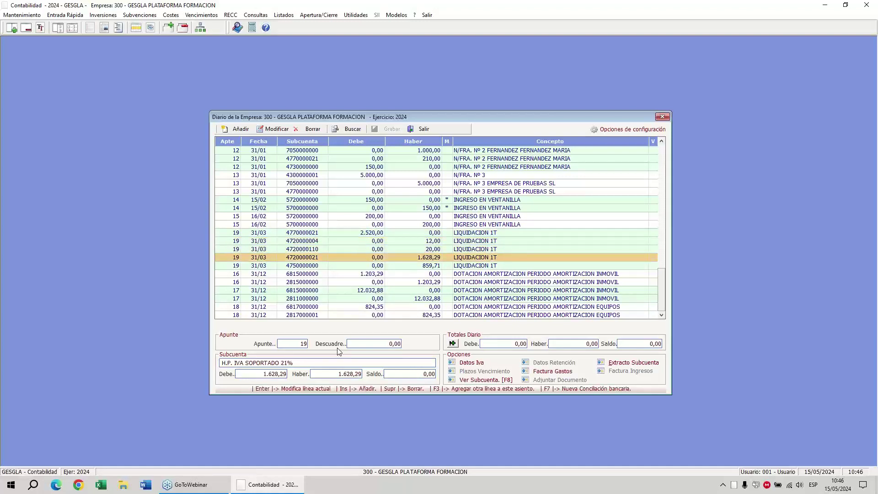
pyautogui.press('Down')
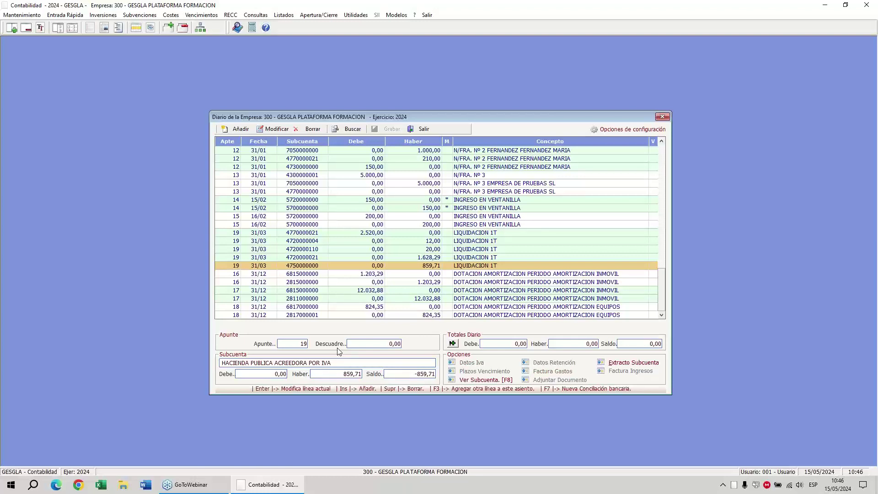
# Leave the company's journal, confirming the exit to reach the 2024 company list.
pyautogui.click(356, 15)
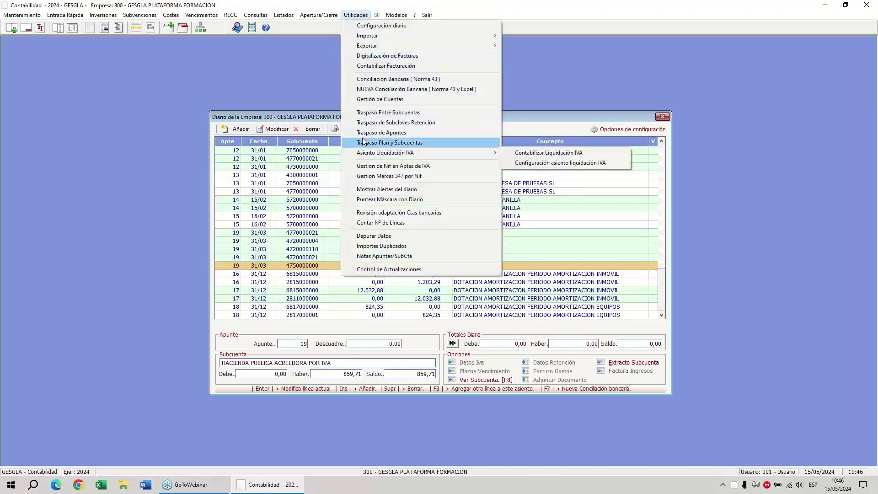
pyautogui.click(308, 72)
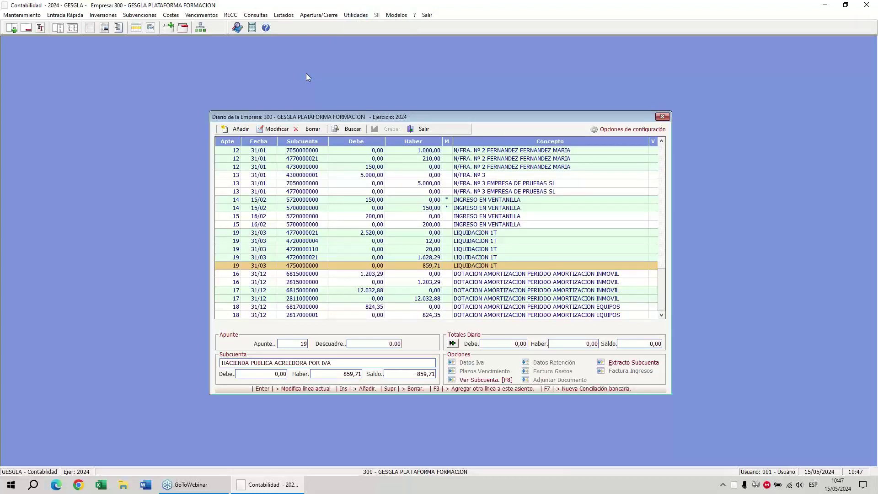
pyautogui.click(421, 129)
pyautogui.click(414, 260)
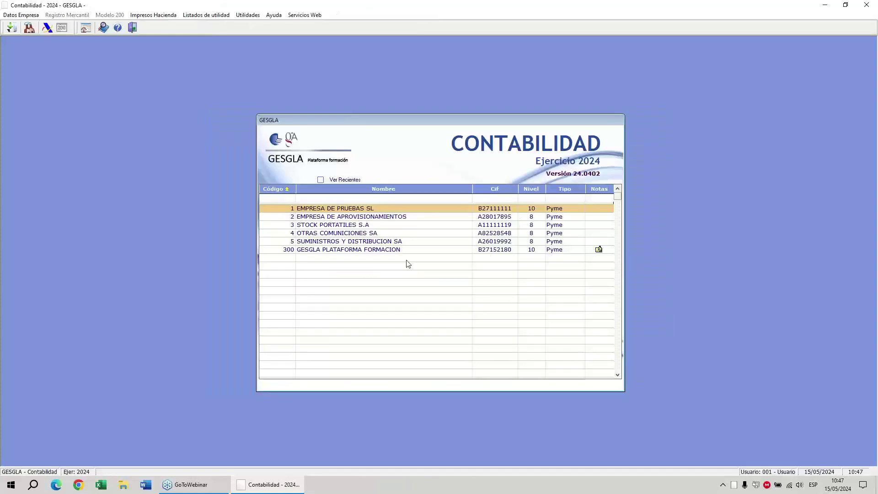
# Relaunch Contabilidad on fiscal year 2023, briefly opening Registro Mercantil's Ctas anuales.
pyautogui.press('Escape')
pyautogui.press('Escape')
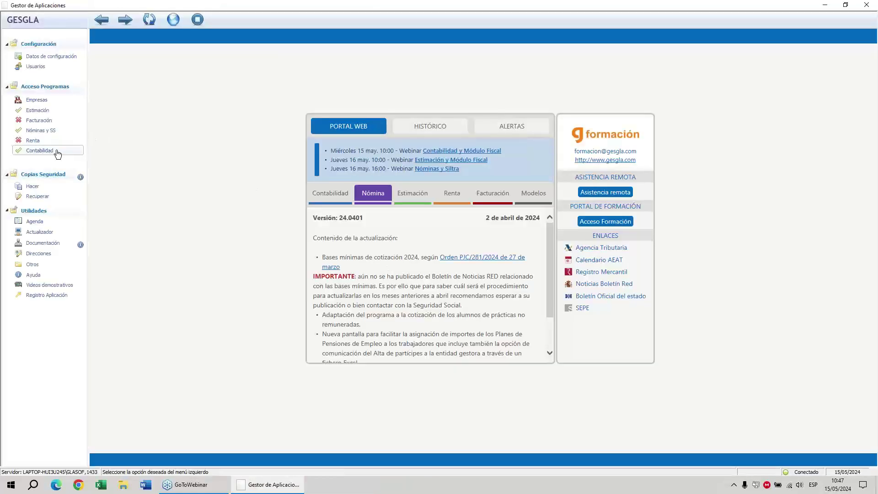
pyautogui.click(54, 150)
pyautogui.click(520, 287)
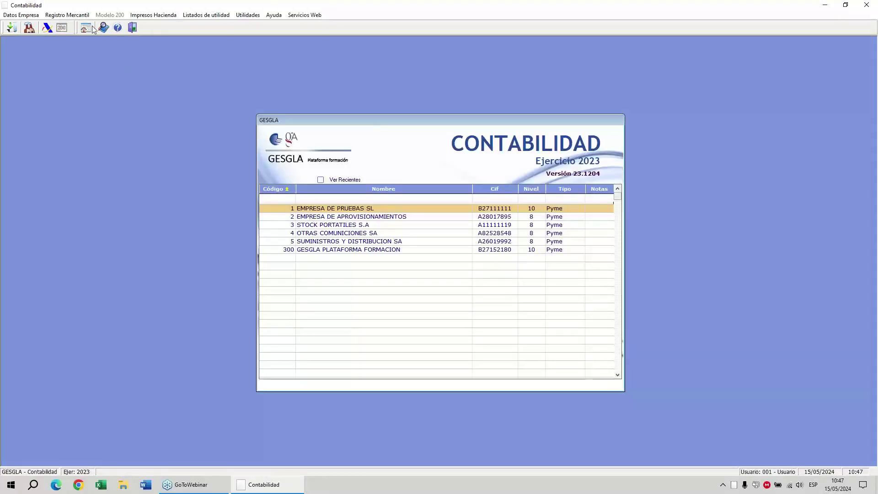
pyautogui.click(80, 16)
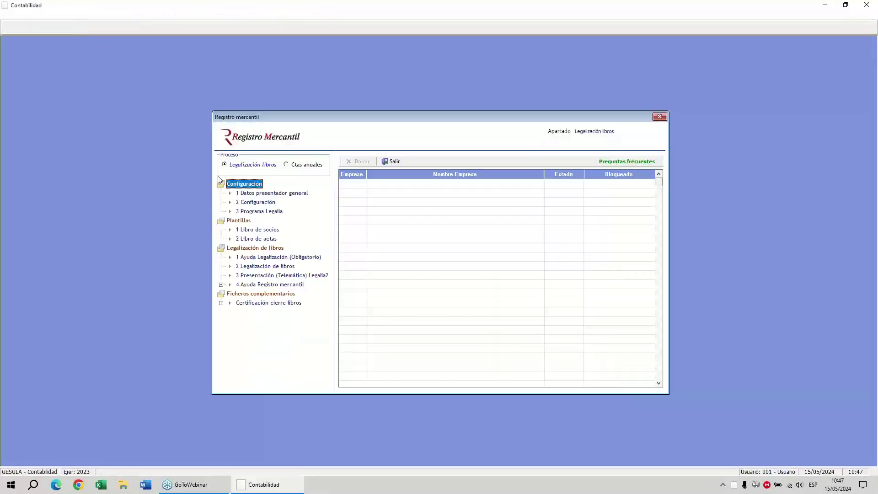
pyautogui.click(295, 168)
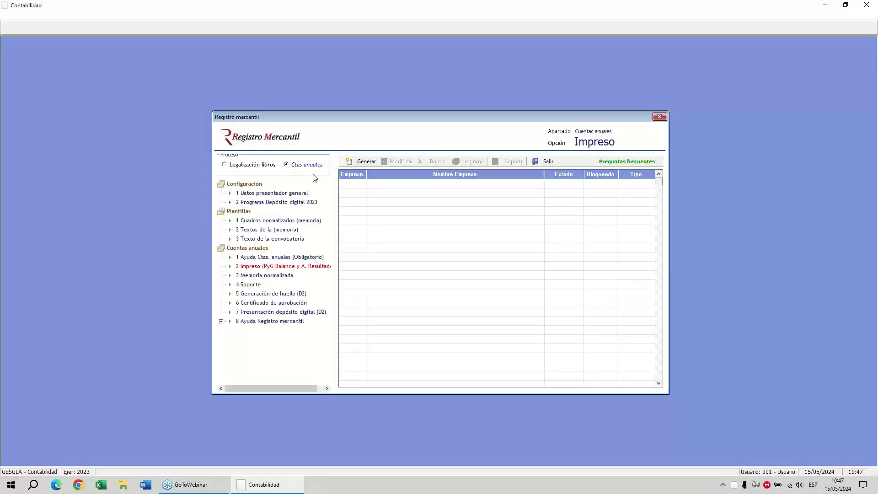
pyautogui.click(546, 162)
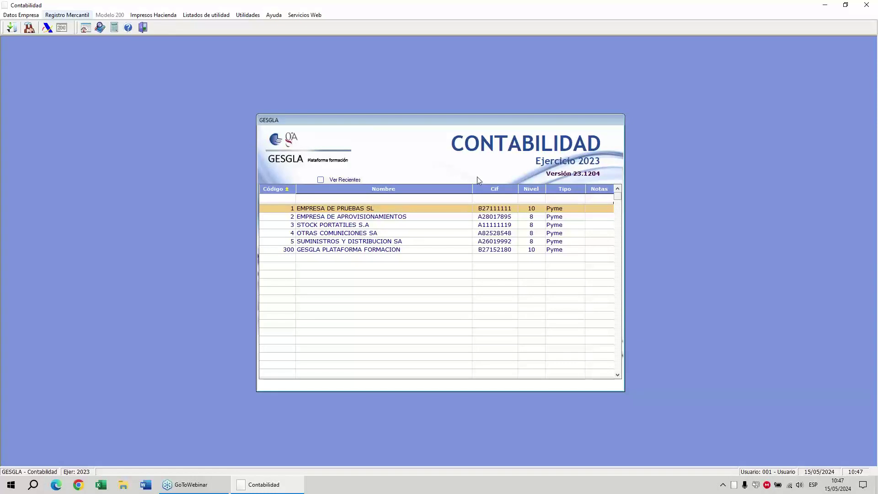